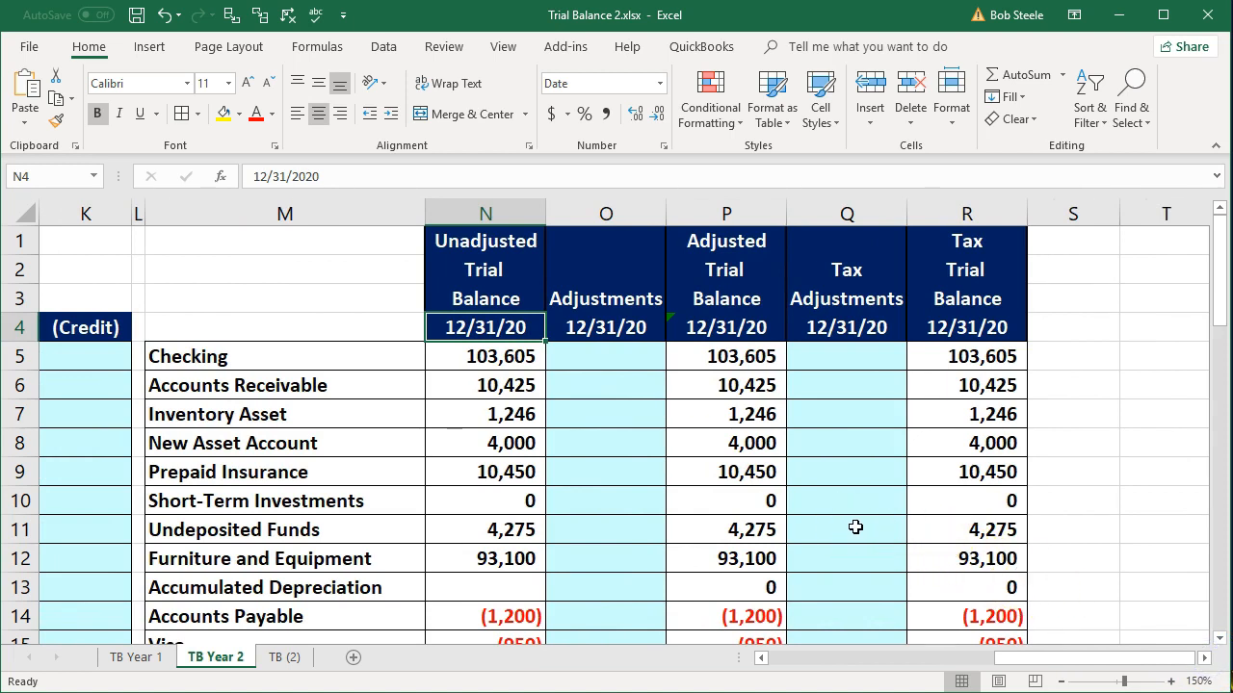
Review the account balances on the TB Year 2 sheet and on the TB Year 1 sheet
scroll(855, 526, "down", 4)
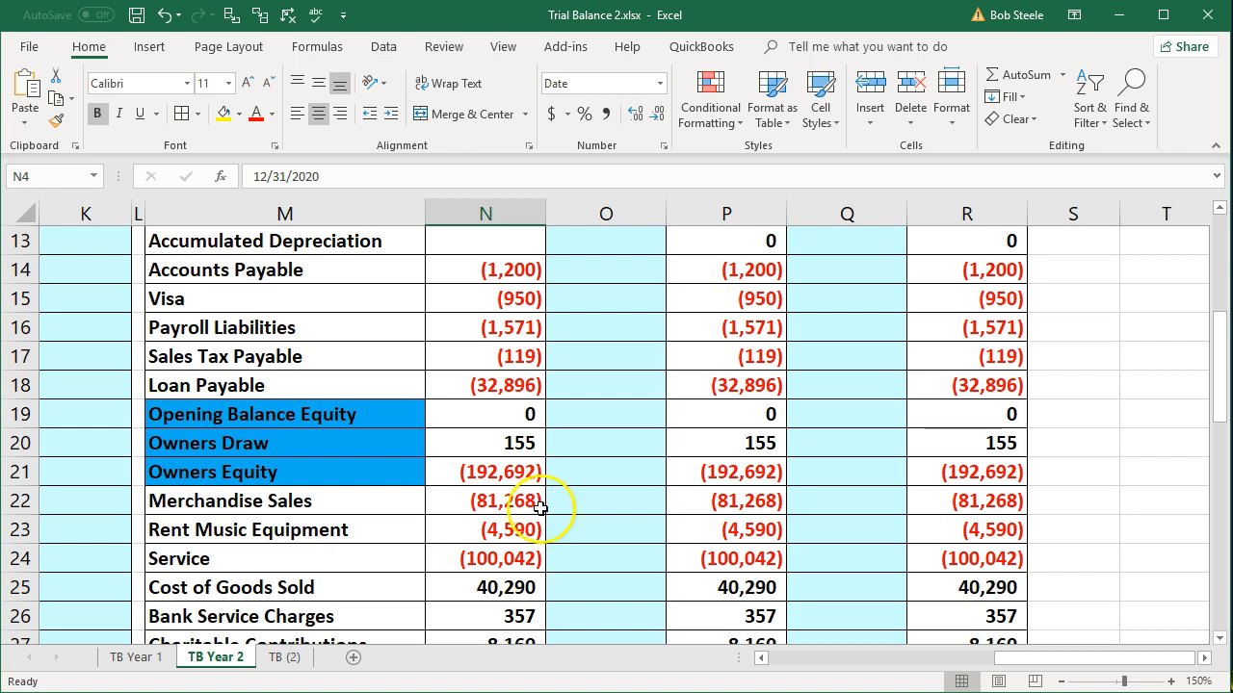
scroll(534, 491, "up", 3)
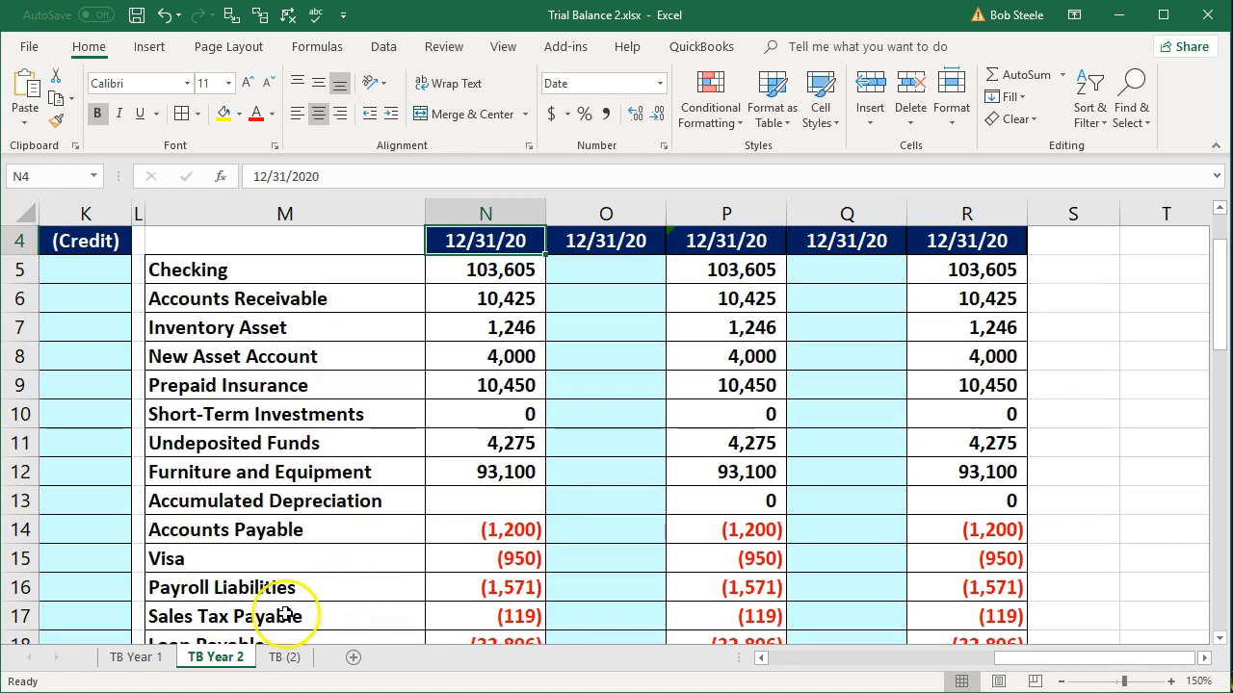
left_click(159, 660)
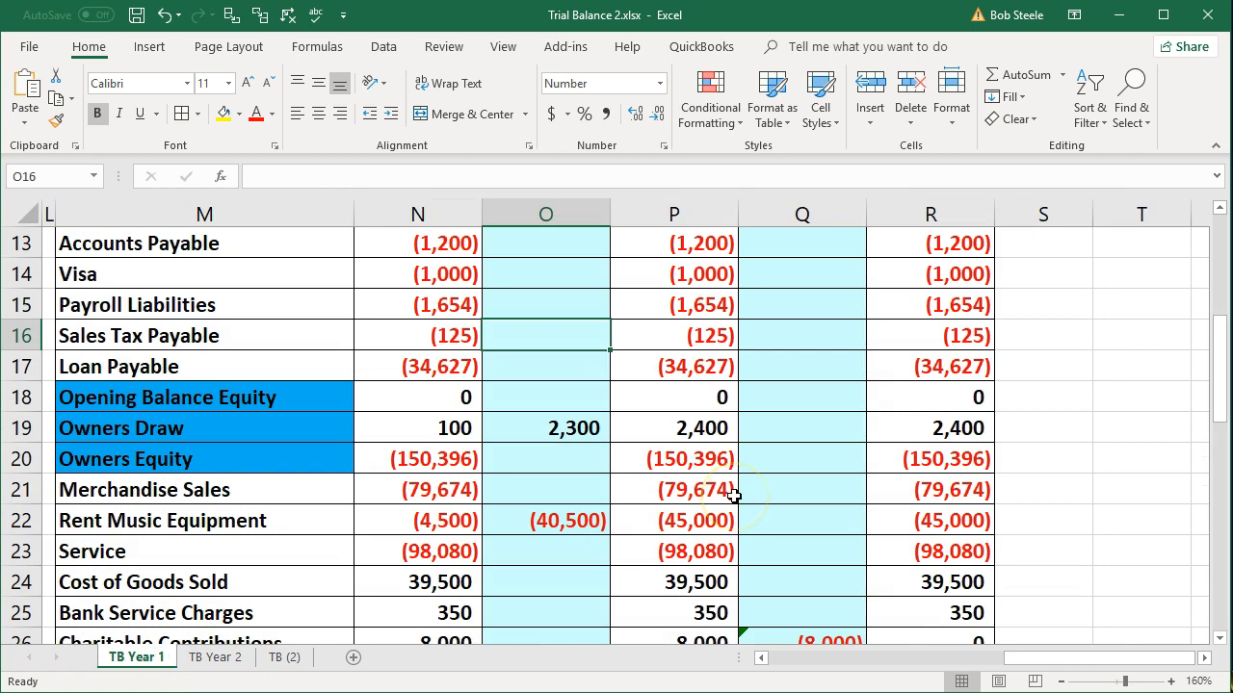
scroll(734, 494, "down", 1)
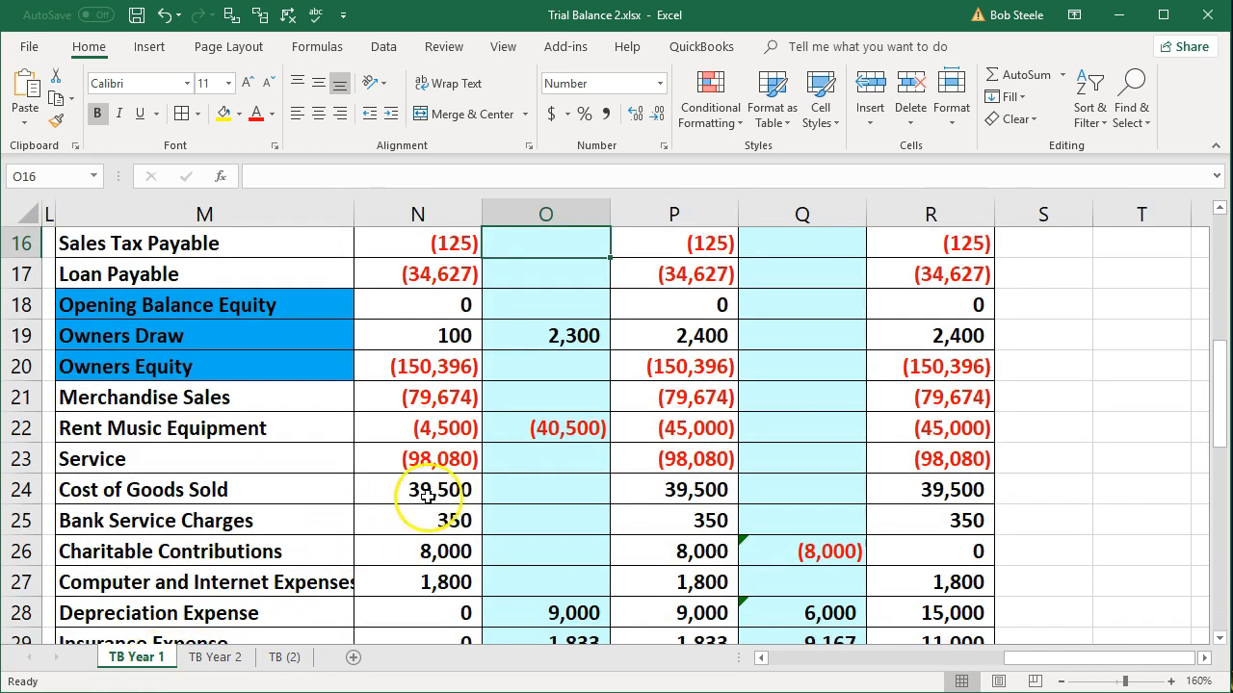
scroll(644, 456, "up", 1)
scroll(643, 456, "up", 5)
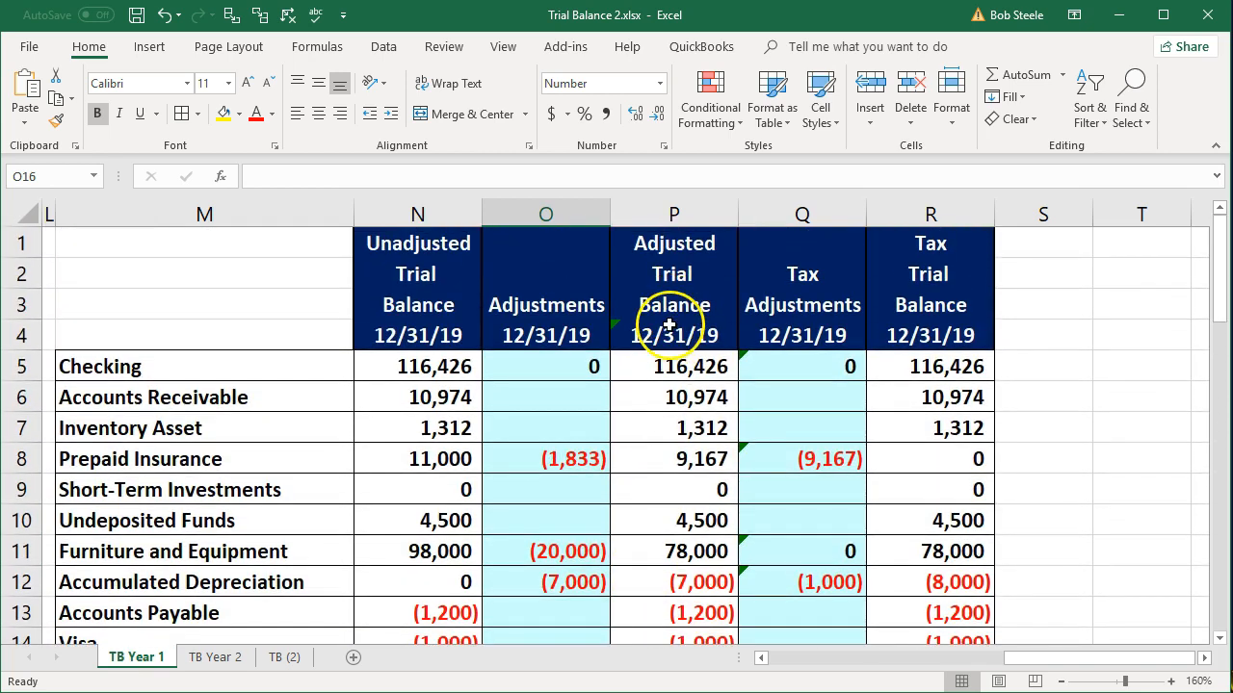
scroll(681, 390, "down", 4)
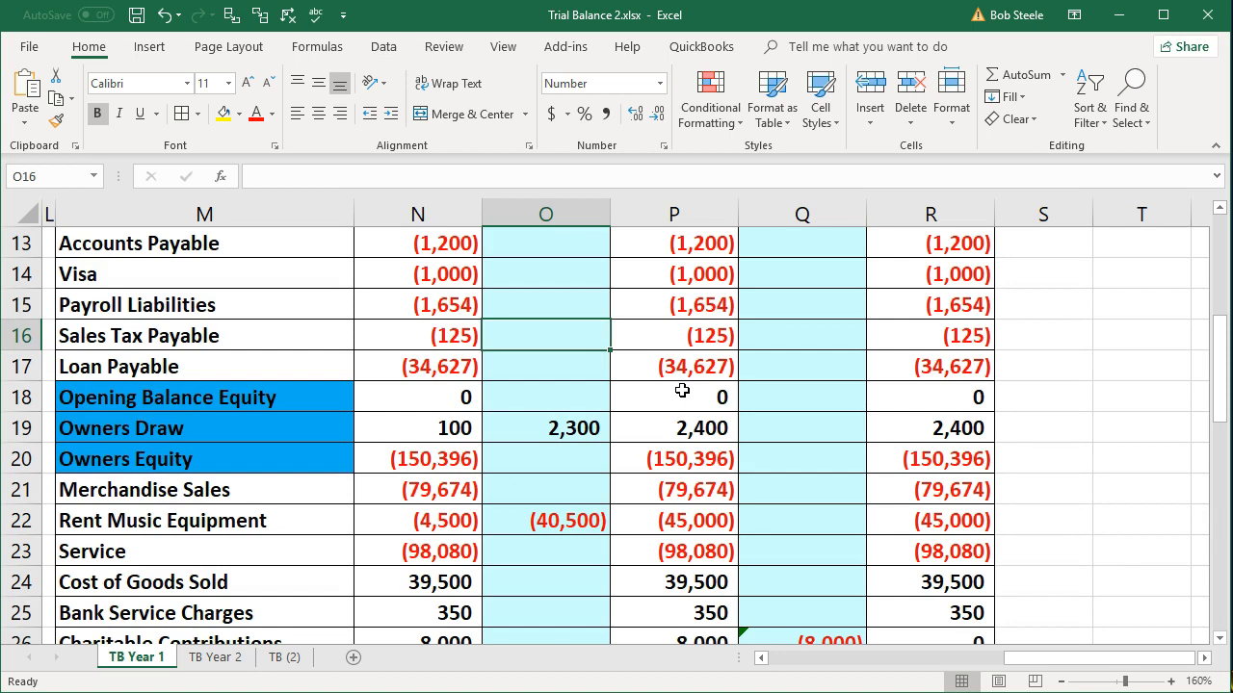
Select the TB Year 1 adjusted balances from Opening Balance Equity through Non Deductible Political Cont. (P18:P47)
left_click(685, 405)
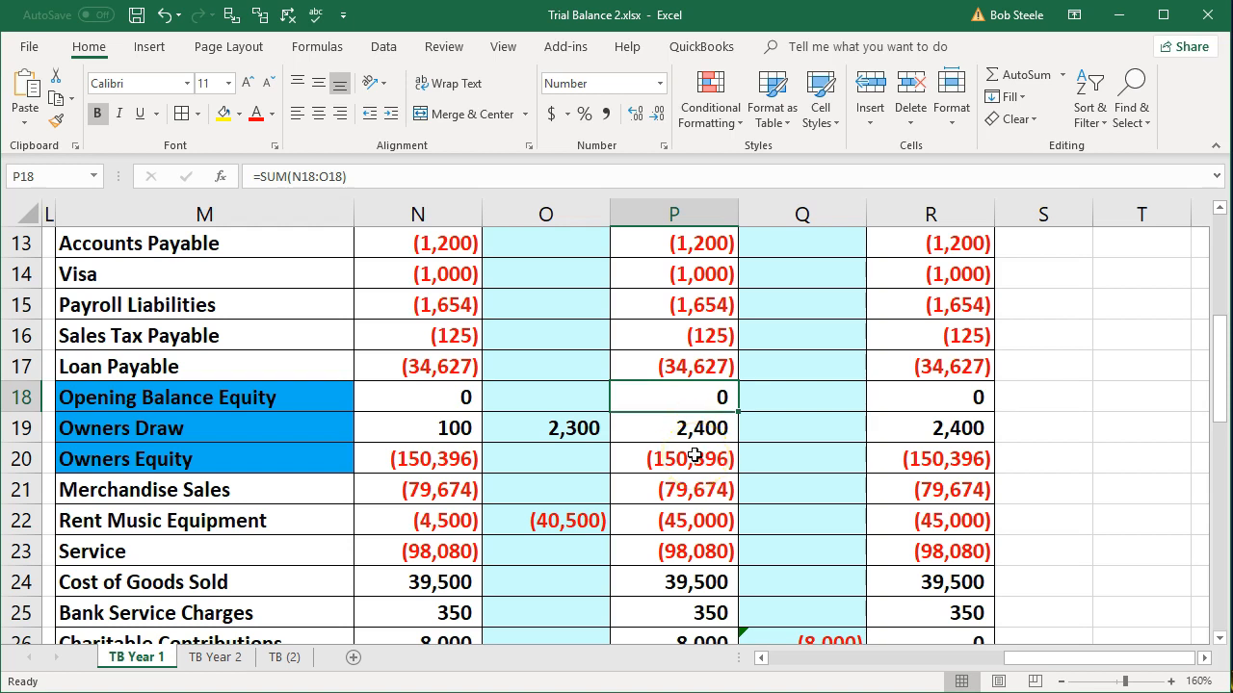
left_click_drag(685, 396, 680, 568)
left_click_drag(644, 388, 671, 550)
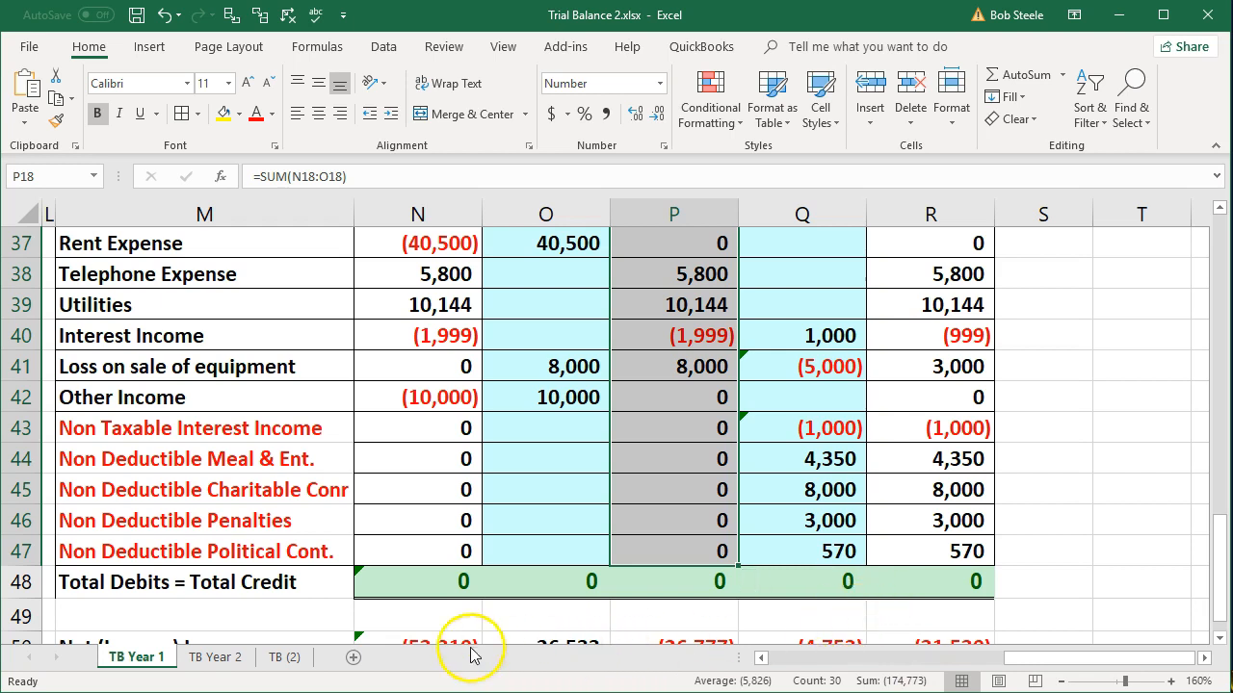
Check the adjusted Owners Draw and Owners Equity balances on TB Year 2 against the equity section of TB Year 1
left_click(217, 656)
scroll(545, 545, "down", 3)
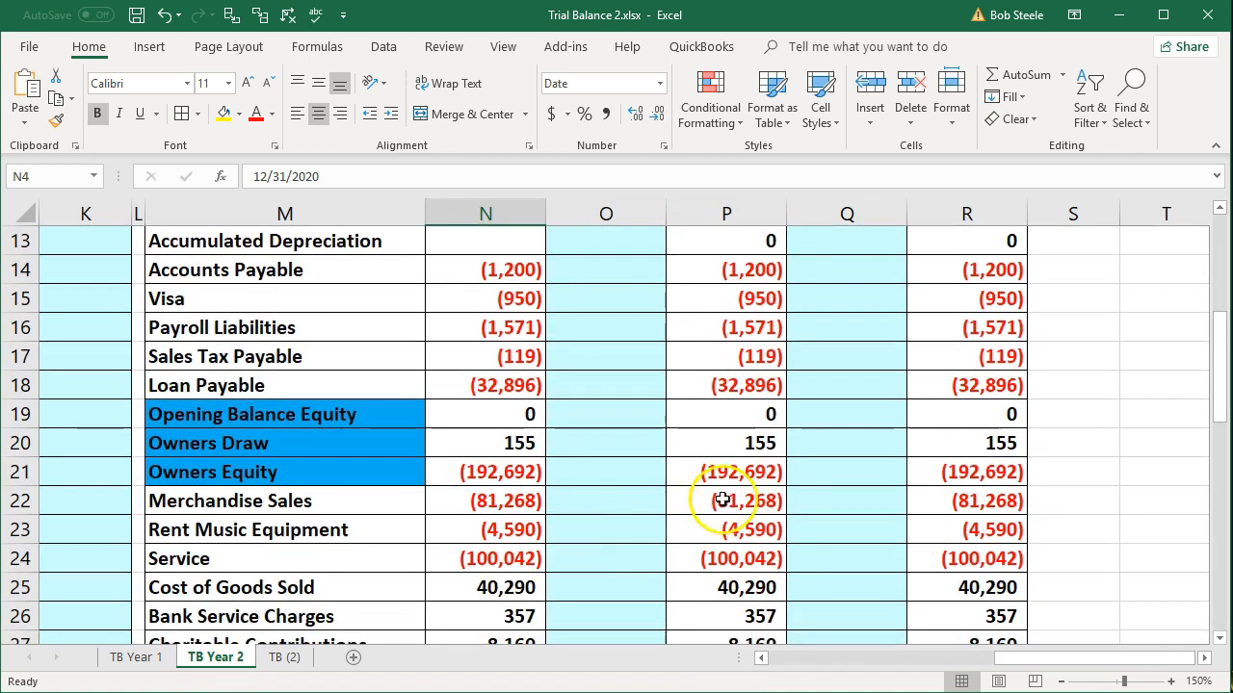
left_click(742, 472)
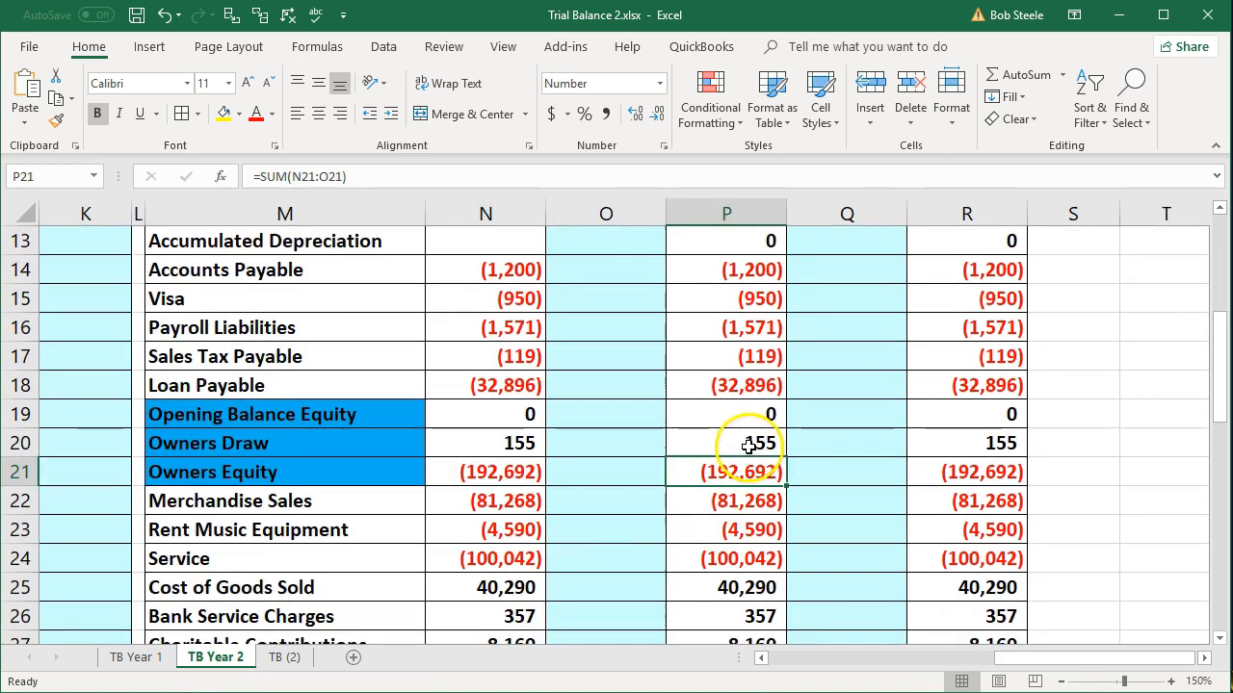
left_click_drag(757, 443, 751, 472)
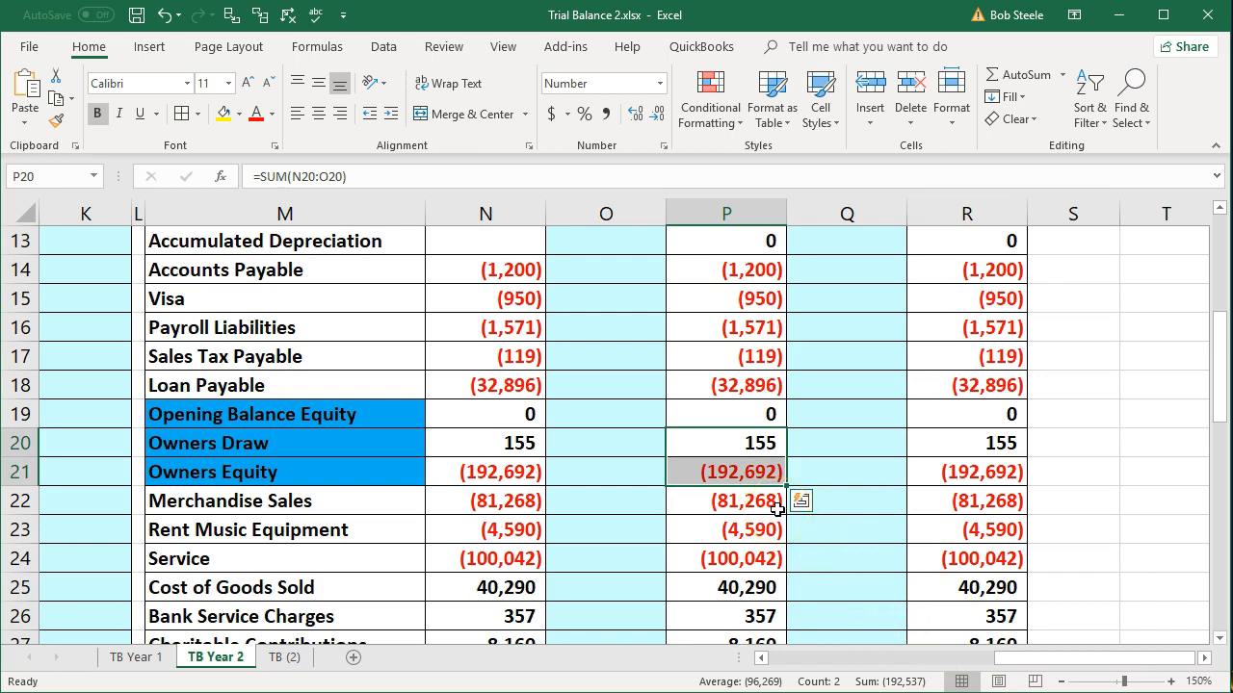
left_click(732, 480)
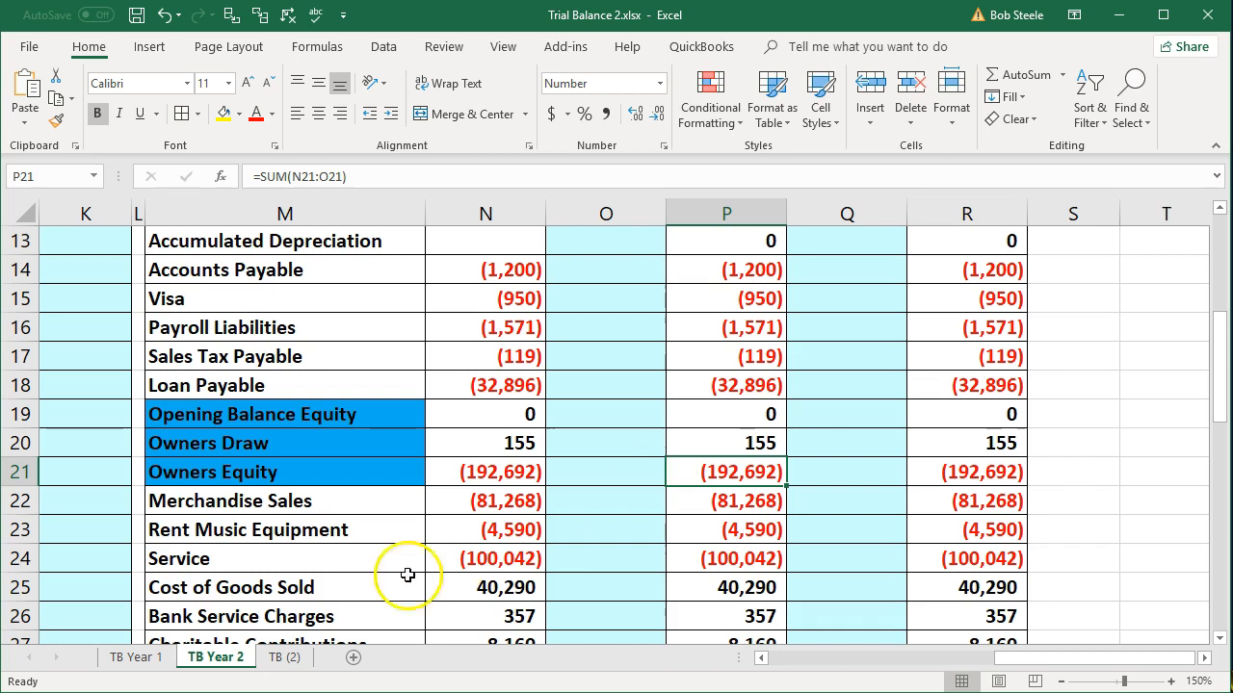
left_click(136, 657)
scroll(640, 465, "up", 5)
scroll(641, 465, "up", 3)
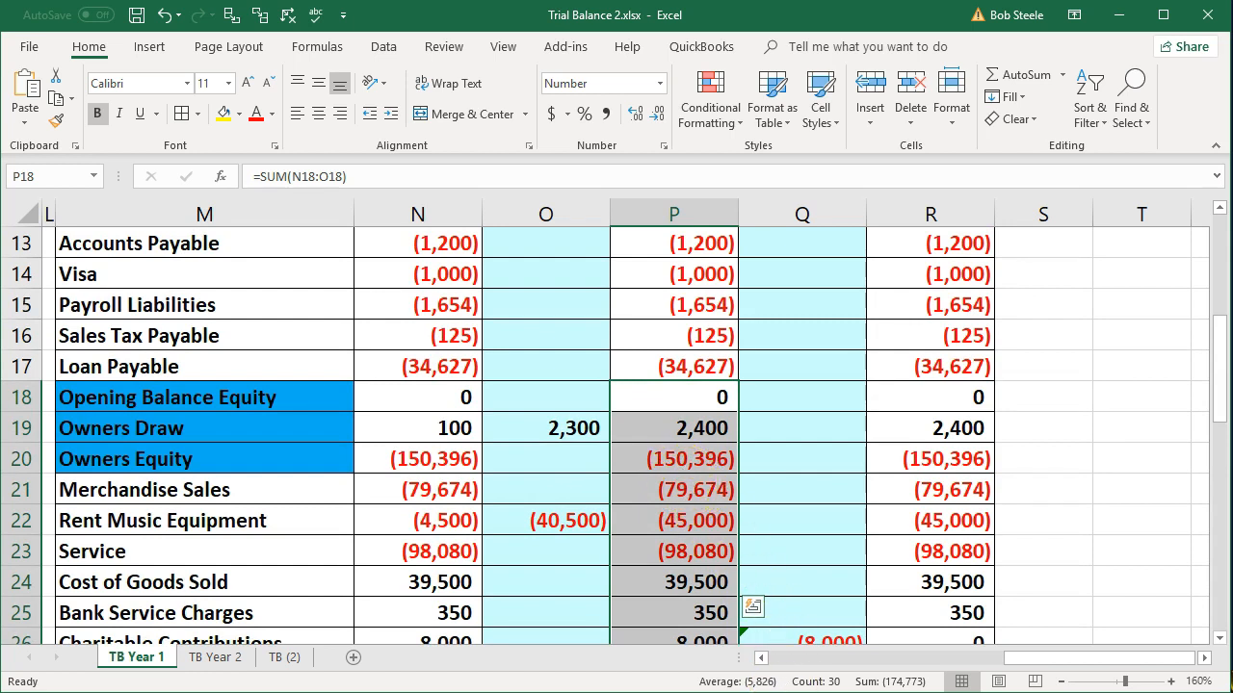
Switch to QuickBooks Desktop and open the Trial Balance report
key("alt+Tab")
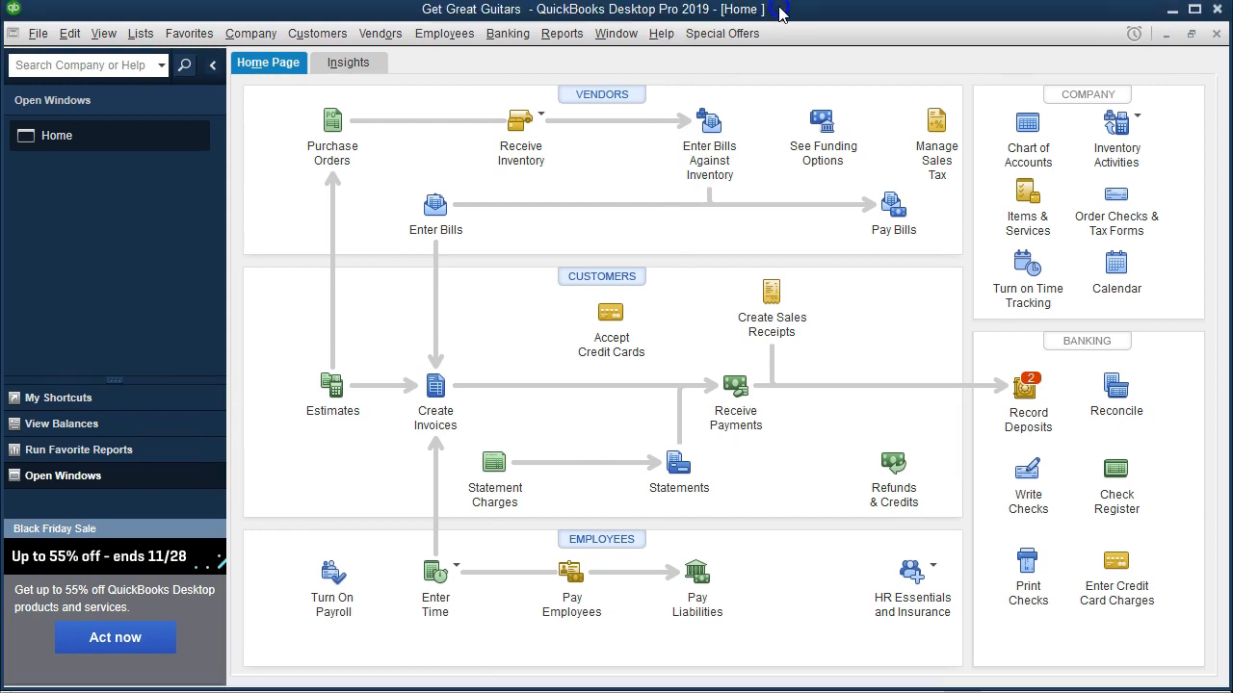
left_click(574, 43)
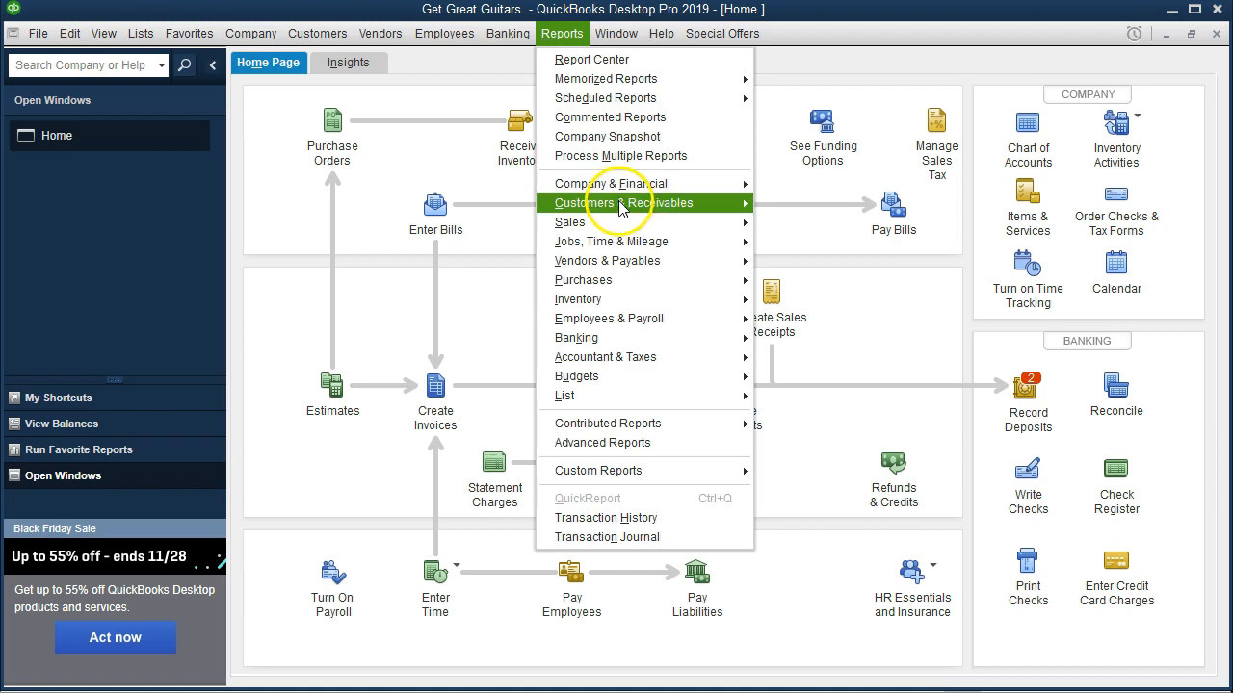
mouse_move(717, 358)
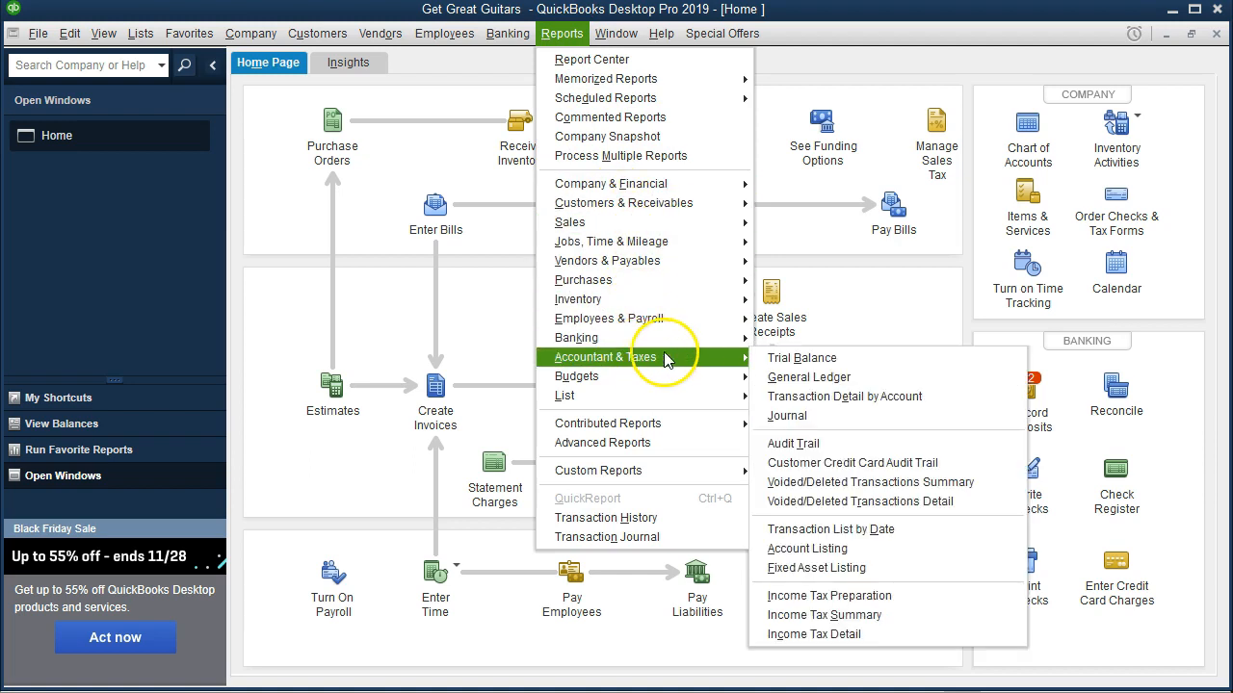
left_click(863, 361)
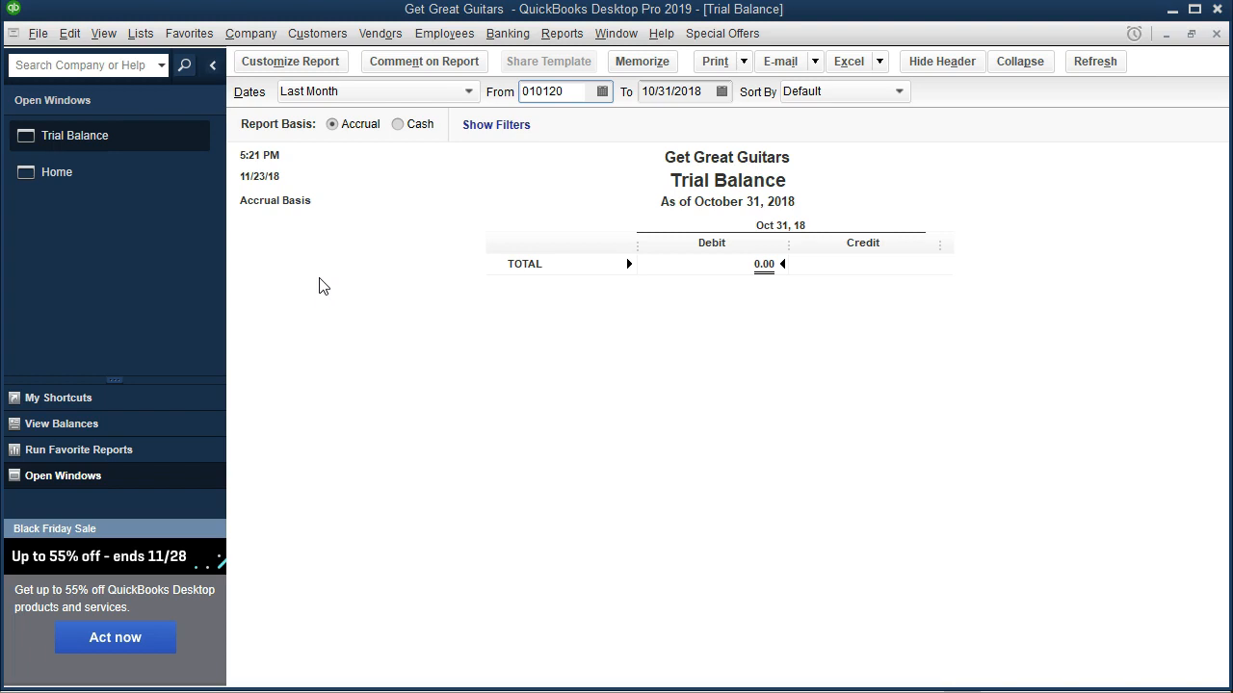
Set the Trial Balance report period from 01/01/2019 to 12/31/2019 and review the listed accounts
double_click(551, 90)
type("010119")
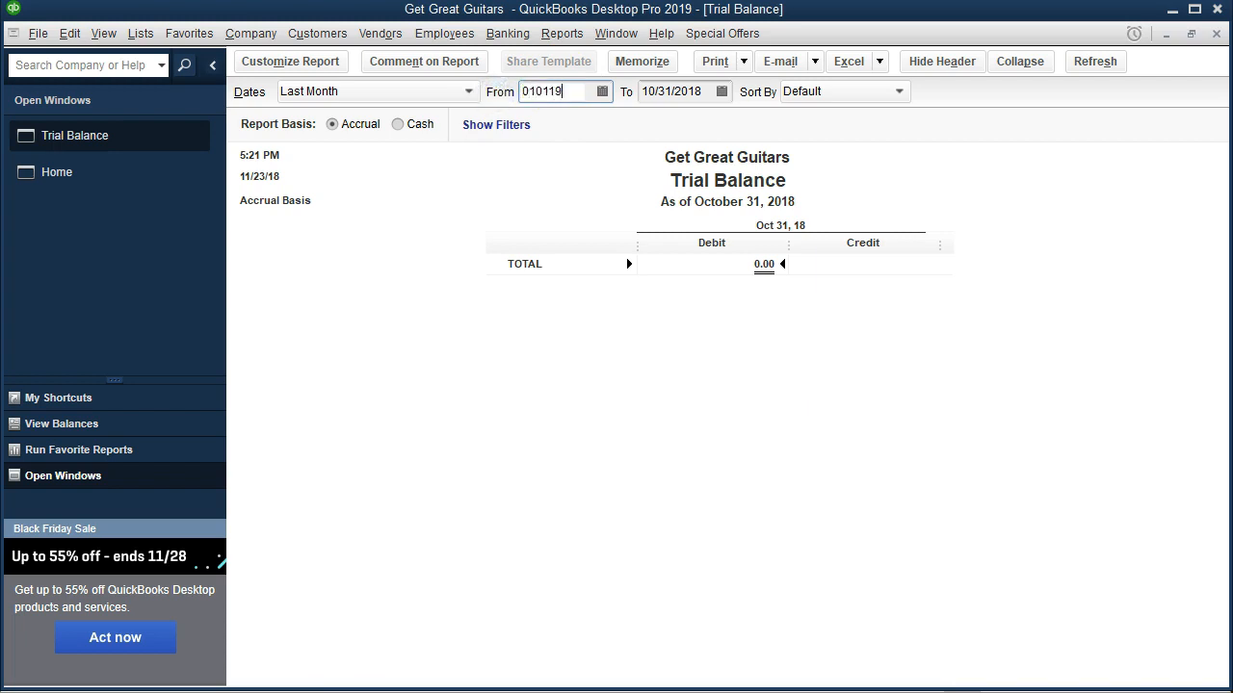
key("Tab")
type("12")
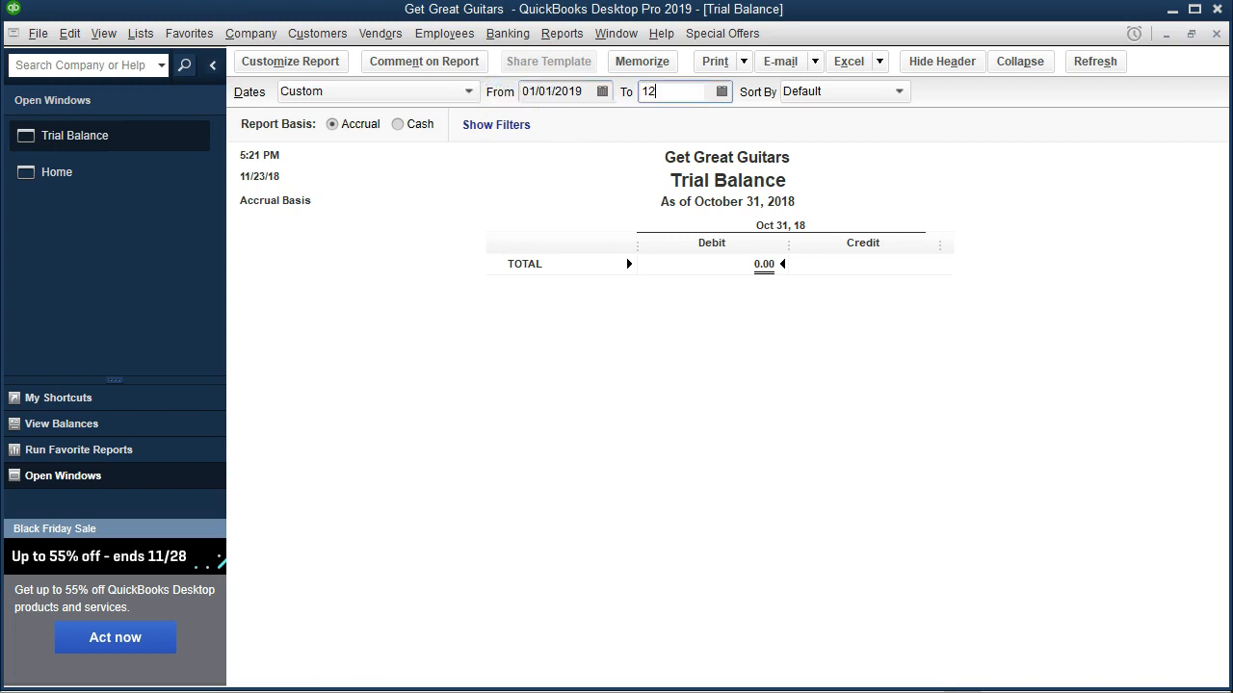
type("/31/2019")
key("Tab")
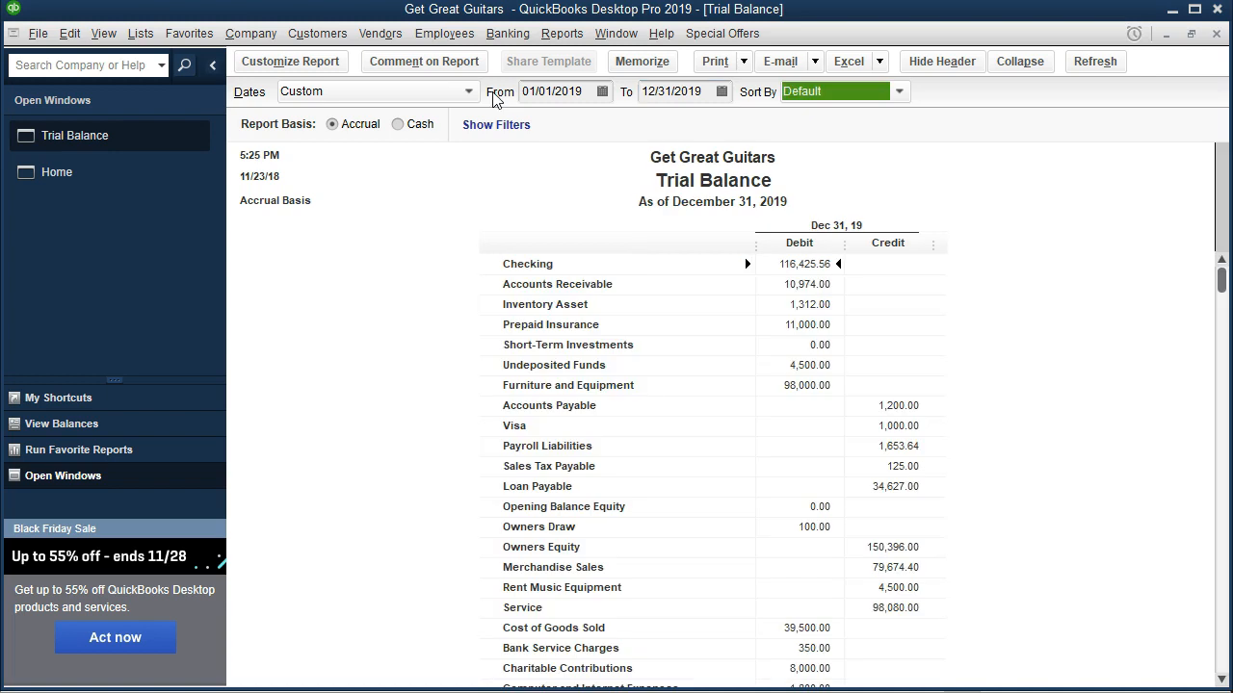
scroll(638, 398, "down", 1)
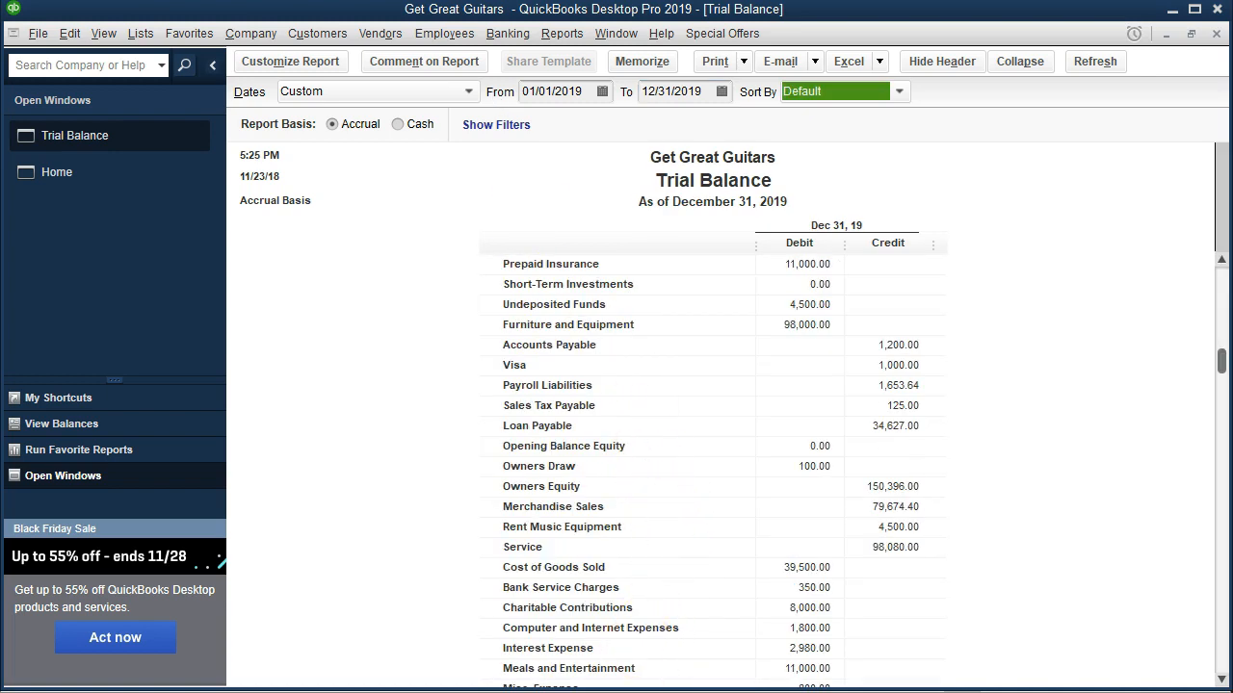
Switch back to Excel and compare the asset balances at the start of the TB Year 1 and TB Year 2 sheets
key("alt+Tab")
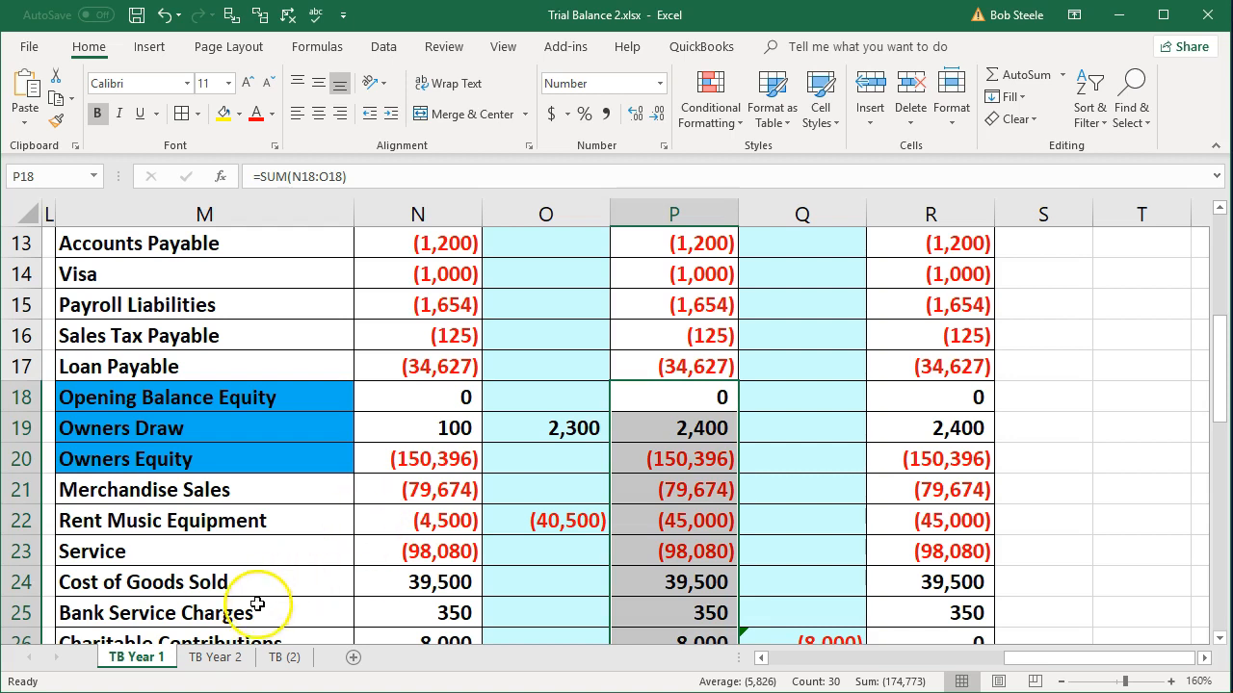
scroll(322, 484, "up", 4)
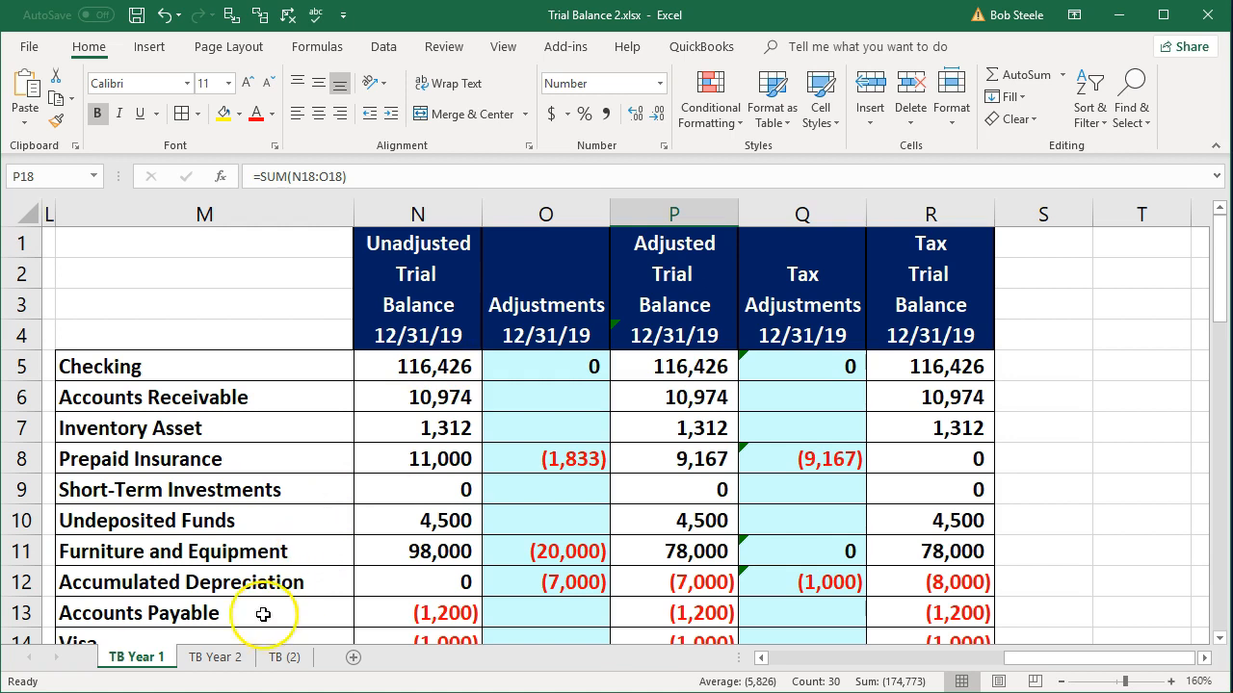
left_click(236, 656)
scroll(344, 468, "up", 4)
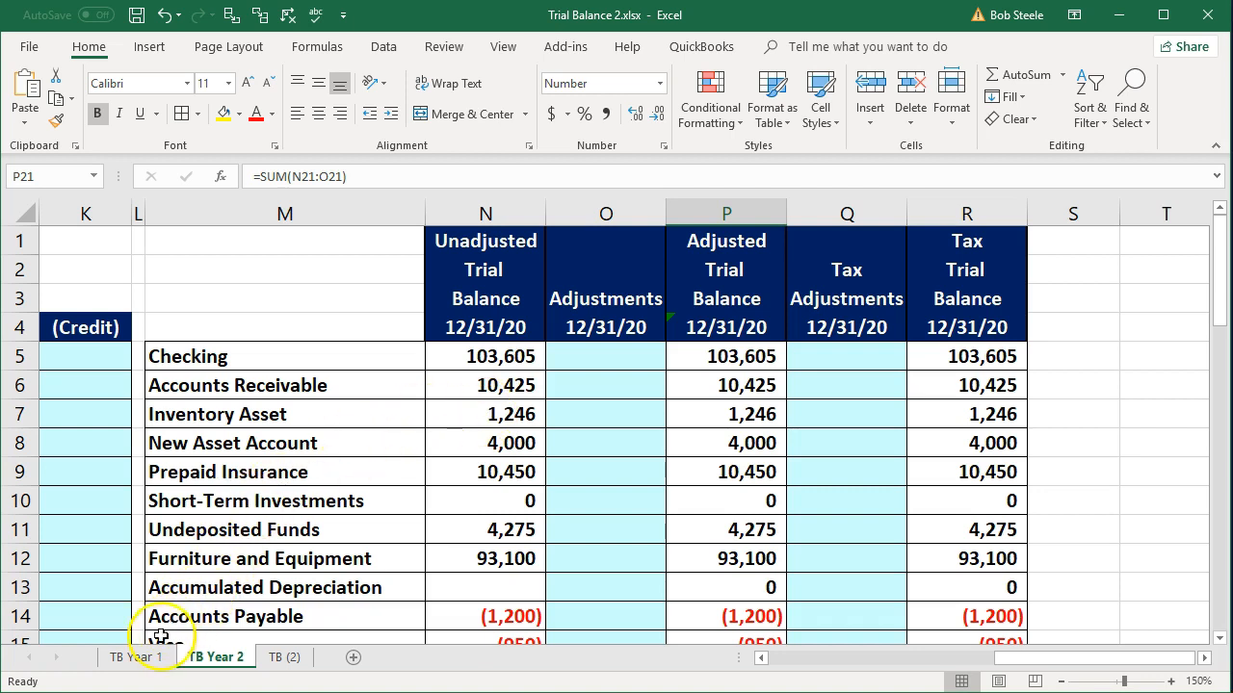
left_click(140, 662)
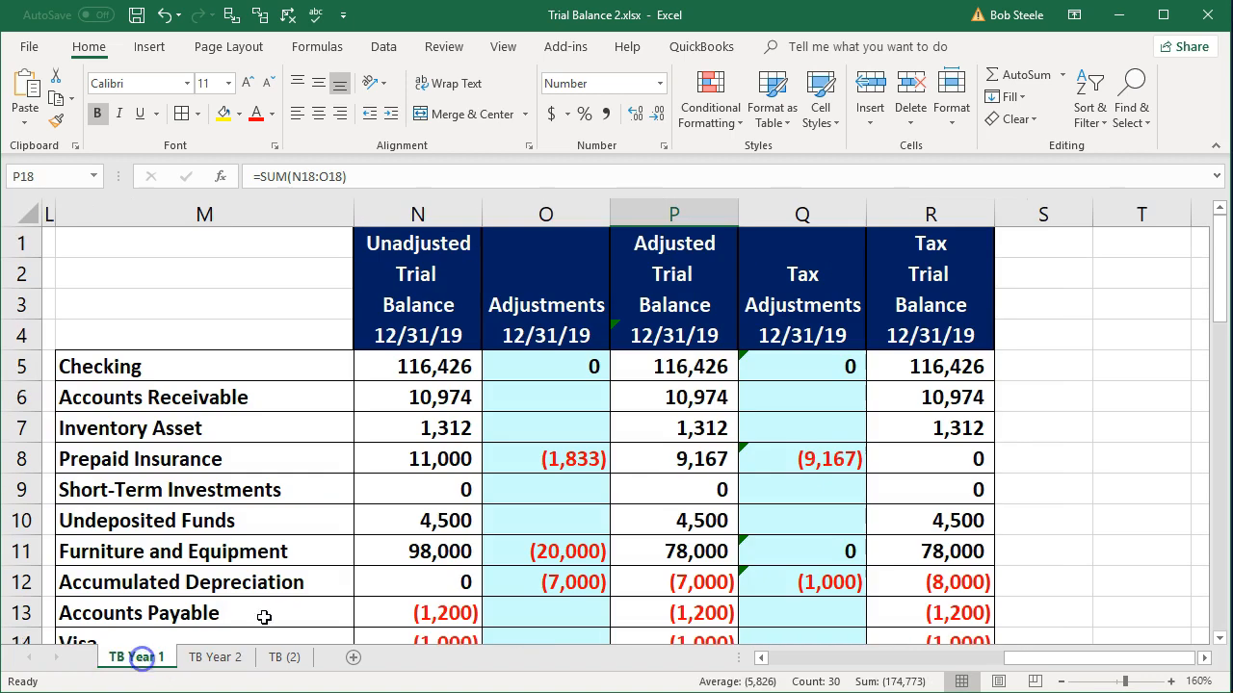
Compare the adjusted and unadjusted balances for Checking through Furniture and Equipment on TB Year 1
left_click_drag(677, 382, 666, 499)
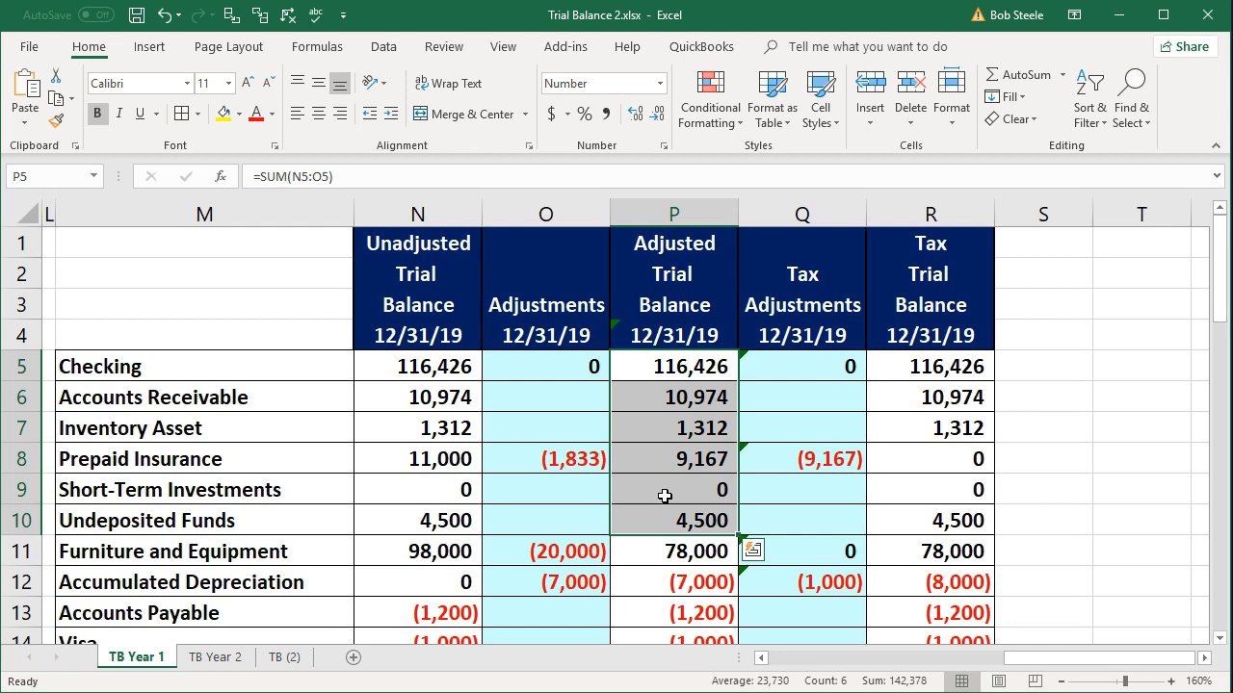
left_click_drag(400, 371, 404, 542)
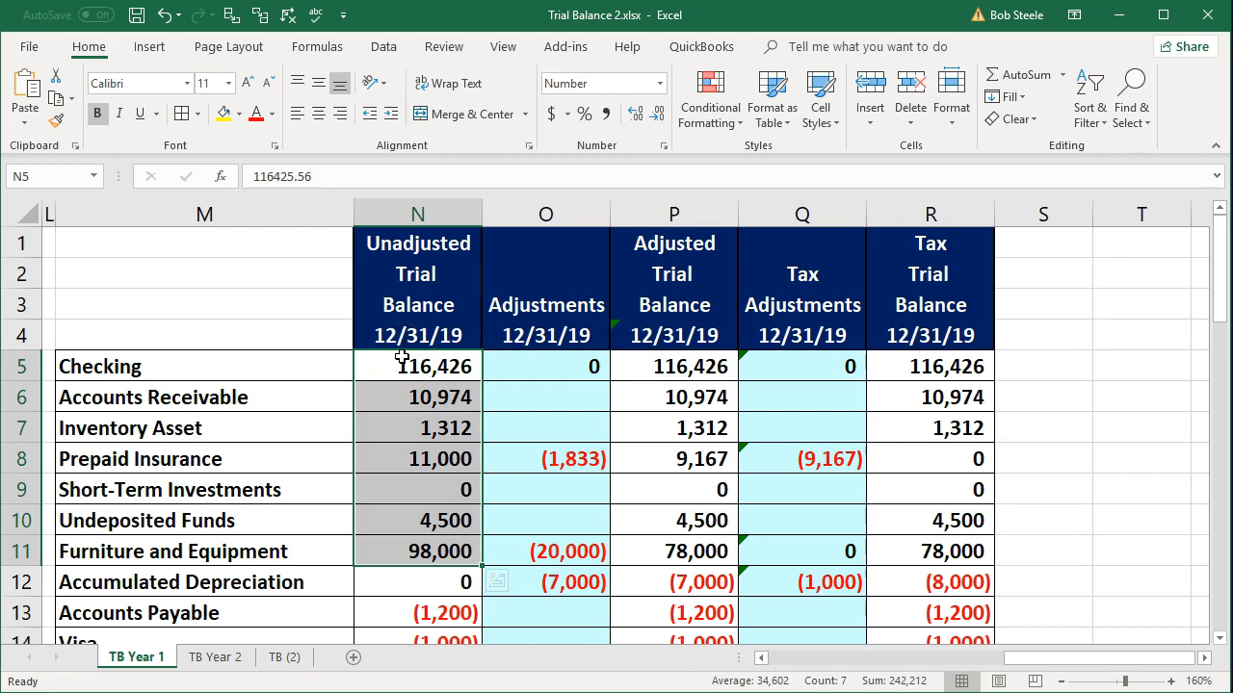
left_click_drag(682, 371, 653, 549)
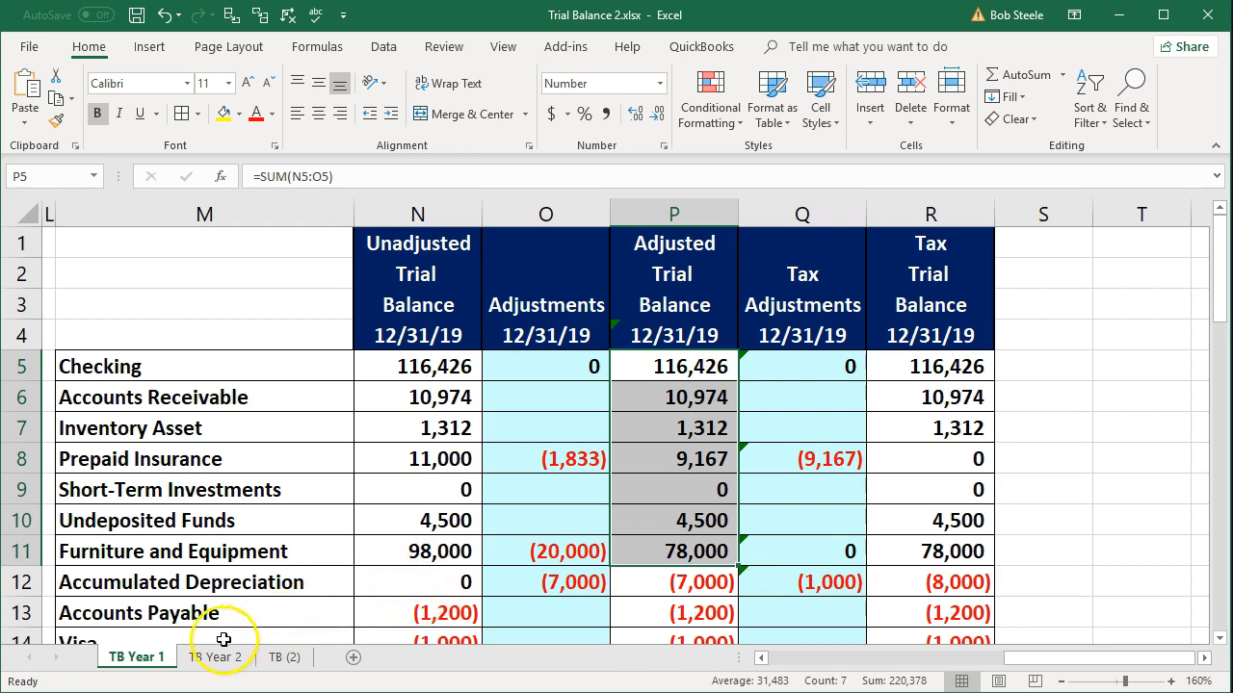
Duplicate the TB Year 1 sheet after TB (2) and rename the copy "Retaine Earnings"
left_click(140, 660)
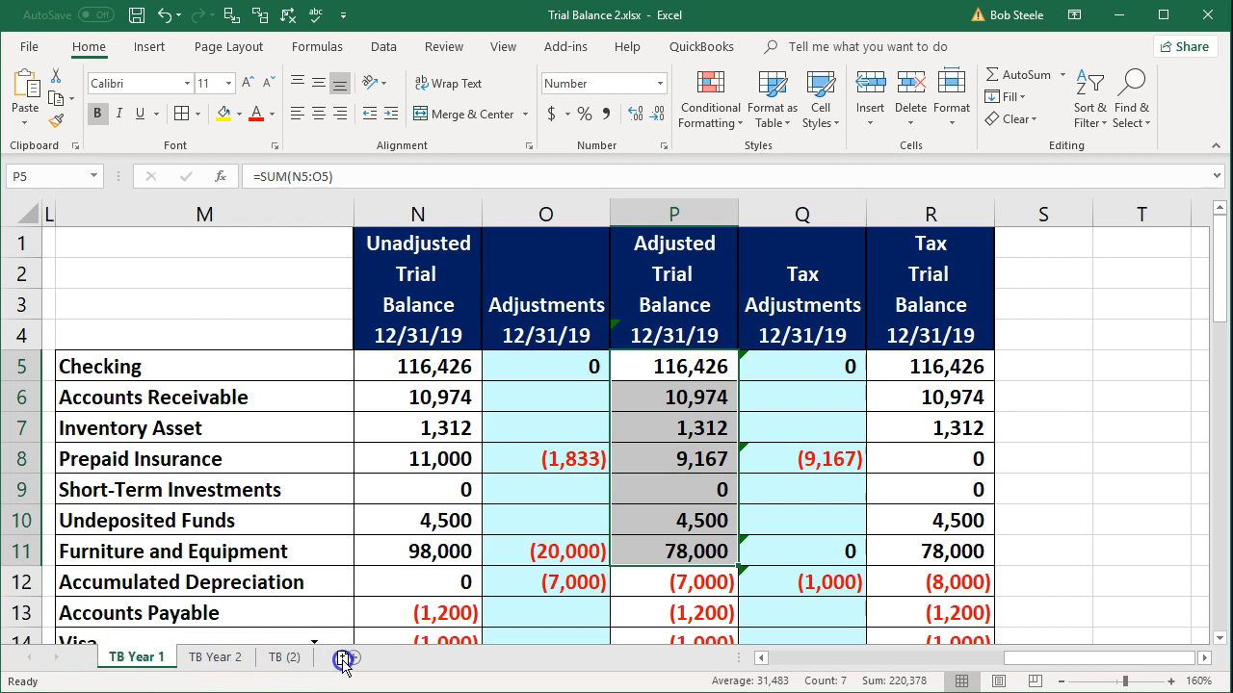
left_click_drag(344, 662, 344, 663)
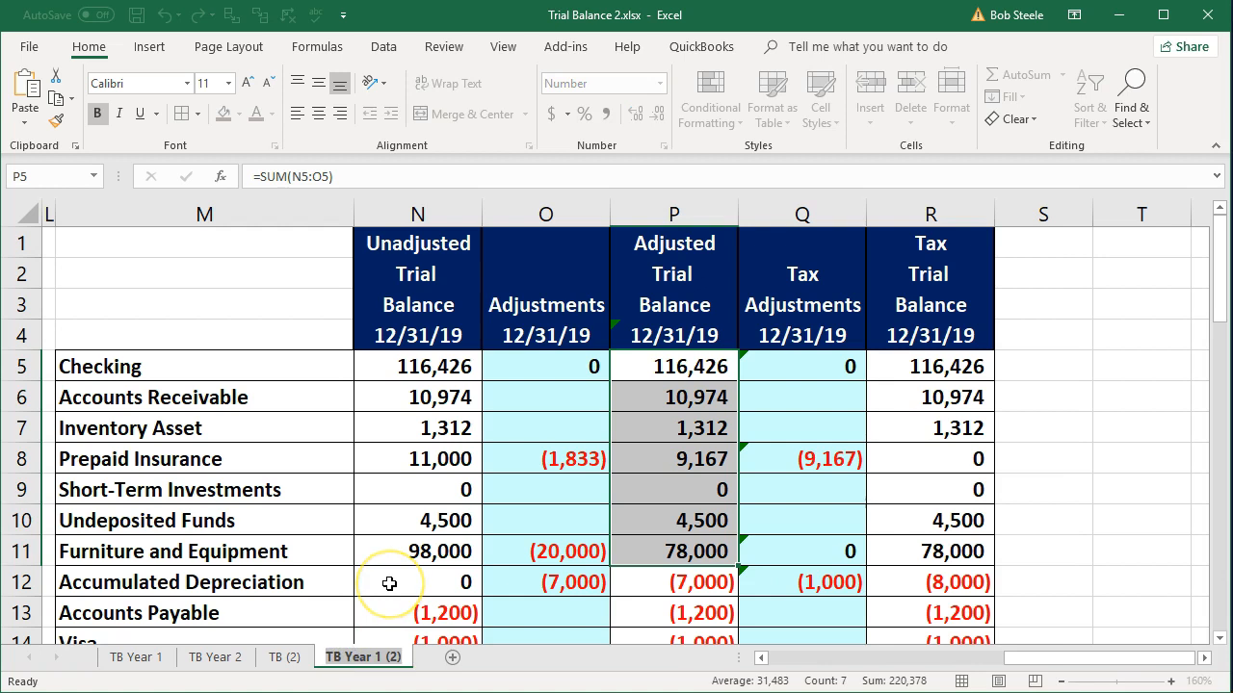
key("alt+h")
type("orRetaine Earnings")
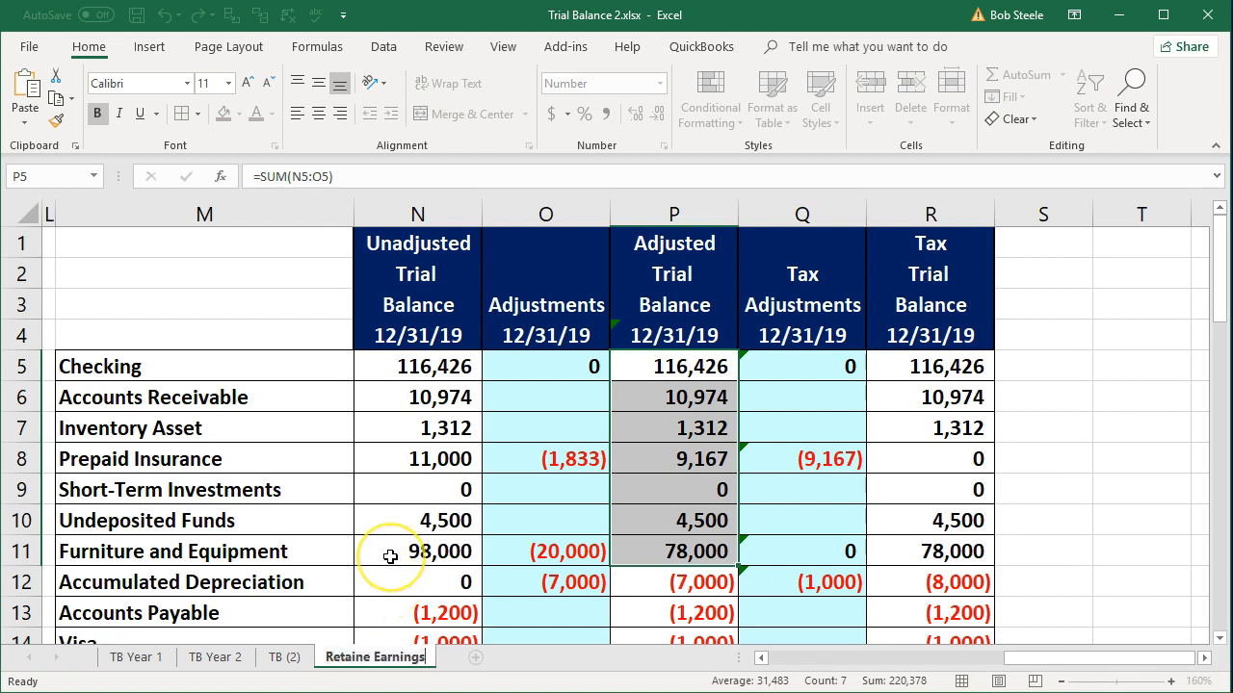
left_click(390, 556)
key("Up")
key("Up")
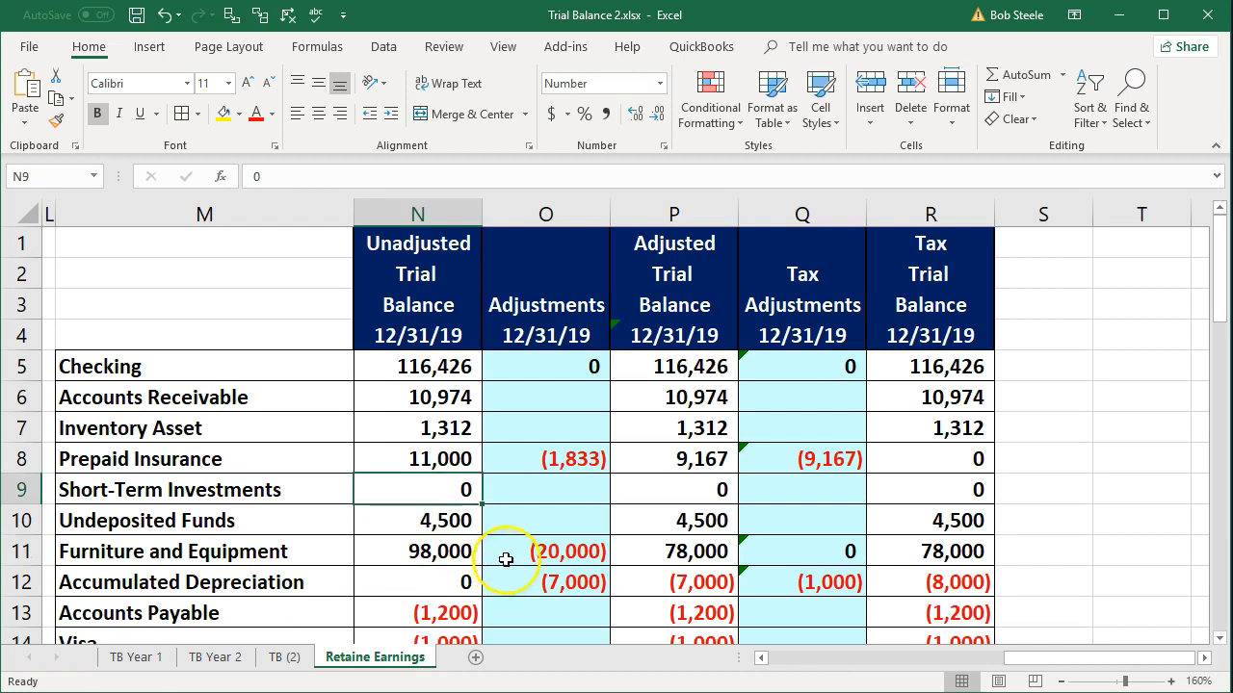
Replace the Adjusted Trial Balance formulas in P5:P47 with their values by copying the range and pasting values over it
left_click(678, 369)
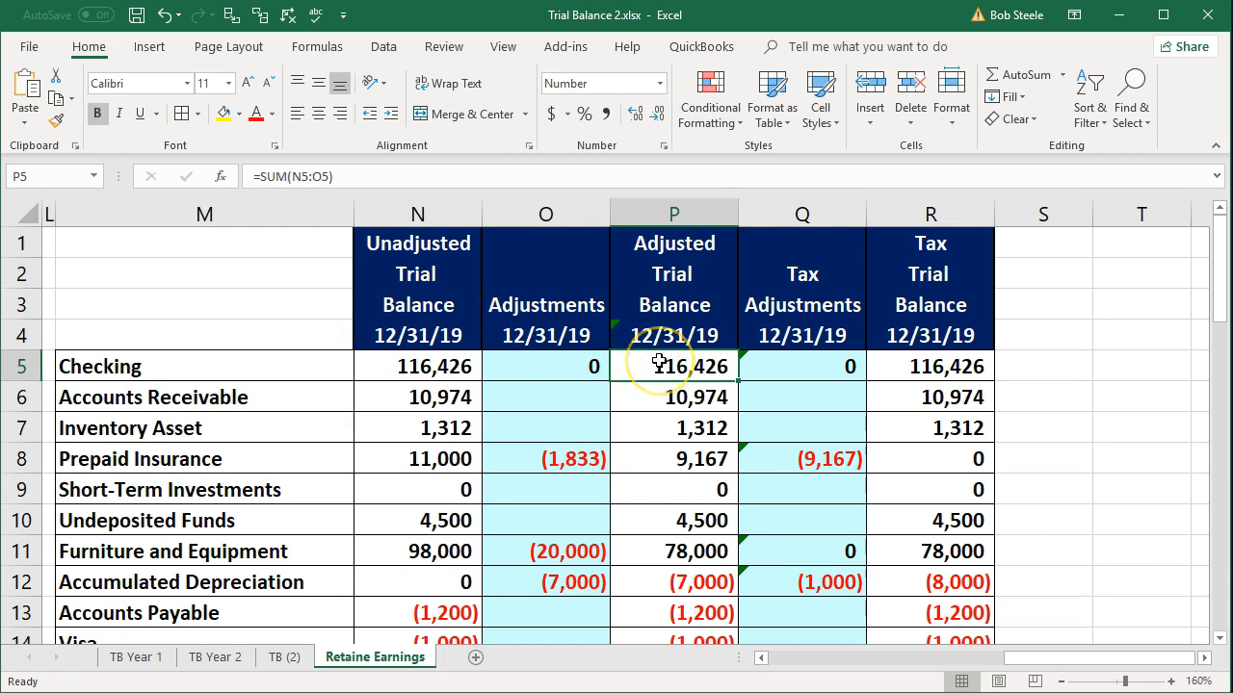
left_click_drag(659, 362, 667, 551)
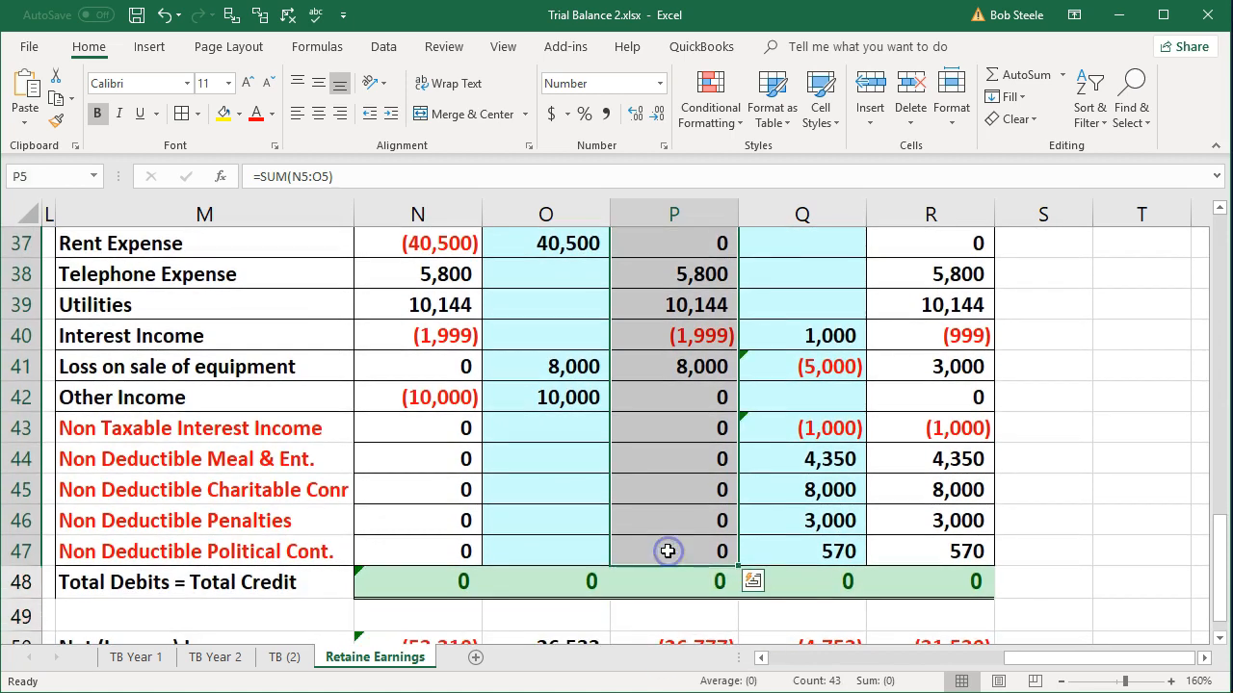
right_click(669, 550)
left_click(724, 180)
scroll(655, 404, "up", 12)
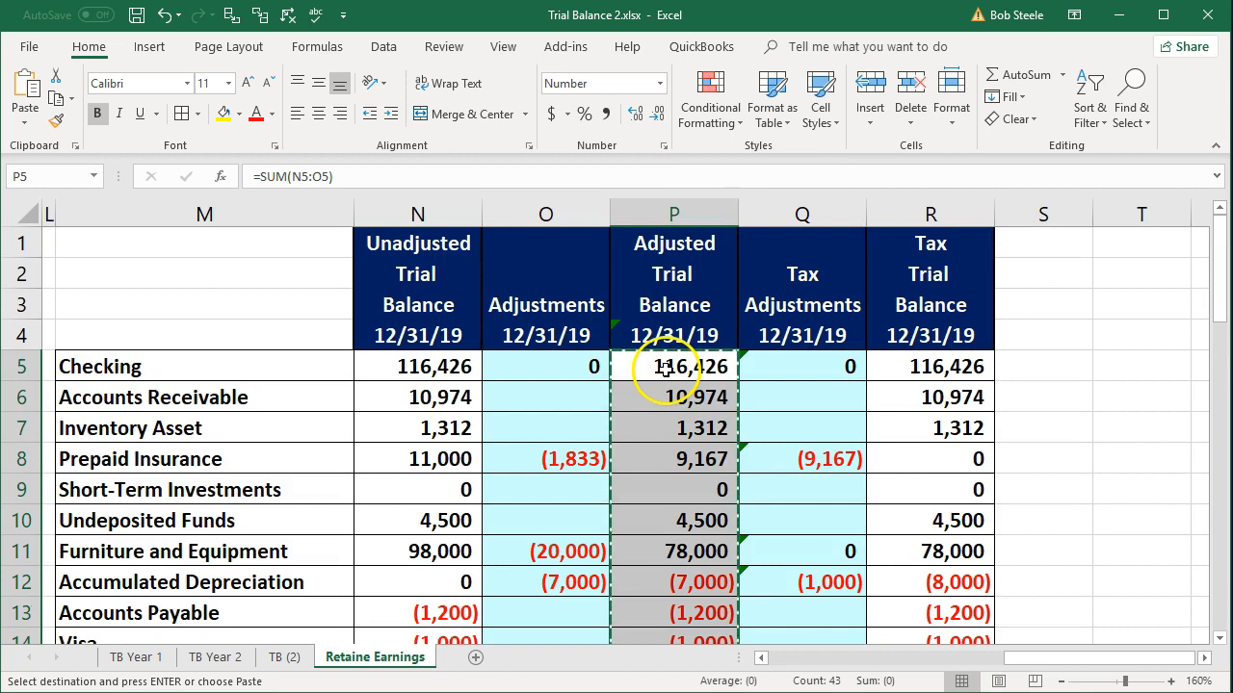
right_click(666, 370)
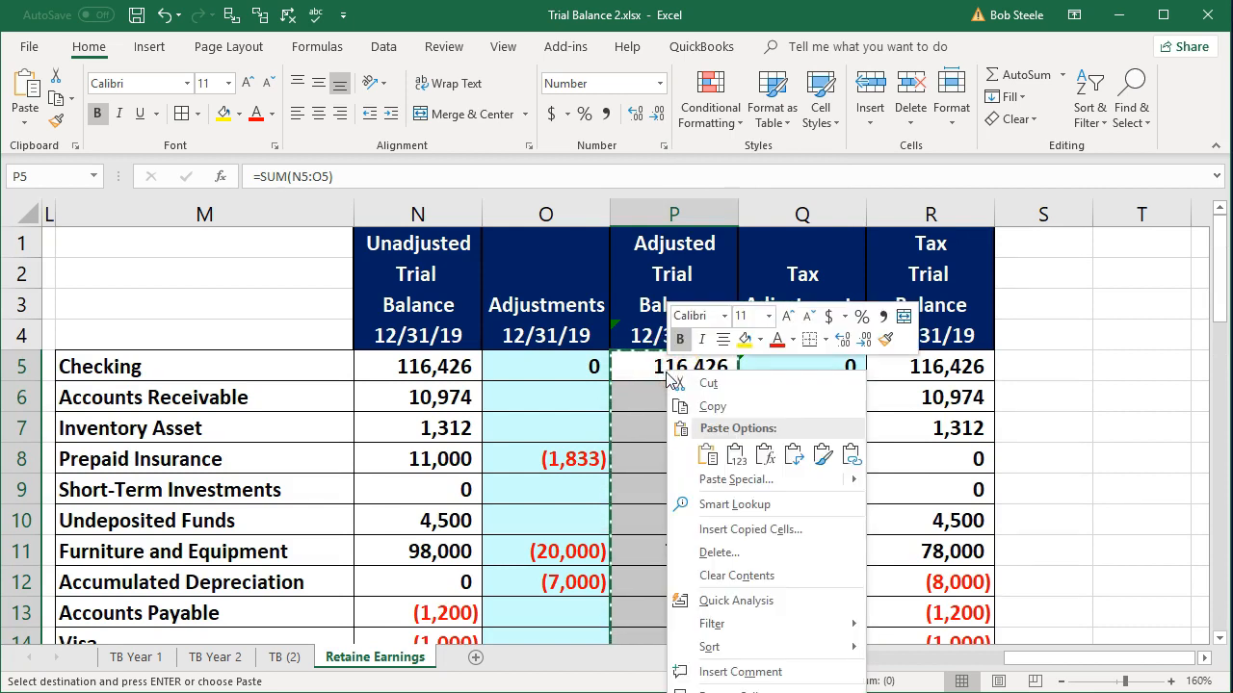
left_click(736, 456)
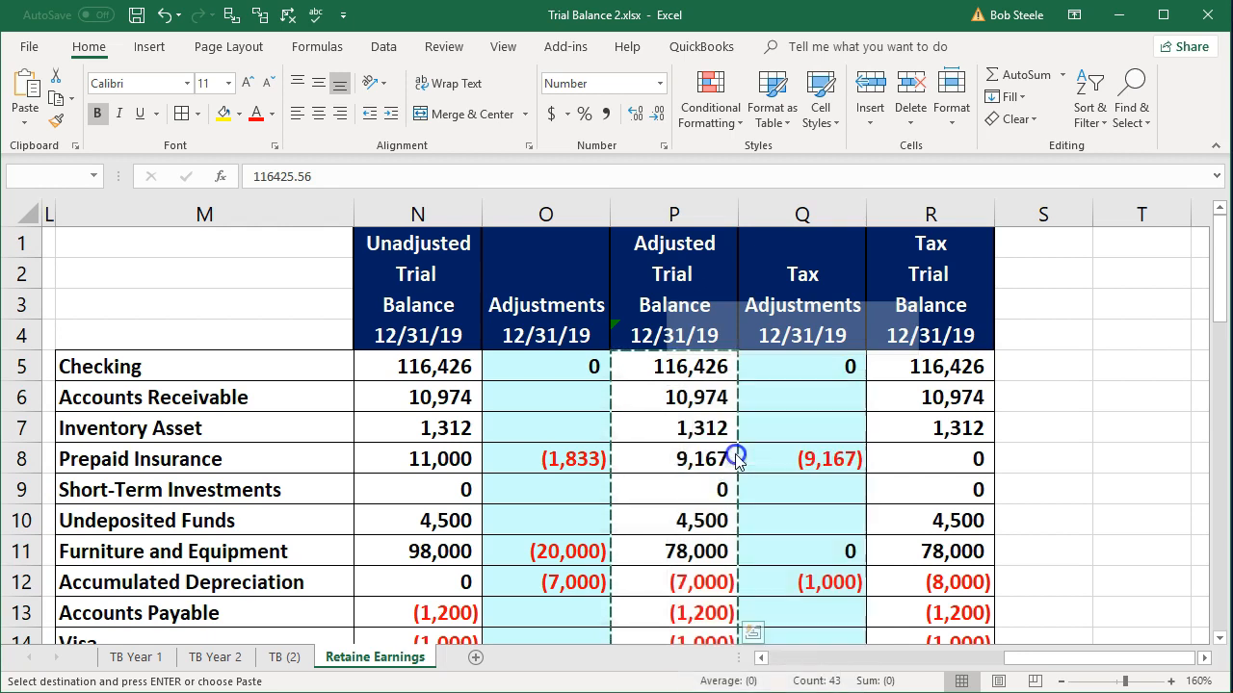
left_click(703, 403)
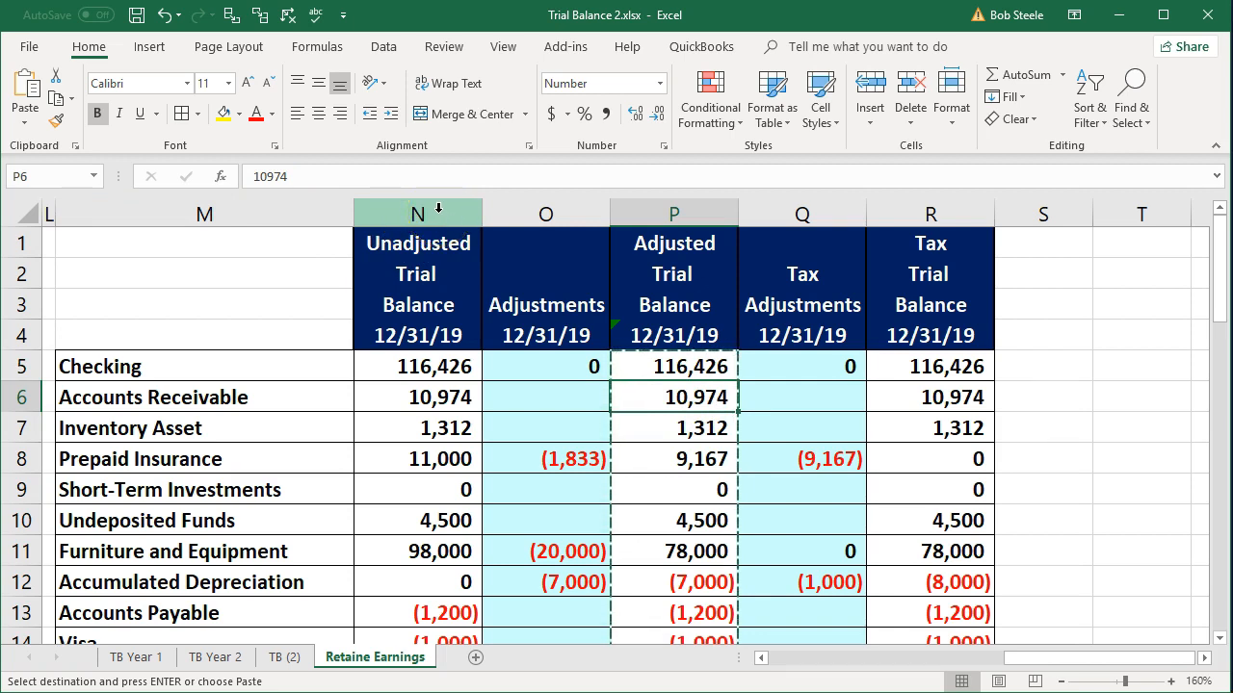
Delete the Unadjusted Trial Balance and Adjustments columns, N and O, from the Retaine Earnings sheet
left_click_drag(438, 209, 493, 214)
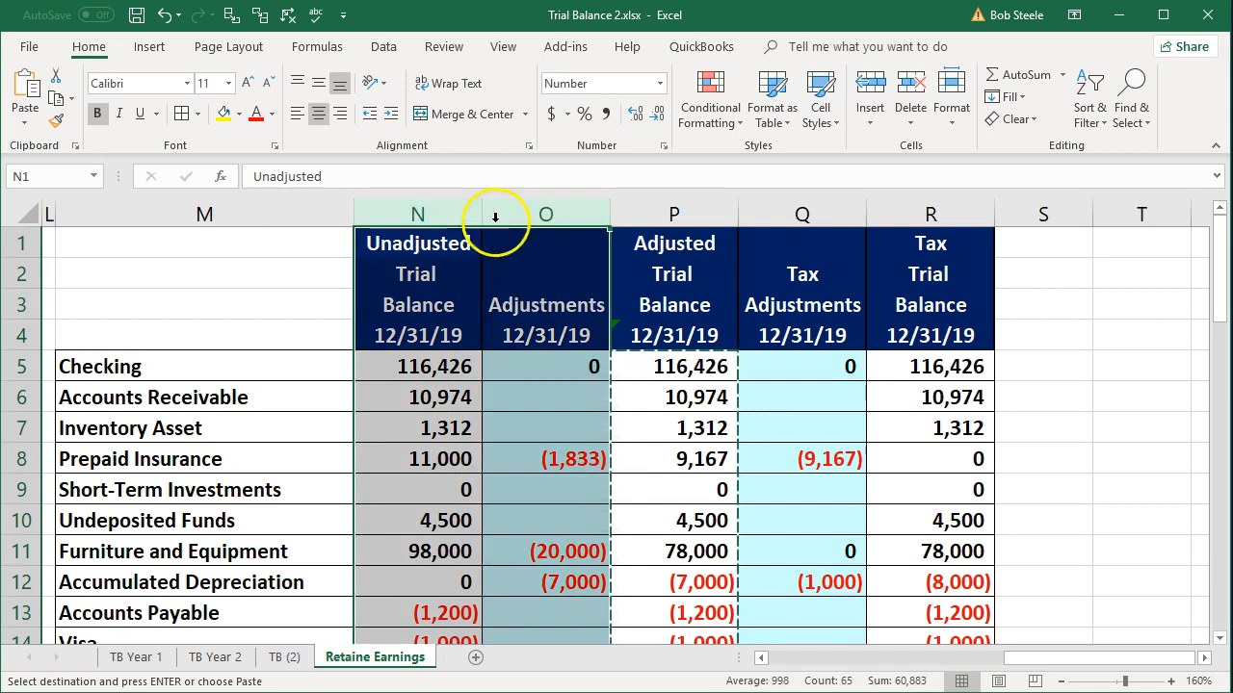
right_click(527, 277)
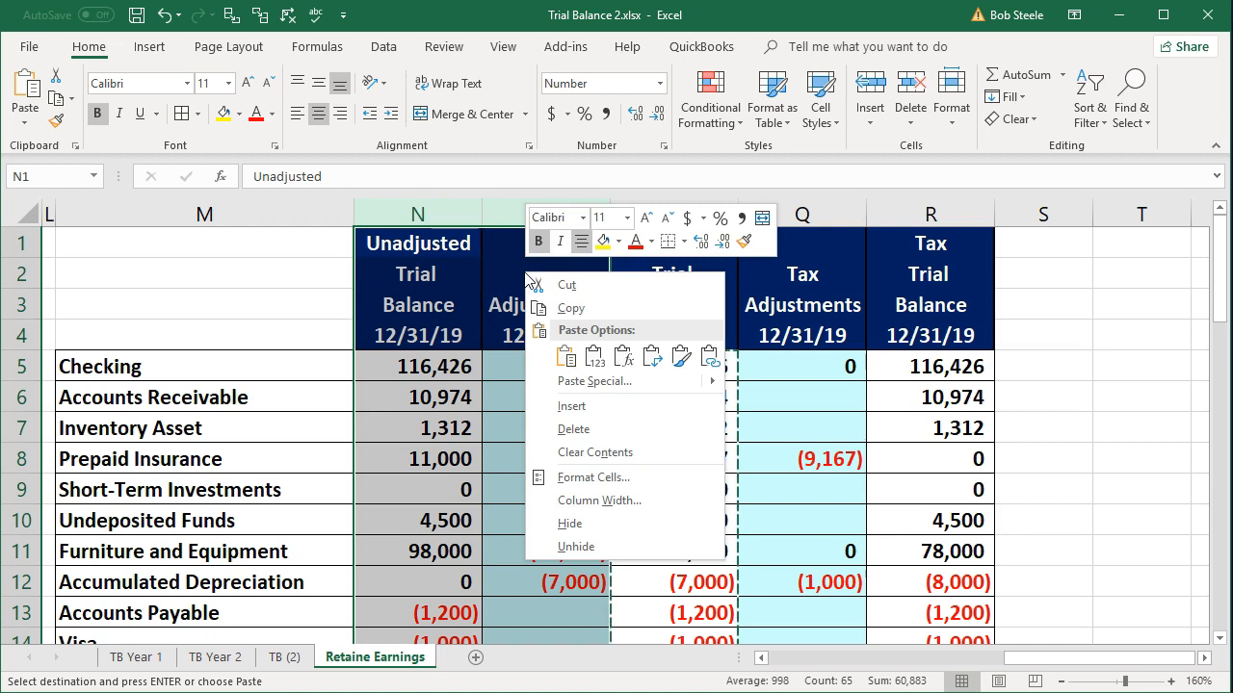
left_click(562, 429)
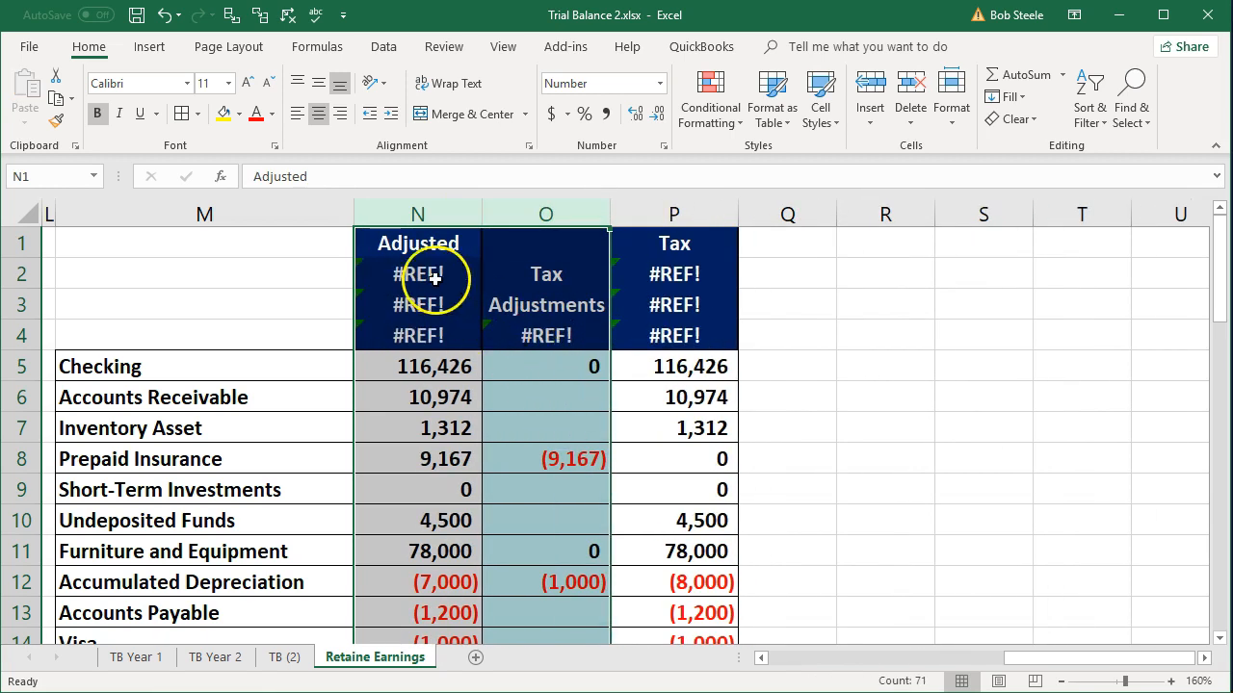
left_click_drag(439, 275, 431, 326)
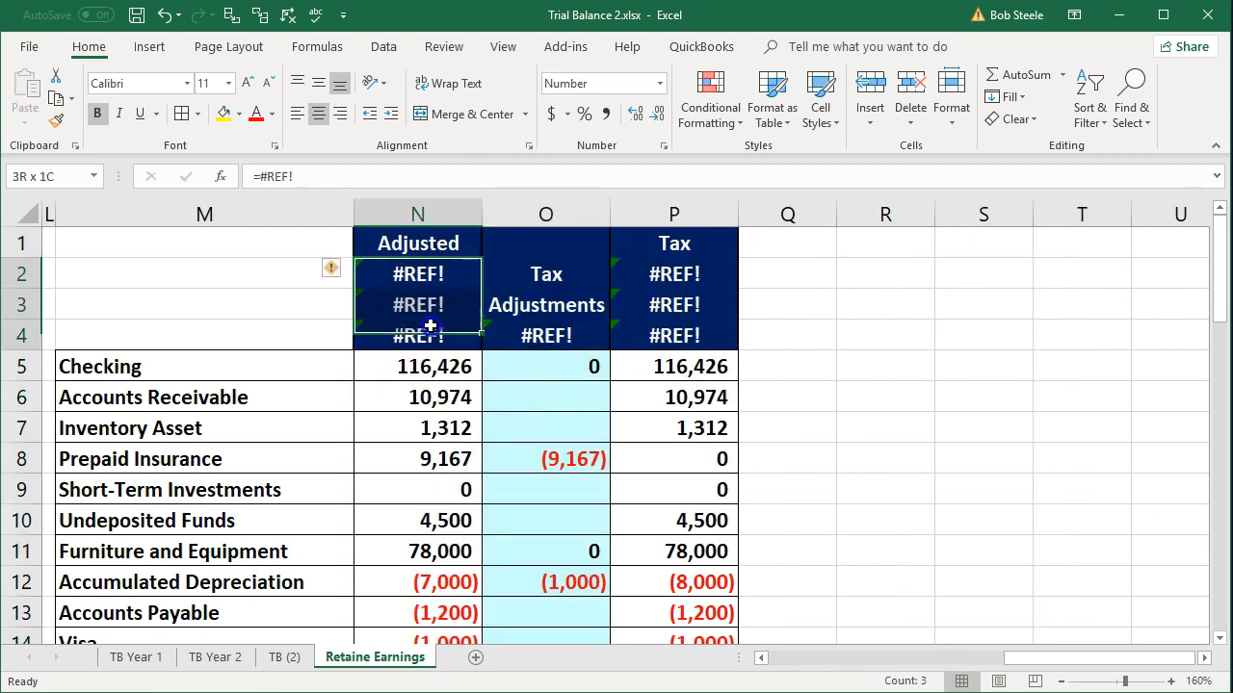
Delete the Tax Adjustments and Tax Trial Balance columns beside the adjusted balances
left_click(536, 214)
left_click_drag(536, 215, 627, 214)
right_click(545, 333)
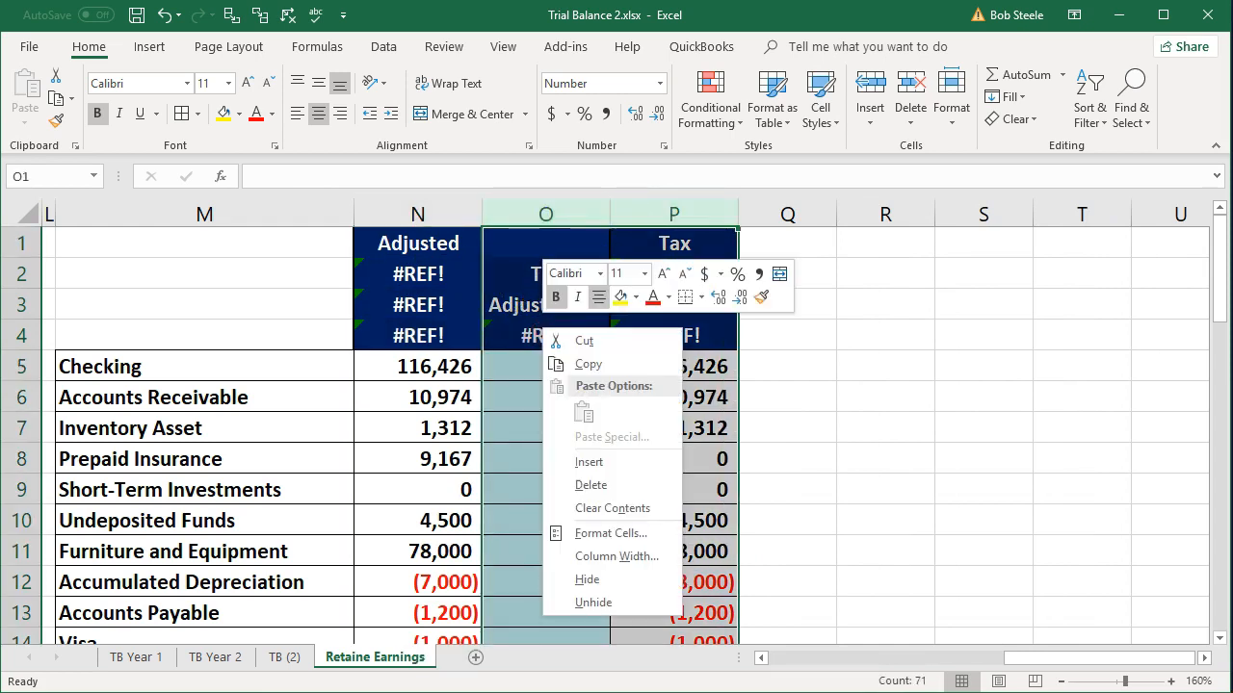
left_click(579, 484)
left_click(417, 520)
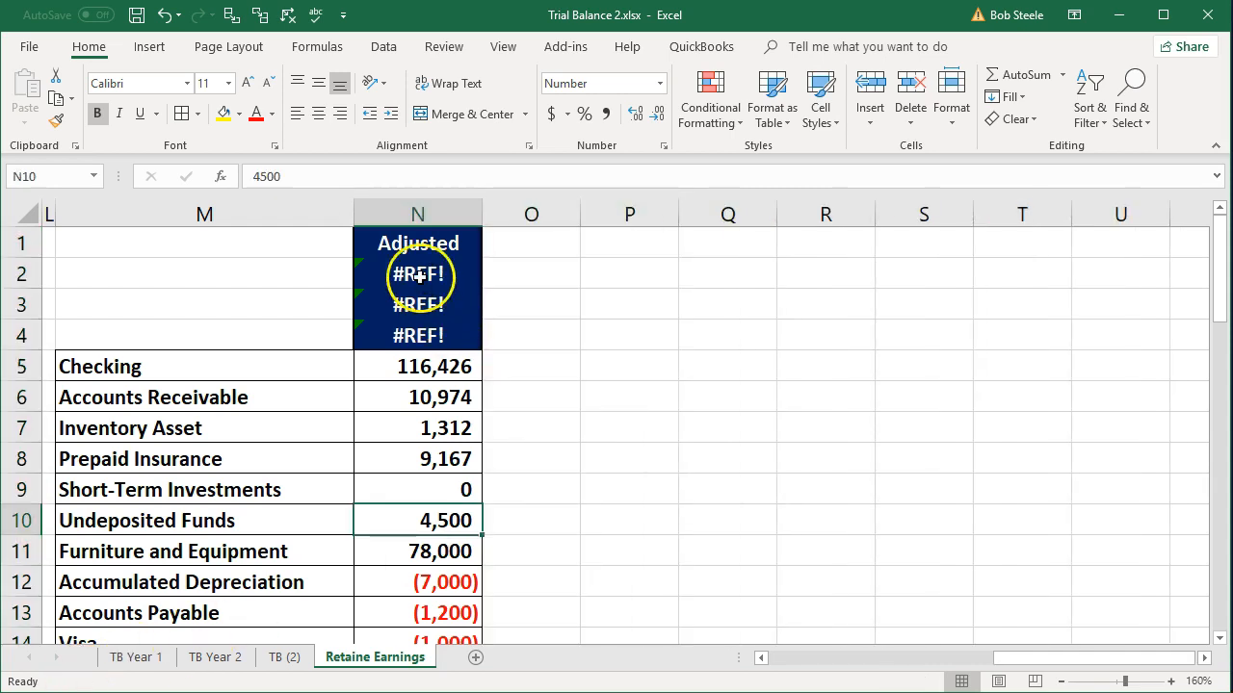
Replace the broken header references in N2:N4 with "Trail", "Balance" and 12/31/19
left_click(469, 273)
type("Trail")
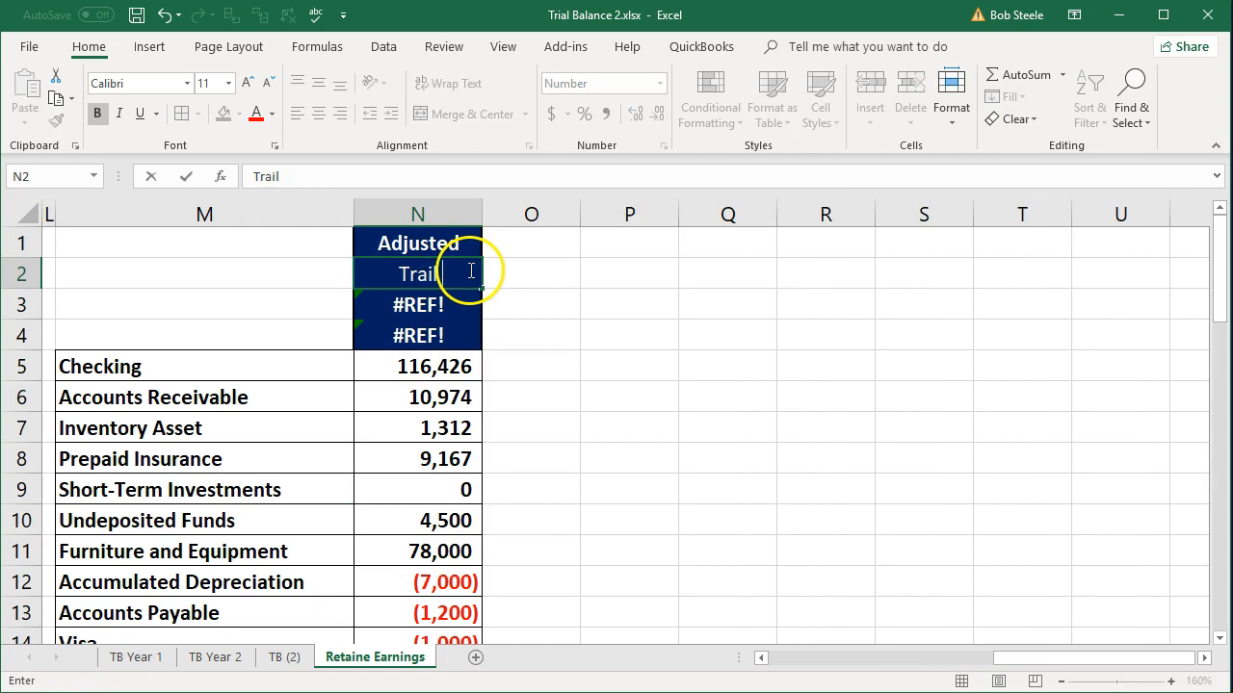
key("Return")
type("Balance")
key("Return")
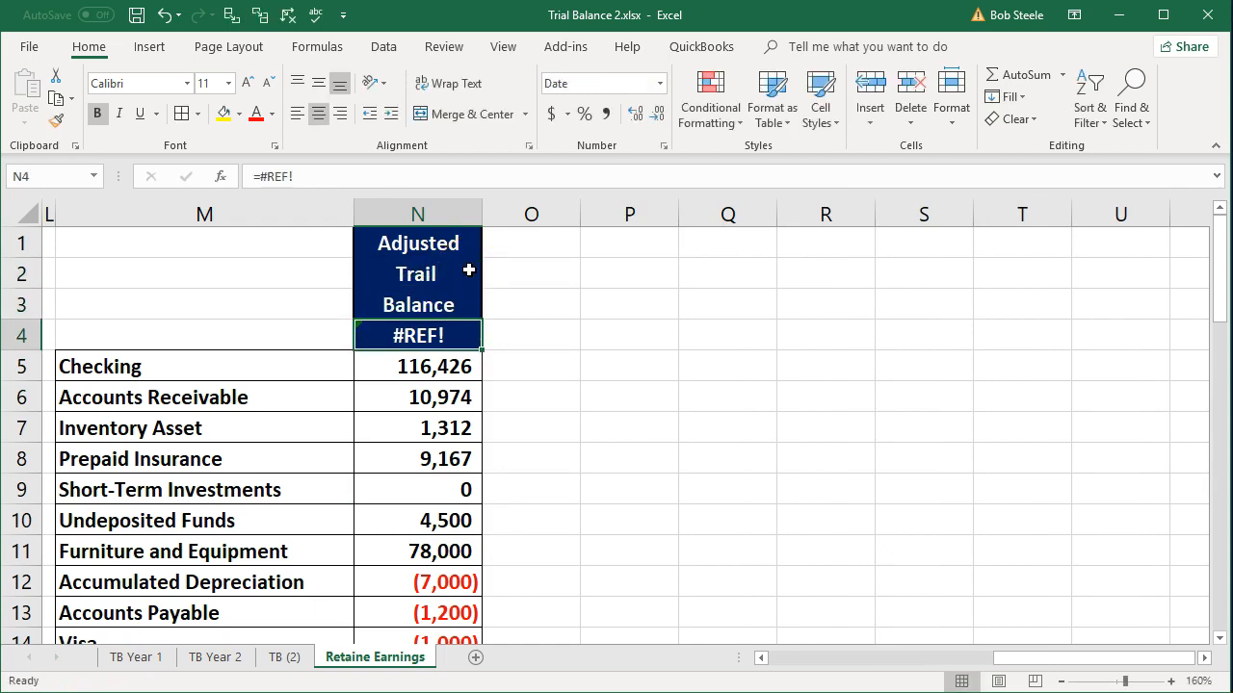
type("12/31/19")
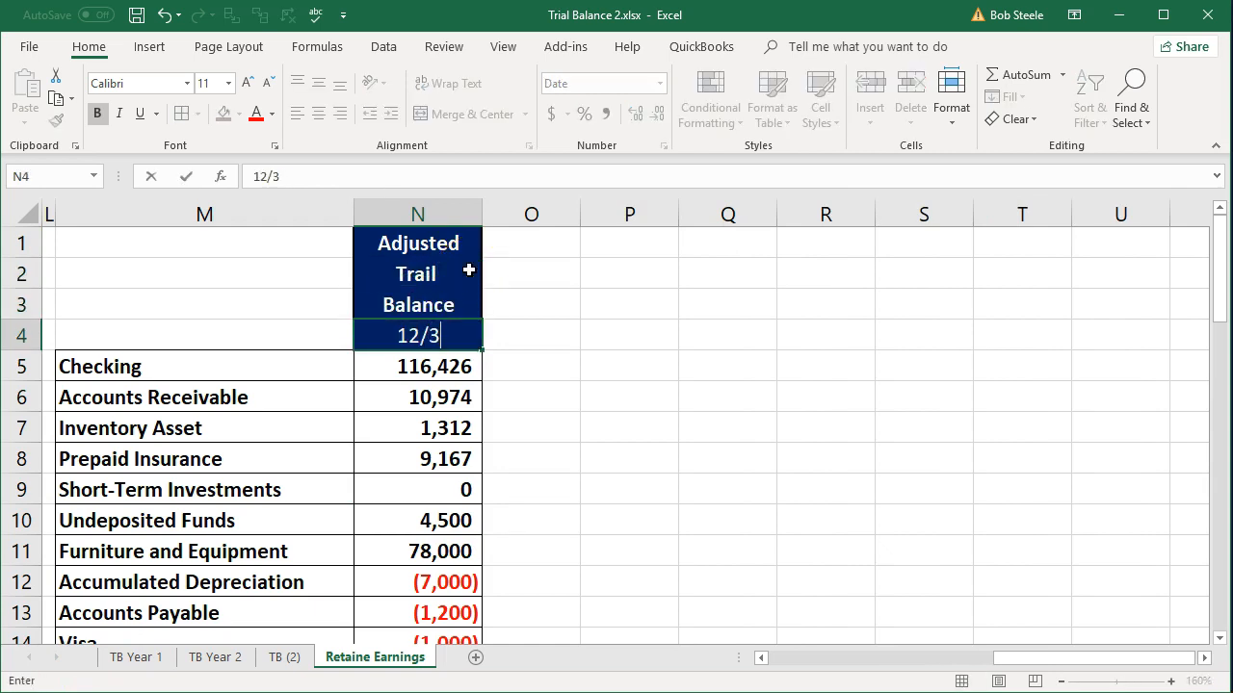
key("Return")
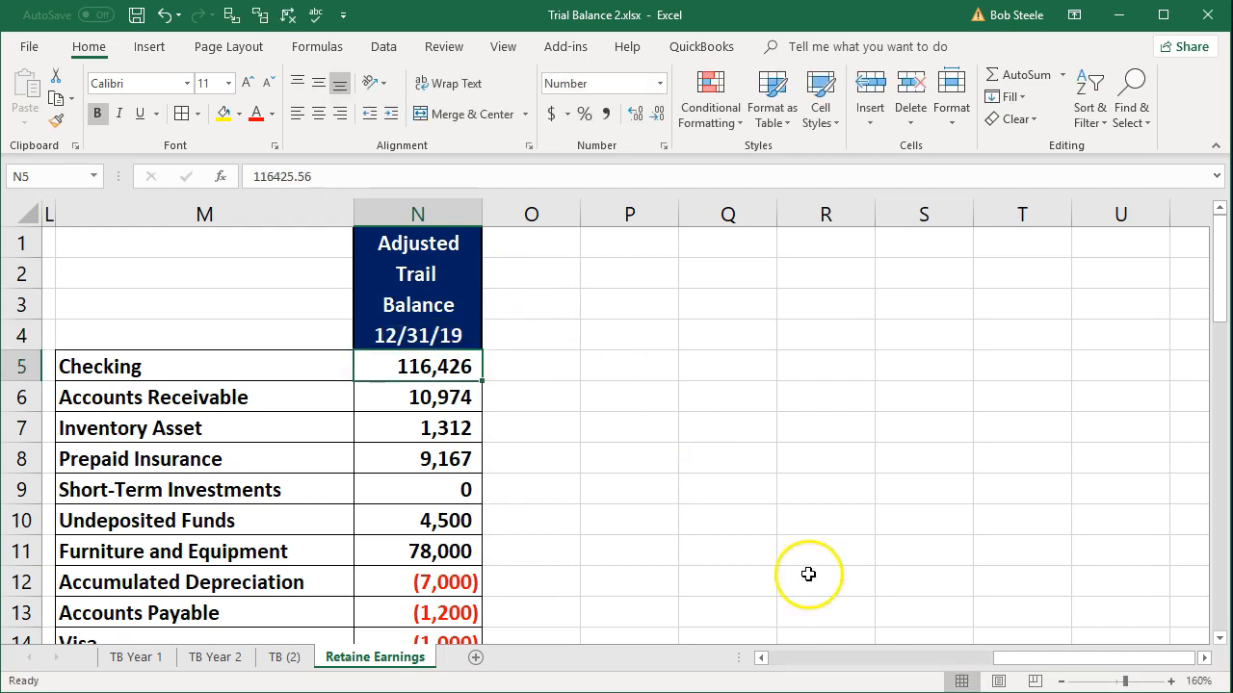
Switch to QuickBooks and export the December 31, 2019 Trial Balance to a new worksheet in a new Excel workbook
key("alt+Tab")
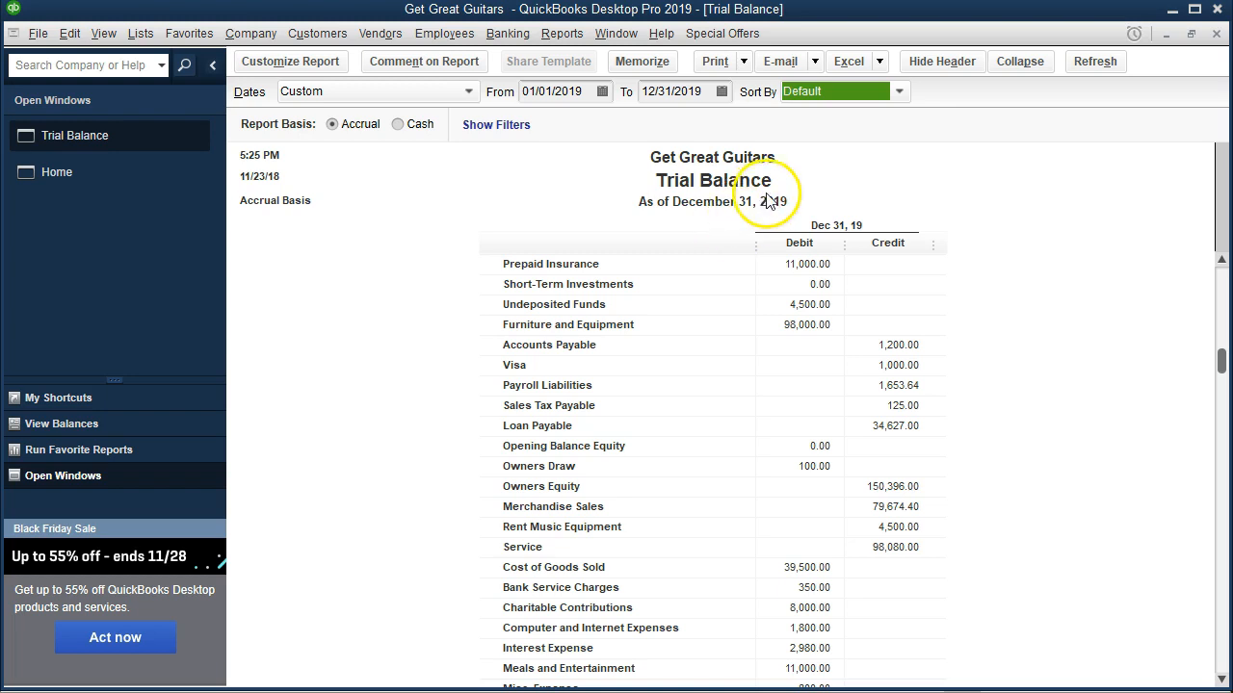
left_click(880, 62)
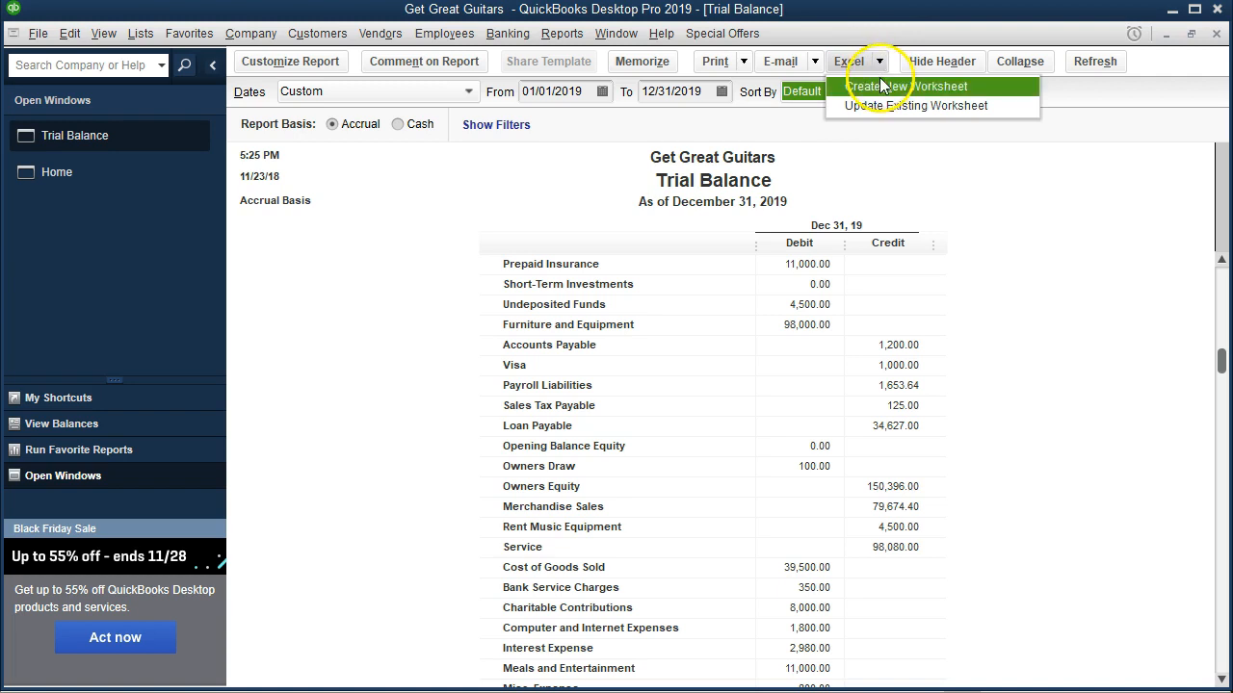
left_click(884, 86)
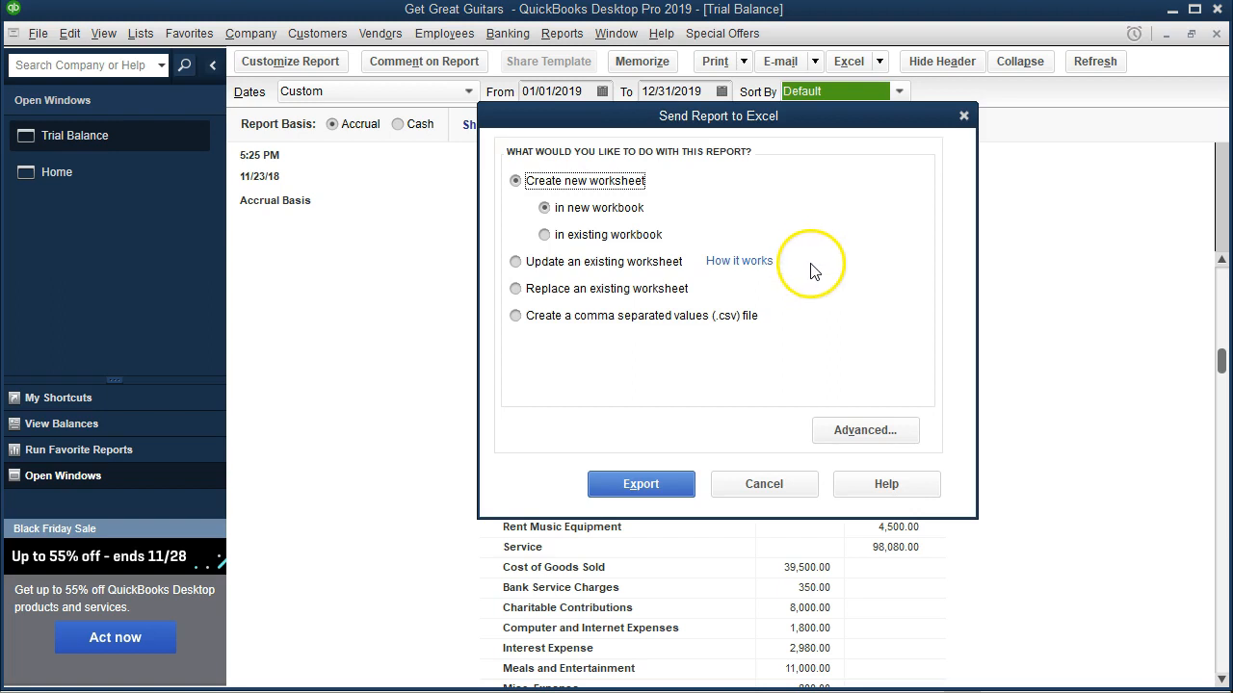
left_click(674, 485)
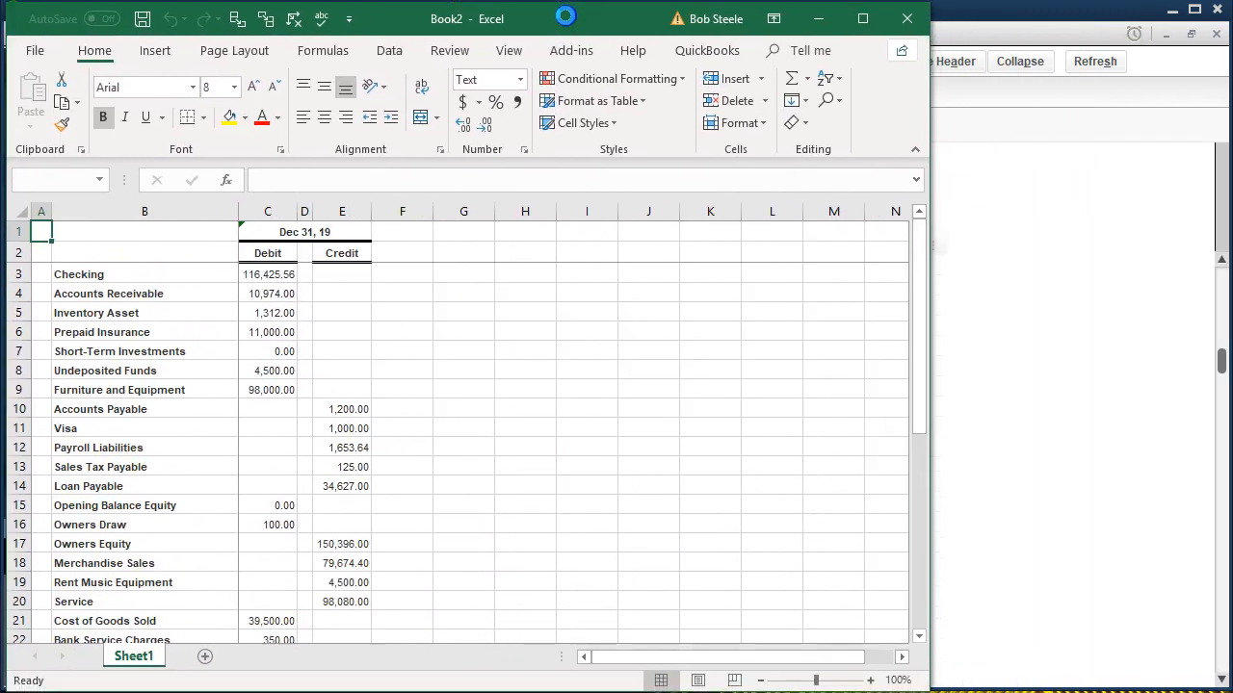
Bring the exported Book2 workbook to the front in Excel and widen its window
left_click_drag(564, 15, 547, 10)
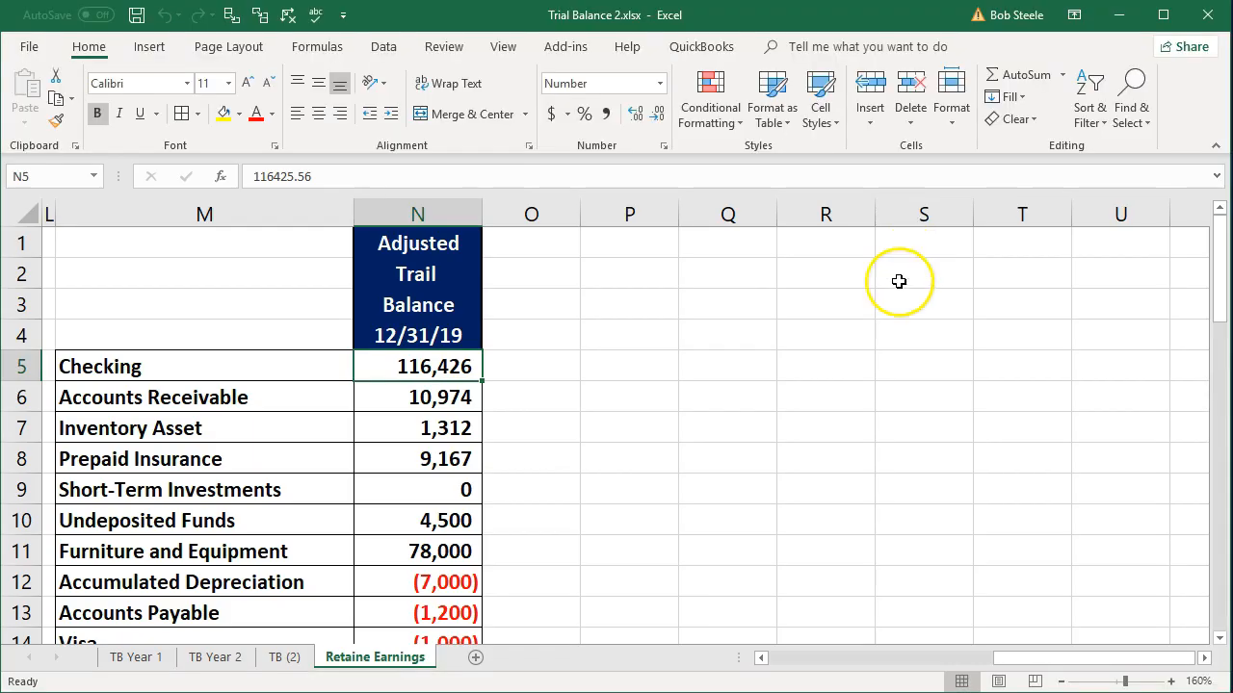
mouse_move(495, 691)
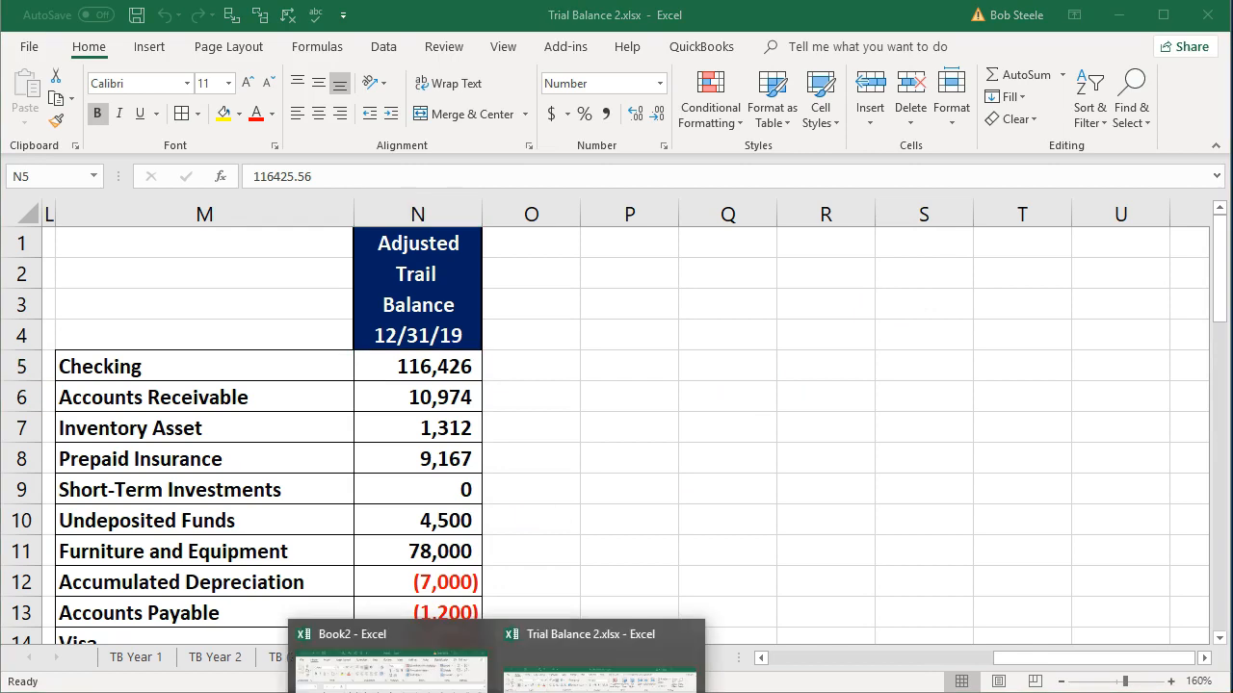
left_click(414, 665)
left_click_drag(914, 319, 1216, 318)
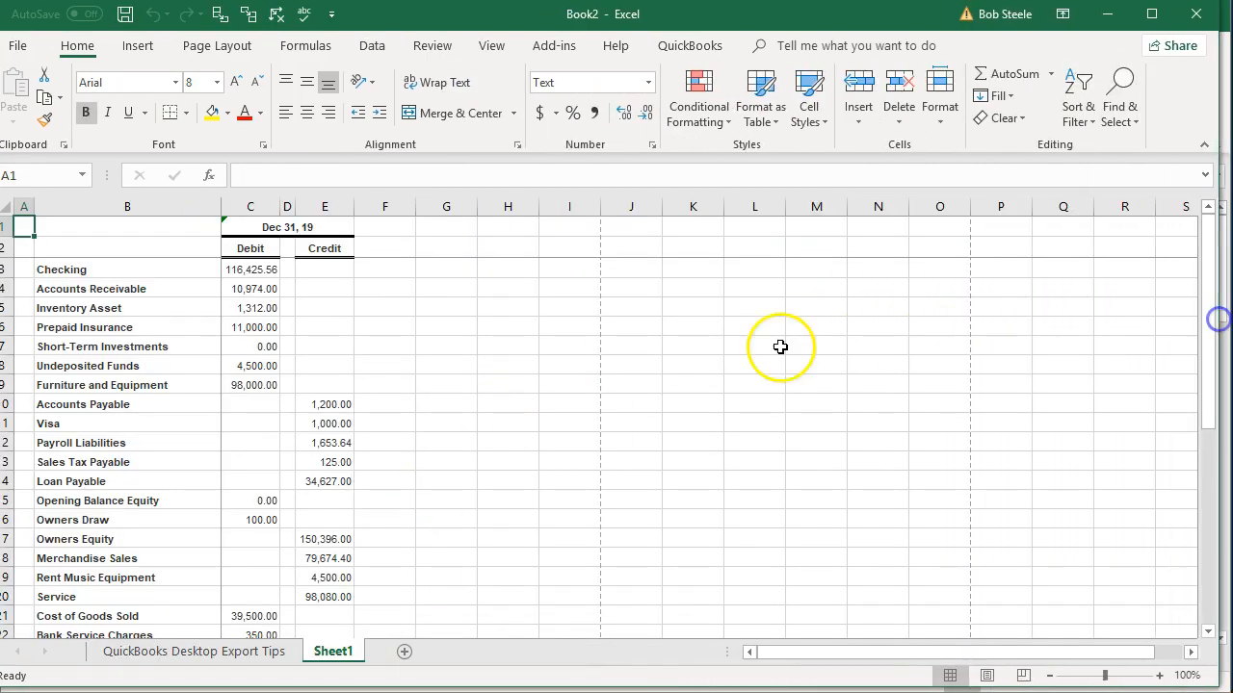
Remove the pane split from the exported trial balance sheet and set its zoom to 160%
left_click(532, 358)
scroll(347, 366, "down", 1)
scroll(339, 396, "up", 1)
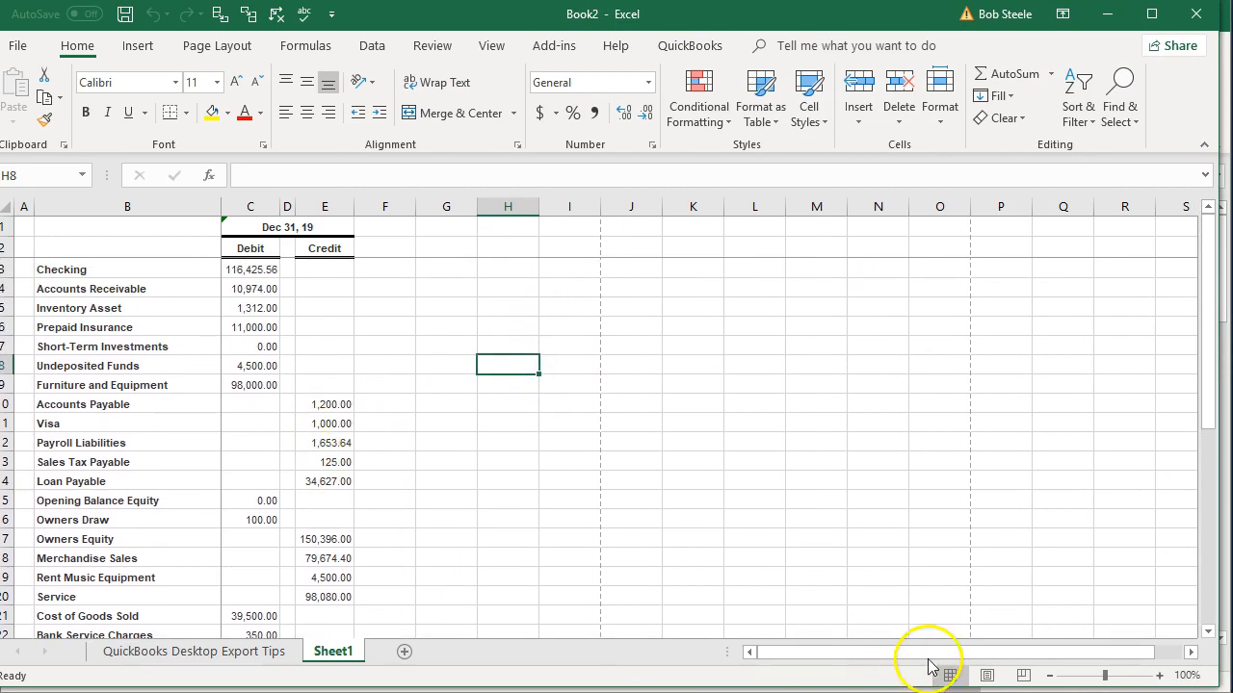
left_click(492, 48)
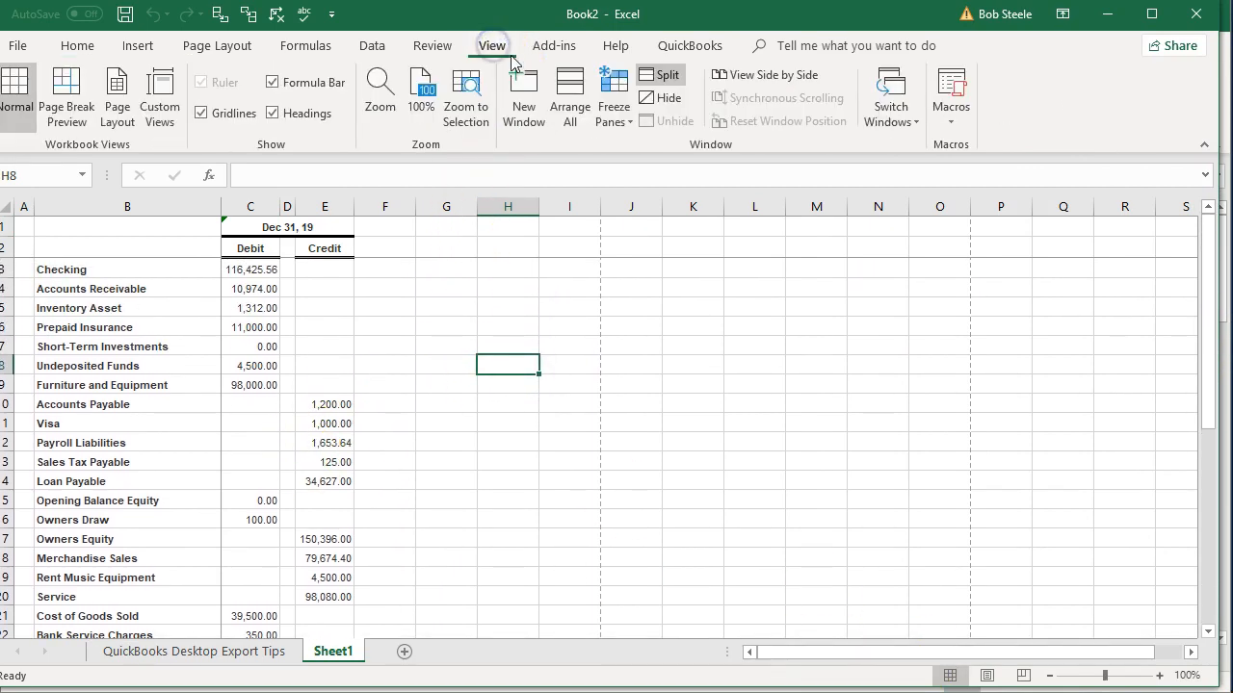
left_click(663, 80)
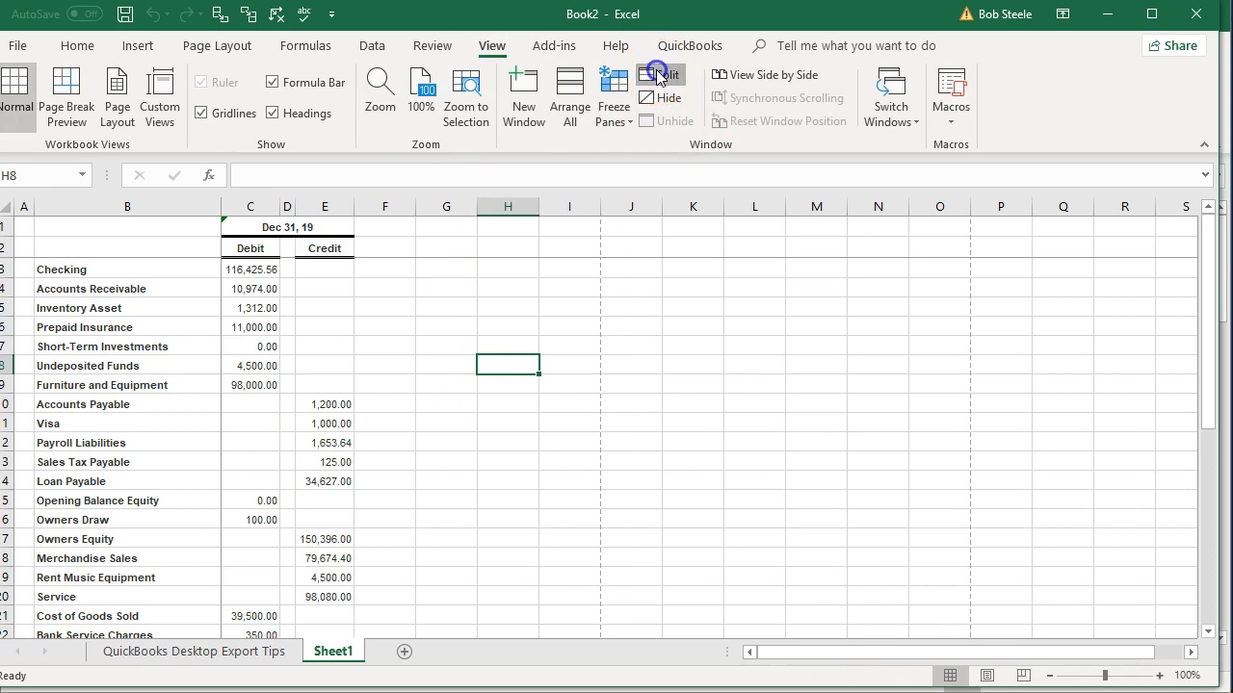
left_click(1159, 676)
left_click(1159, 675)
left_click(1159, 675)
left_click(1159, 676)
left_click(1159, 675)
left_click(1159, 675)
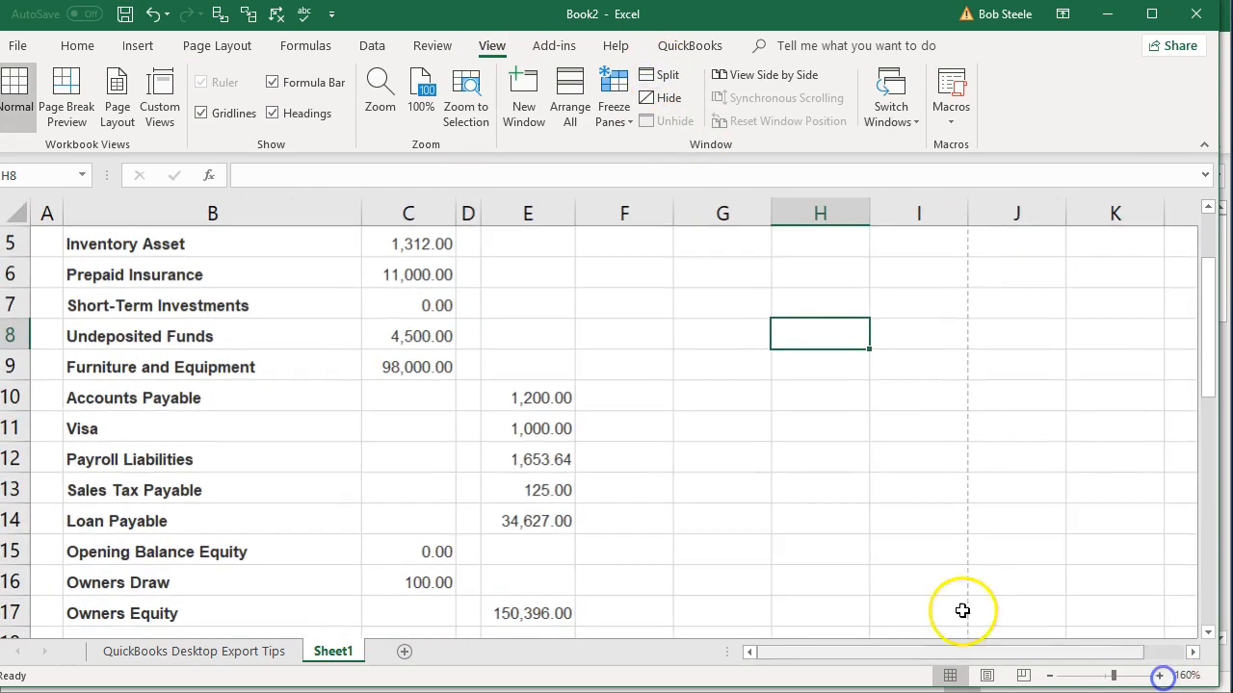
Enter the Accounts Payable credit as a negative in the debit column, referencing E10 from C10
scroll(377, 487, "up", 2)
scroll(366, 432, "down", 1)
left_click(408, 429)
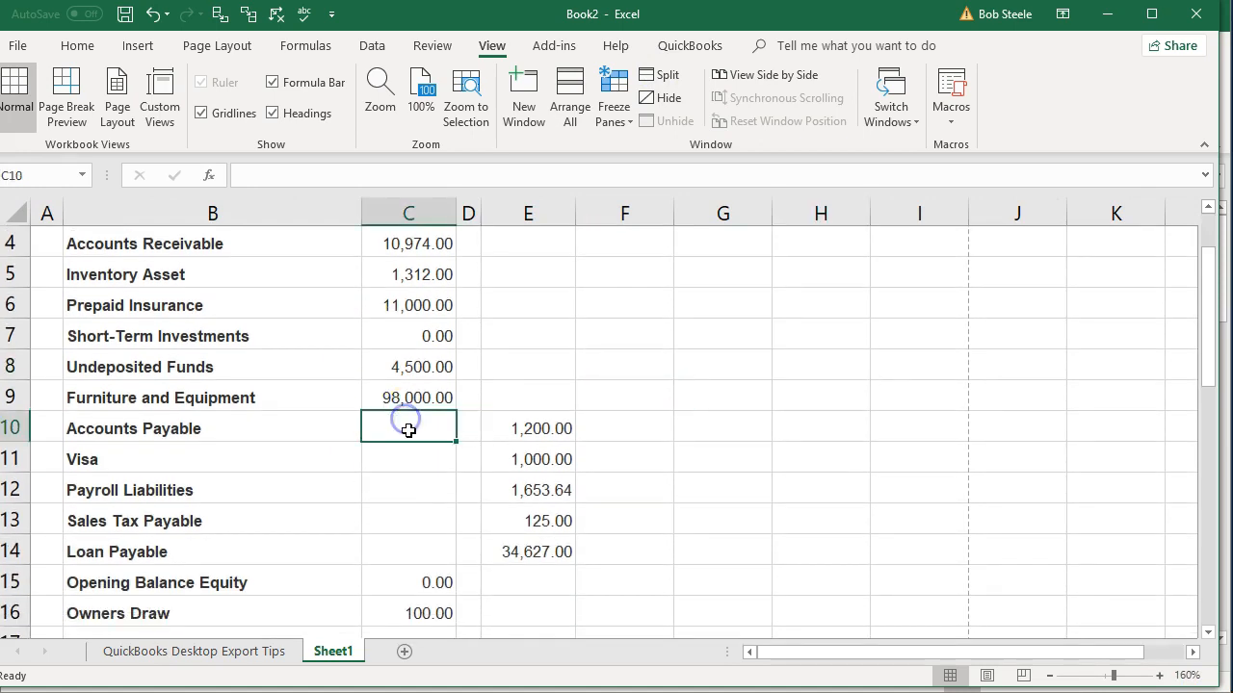
type("-")
key("Right")
key("Right")
key("Return")
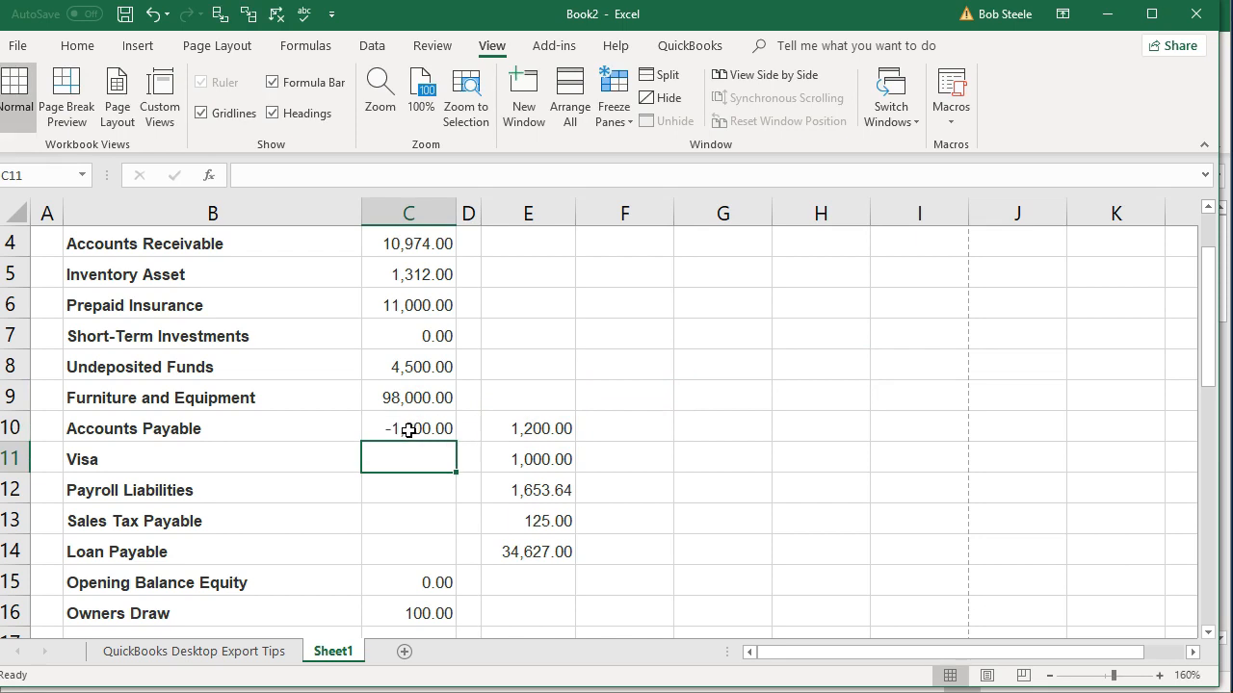
Enter =-E11 in the debit column for Visa and fill the formula down through Loan Payable
type("-")
key("Right")
key("Right")
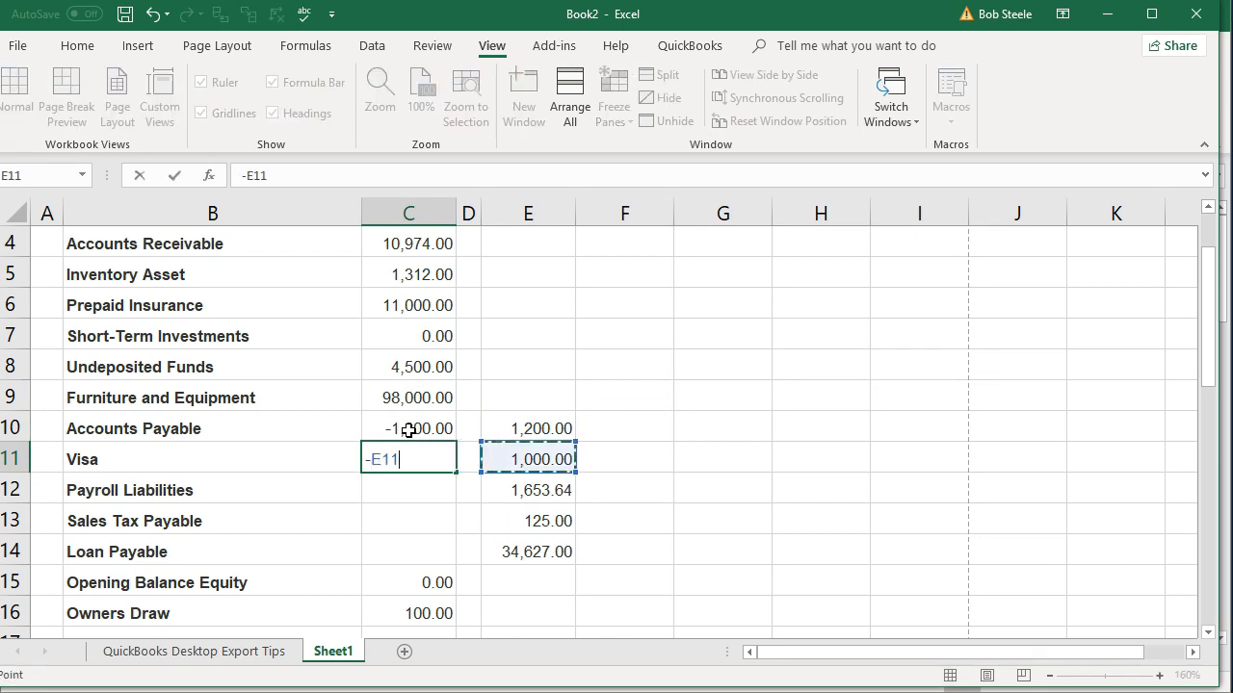
key("Return")
left_click(407, 460)
left_click_drag(456, 472, 453, 554)
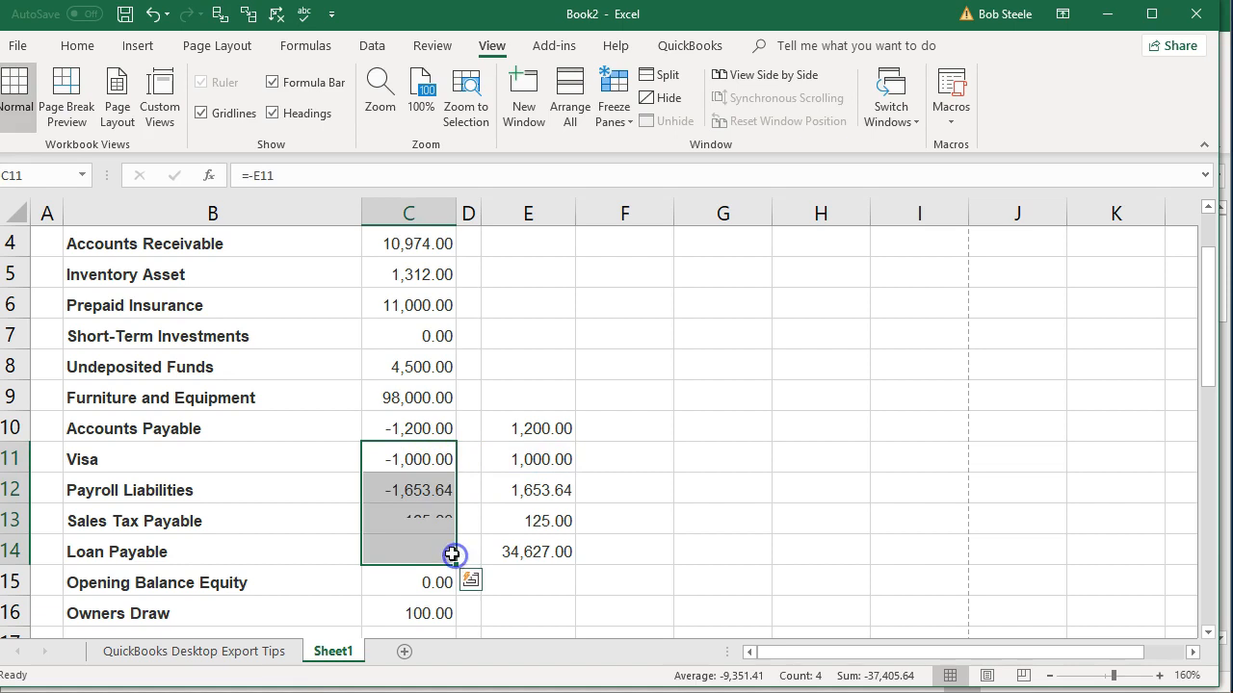
Format the whole sheet as Currency with no symbol and negative numbers in red parentheses
left_click(21, 211)
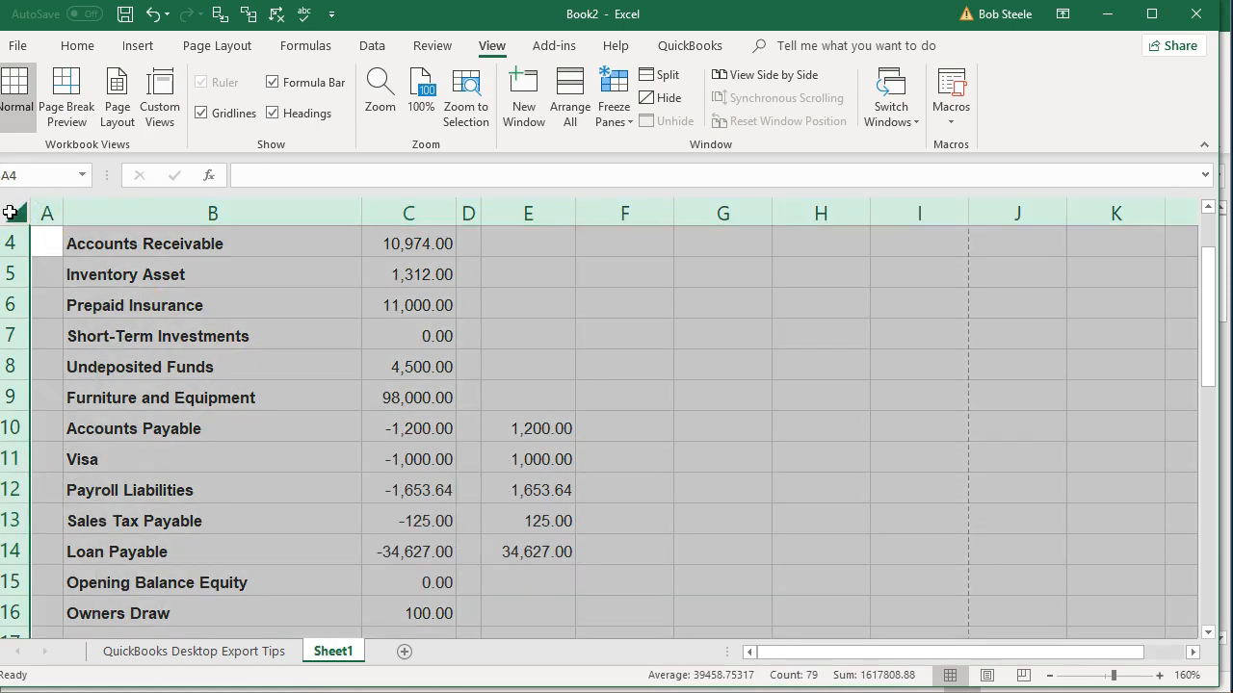
right_click(159, 296)
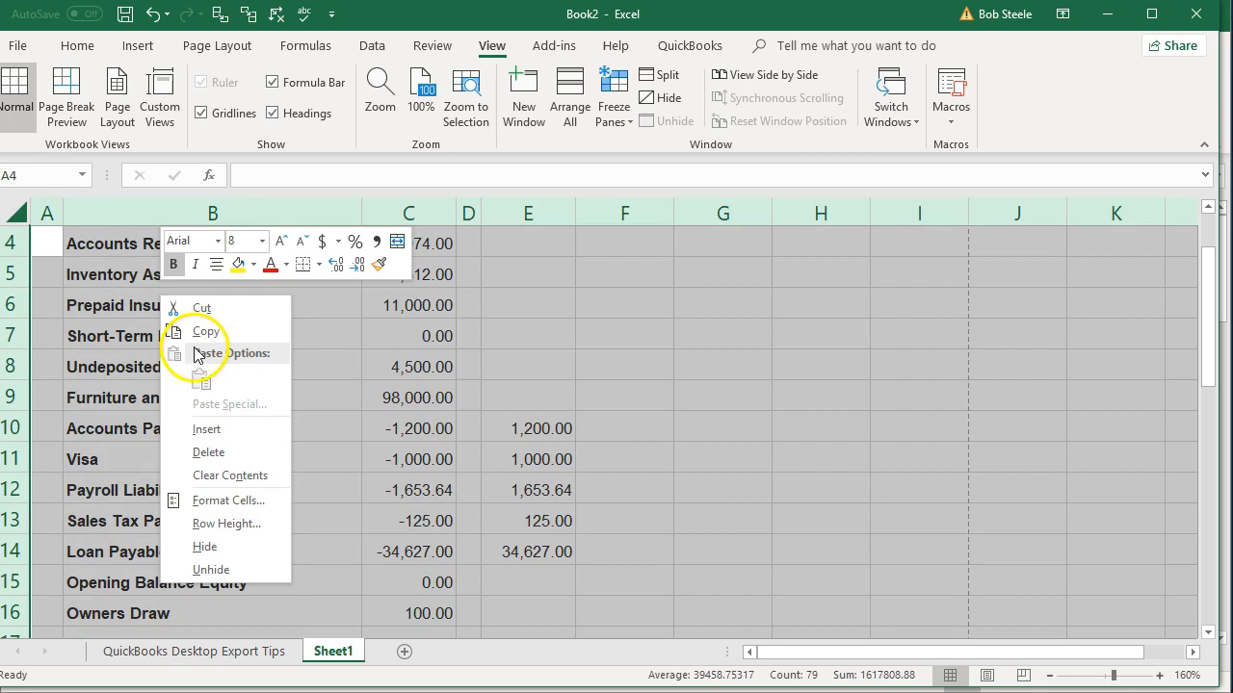
left_click(245, 502)
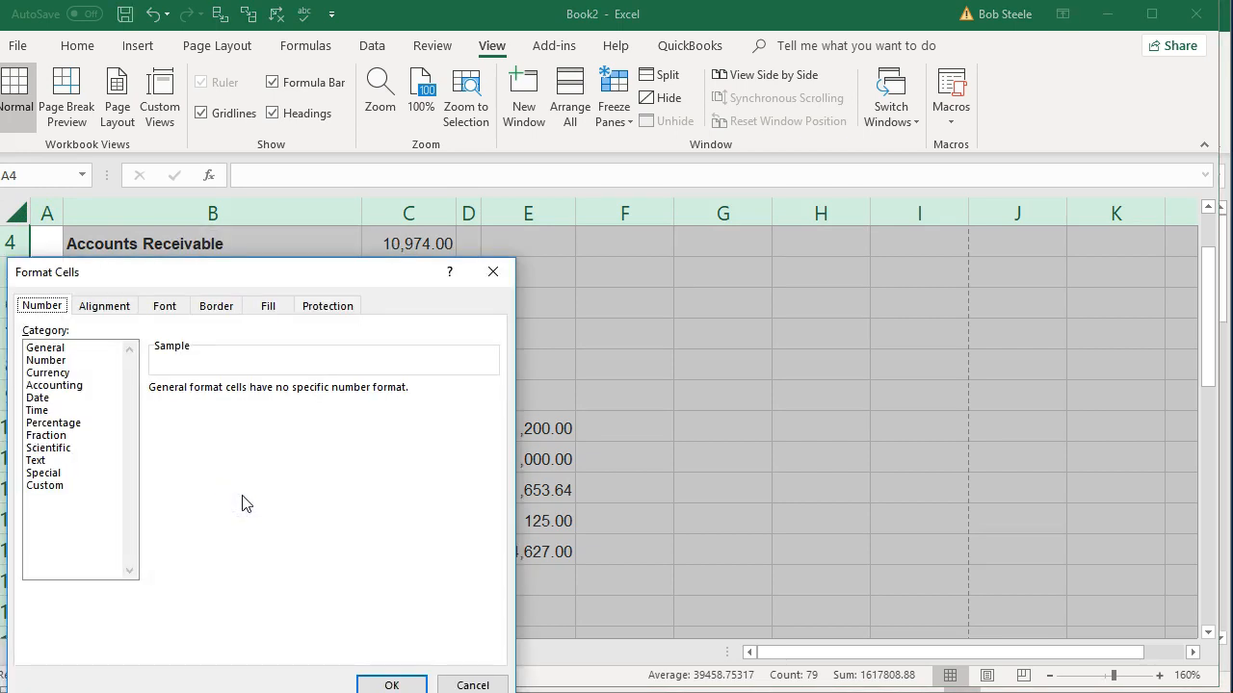
left_click(48, 373)
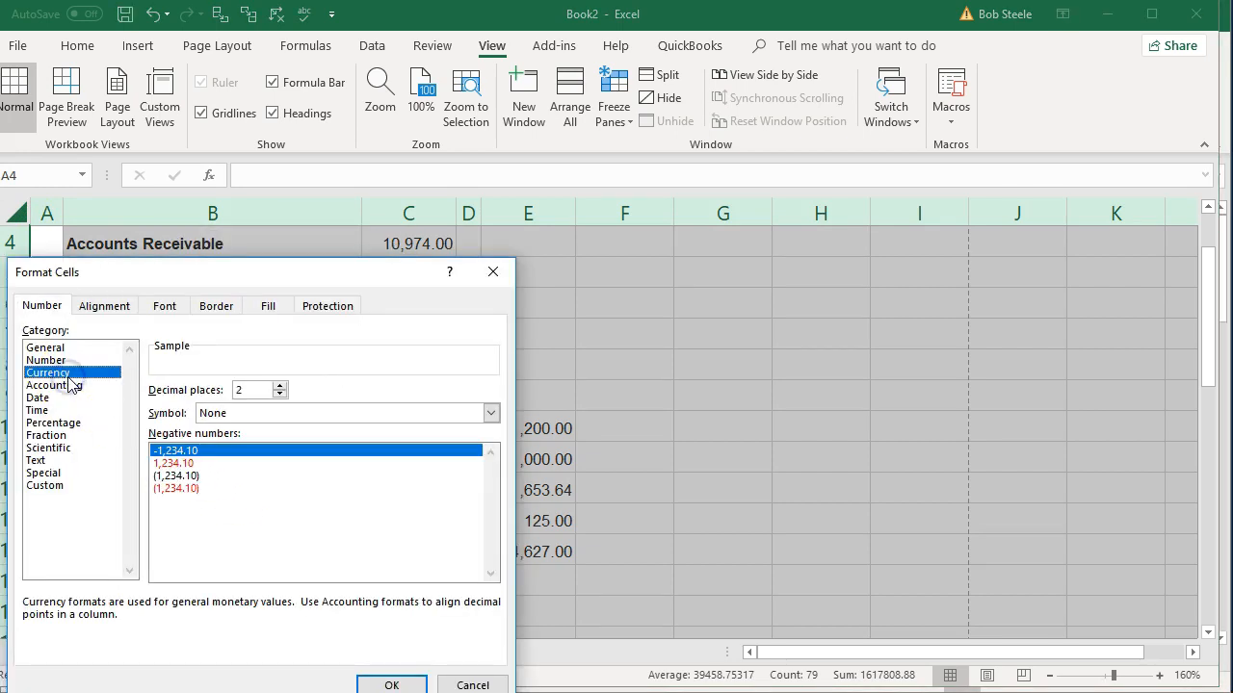
left_click(170, 488)
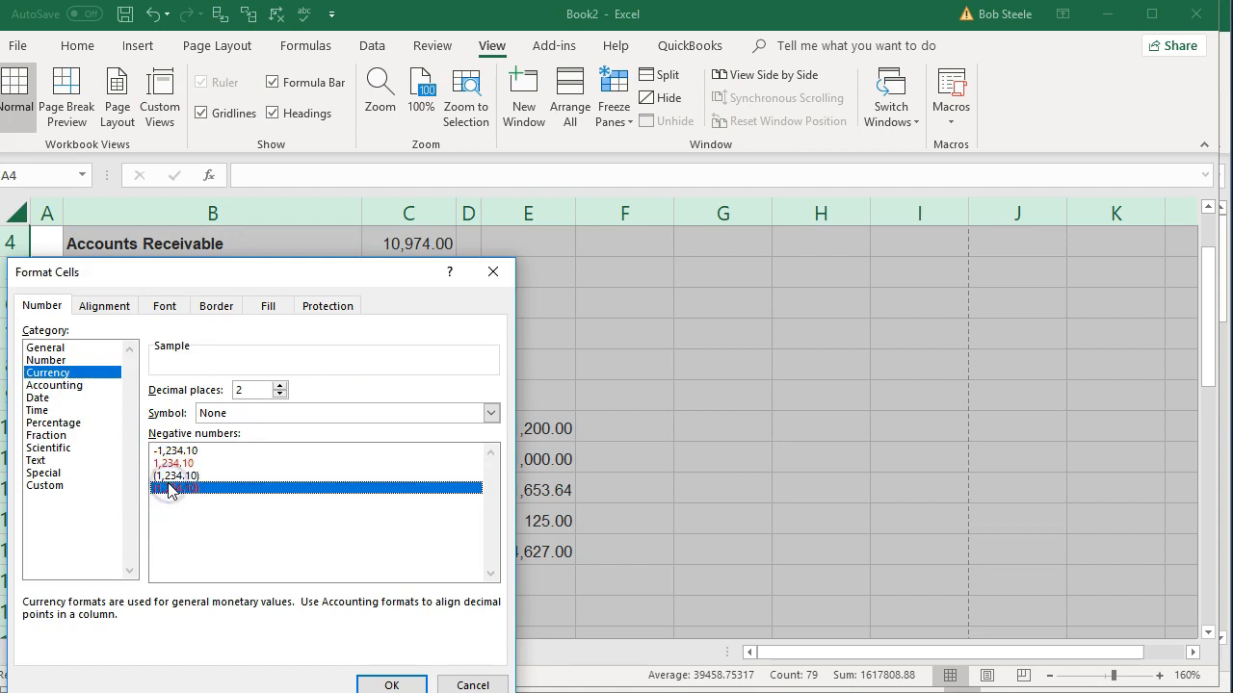
left_click(258, 415)
left_click(257, 431)
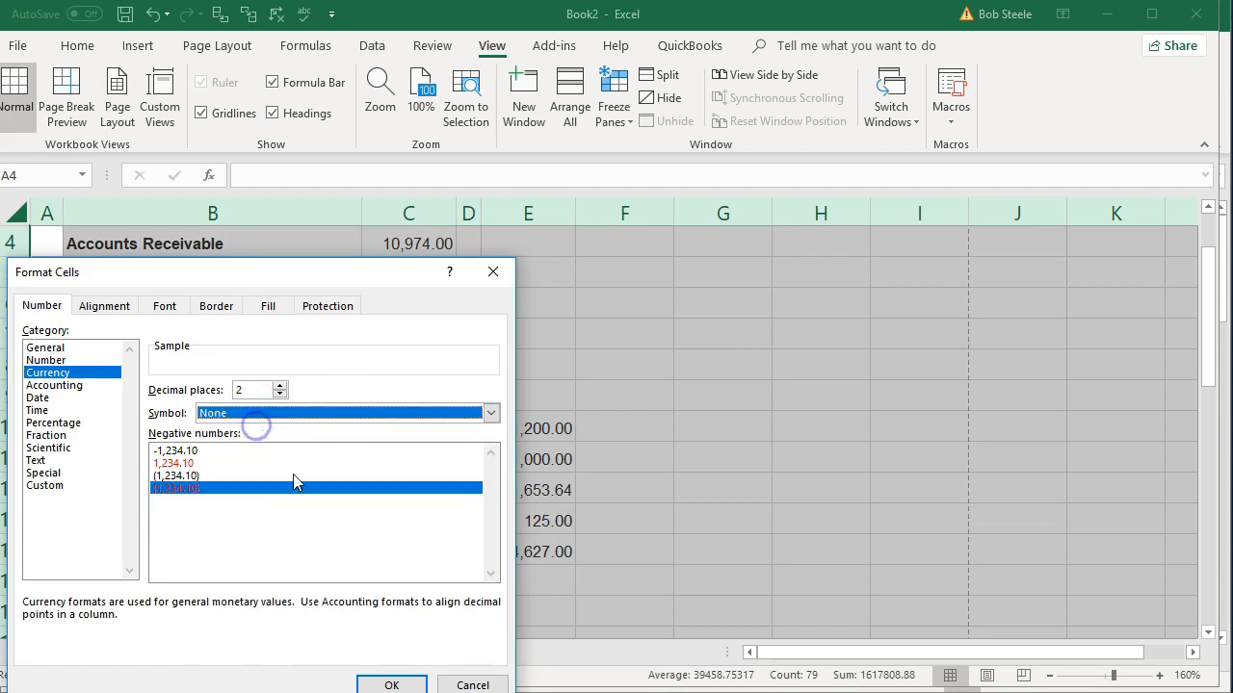
left_click(395, 682)
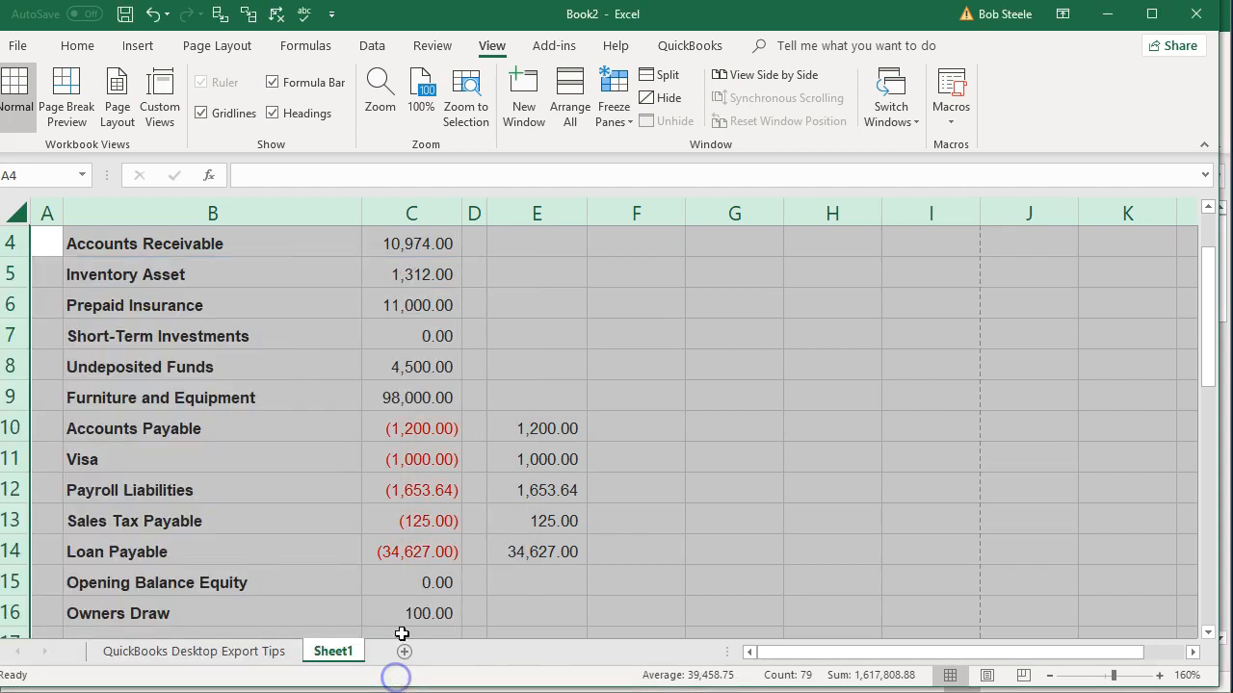
Enter =-E17 in the debit column for Owners Equity and fill the formula down through Service
scroll(414, 498, "down", 1)
left_click(491, 459)
scroll(433, 482, "down", 1)
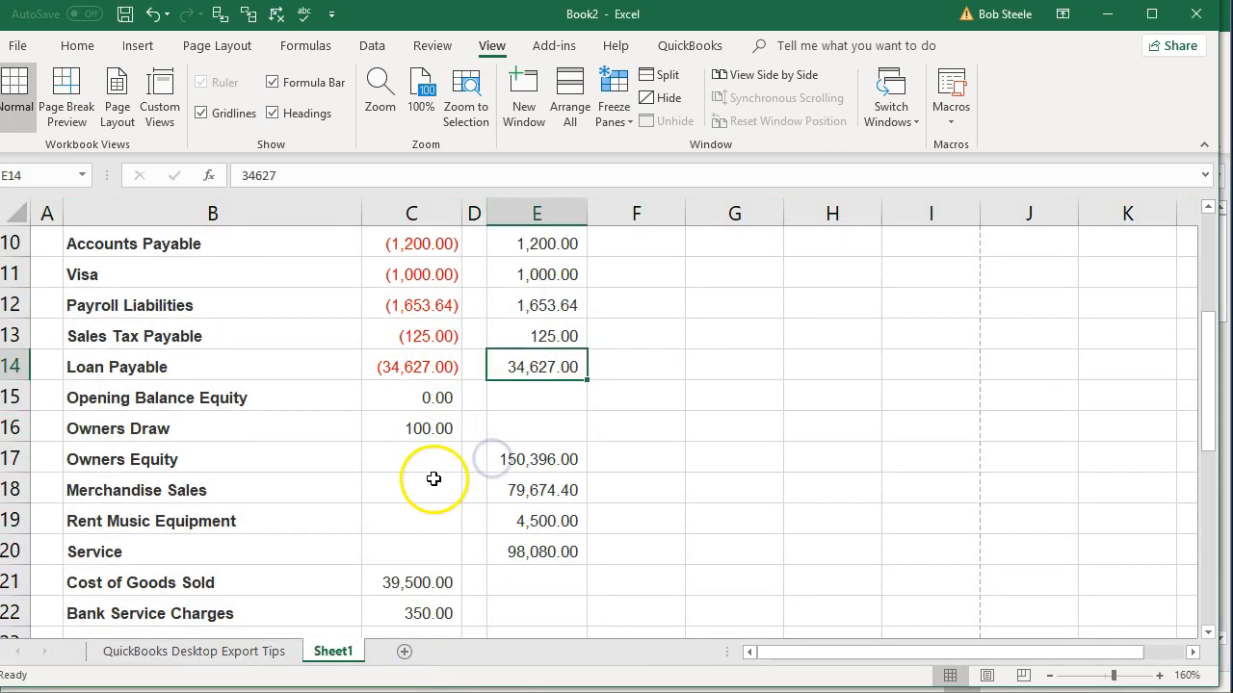
left_click(415, 462)
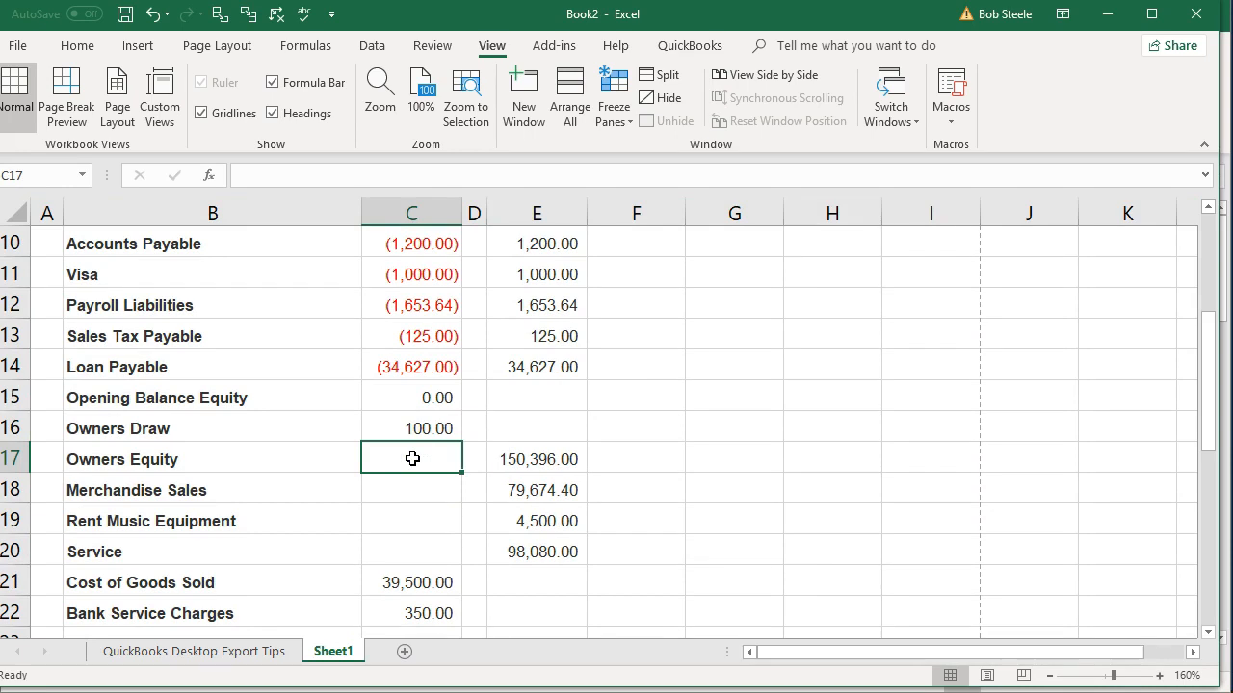
type("-")
key("Right")
key("Right")
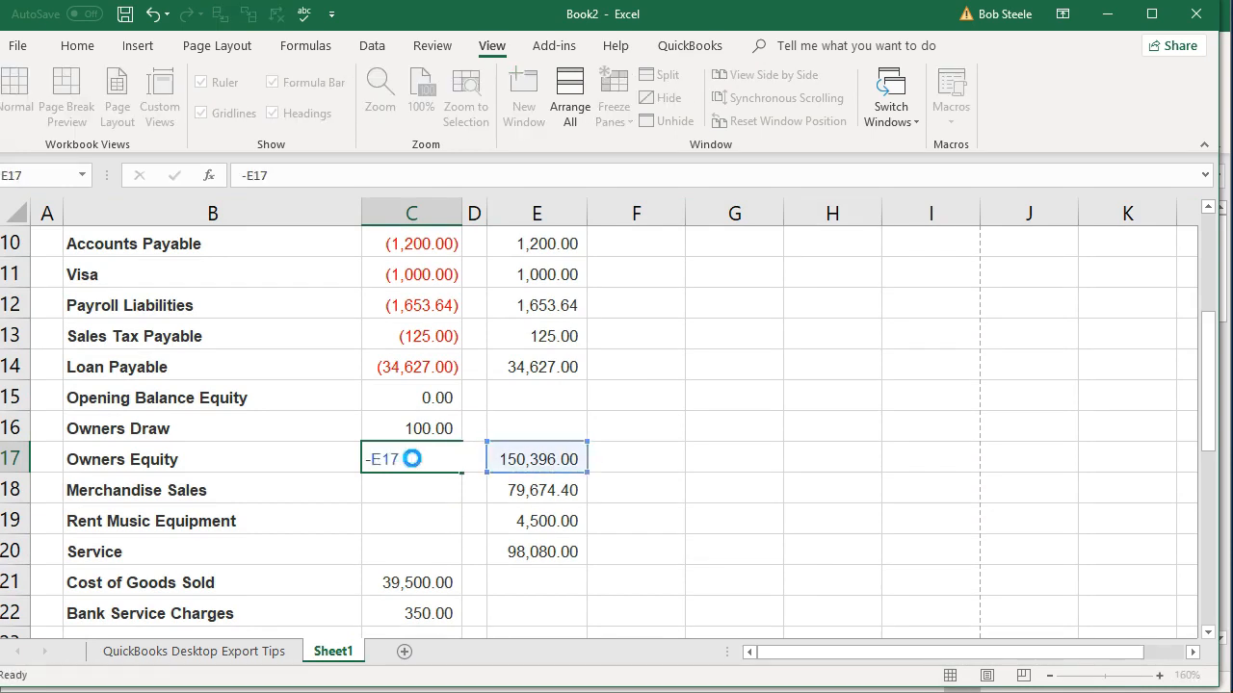
key("Return")
left_click(407, 459)
left_click_drag(468, 475, 472, 555)
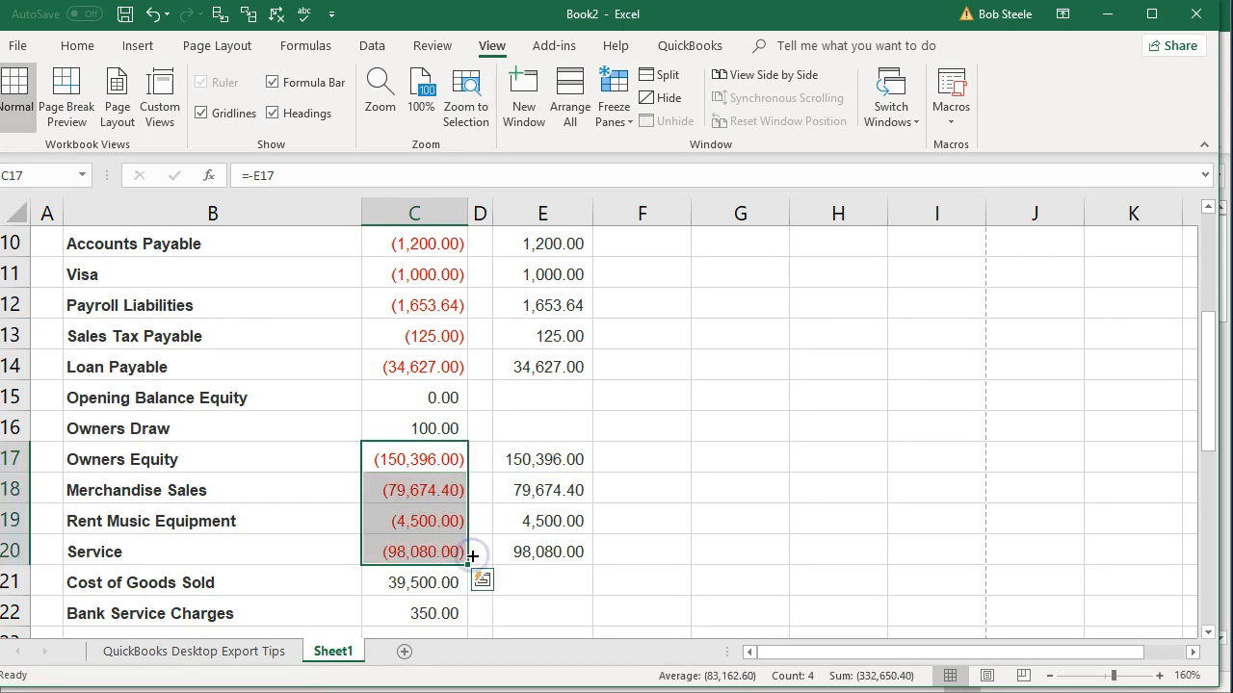
Enter the Rent Expense credit as a negative in the debit column, referencing E32 from C32
scroll(472, 553, "down", 6)
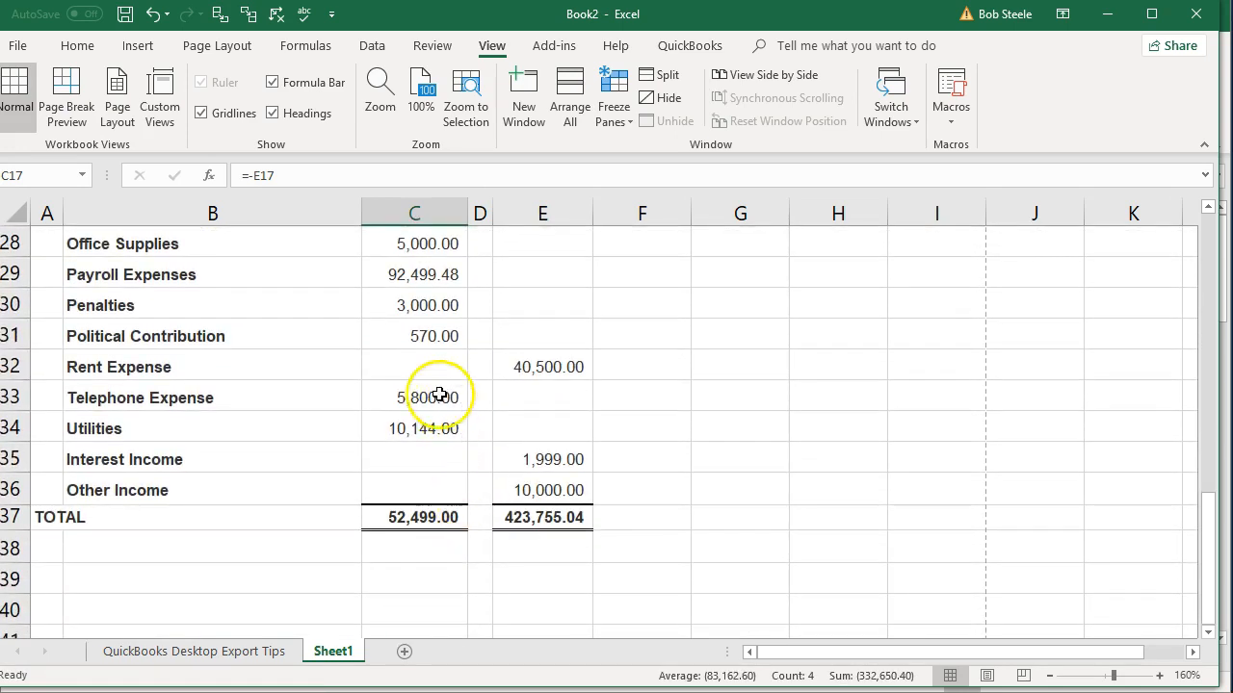
left_click(428, 366)
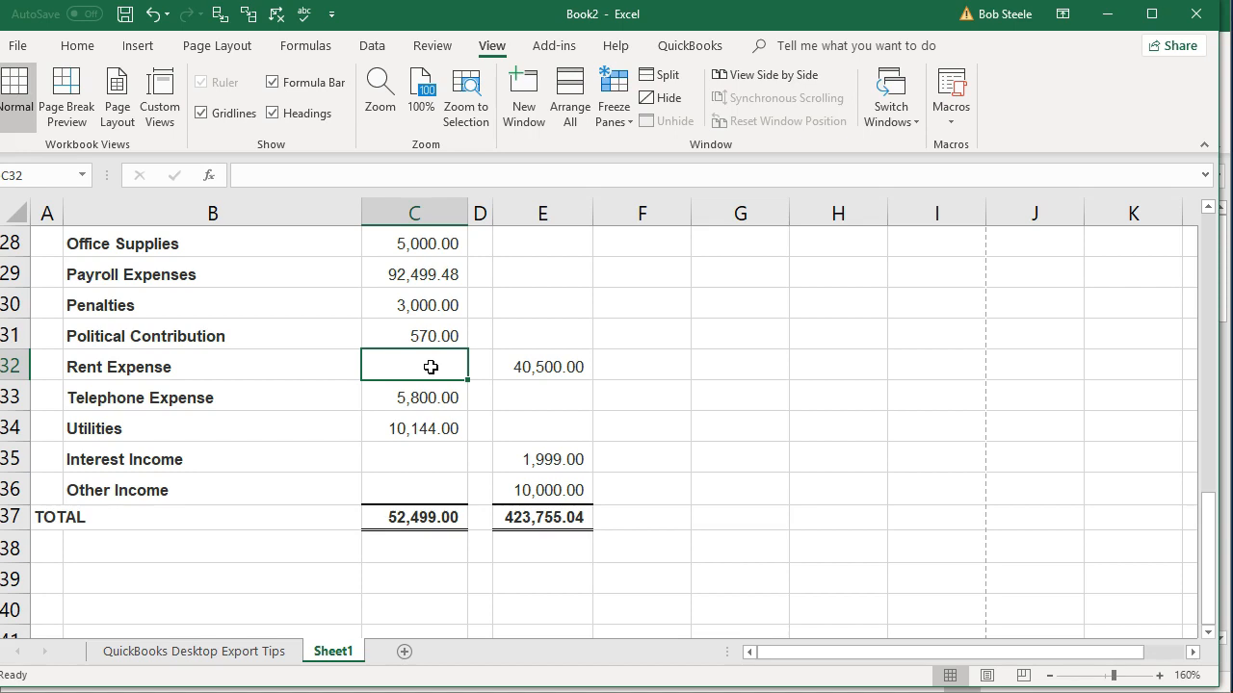
type("-")
key("Right")
key("Right")
key("Return")
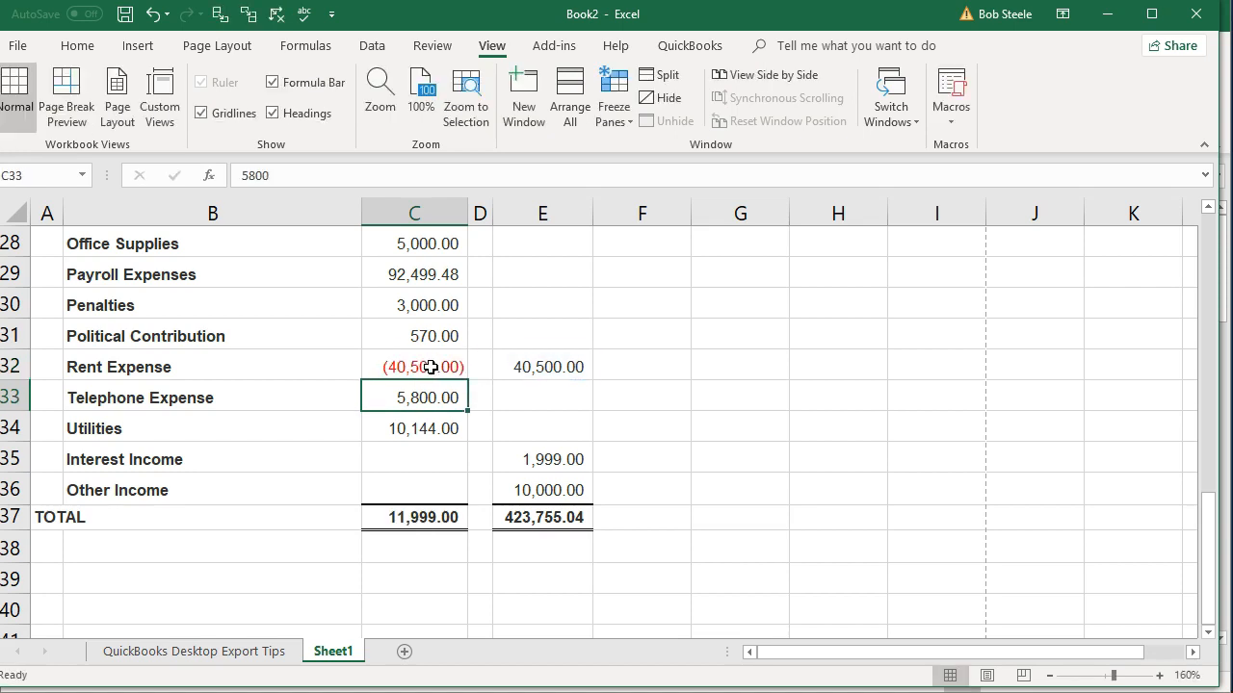
Enter =-E35 in the debit column for Interest Income and fill the formula down to Other Income
key("Down")
key("Down")
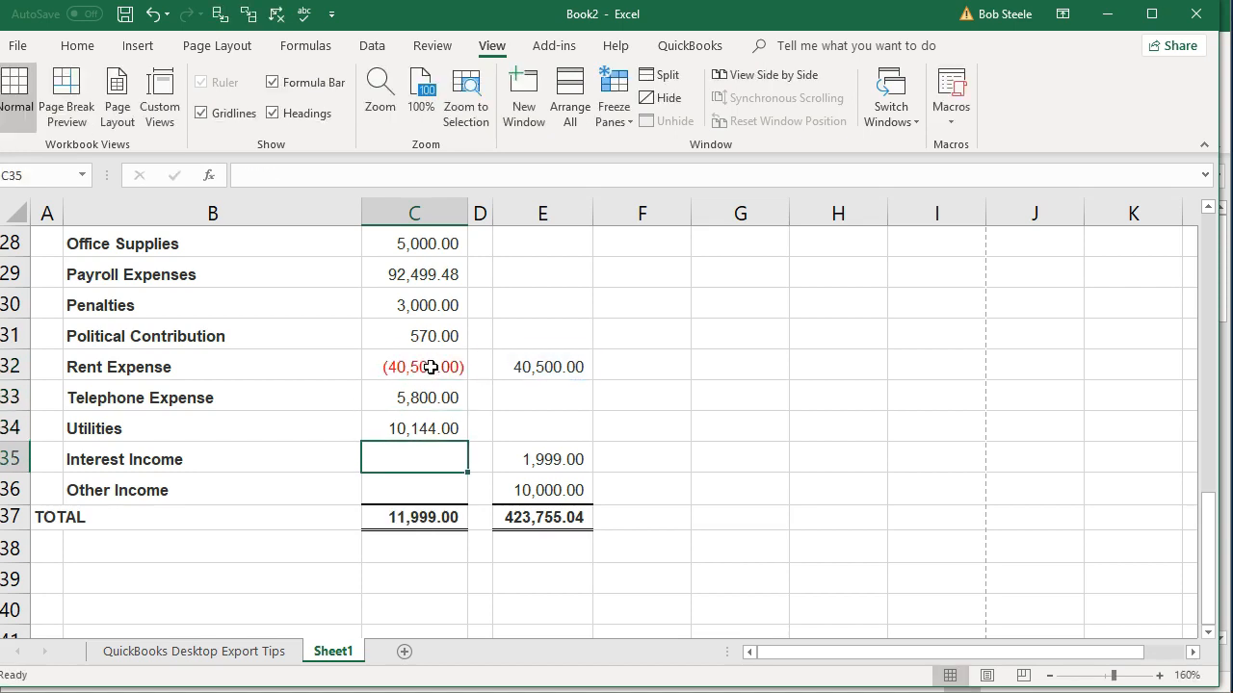
type("-")
key("Right")
key("Right")
key("Return")
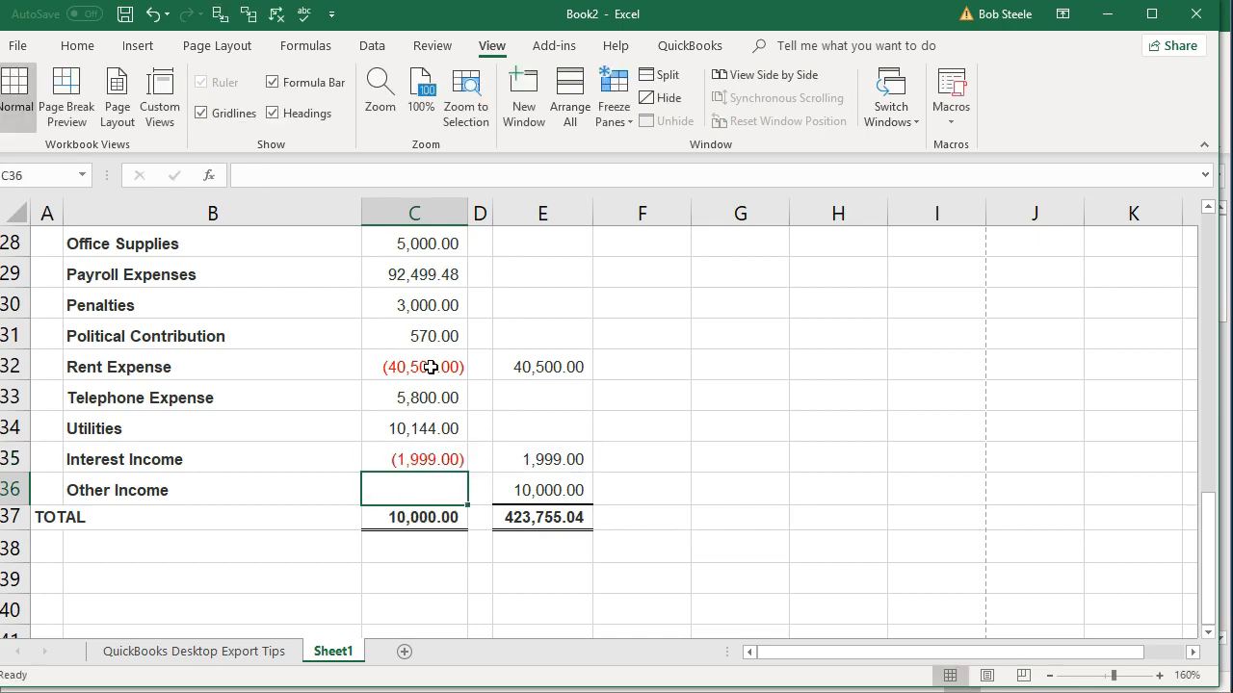
left_click(458, 452)
left_click_drag(468, 473, 470, 490)
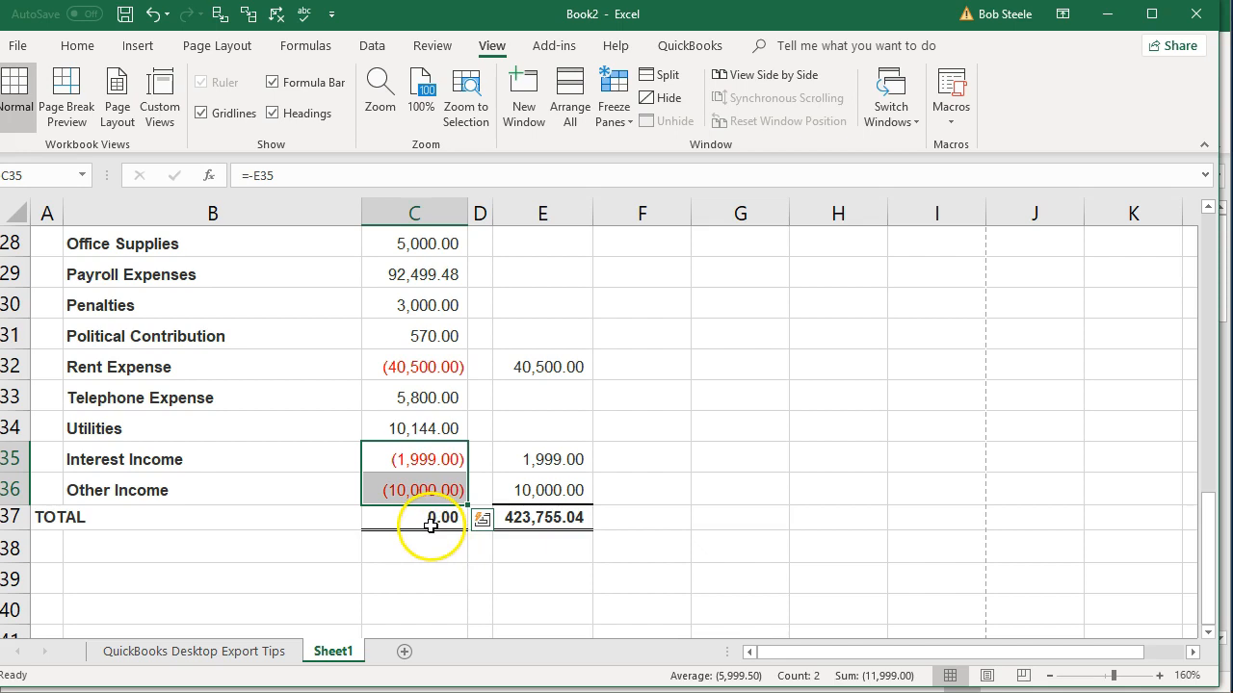
Convert the debit column formulas from Checking through Other Income to fixed values by copying C3:C36 and pasting values in place
left_click_drag(426, 490, 420, 312)
right_click(424, 315)
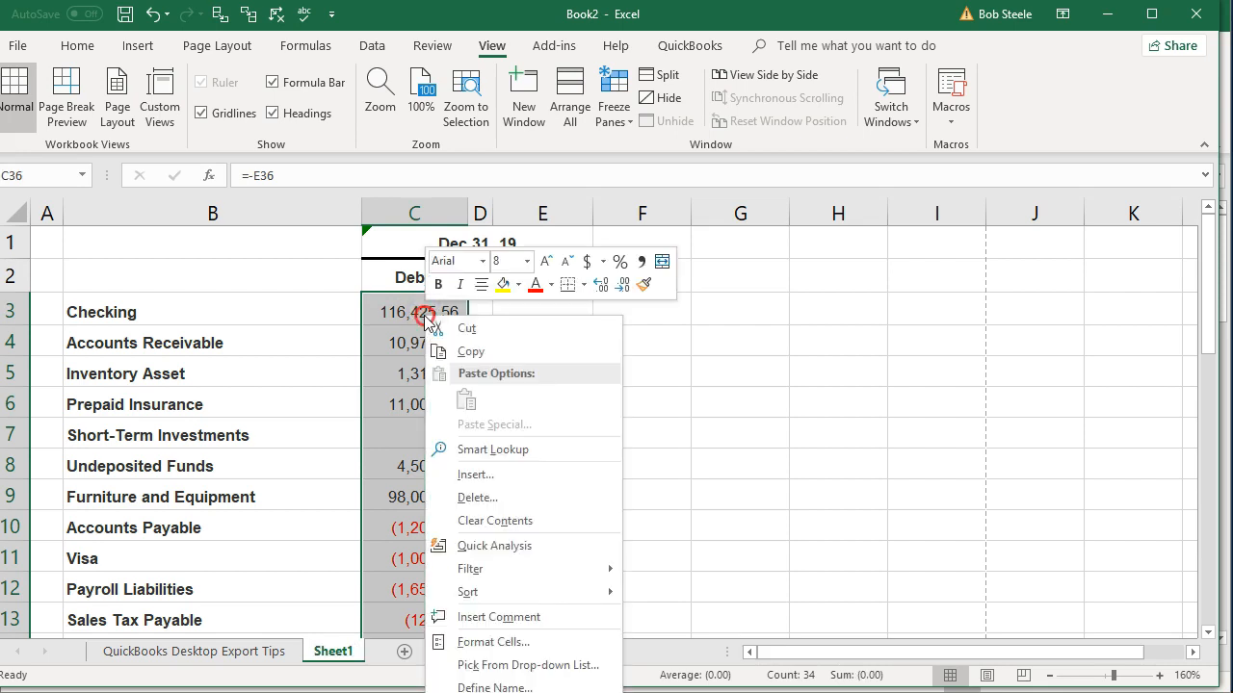
left_click(440, 353)
scroll(446, 366, "down", 9)
scroll(449, 395, "up", 8)
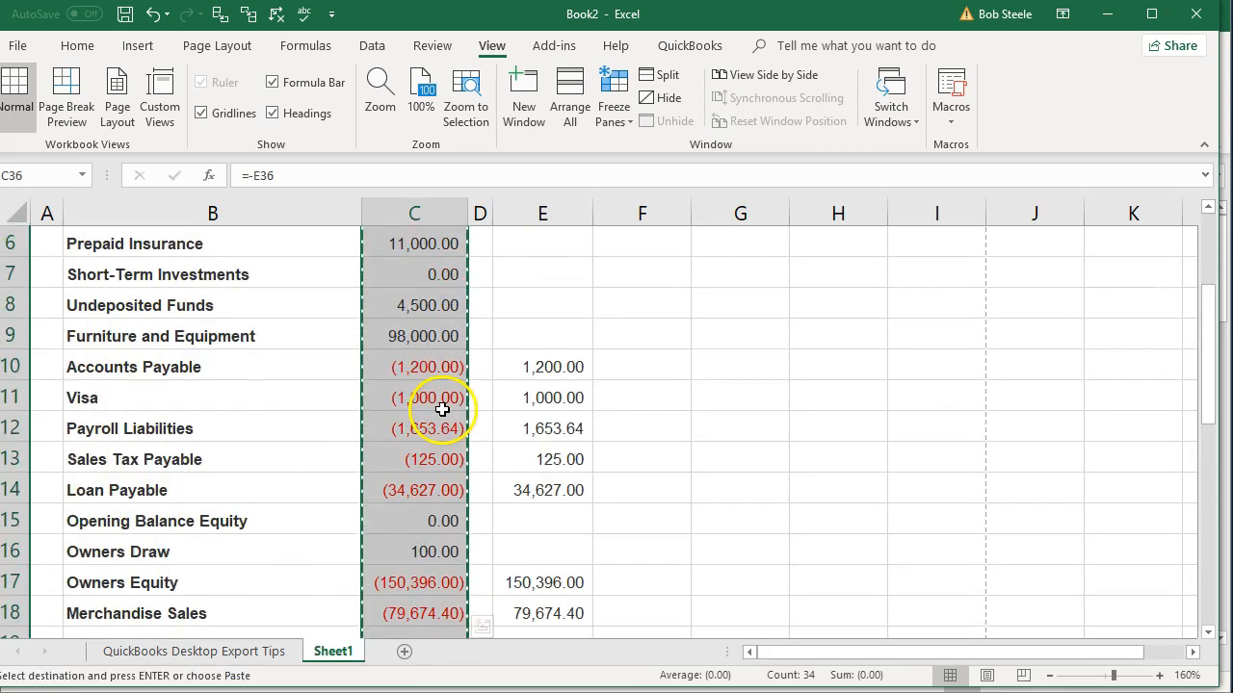
scroll(442, 405, "up", 2)
left_click(416, 312)
right_click(418, 314)
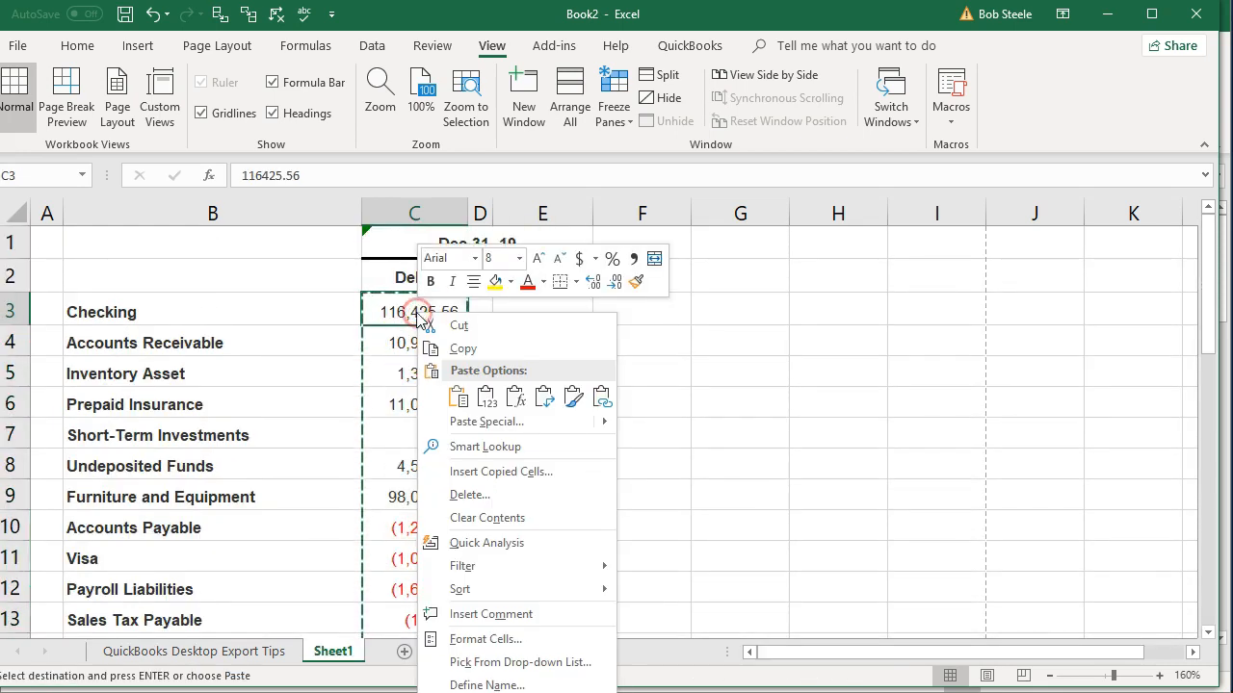
left_click(486, 395)
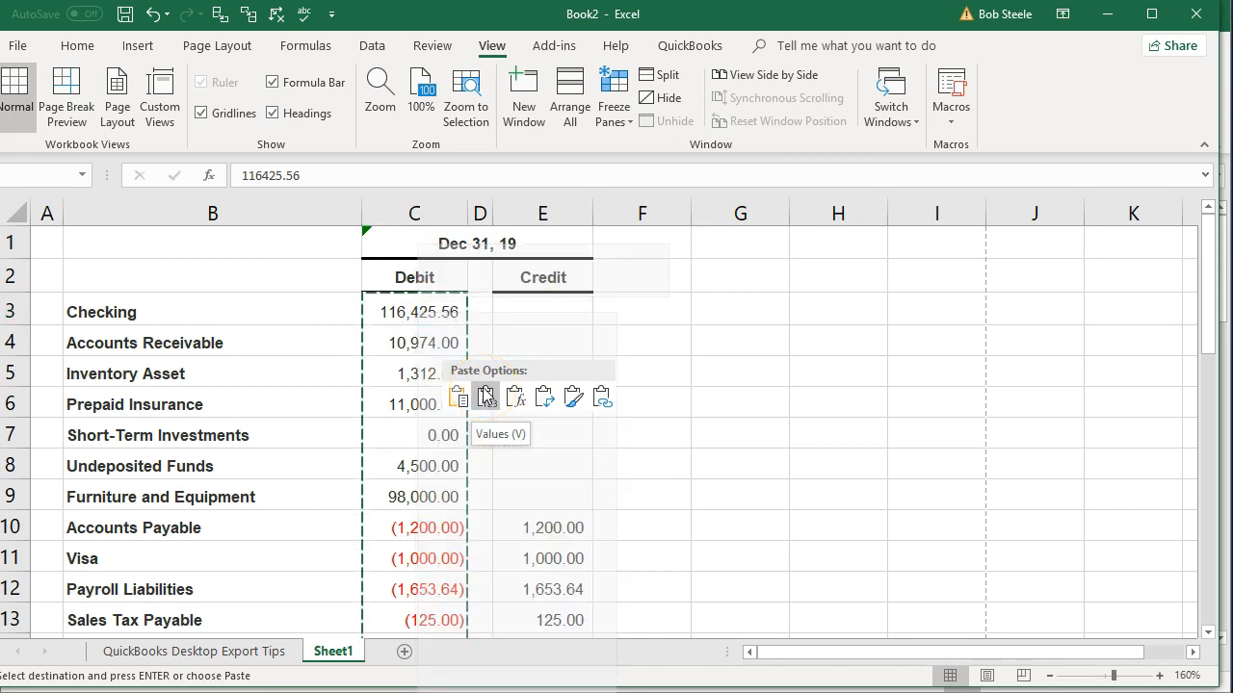
left_click(429, 404)
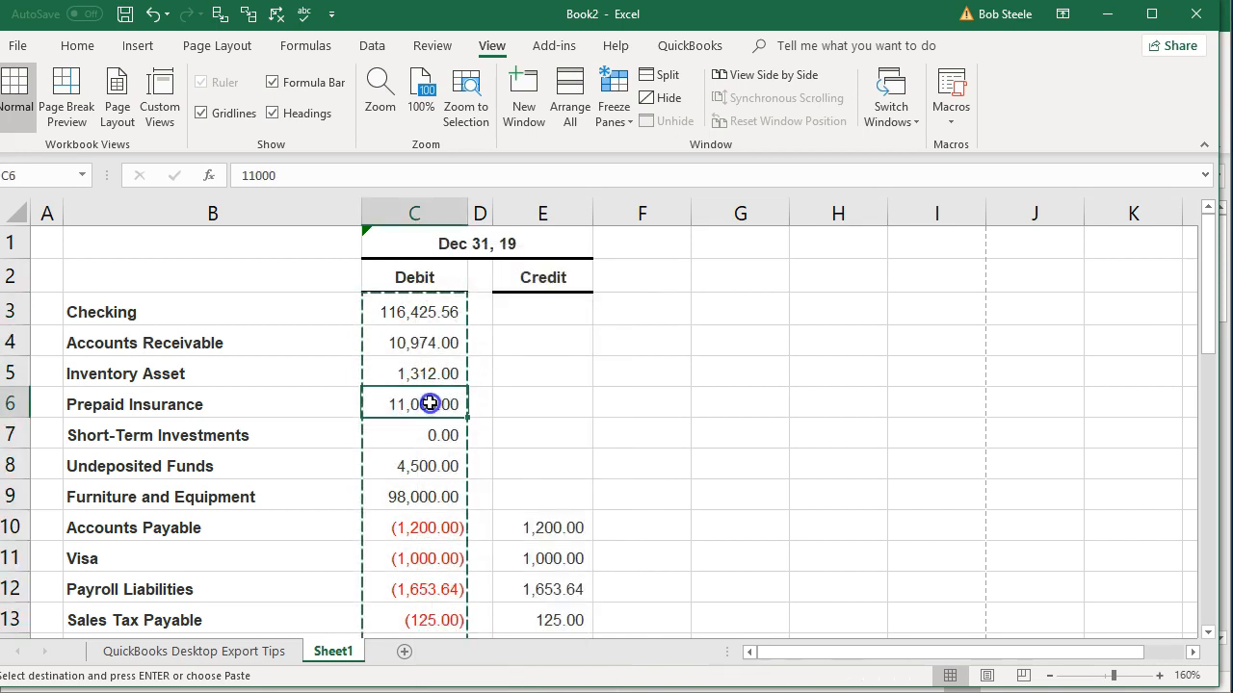
left_click(426, 445)
left_click(420, 479)
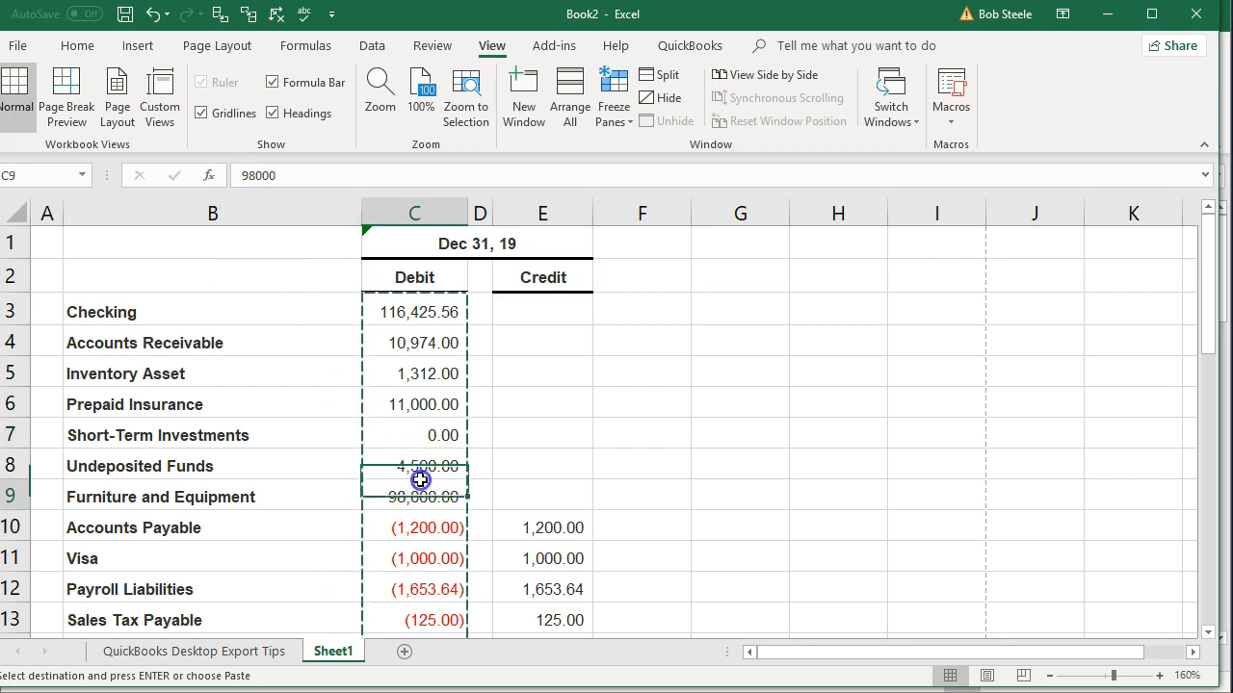
Delete the blank spacer column D and the Credit column E
left_click_drag(480, 211, 505, 212)
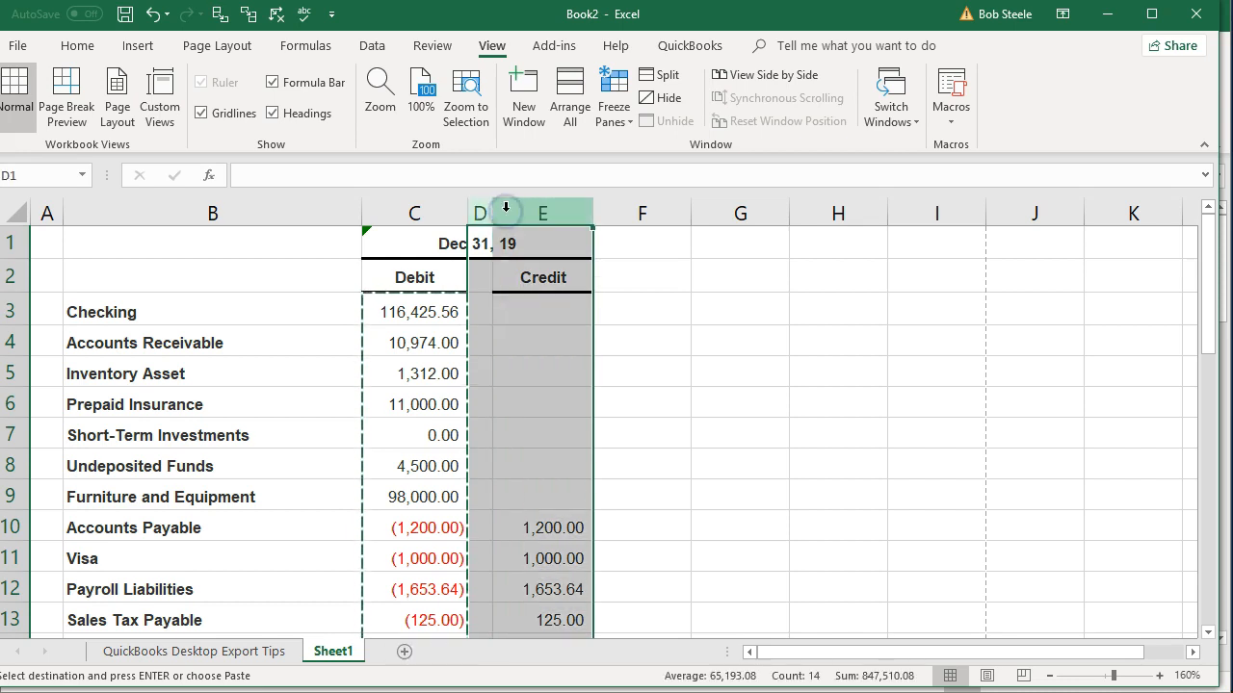
right_click(533, 311)
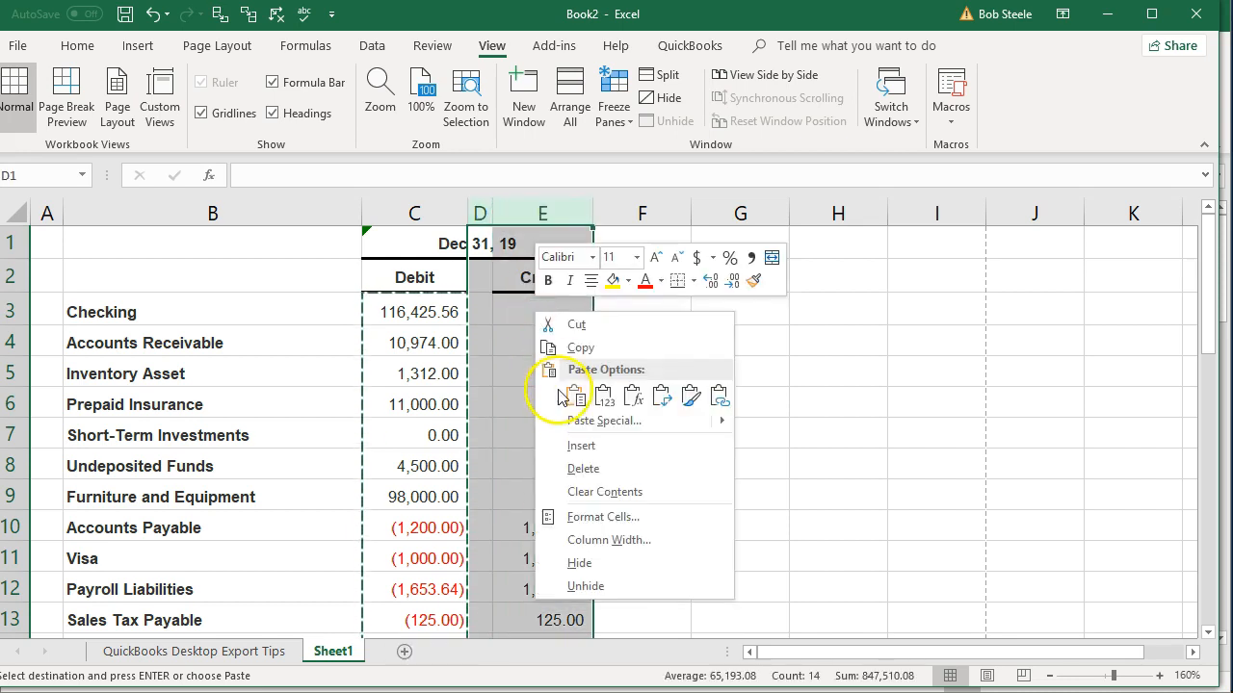
left_click(593, 468)
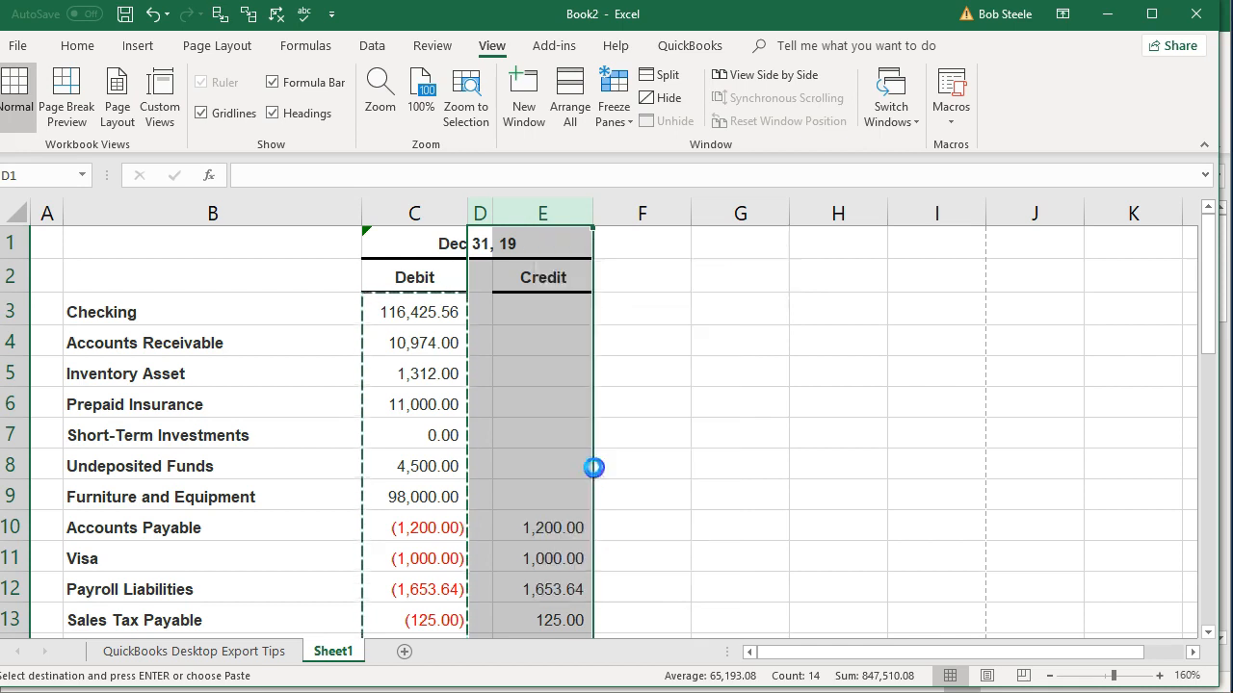
Highlight the Owners Equity label and its amount in B17:C17 with a light blue fill
scroll(594, 467, "down", 6)
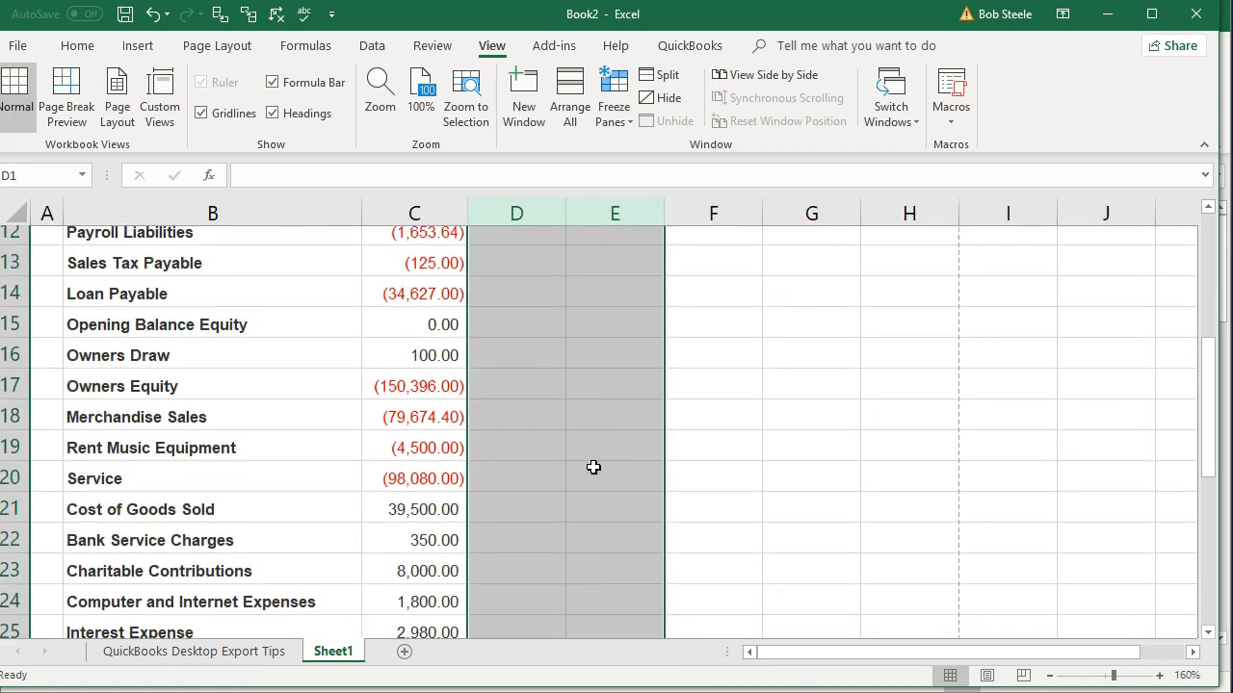
scroll(593, 468, "down", 2)
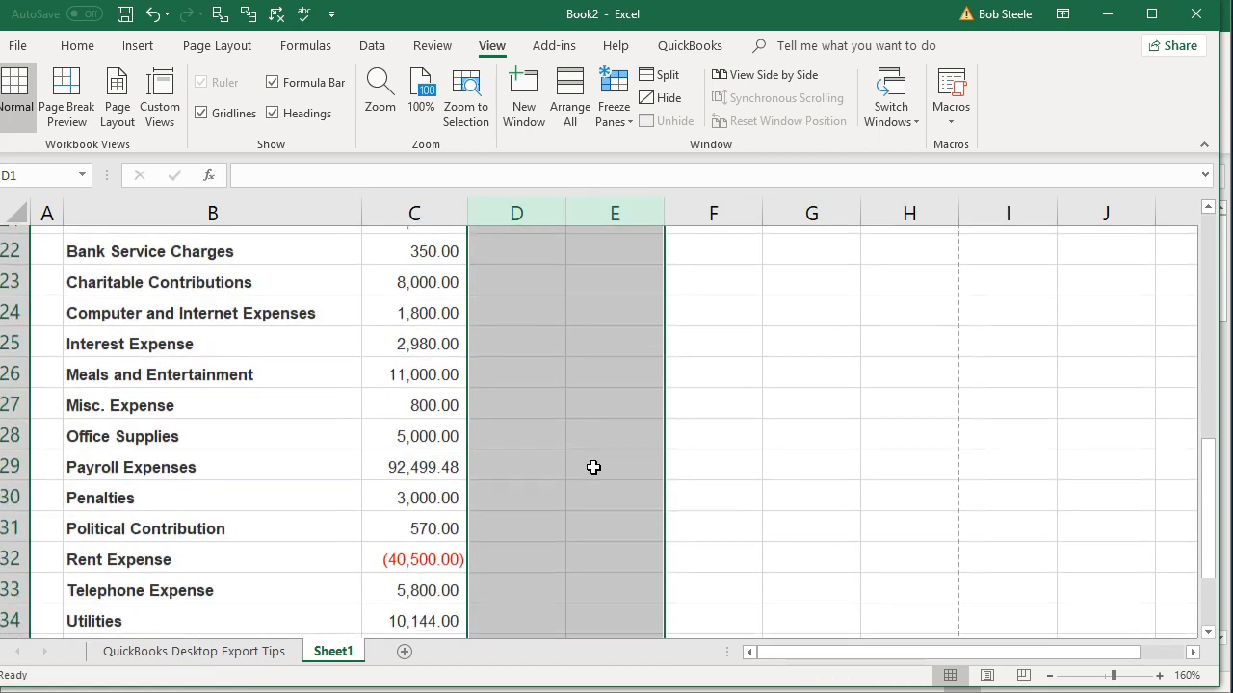
scroll(466, 478, "up", 3)
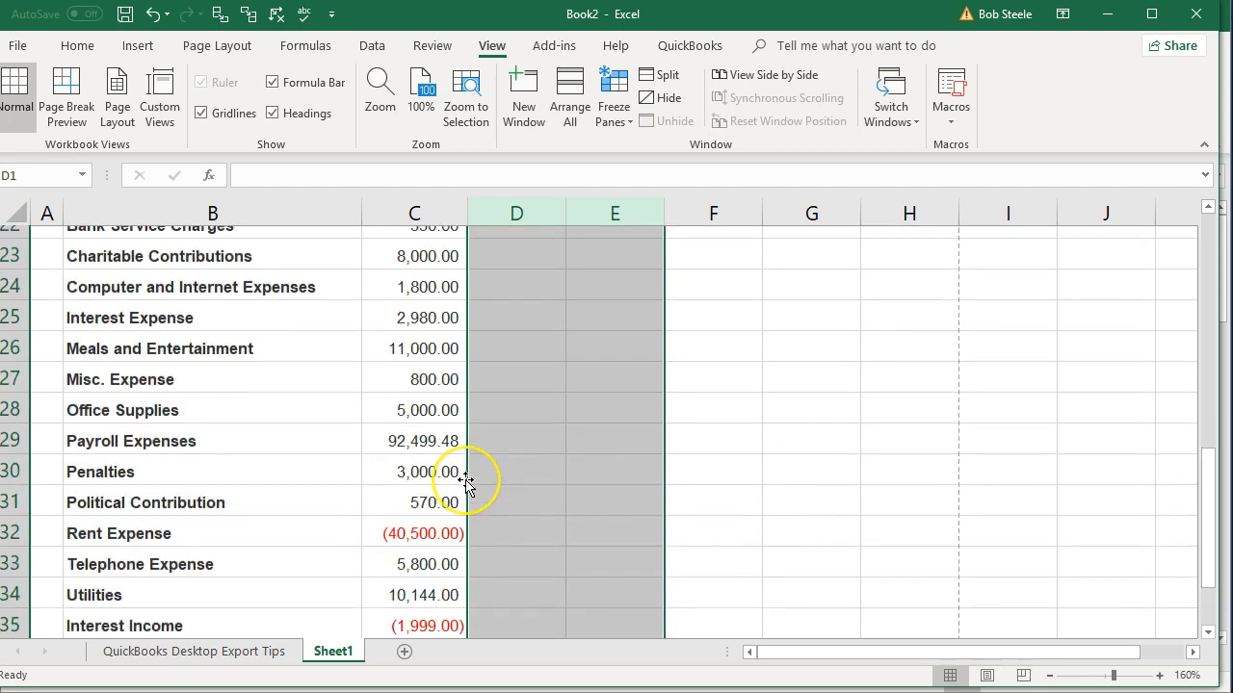
scroll(466, 479, "up", 1)
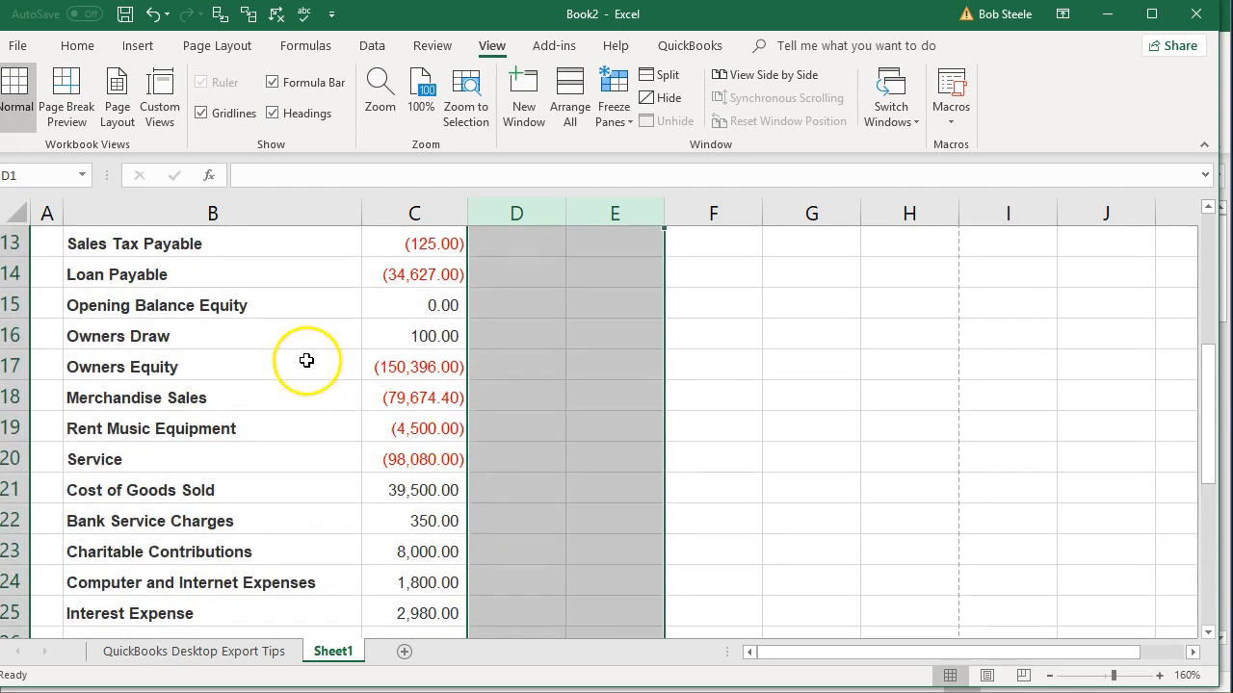
left_click(296, 362)
left_click_drag(296, 362, 413, 366)
right_click(413, 366)
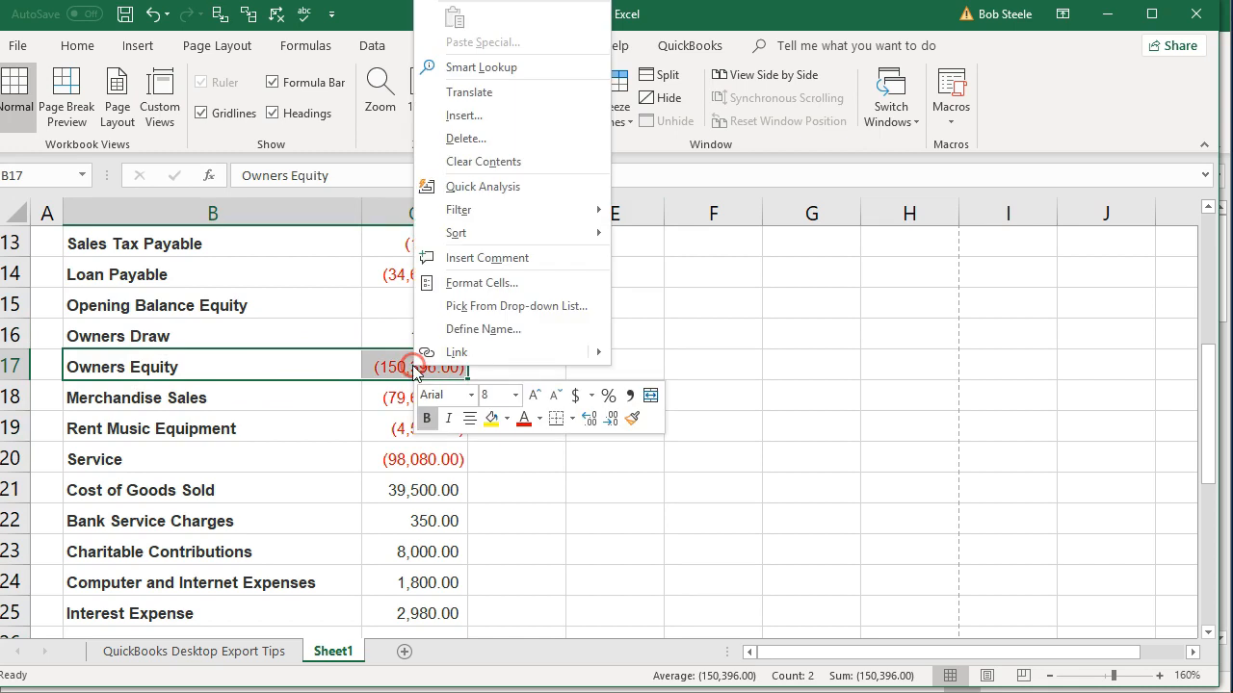
left_click(505, 419)
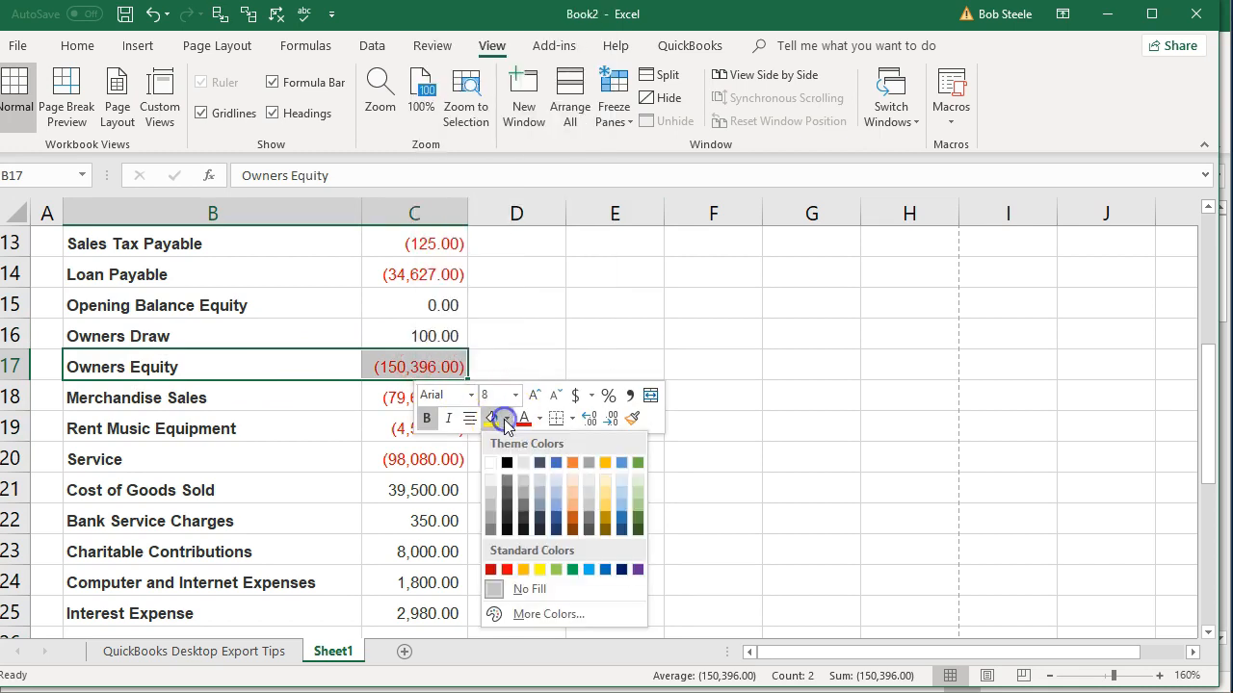
left_click(589, 569)
left_click(802, 448)
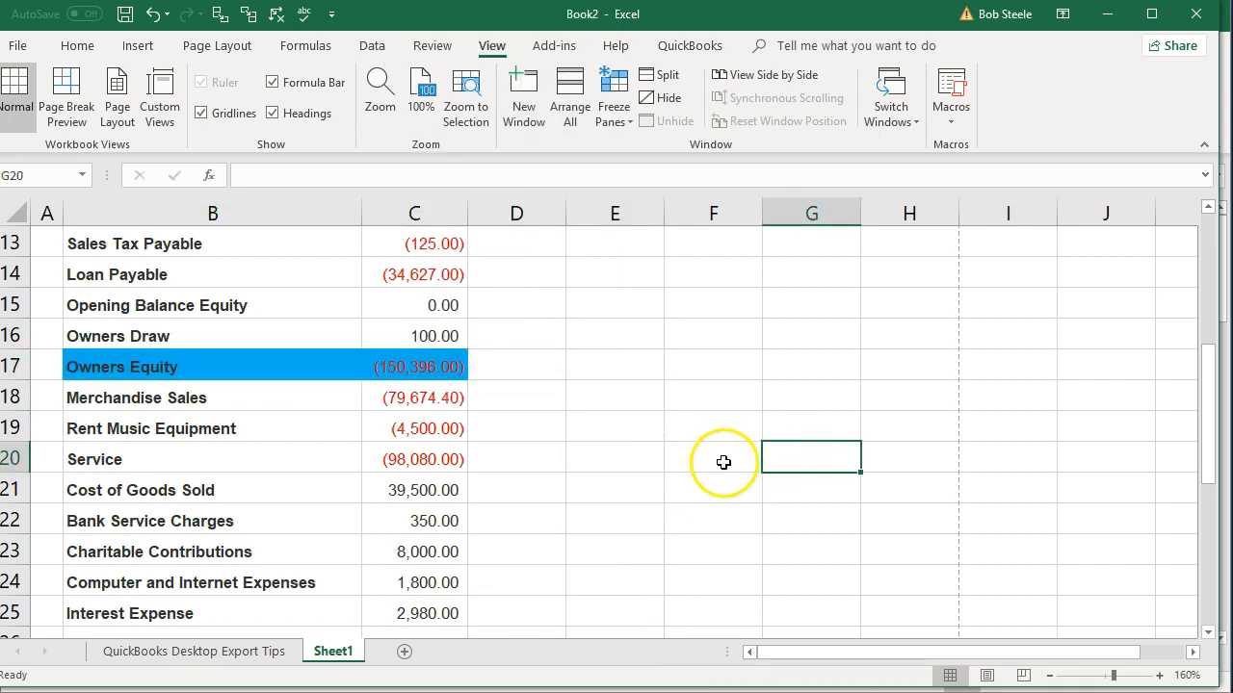
Check the combined sum of the balances from Owners Equity through Other Income in C17:C36
left_click_drag(421, 366, 448, 553)
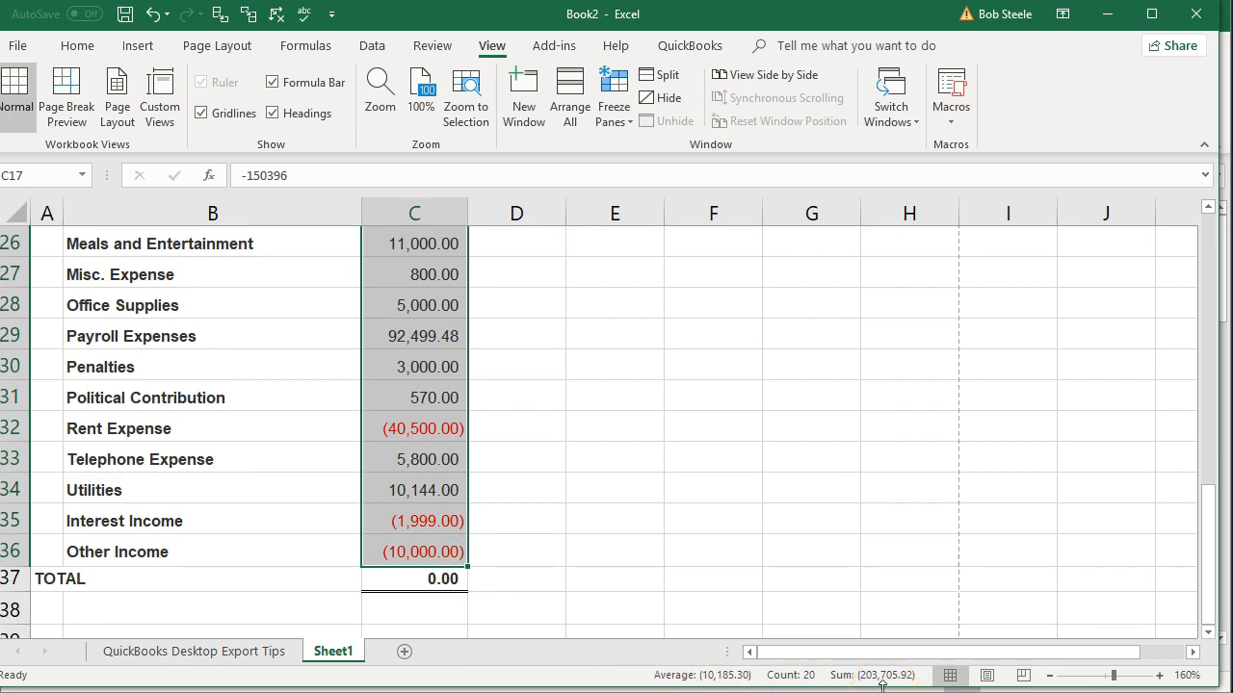
scroll(729, 507, "up", 4)
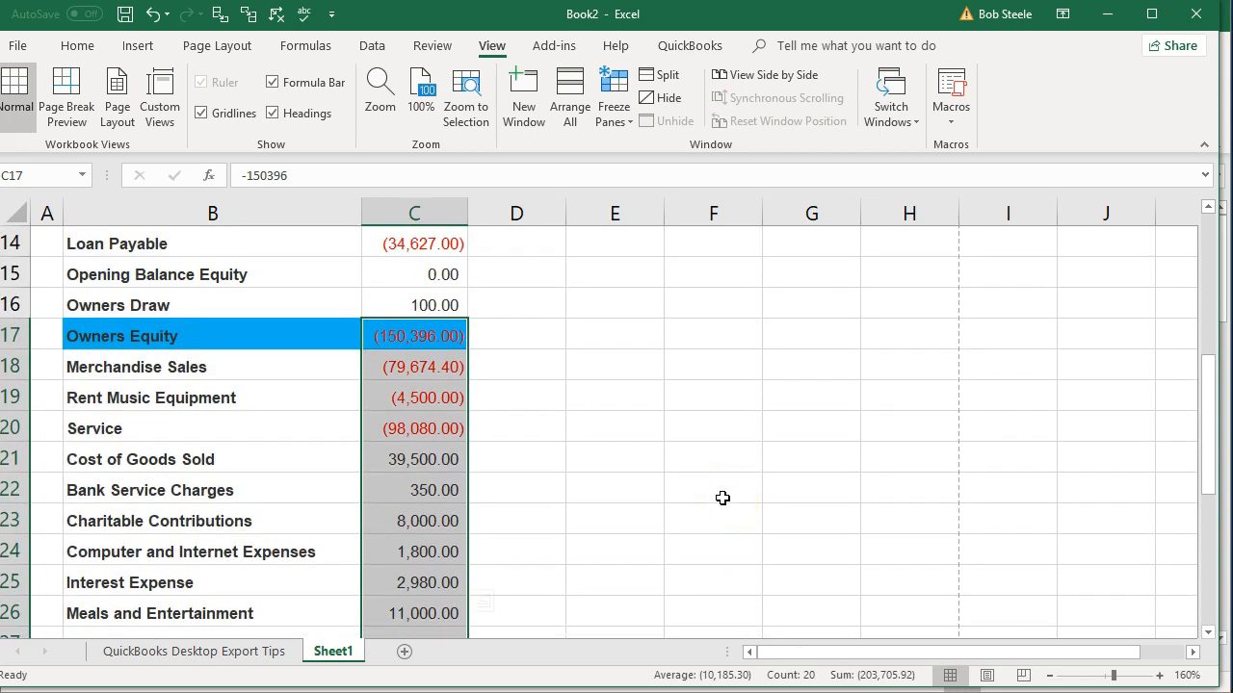
Clear the balances from Owners Equity through Other Income in C17:C36
key("Delete")
key("Right")
key("Down")
key("Left")
key("Up")
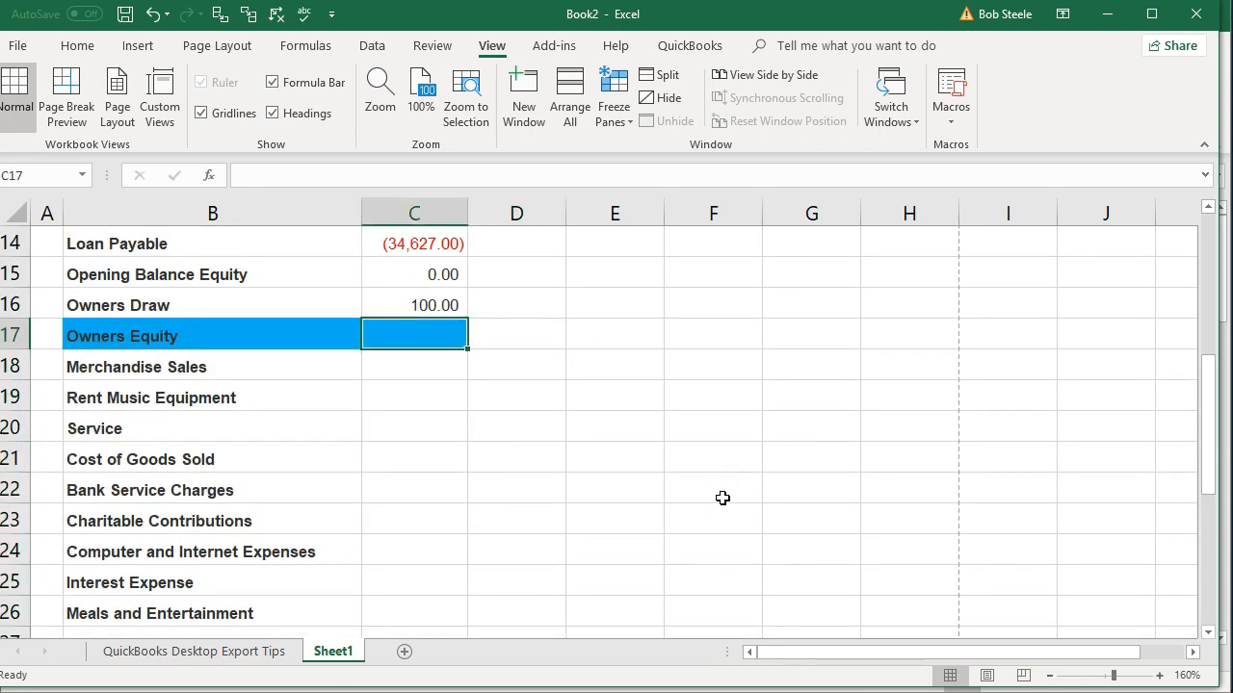
Delete the income and expense rows 18 through 36, from Merchandise Sales to Other Income
scroll(642, 520, "up", 2)
scroll(626, 520, "down", 5)
scroll(616, 521, "up", 3)
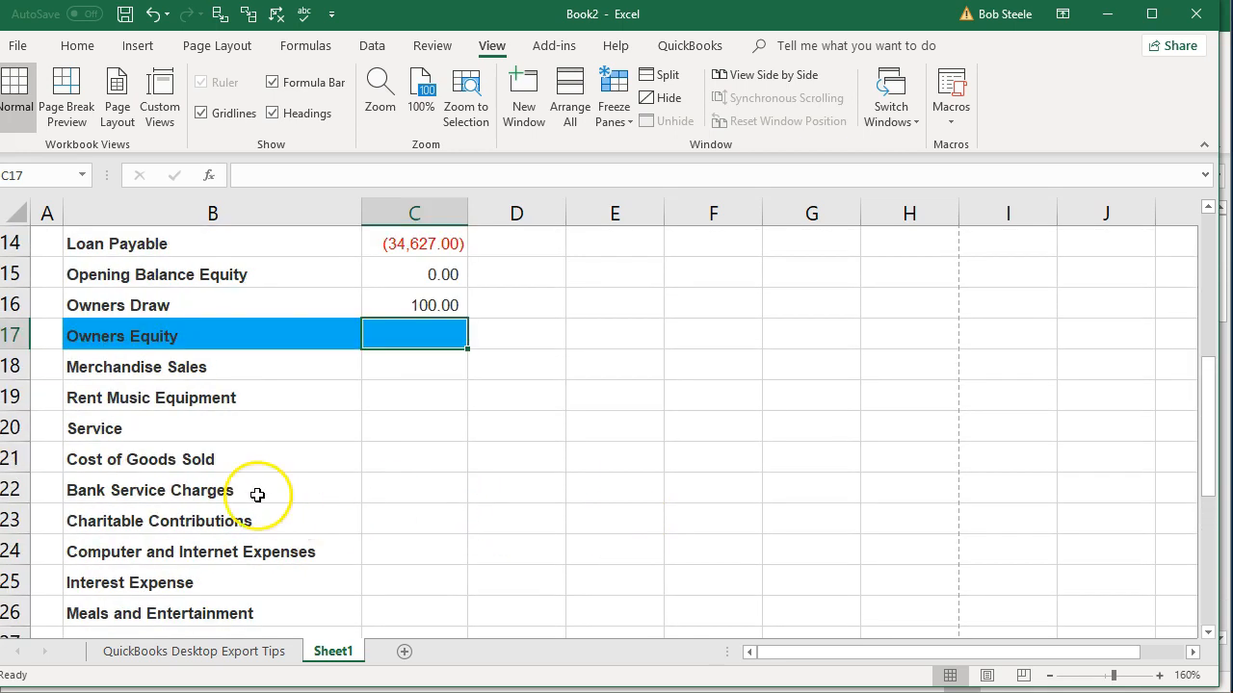
left_click(21, 375)
left_click_drag(21, 376, 50, 544)
right_click(138, 514)
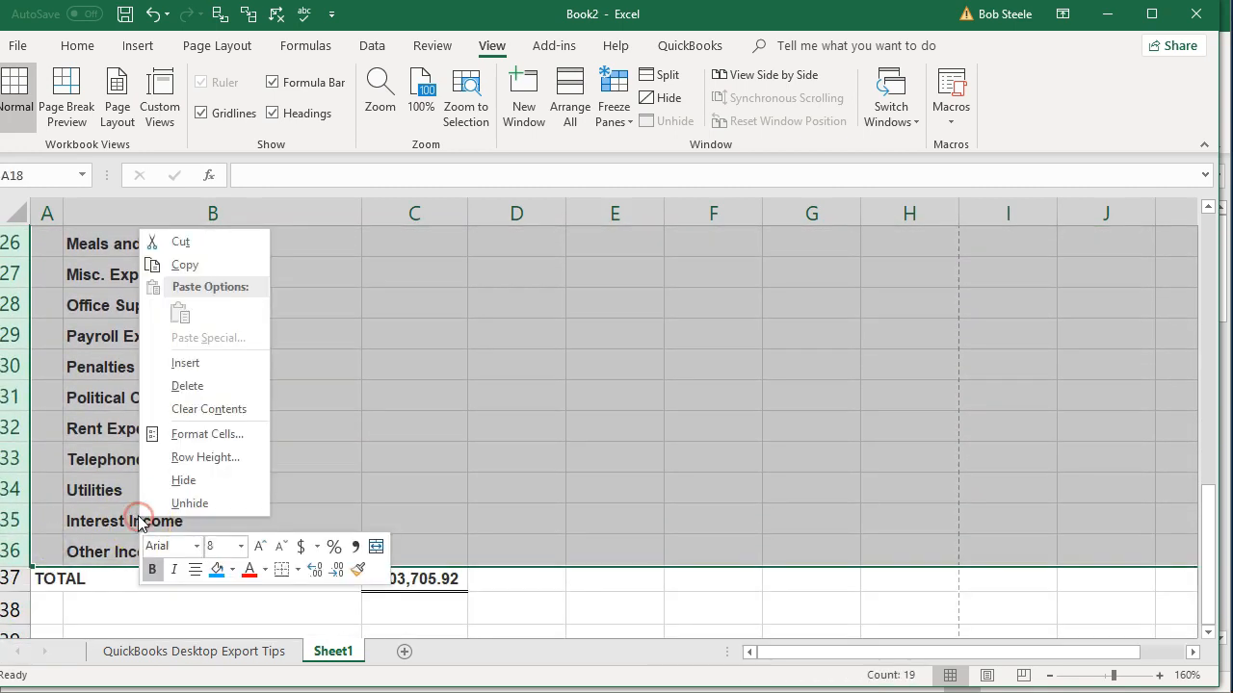
left_click(179, 387)
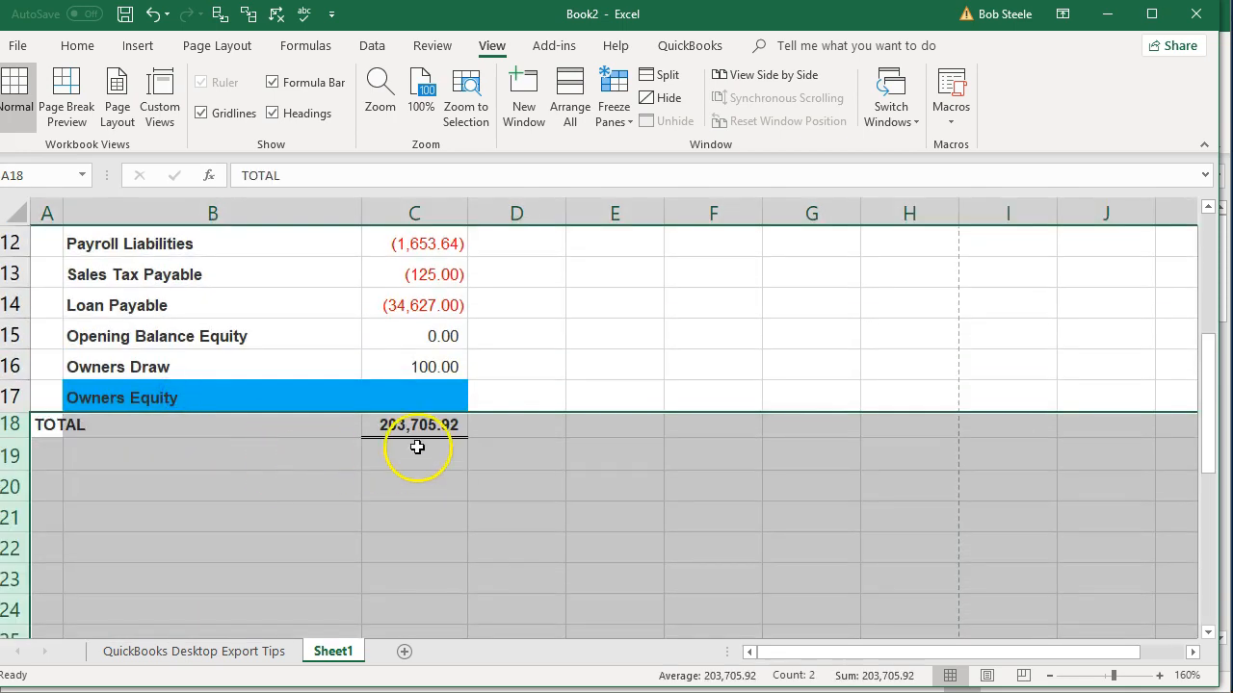
Set the Owners Equity balance in C17 to -203,705.92
left_click(428, 397)
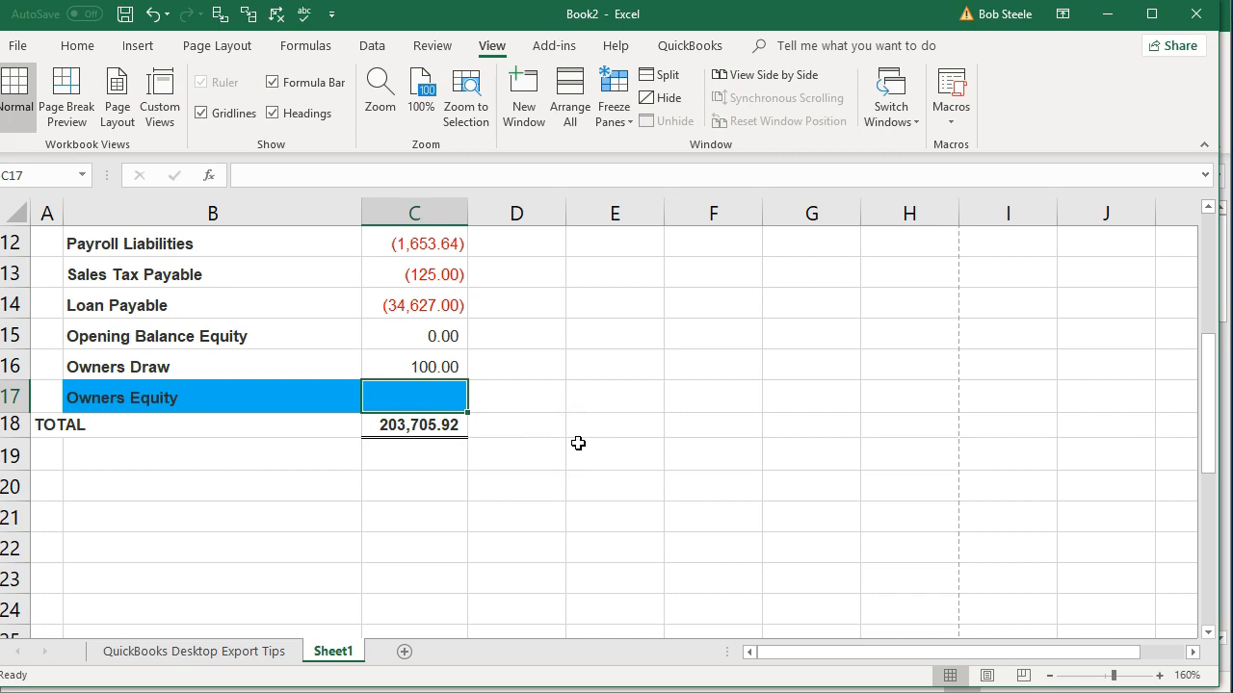
type("-203")
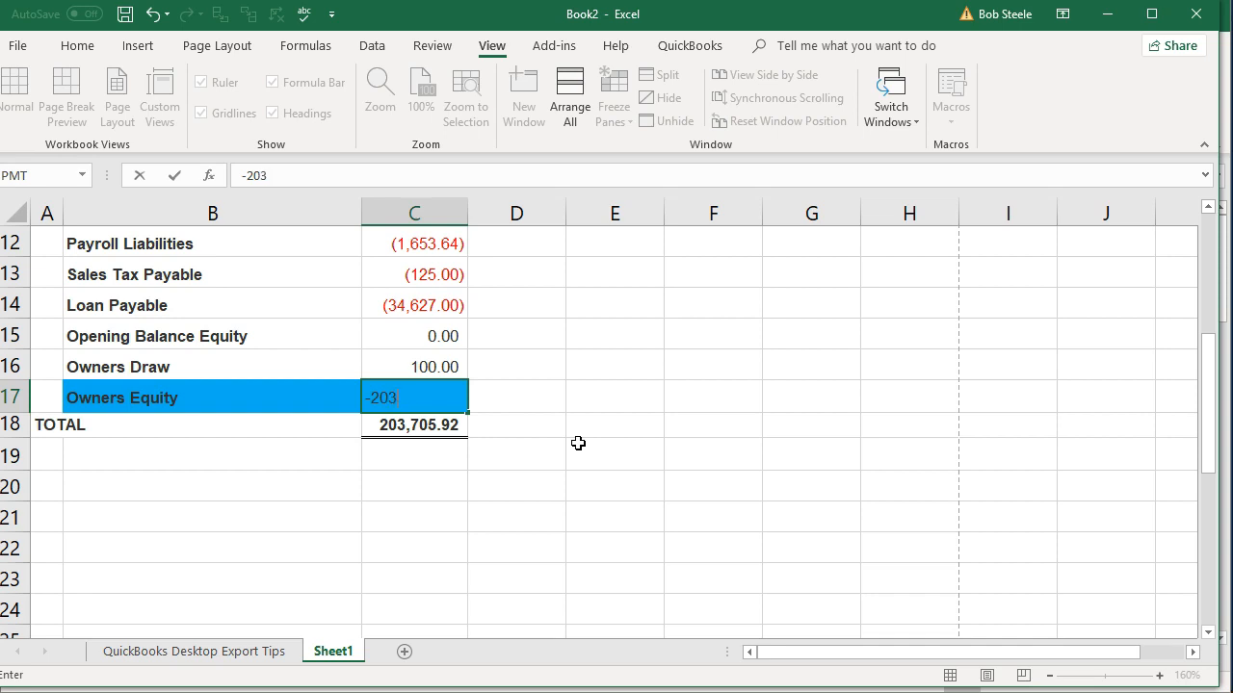
type(",705.92")
key("Return")
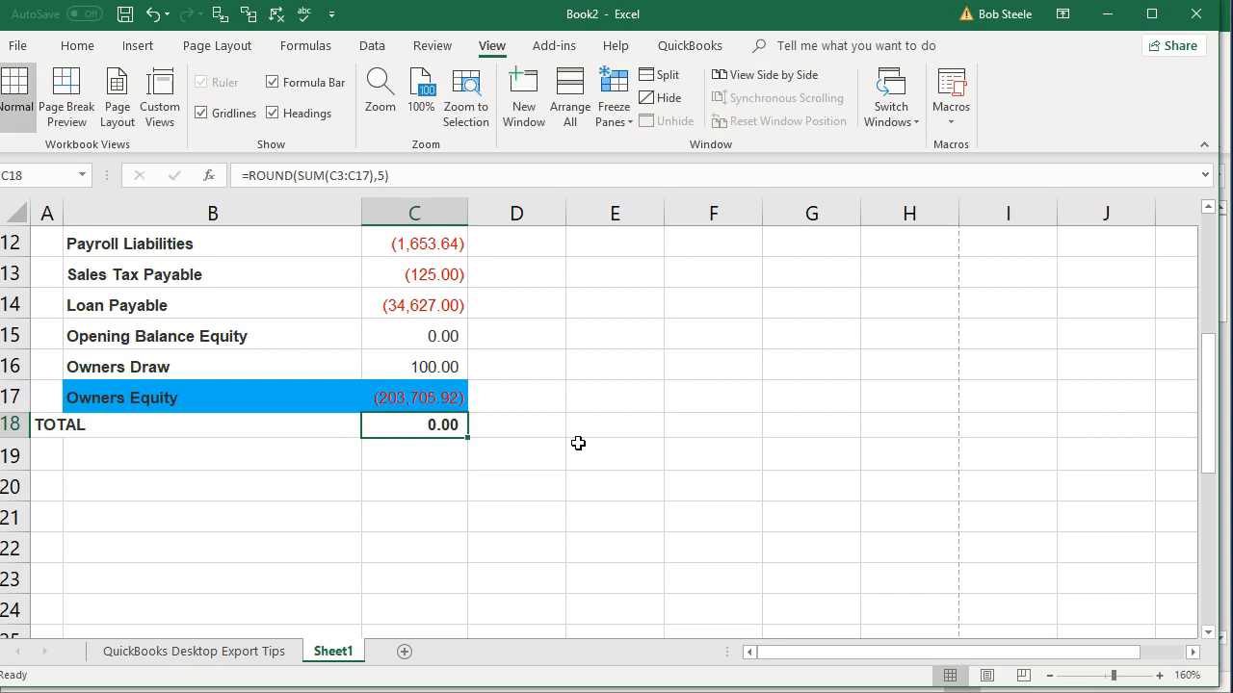
scroll(578, 443, "up", 1)
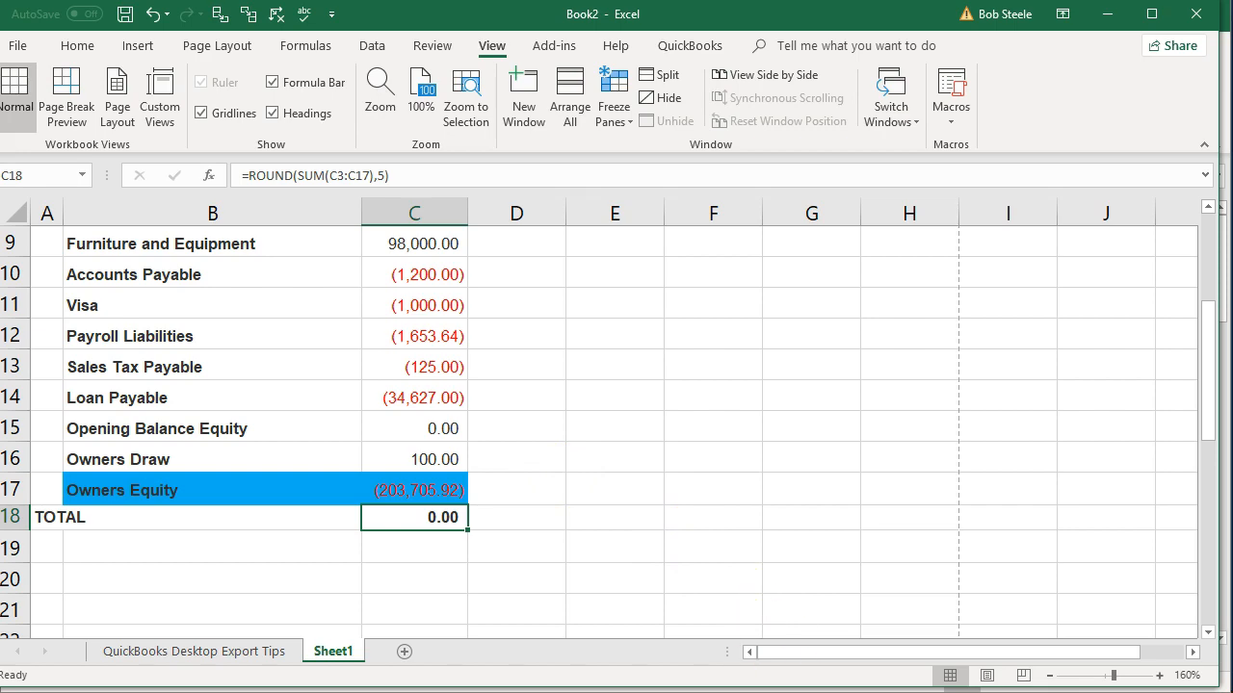
Switch to QuickBooks and open the Balance Sheet Standard report as of 01/01/2020
key("alt+Tab")
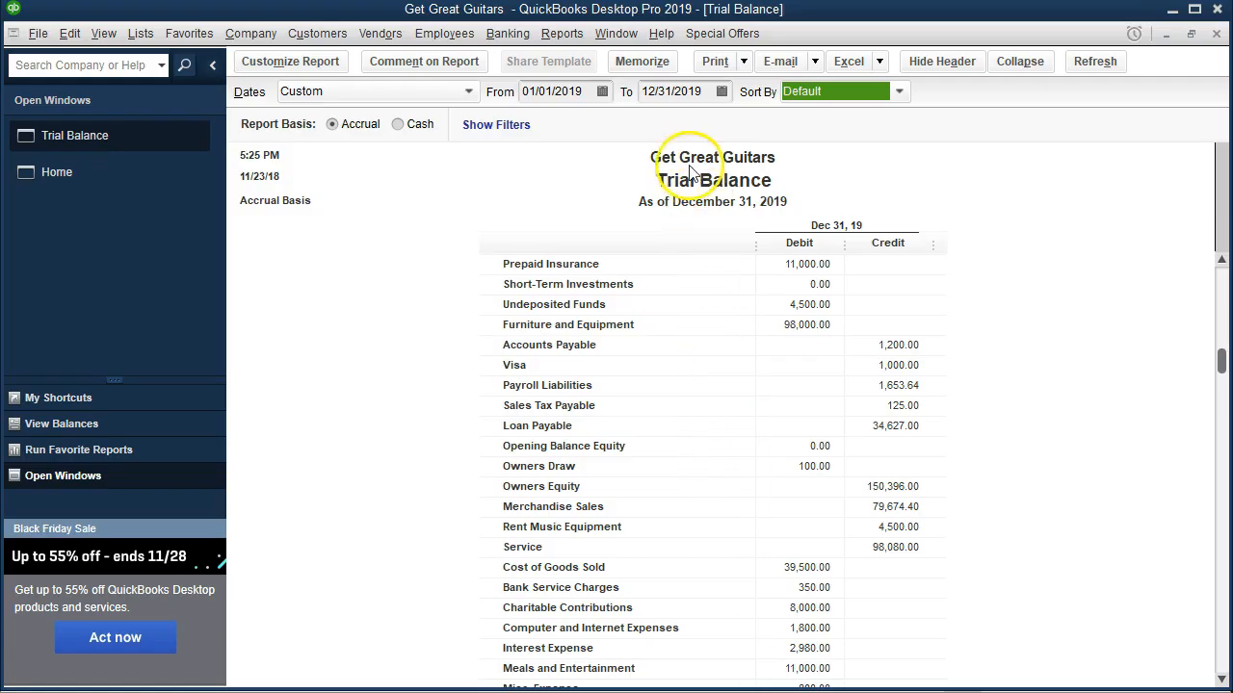
left_click(571, 40)
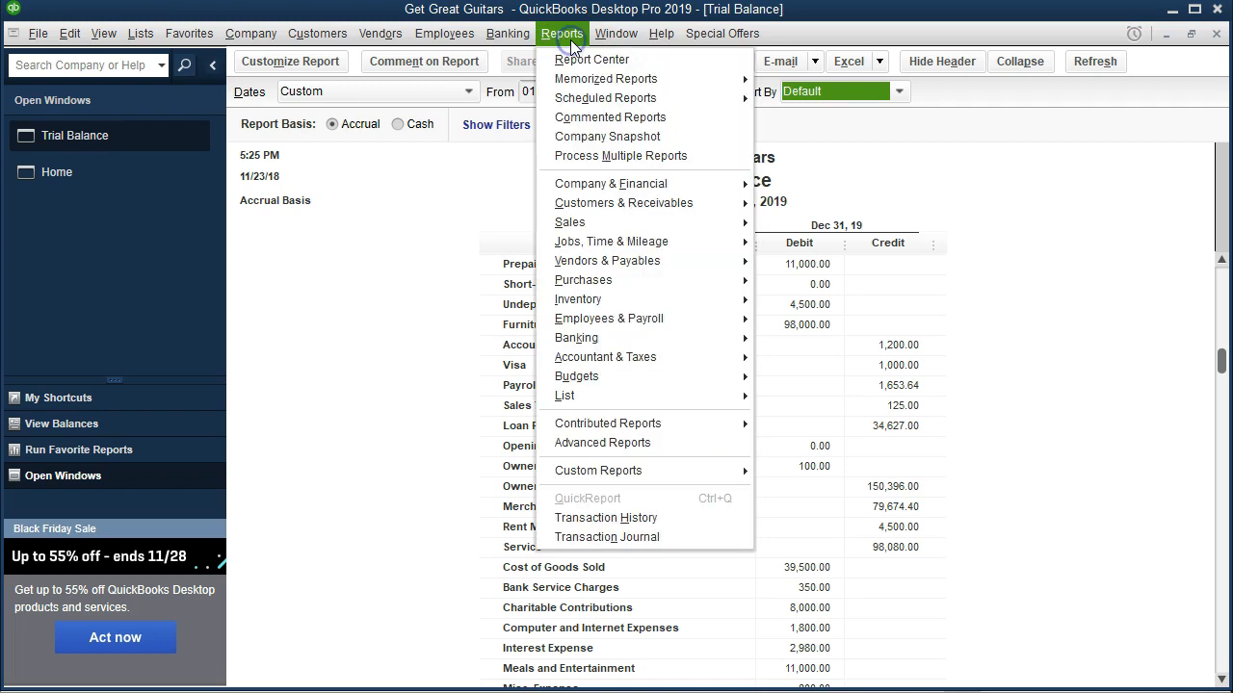
mouse_move(598, 192)
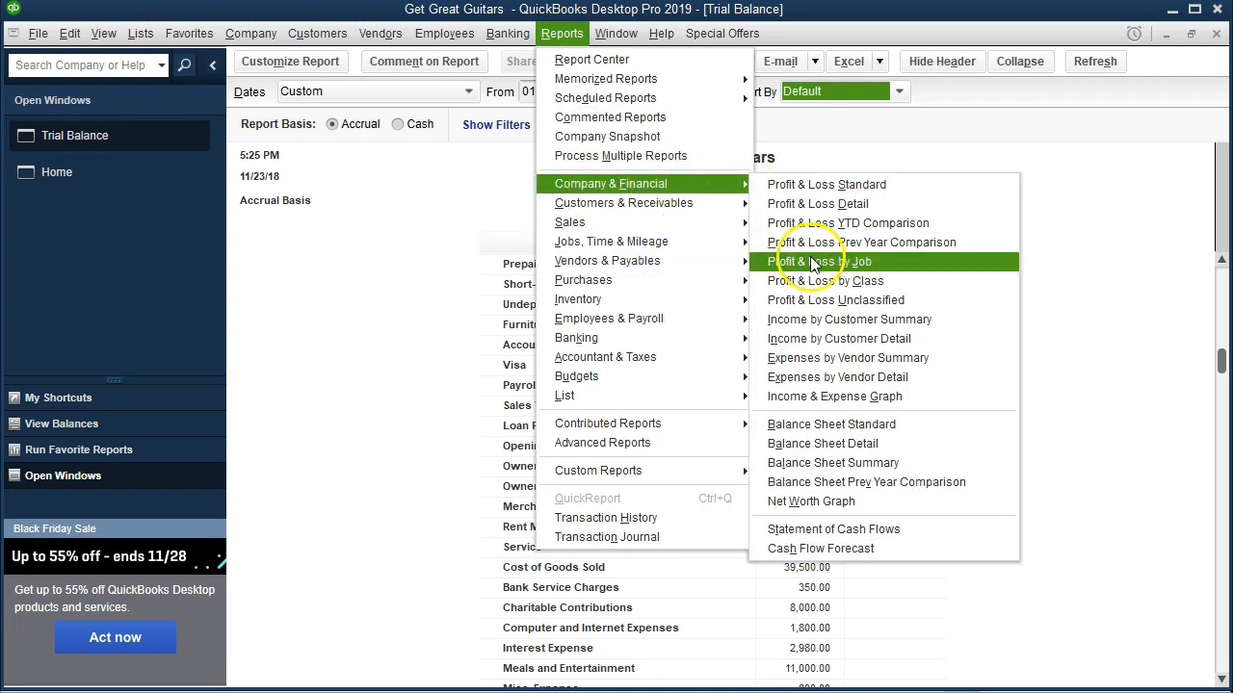
left_click(907, 429)
key("Tab")
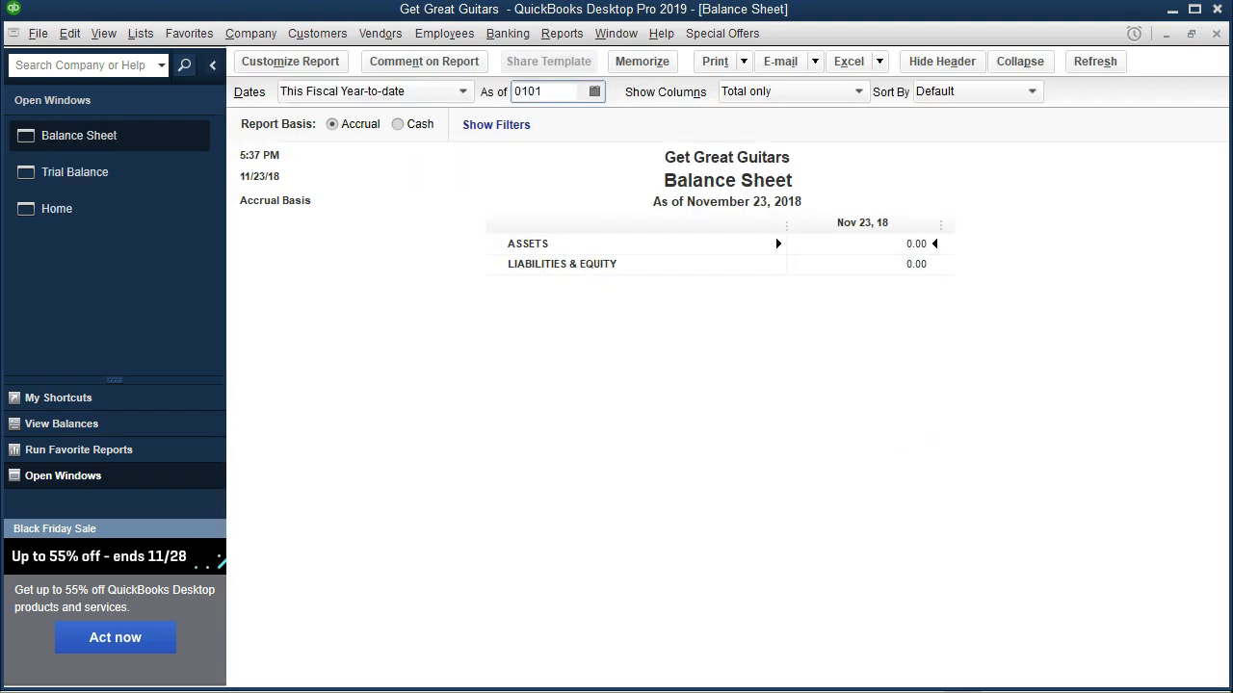
type("01/01/2020")
key("Tab")
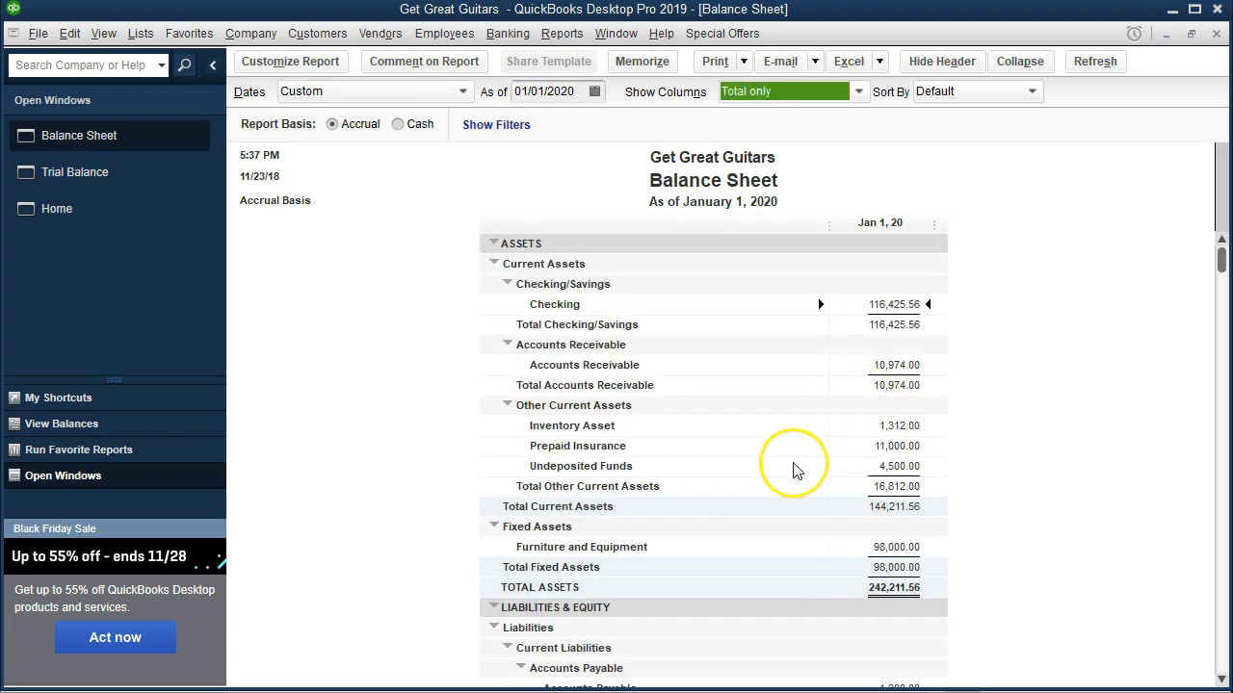
Check the Owners Equity amount in the balance sheet's equity section
scroll(796, 472, "down", 5)
scroll(792, 463, "down", 2)
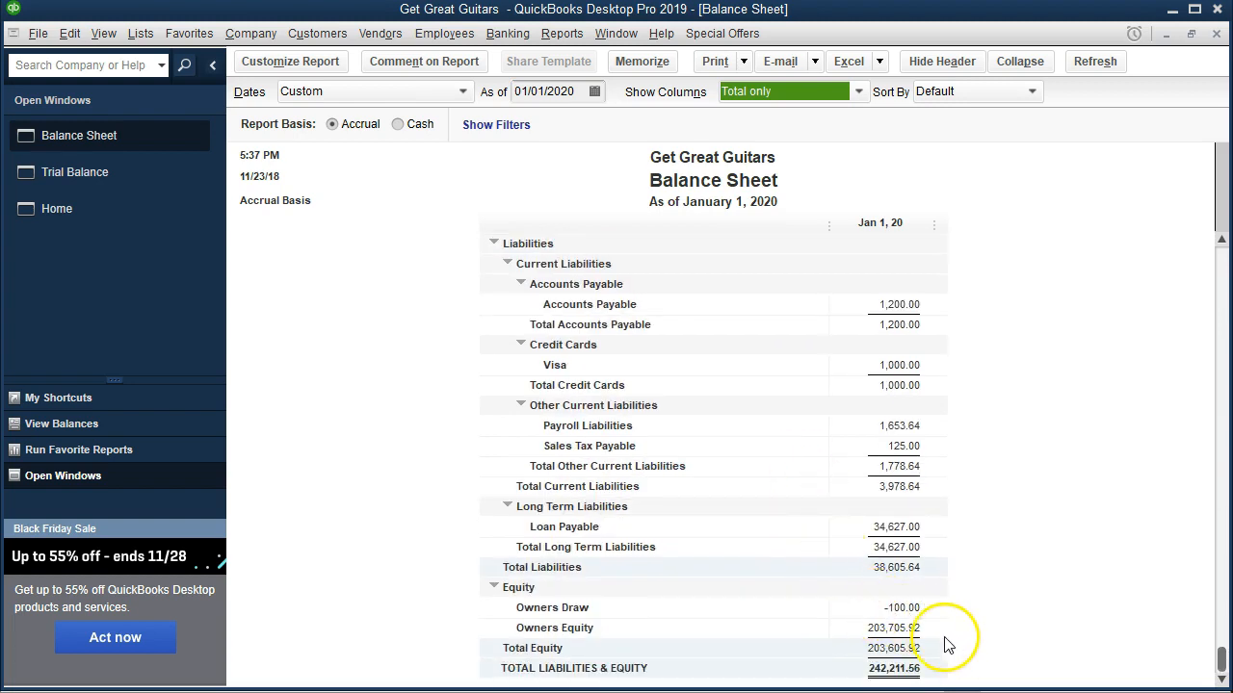
left_click(913, 631)
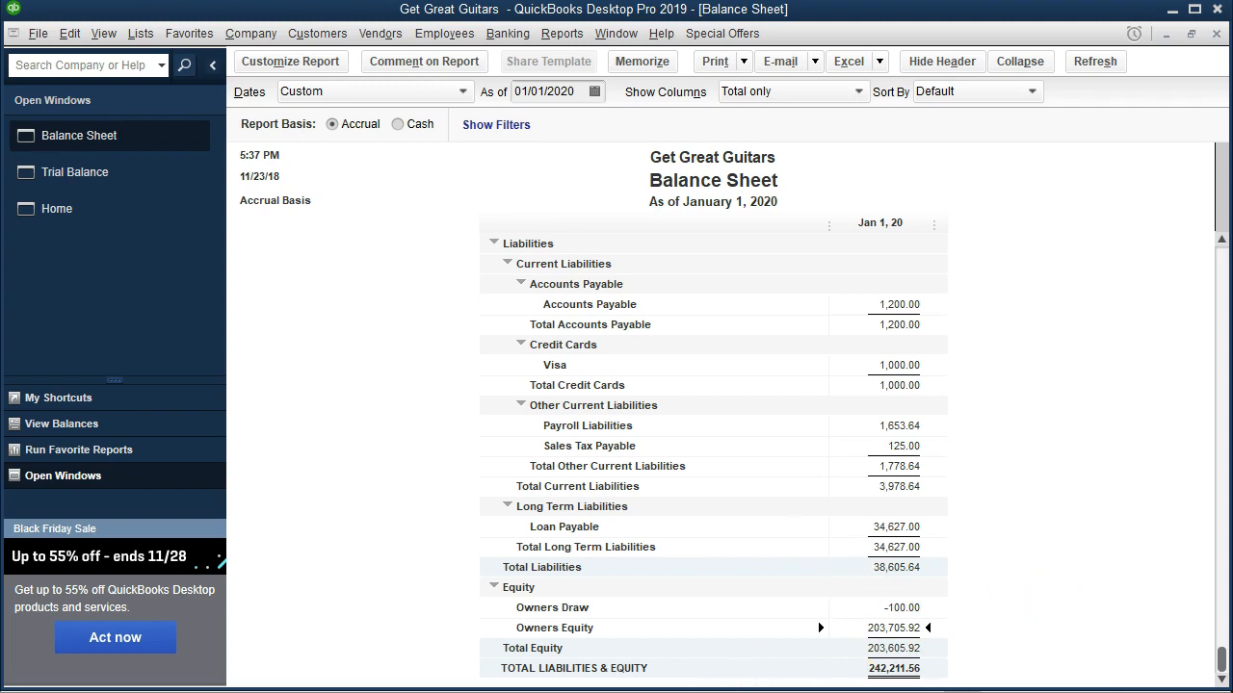
Return to Book2 in Excel and copy the balances from Checking through Owners Equity in C3:C17
left_click(499, 691)
left_click(391, 686)
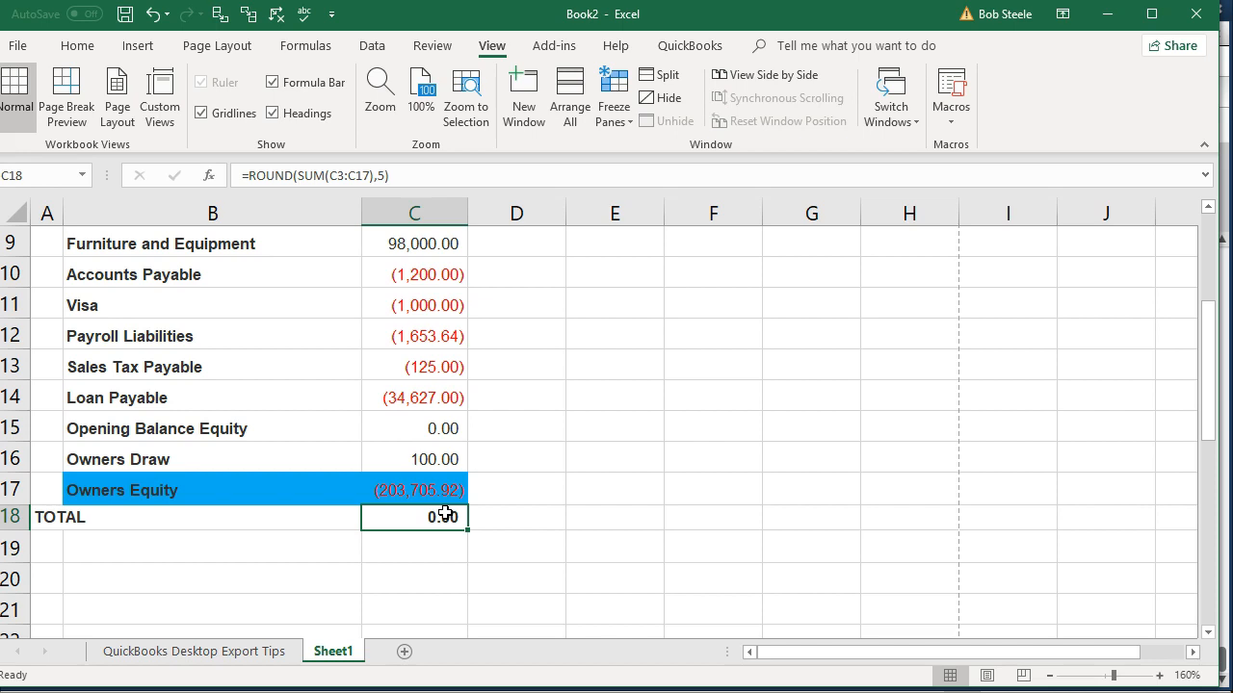
scroll(459, 518, "up", 2)
scroll(458, 517, "down", 1)
scroll(459, 517, "up", 2)
left_click_drag(426, 311, 425, 561)
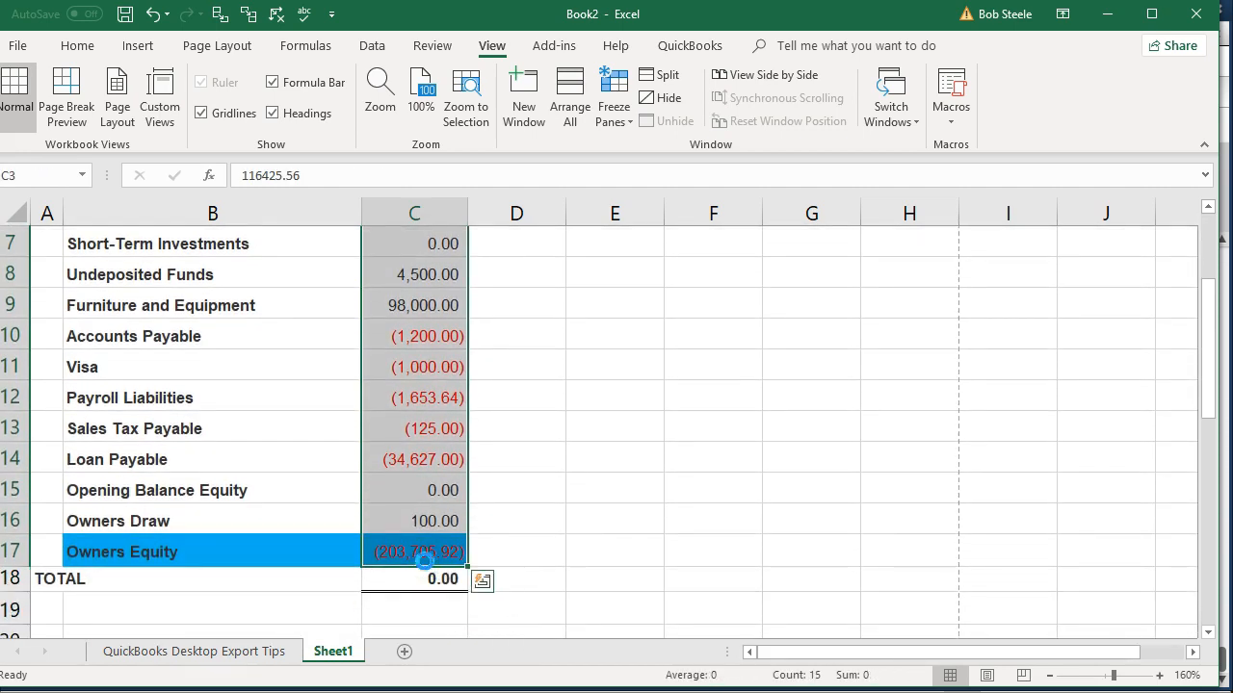
key("ctrl+c")
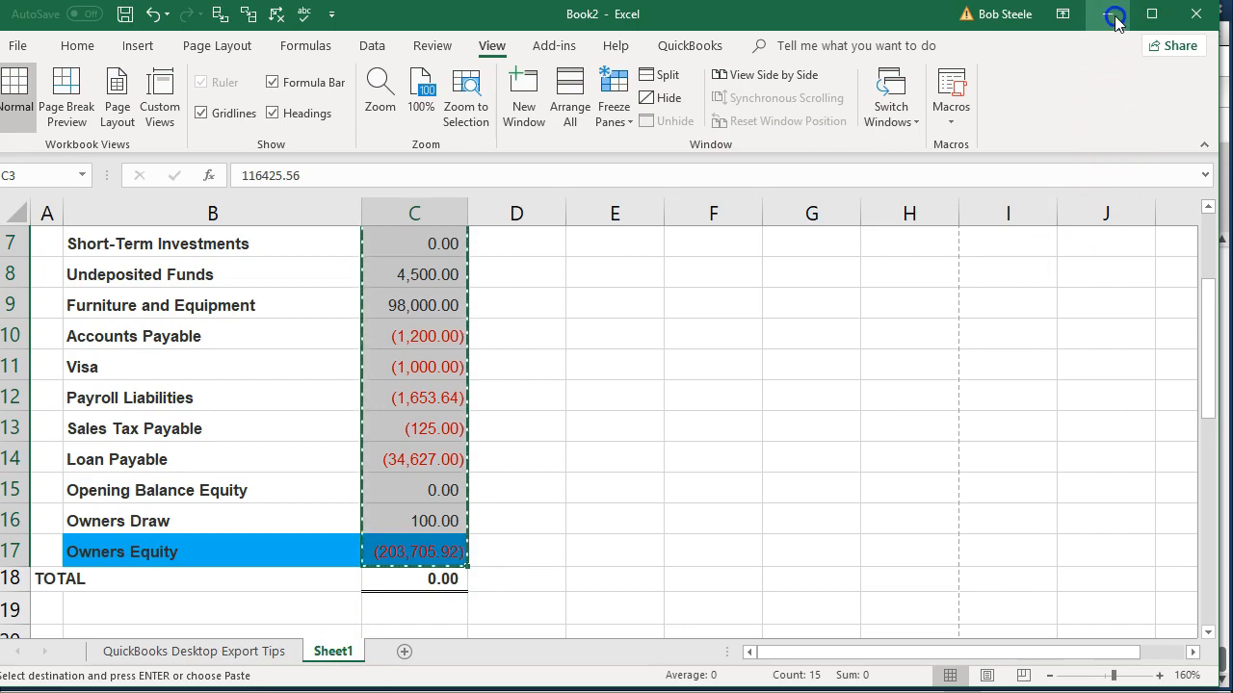
Switch to the Trial Balance 2.xlsx workbook and select O5, beside the adjusted Checking balance
left_click(1114, 15)
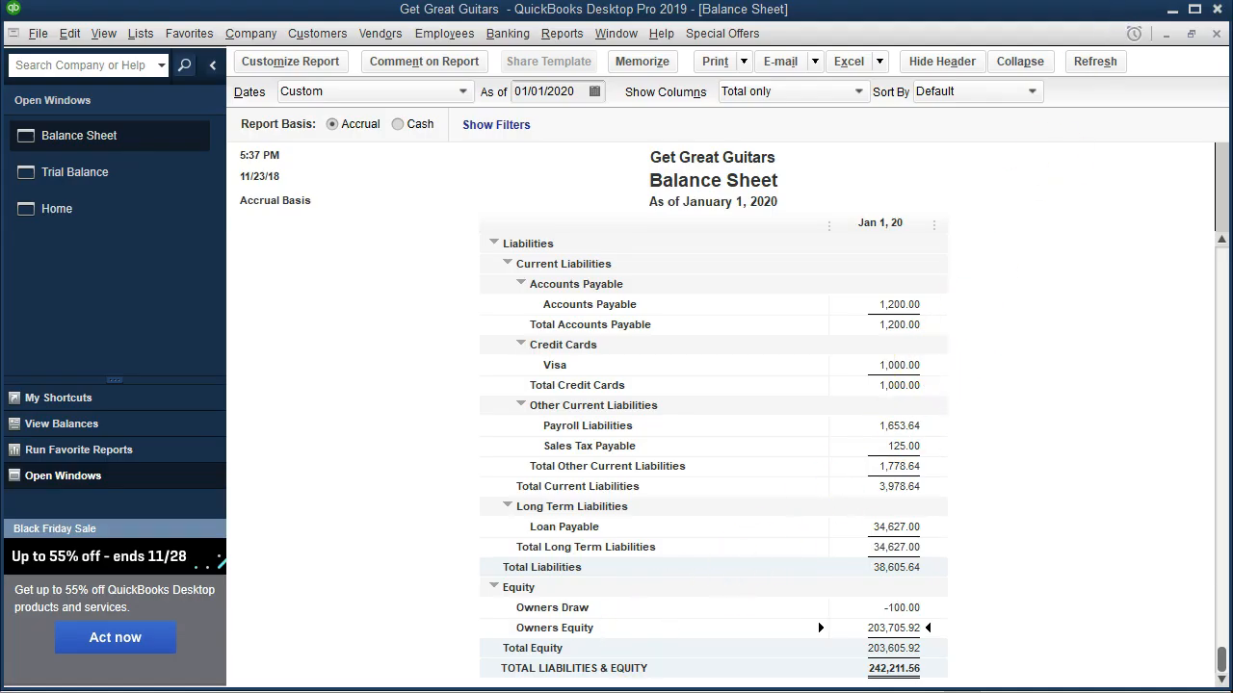
mouse_move(499, 691)
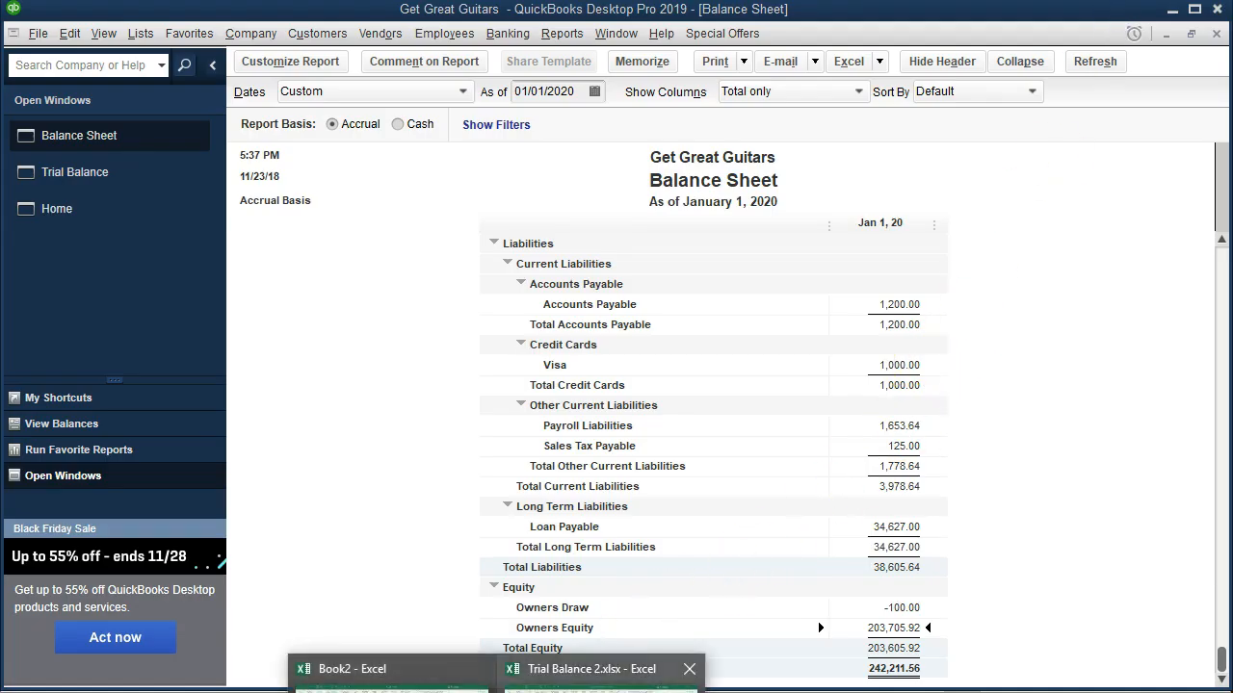
left_click(591, 674)
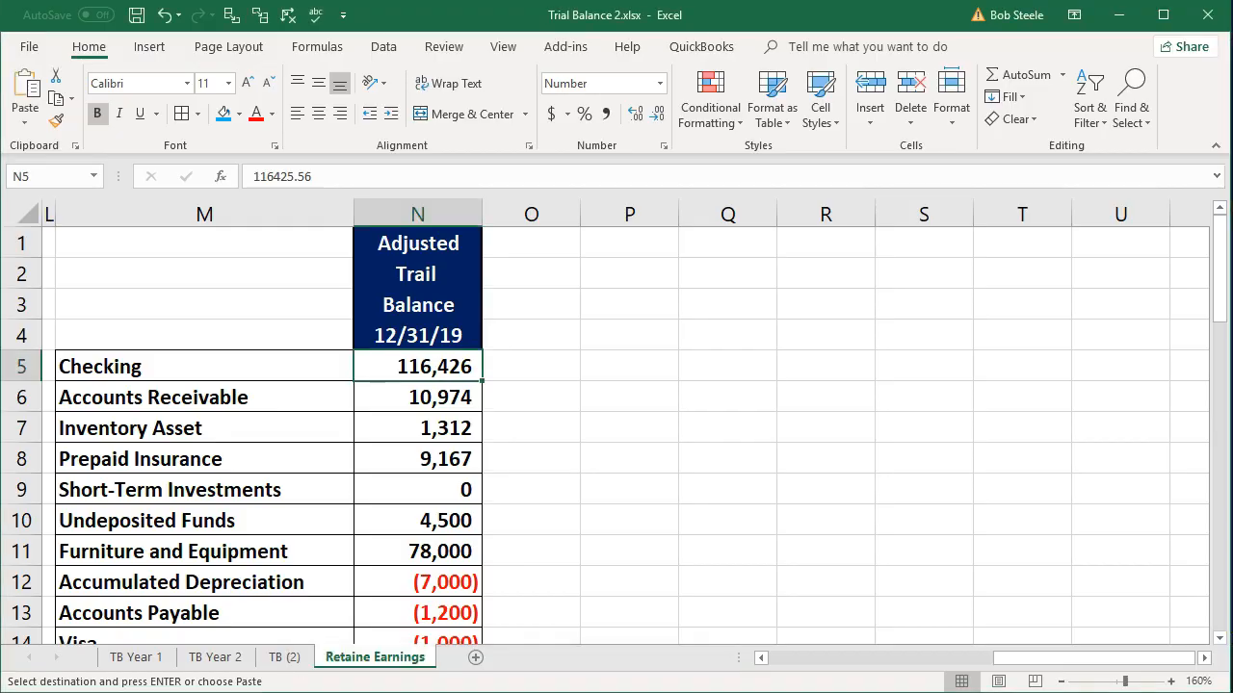
left_click(544, 396)
left_click(531, 366)
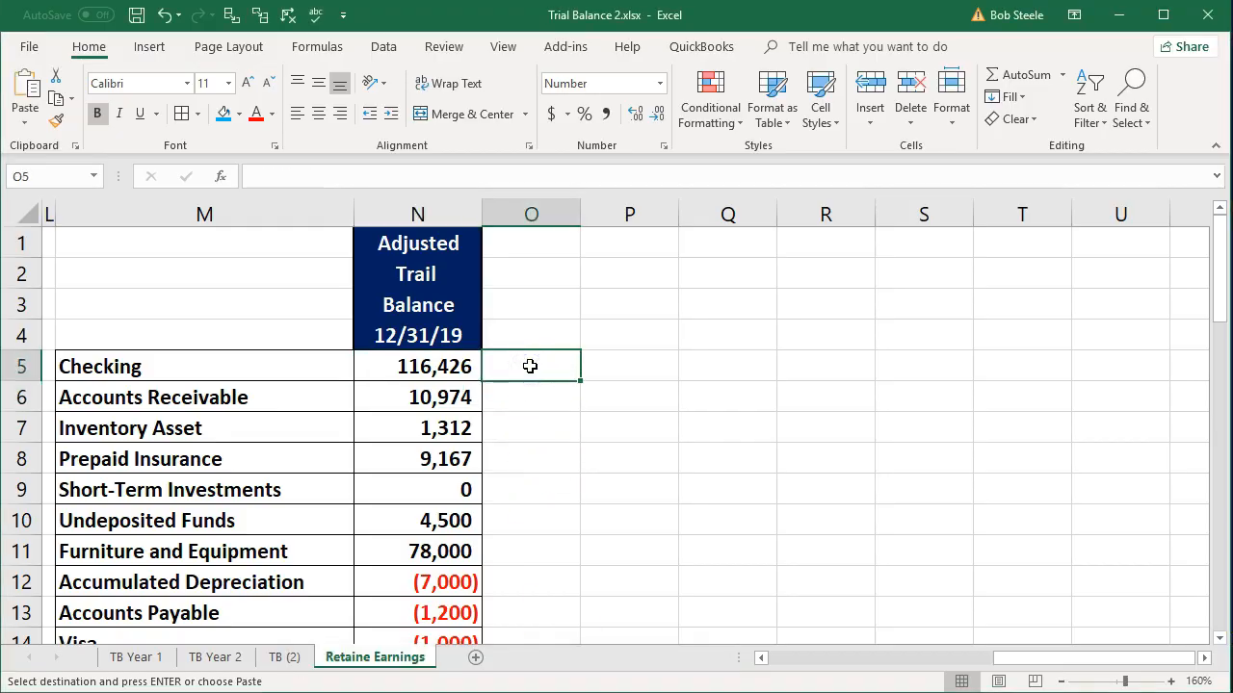
Try to paste the copied balances as formulas starting at O5
right_click(531, 366)
left_click(564, 373)
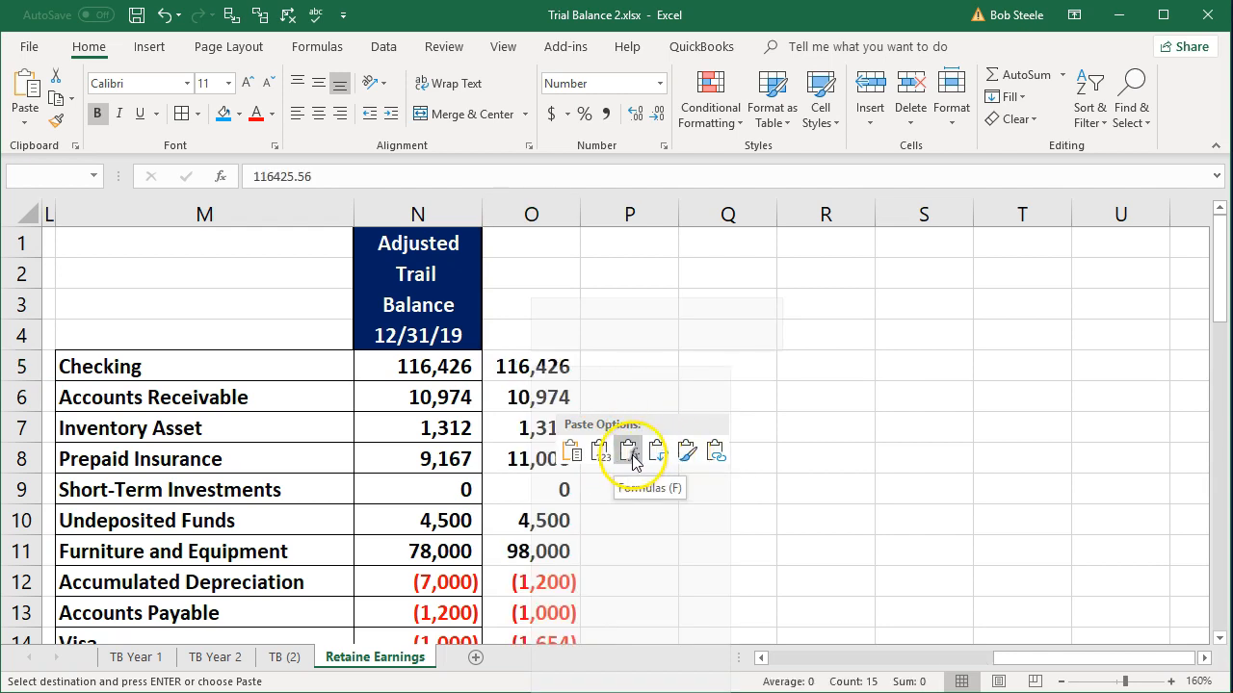
left_click(631, 454)
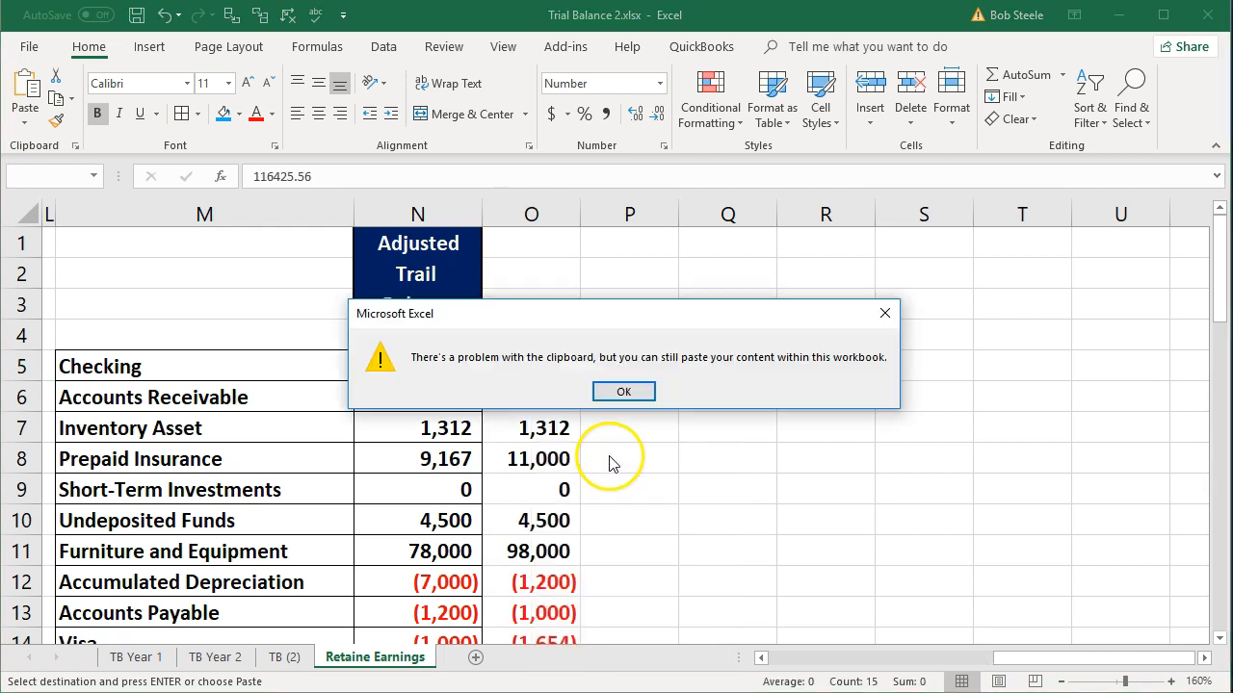
left_click(621, 393)
Paste the copied Book2 balances as values starting at O5, beside the adjusted trial balance column
right_click(558, 364)
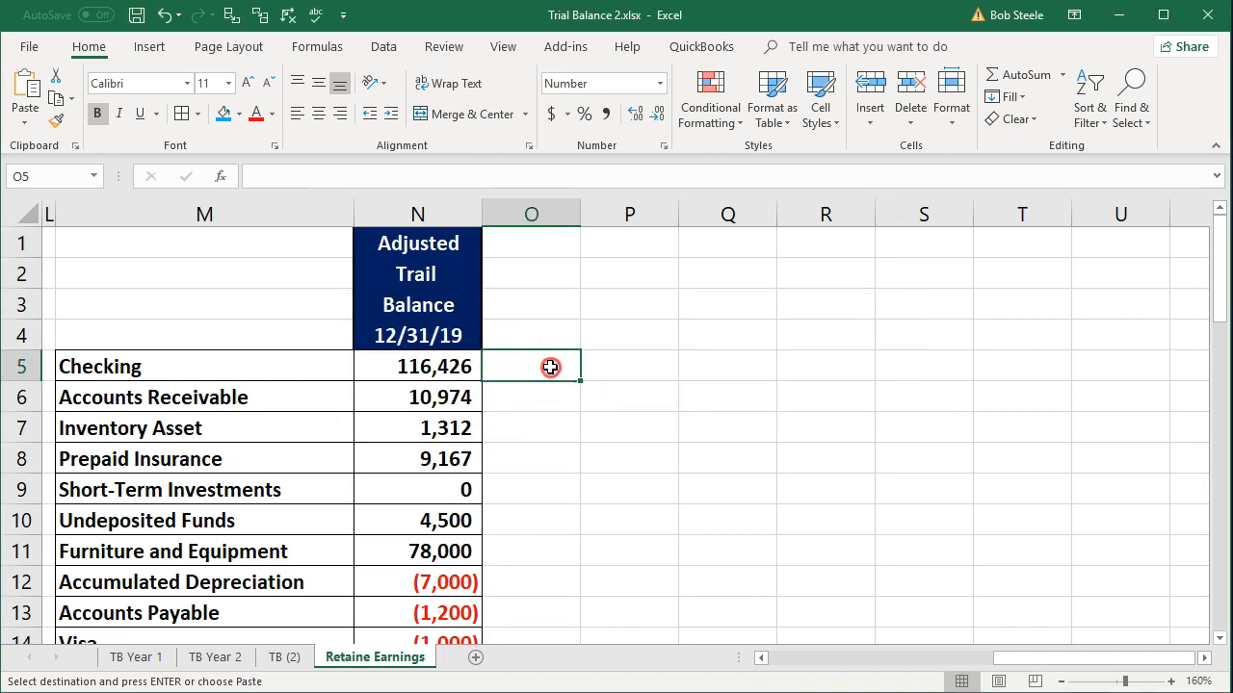
left_click(592, 453)
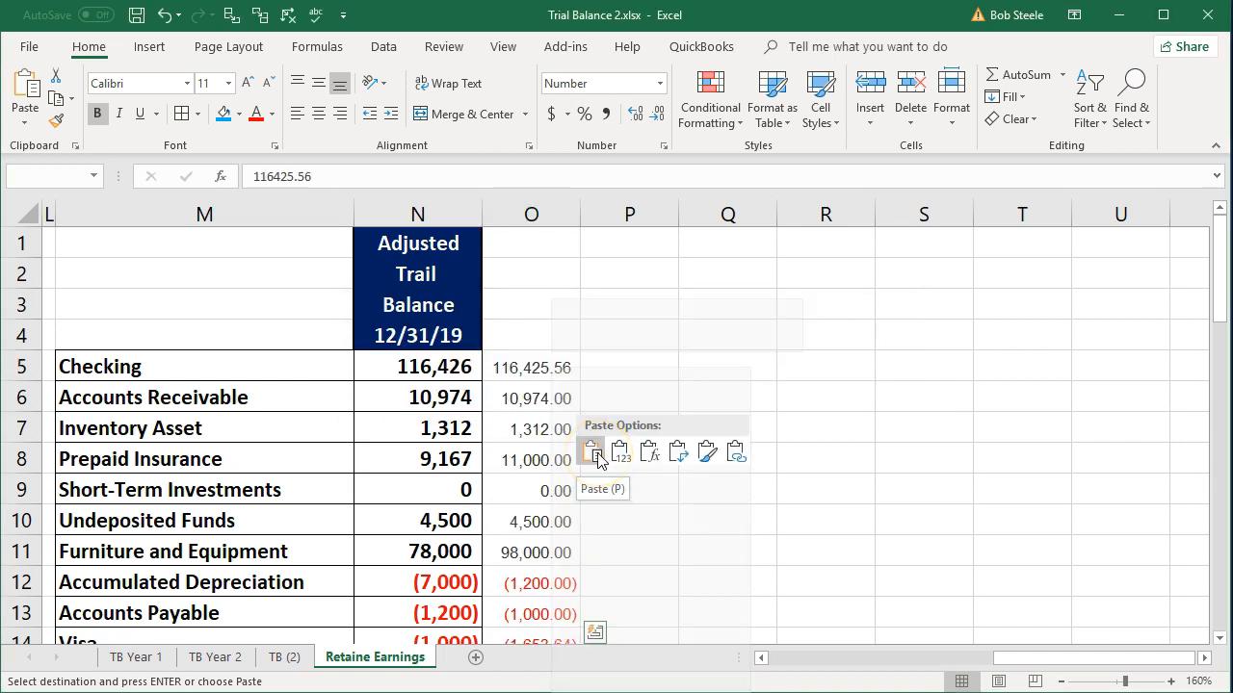
left_click(621, 453)
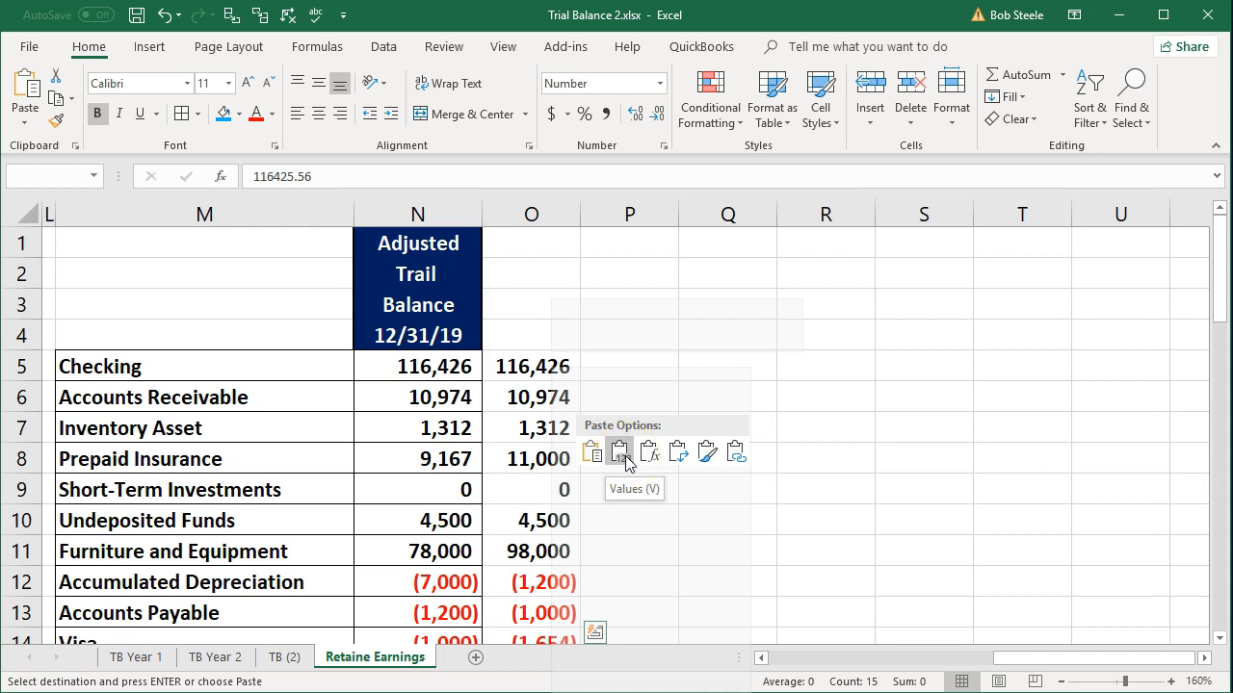
left_click(845, 435)
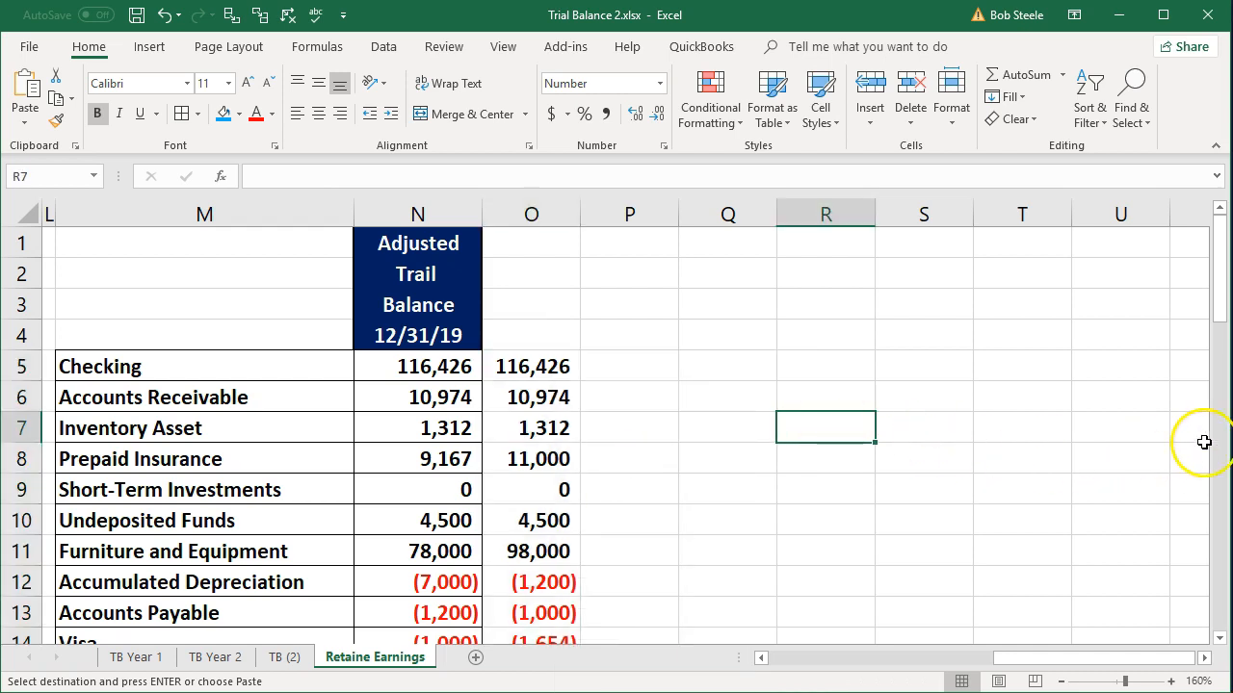
Arrange the Trial Balance 2.xlsx and Book2 workbooks side by side, with Trial Balance 2 on the left
left_click_drag(1223, 441, 616, 465)
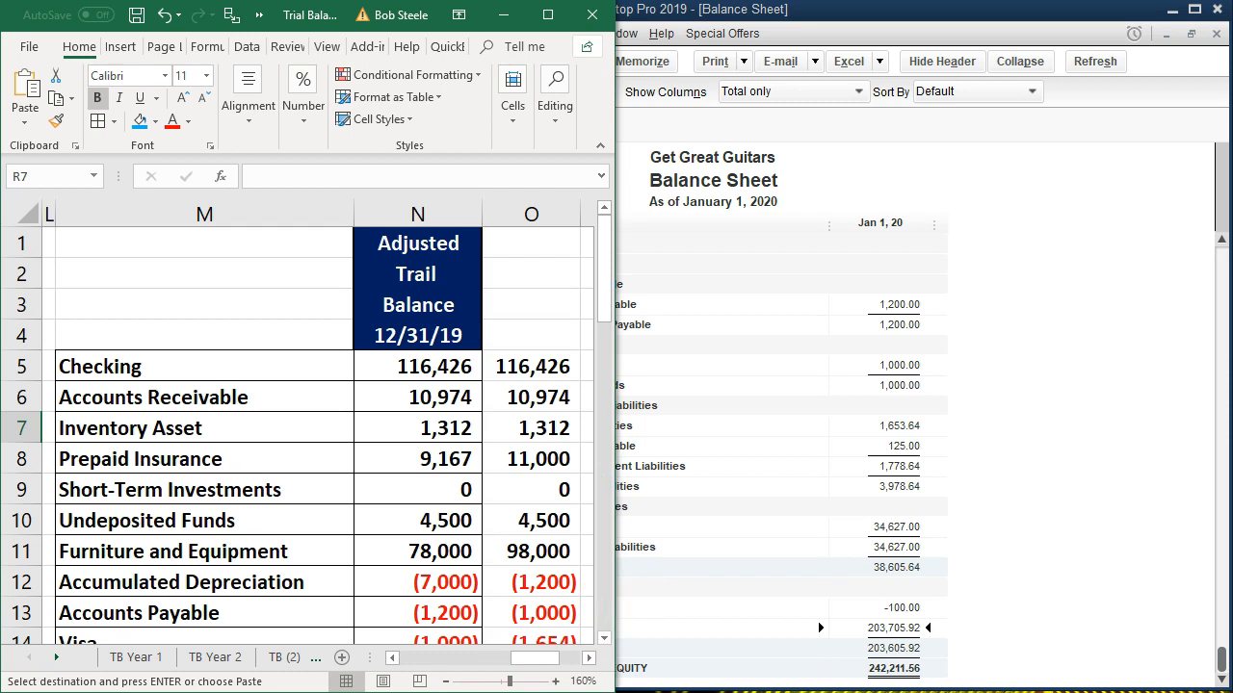
left_click(497, 692)
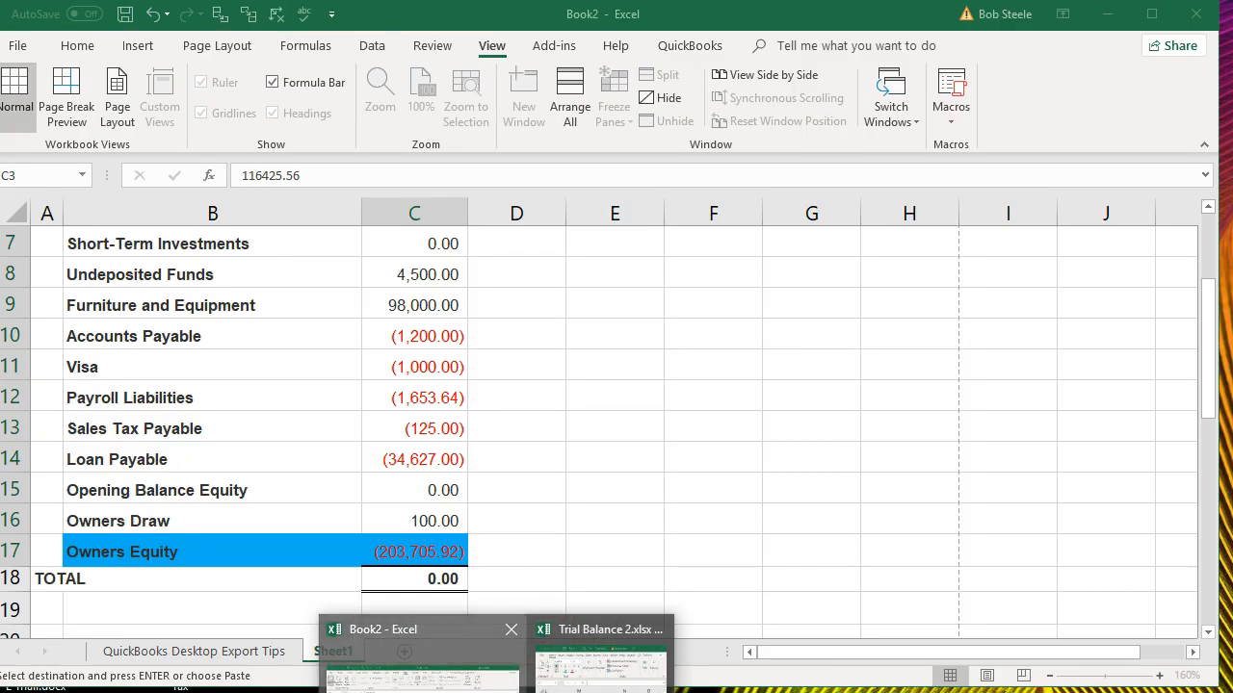
left_click(421, 665)
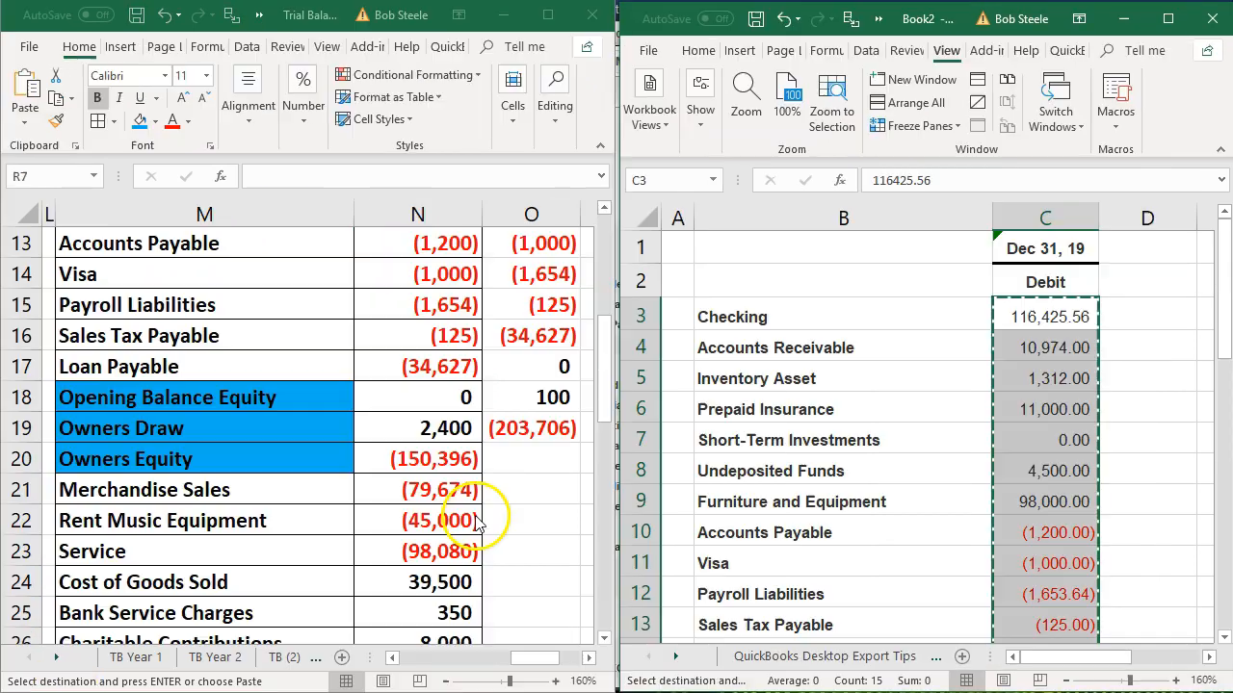
Compare the pasted balances in column O with the account labels and the Book2 accounts to examine their row alignment
left_click(515, 459)
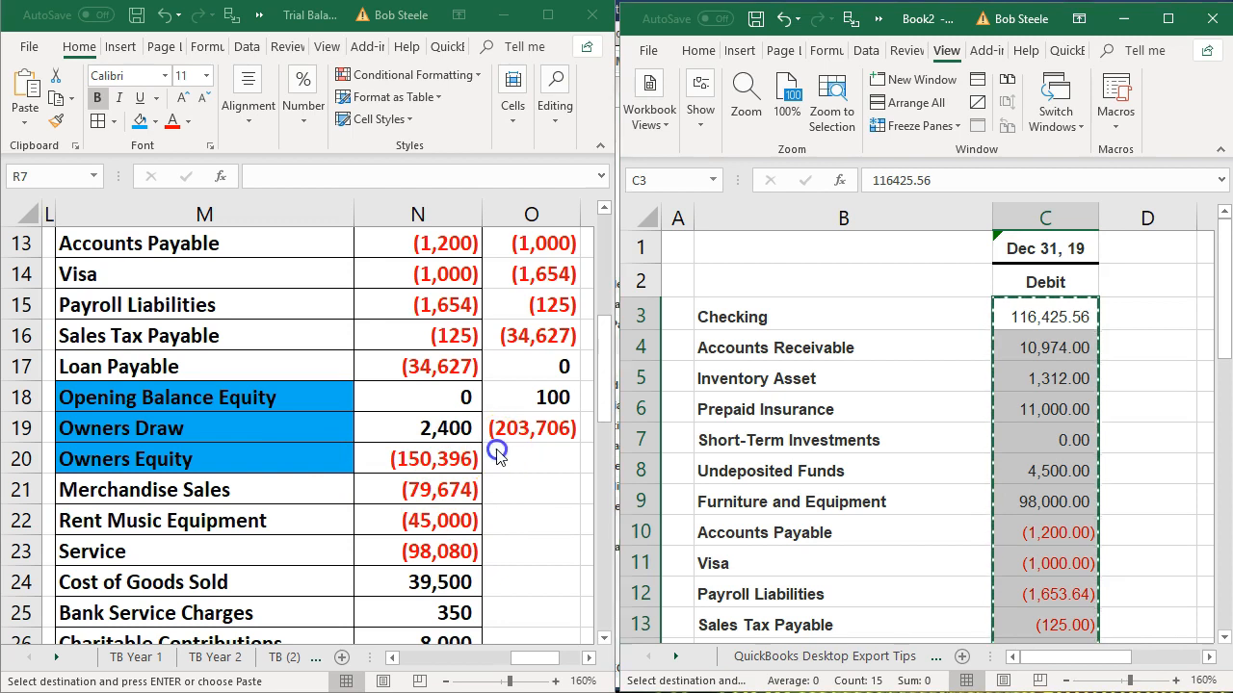
left_click(515, 438)
left_click(522, 464)
scroll(522, 464, "up", 3)
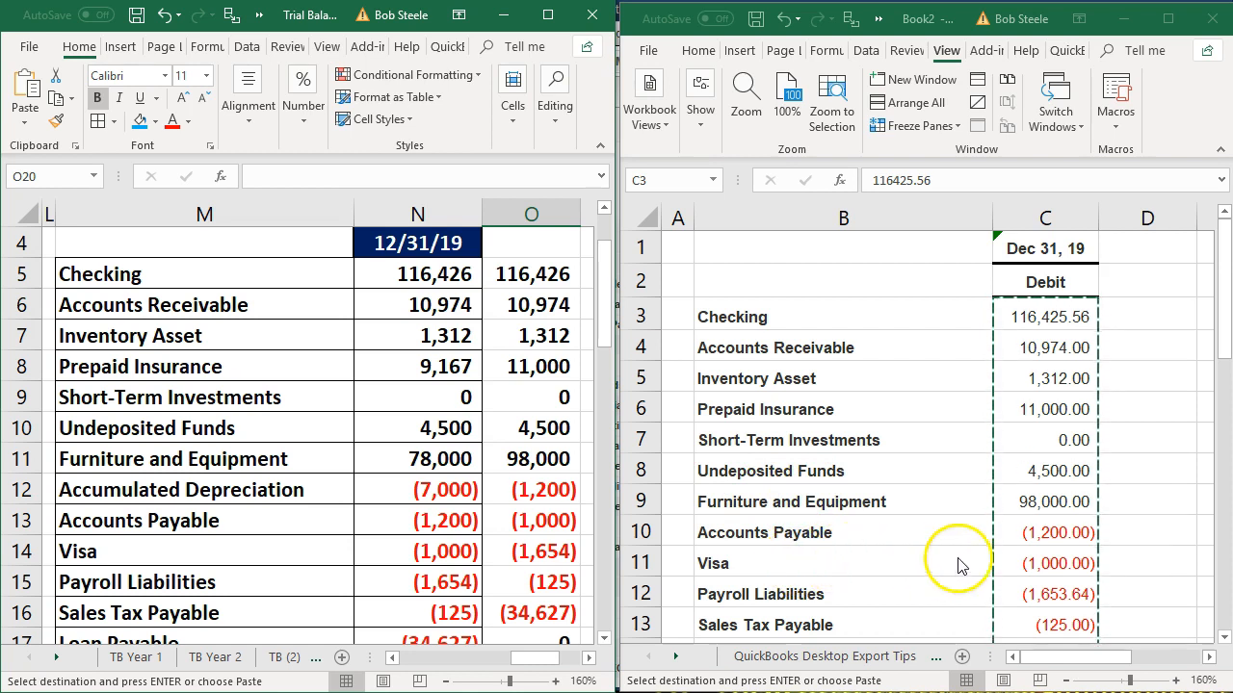
left_click(1027, 548)
left_click(1035, 556)
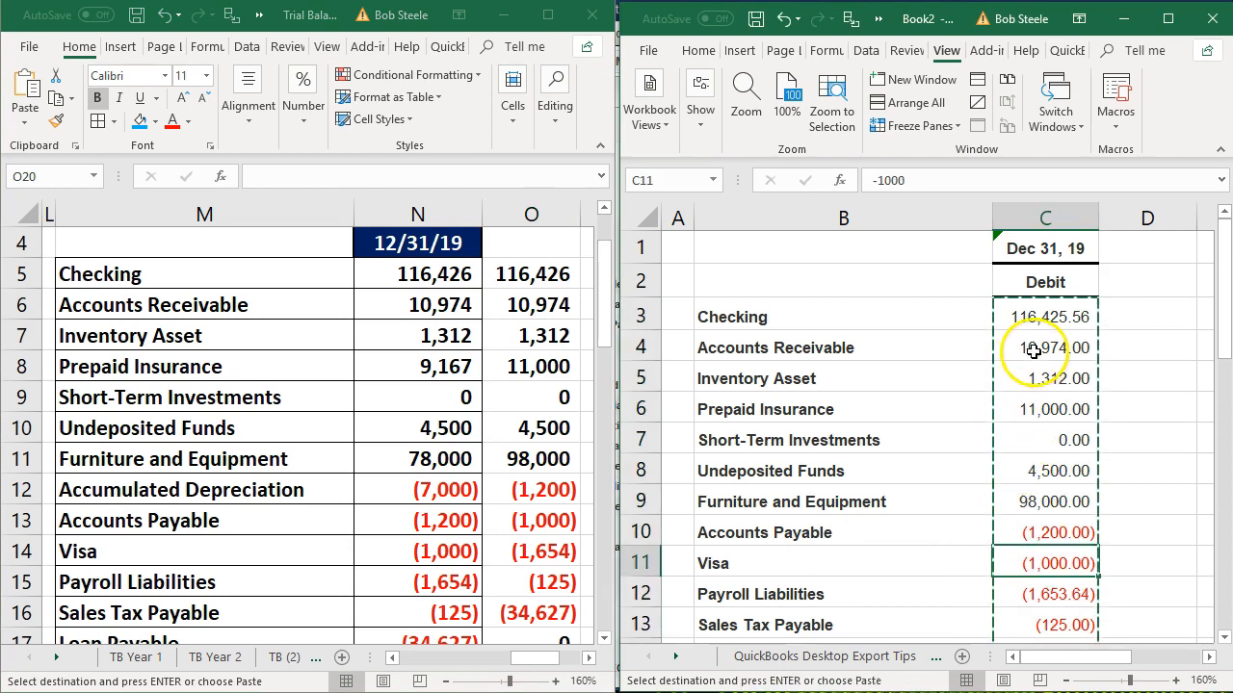
left_click(848, 349)
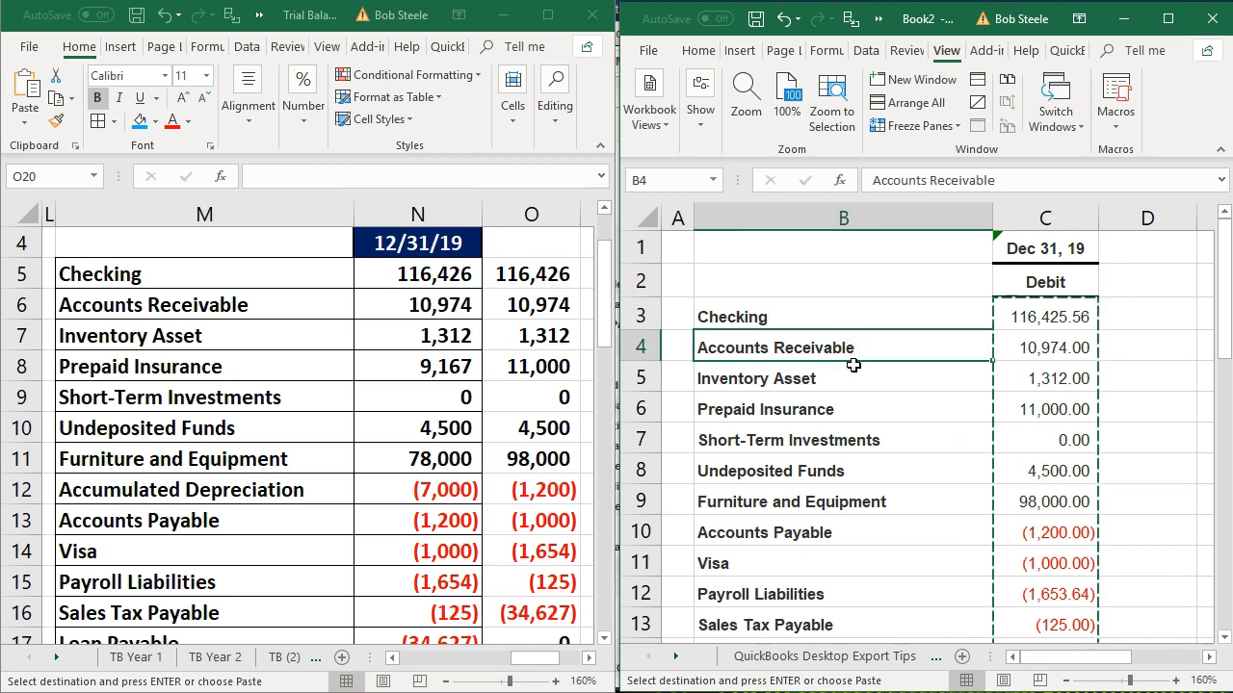
Move the column O balances beginning at O12 down one row so they start at O13, beside Accounts Payable
left_click(853, 365)
key("Down")
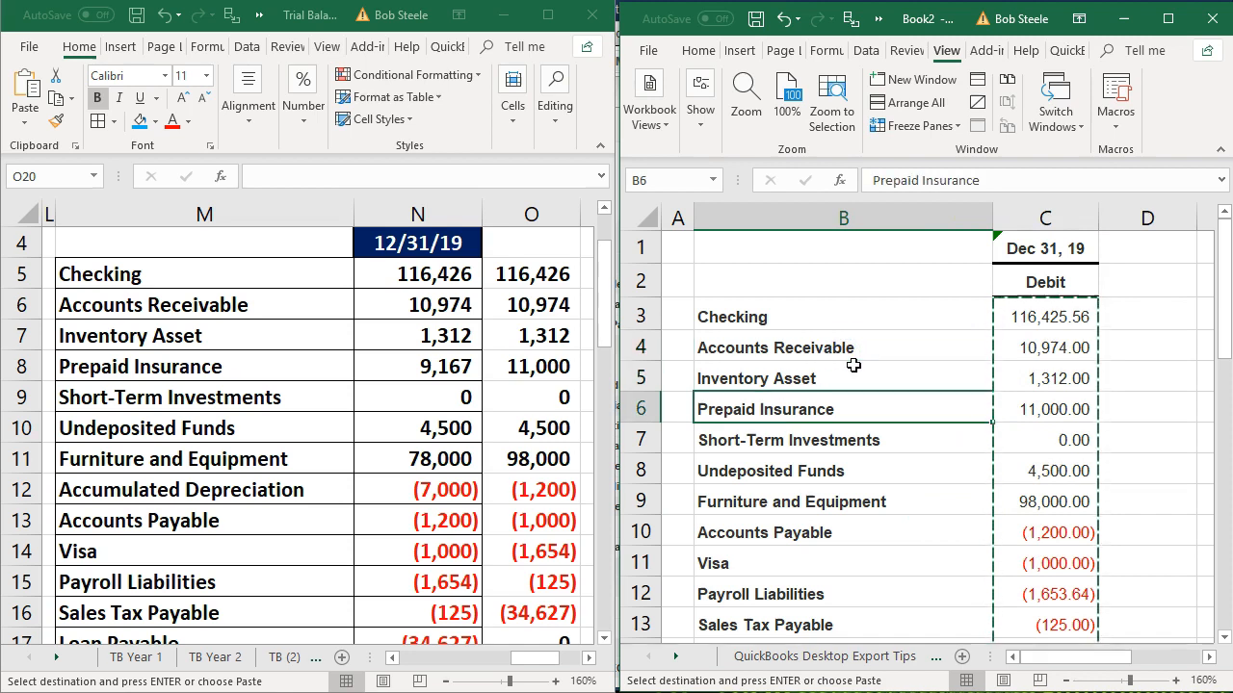
key("Down")
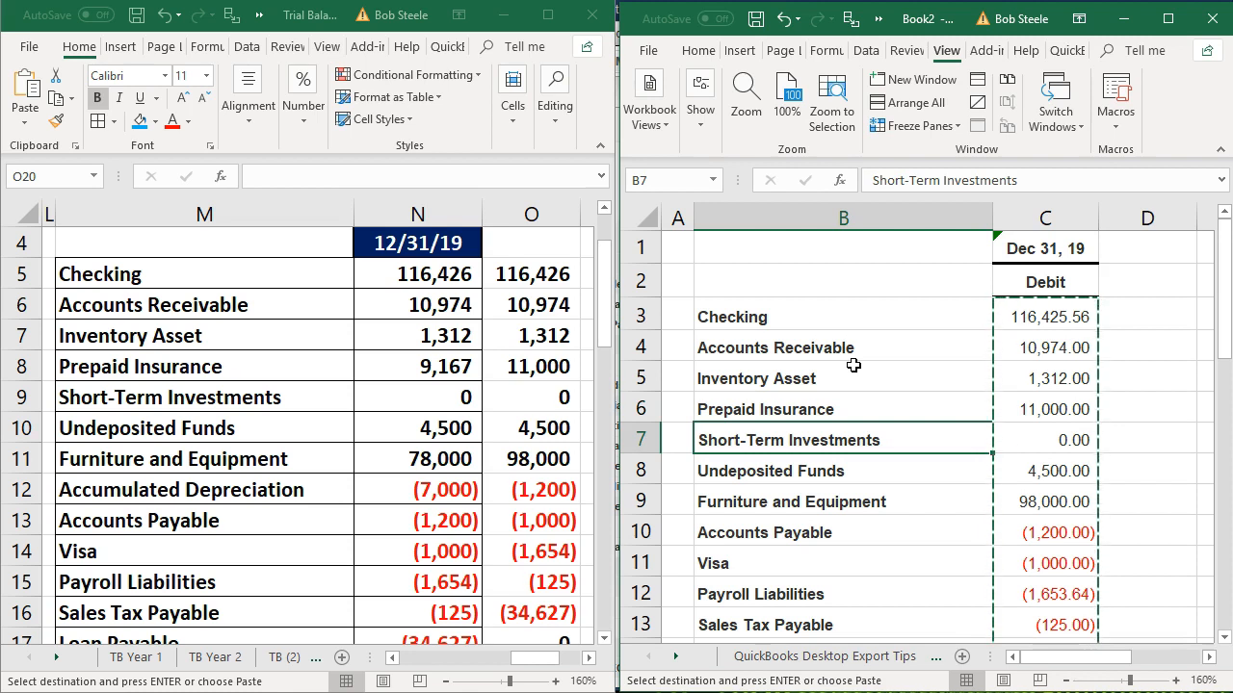
key("Down")
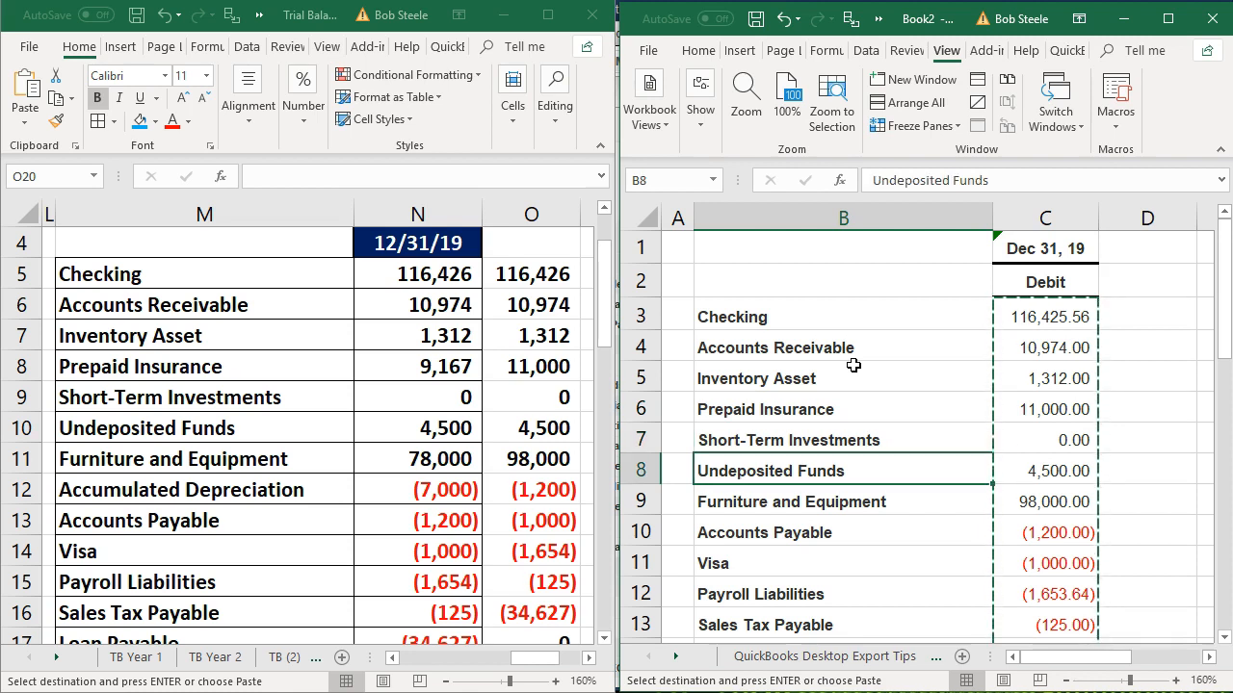
key("Down")
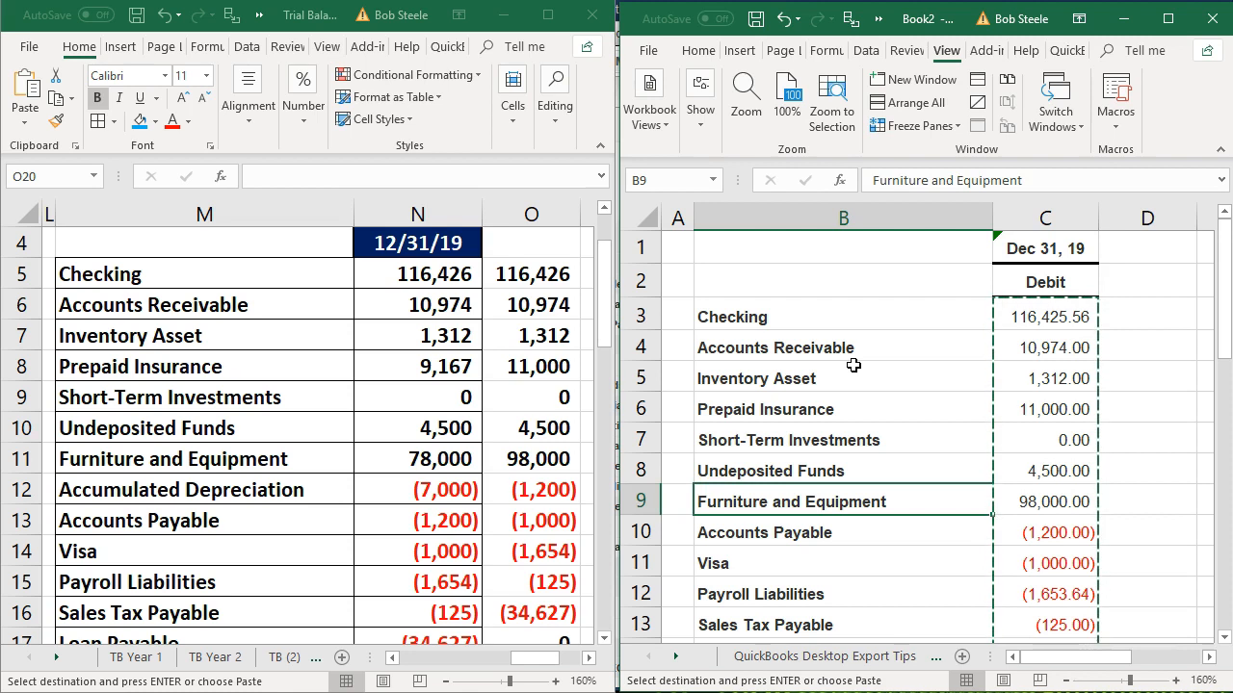
key("Down")
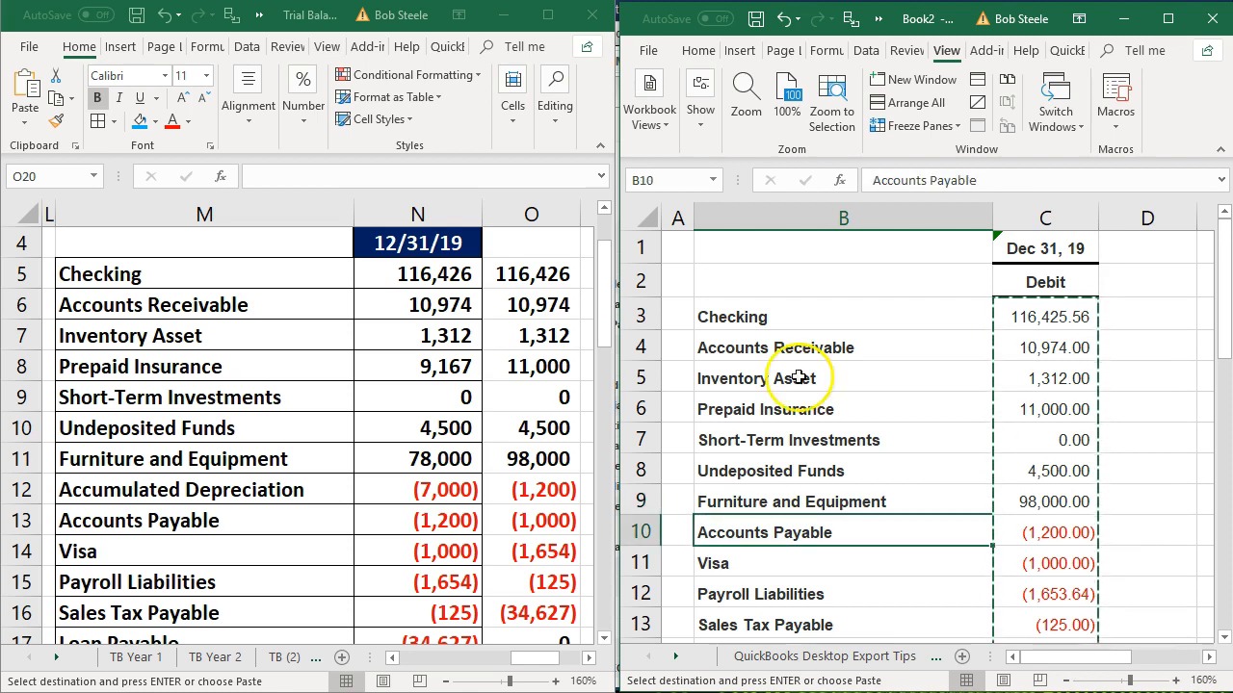
left_click(545, 481)
left_click_drag(545, 481, 537, 570)
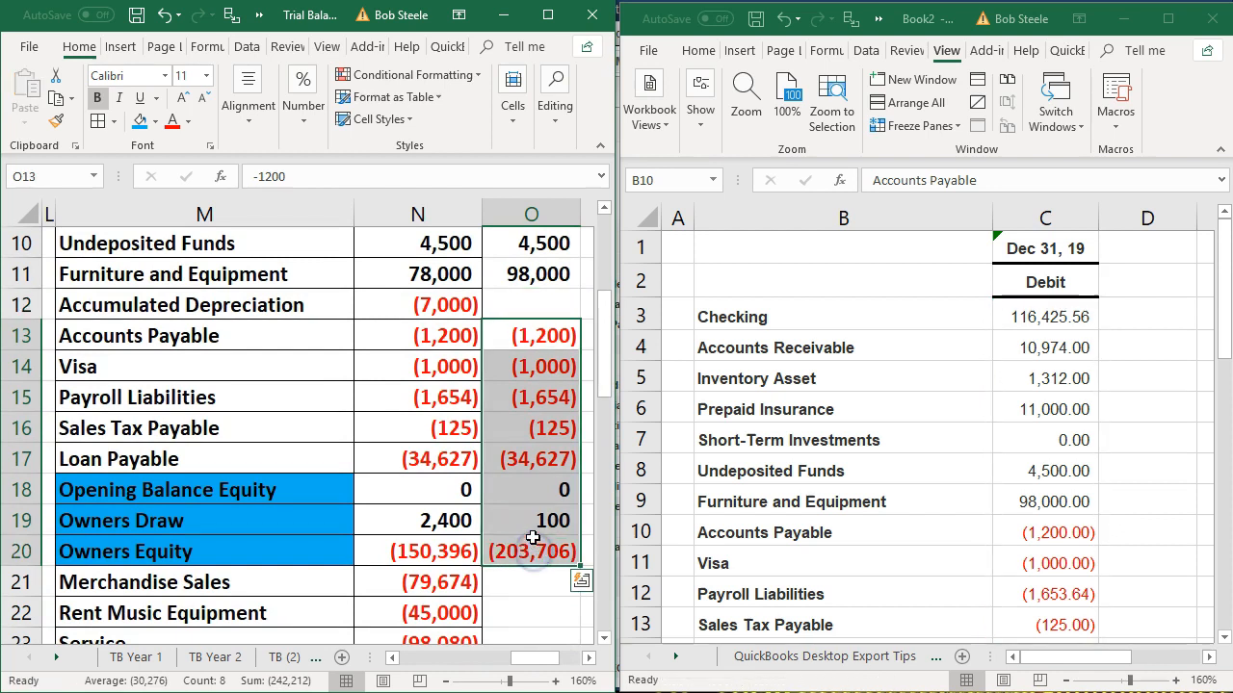
Check the shifted column O balances from Accounts Payable through Owners Equity against the account labels and column N
left_click(501, 336)
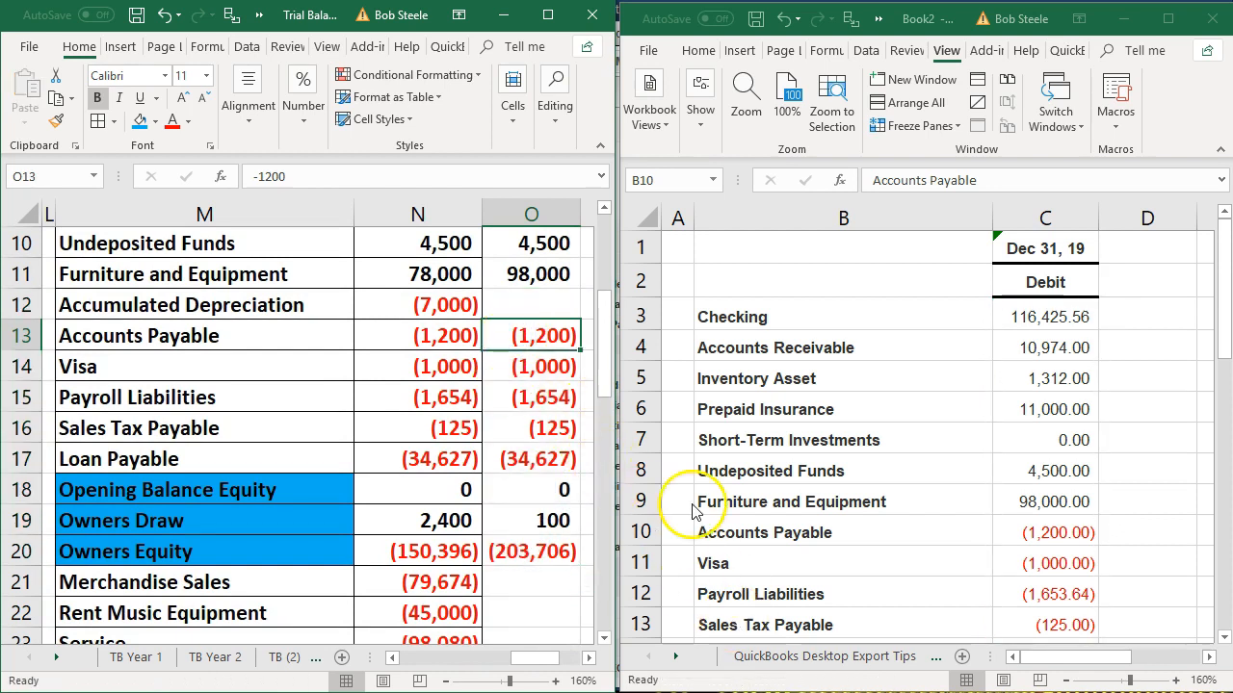
key("Down")
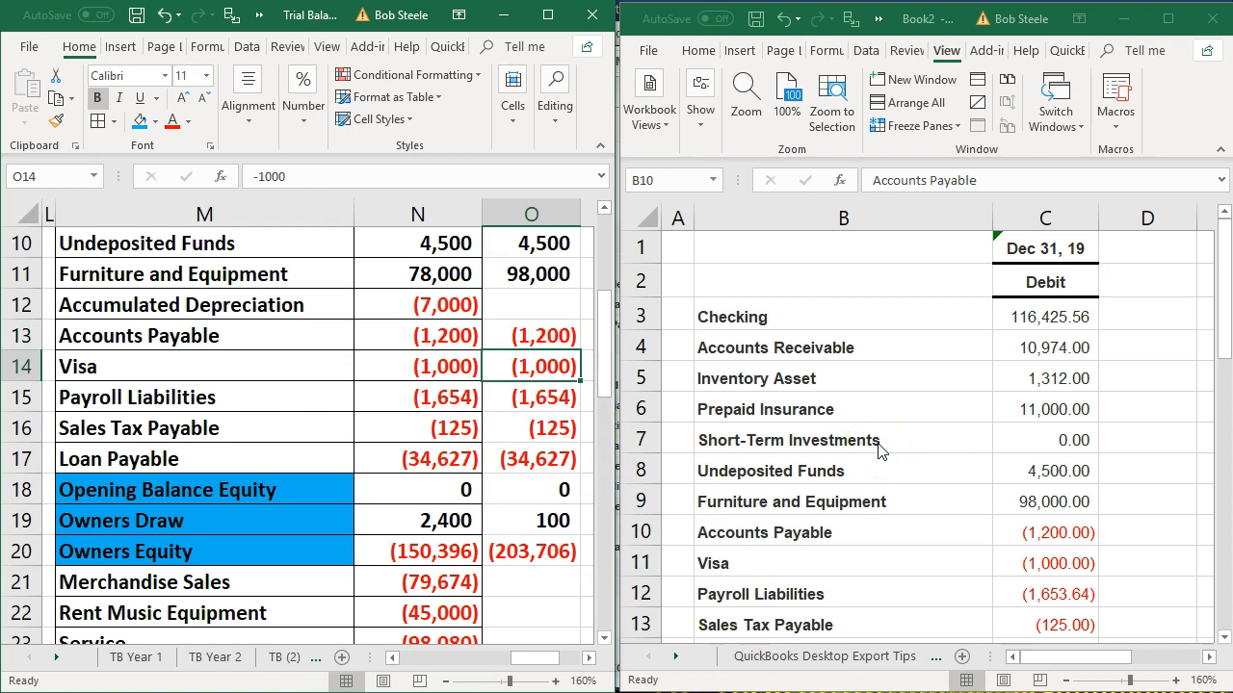
key("Down")
key("Down")
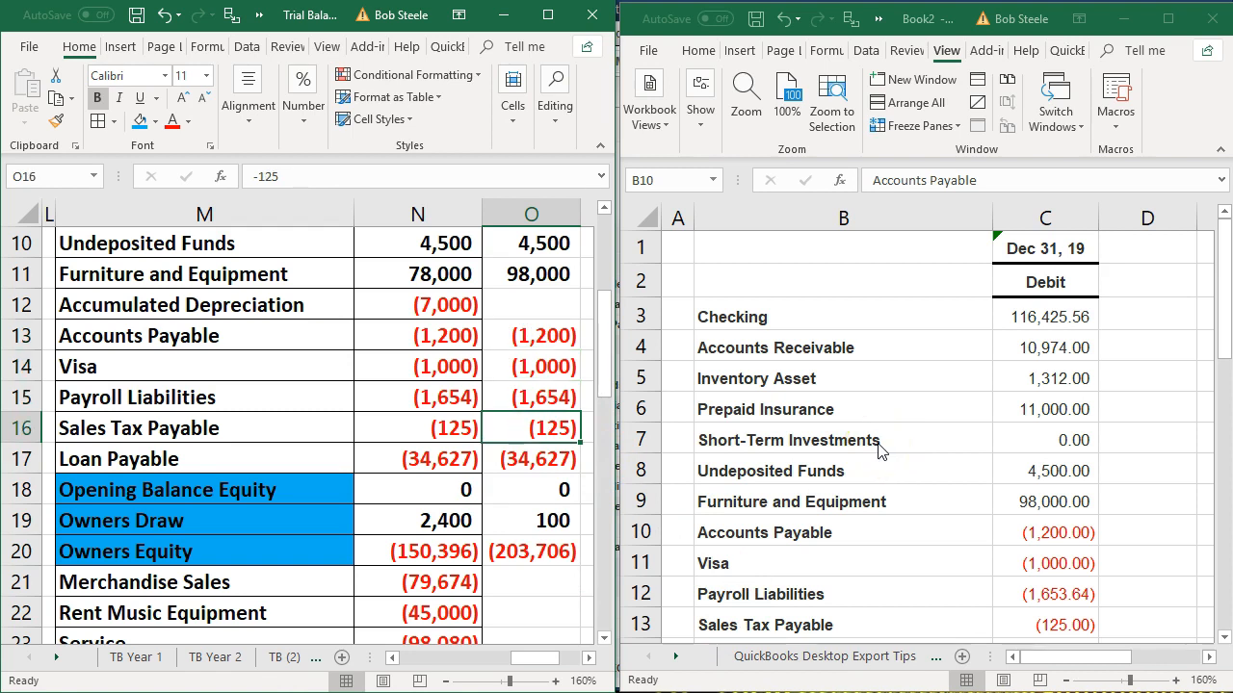
key("Down")
key("Down")
key("Down")
key("Down")
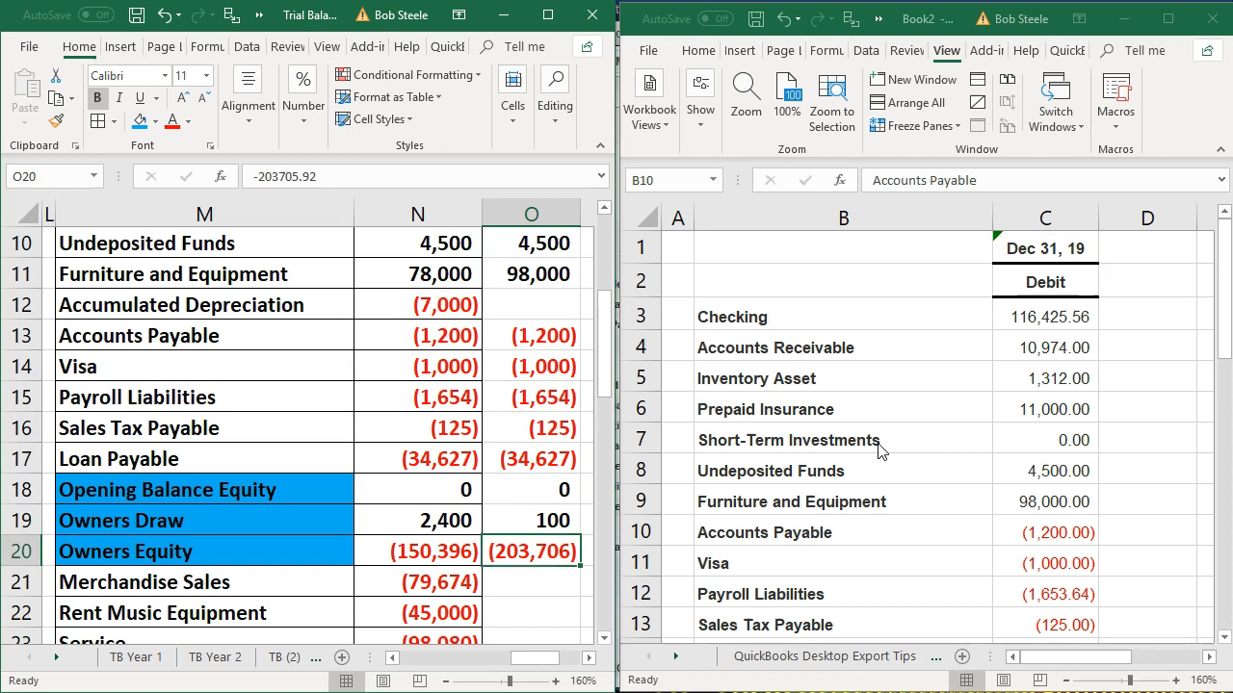
Widen the Trial Balance 2.xlsx window to the full screen width
left_click_drag(648, 477, 1227, 434)
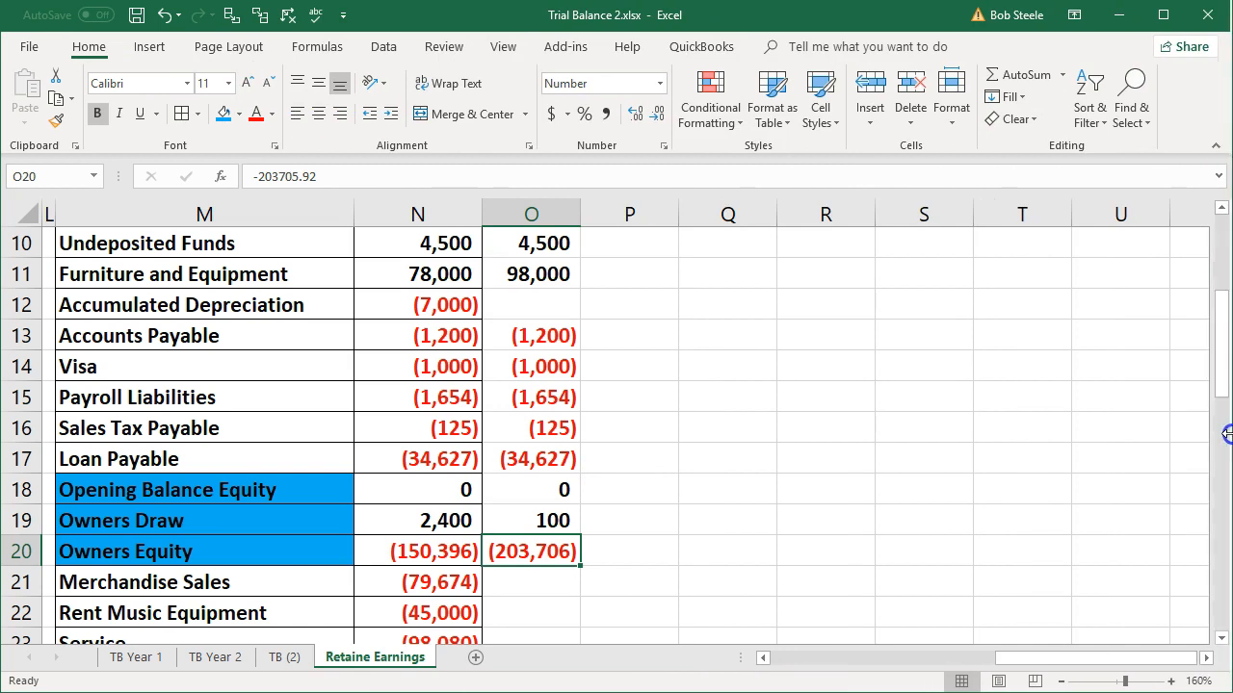
left_click(608, 489)
scroll(609, 490, "up", 3)
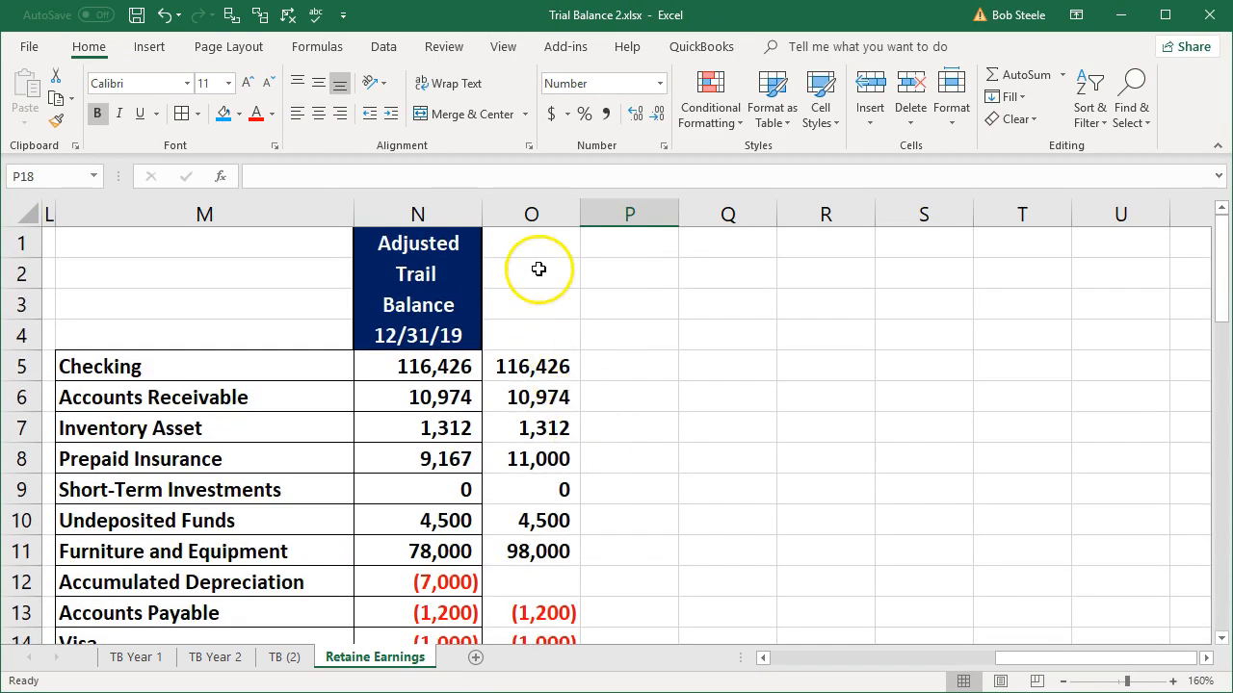
Head column O with QB, Trial and Balance in O1:O3, and link O4 to the date in N4
left_click(536, 243)
type("Q")
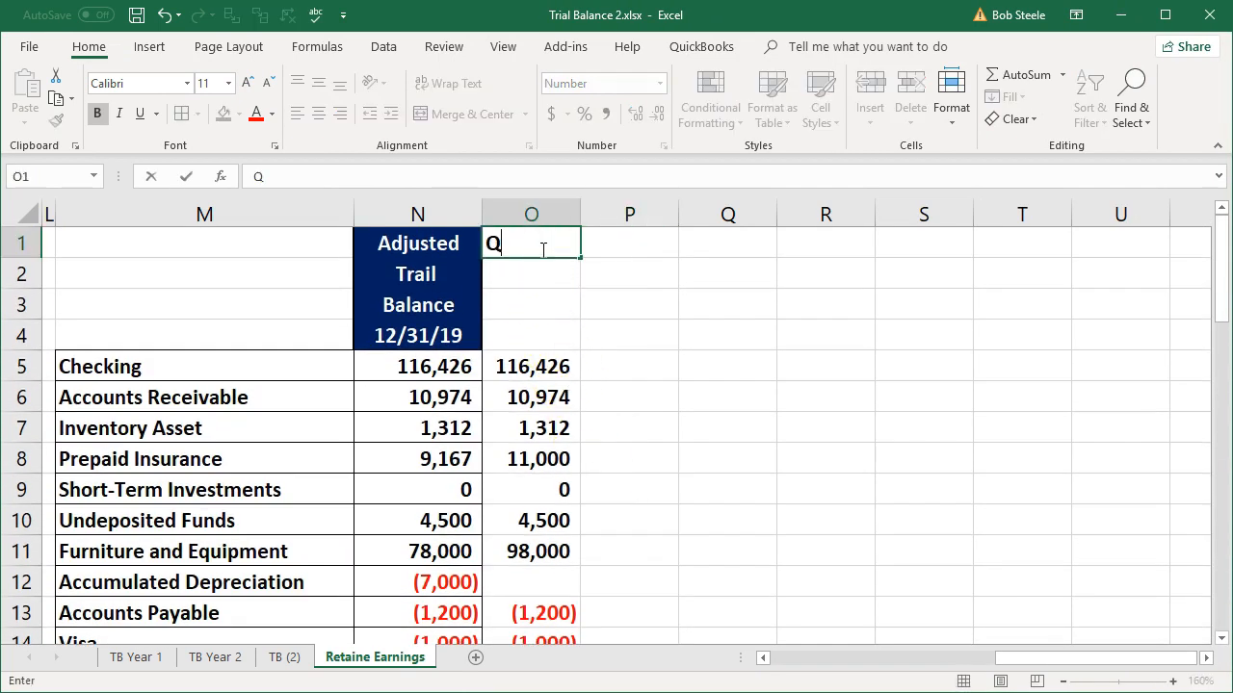
key("Return")
type("Trial")
key("Return")
type("Balance")
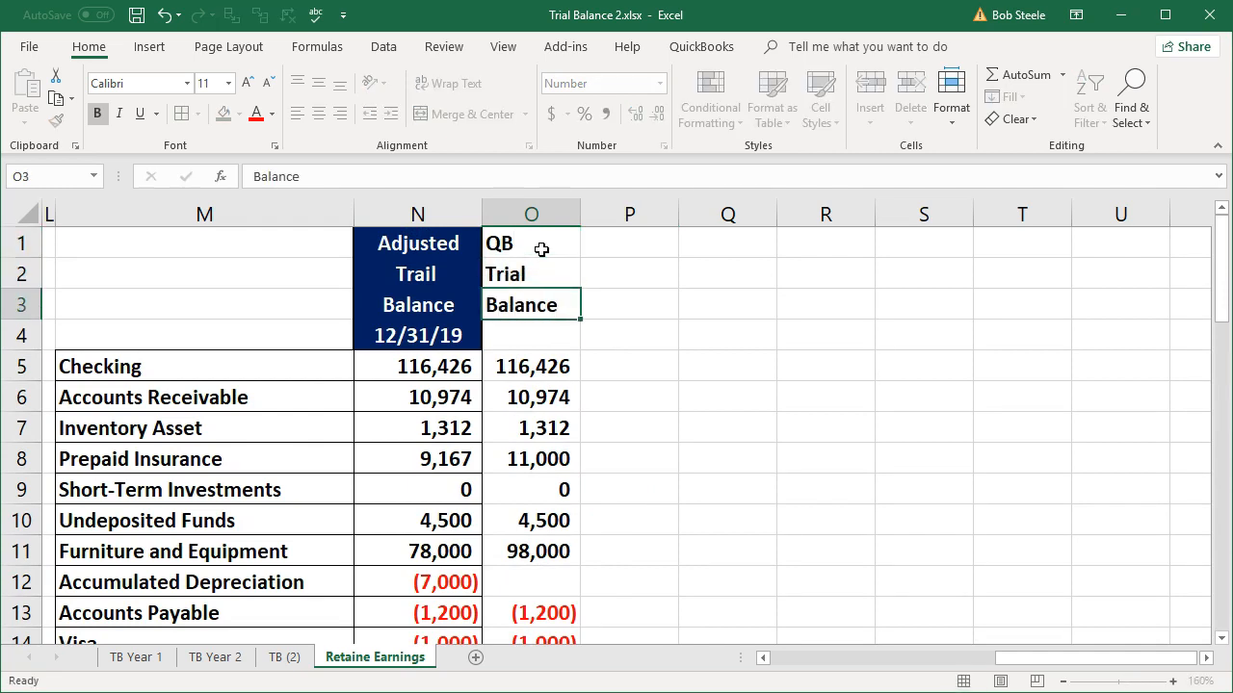
key("Return")
type("+")
key("Left")
key("Return")
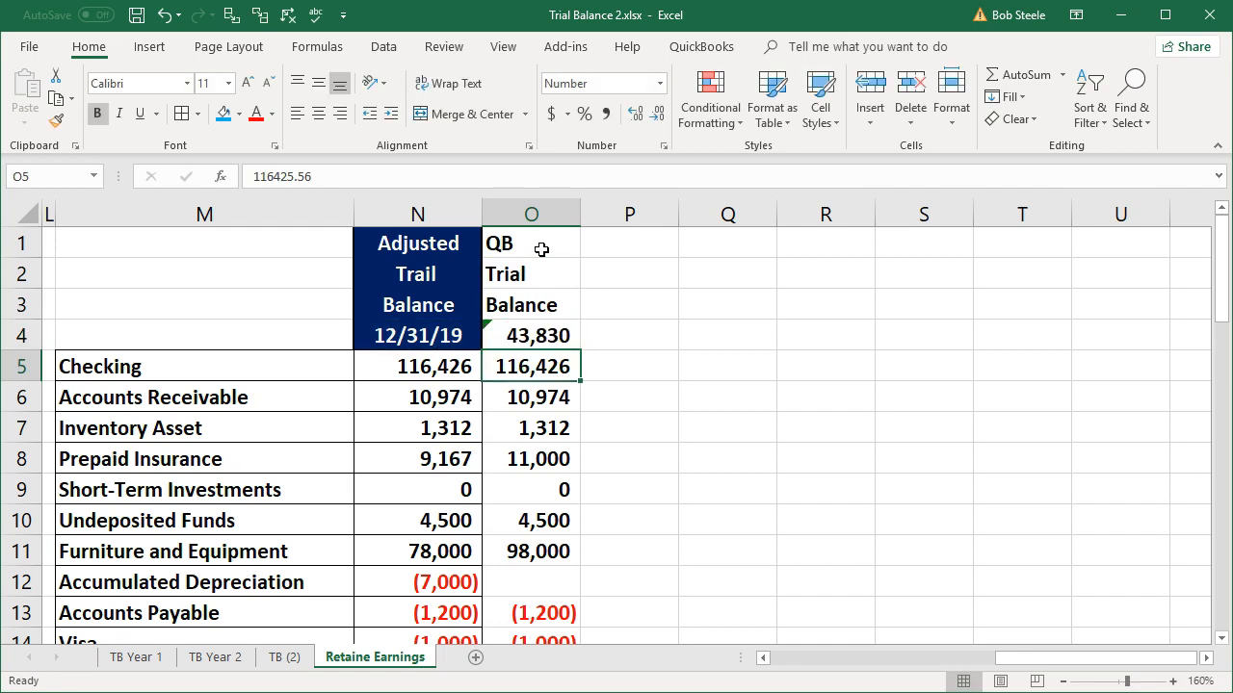
Copy the header formatting from N1:N4 onto O1:O4
left_click_drag(426, 243, 427, 332)
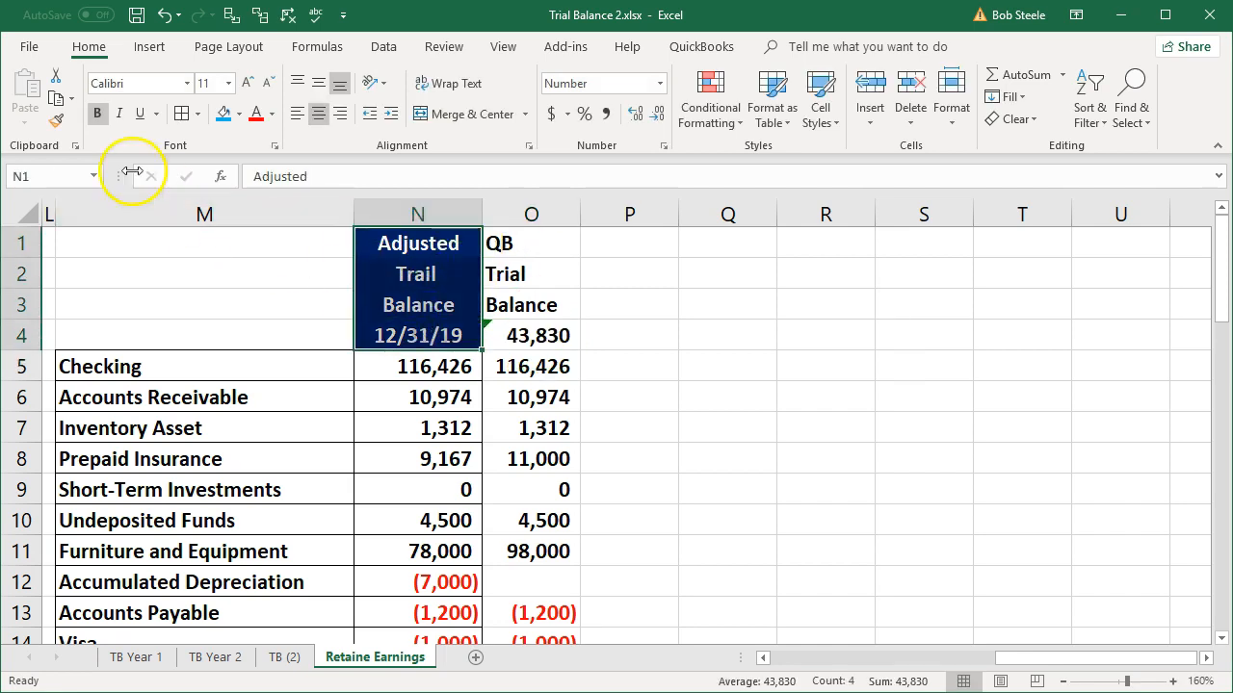
left_click(56, 120)
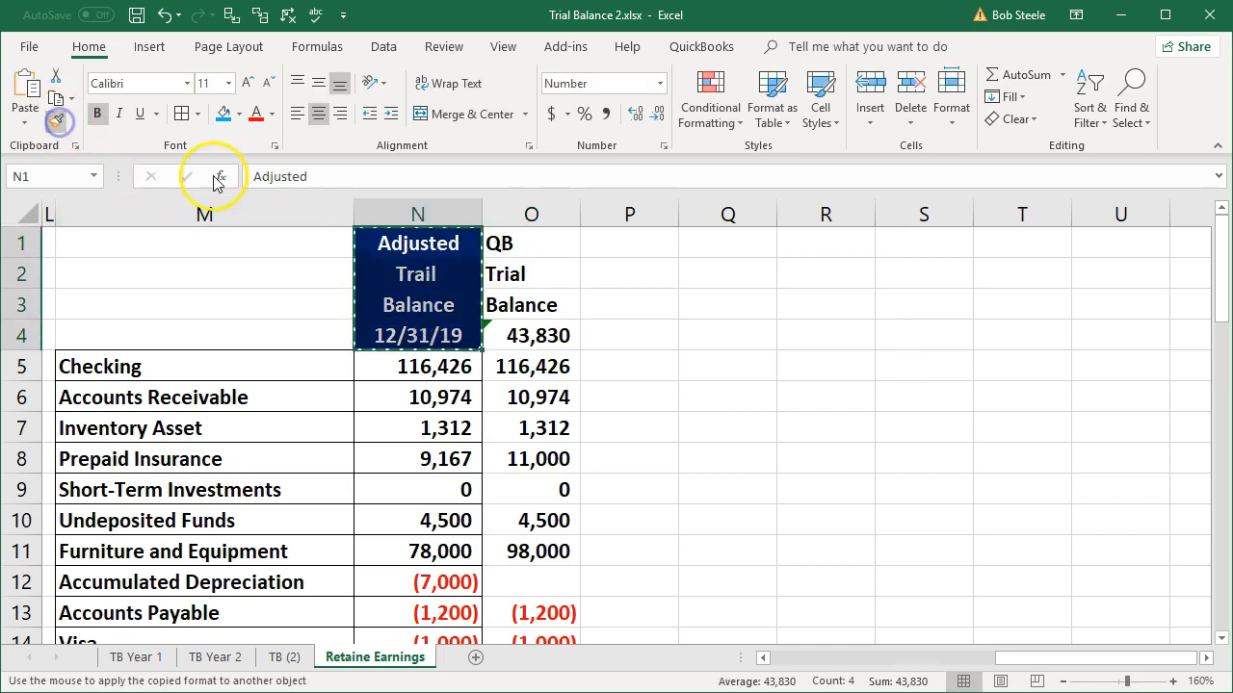
left_click(544, 251)
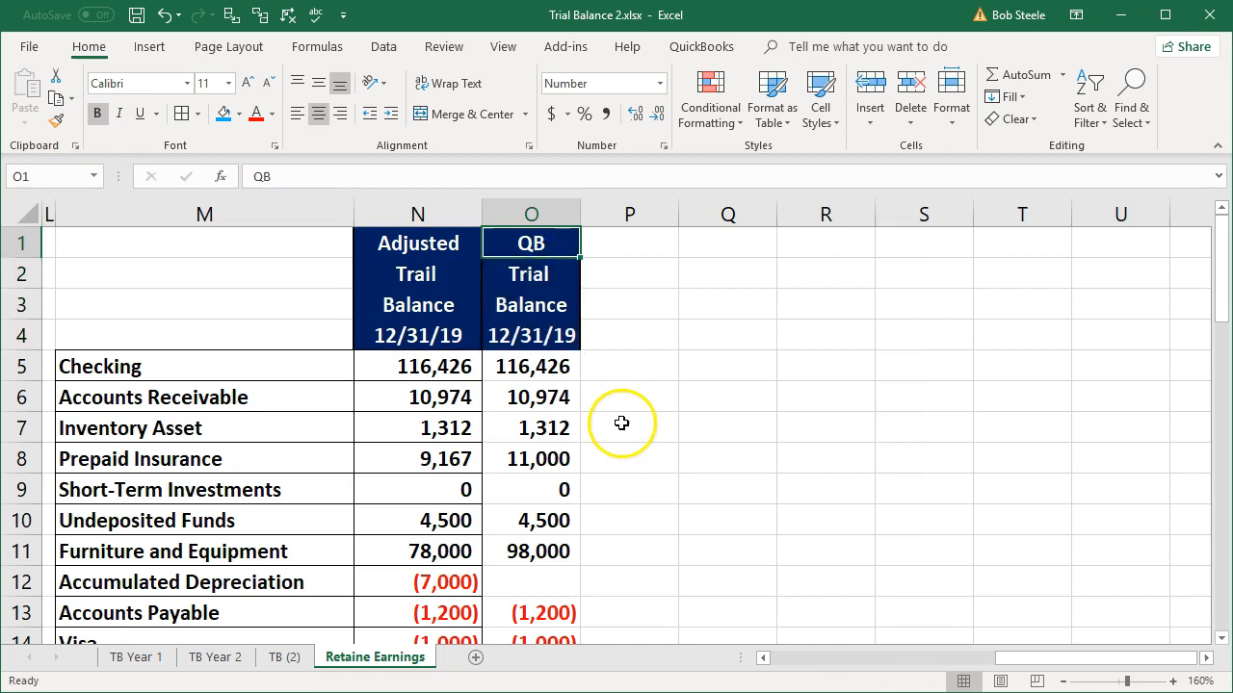
Compare the adjusted and QB trial balance amounts for Prepaid Insurance in N8 and O8
left_click(598, 399)
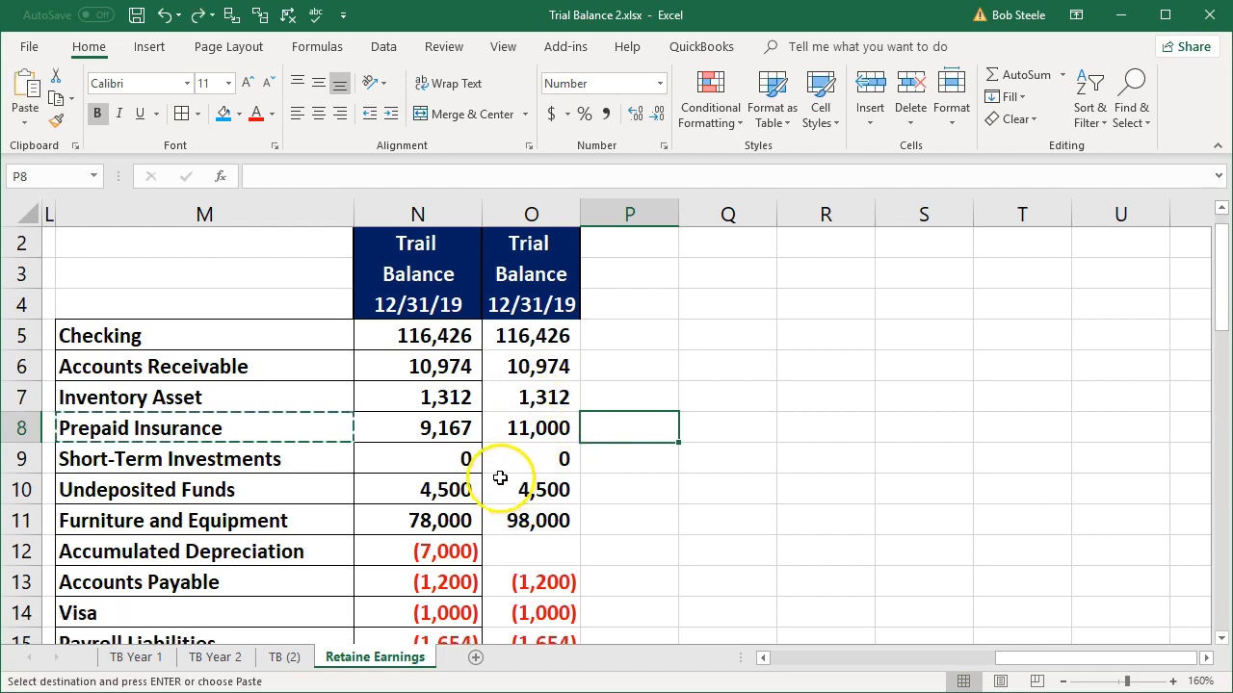
left_click_drag(445, 430, 513, 424)
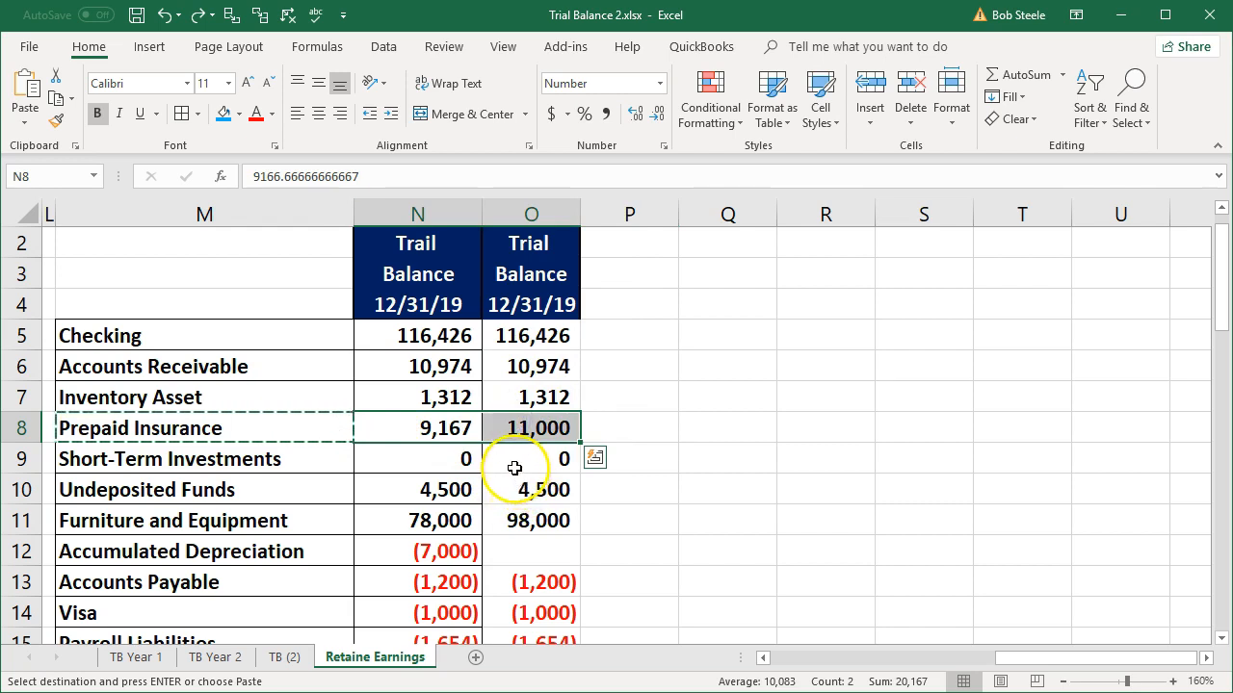
left_click(433, 428)
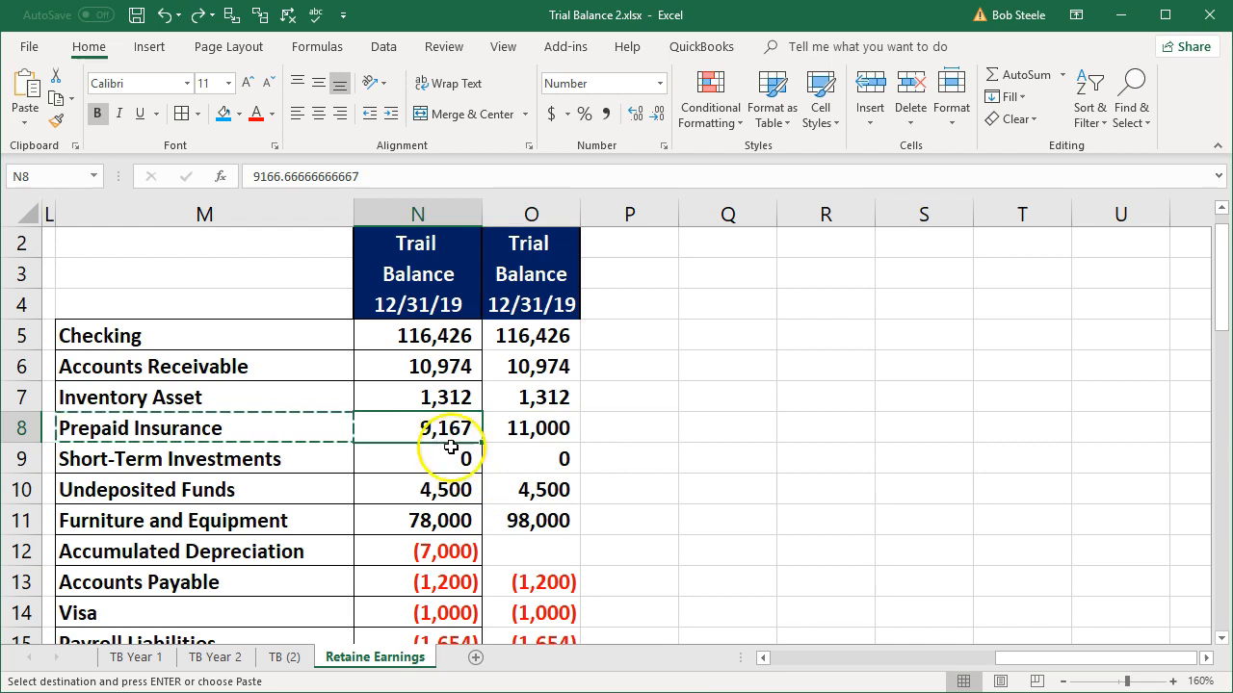
scroll(540, 482, "up", 1)
left_click(536, 459)
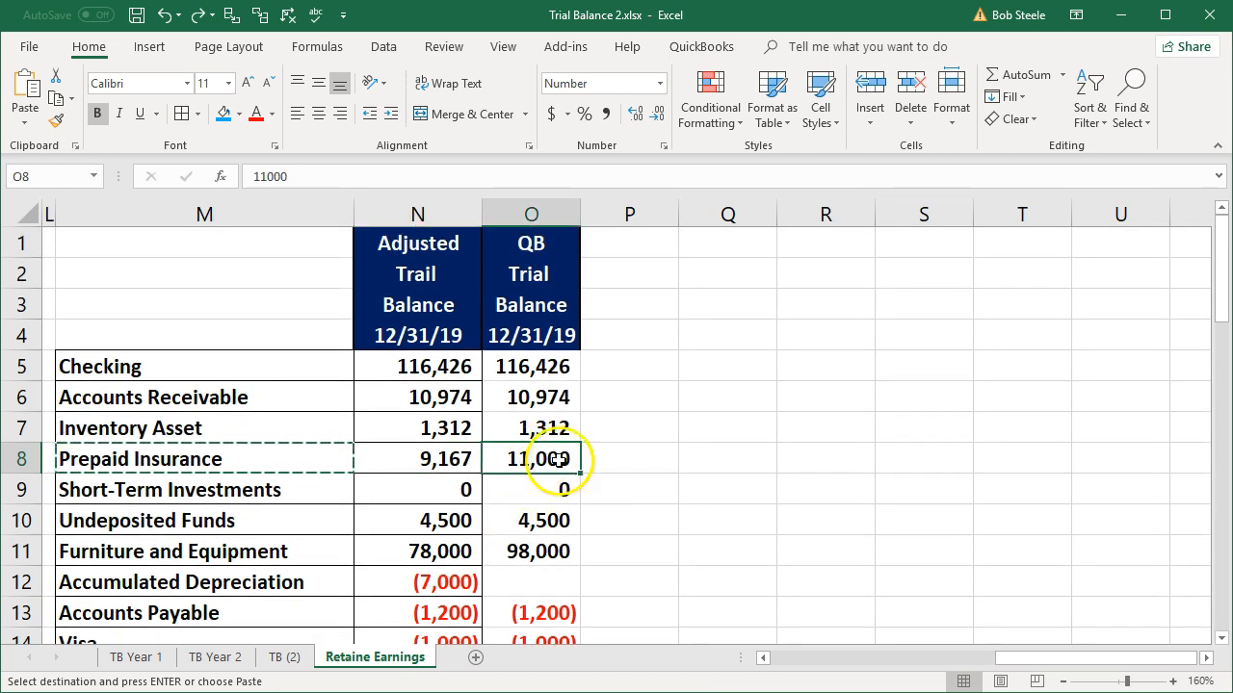
left_click(636, 459)
left_click(544, 466)
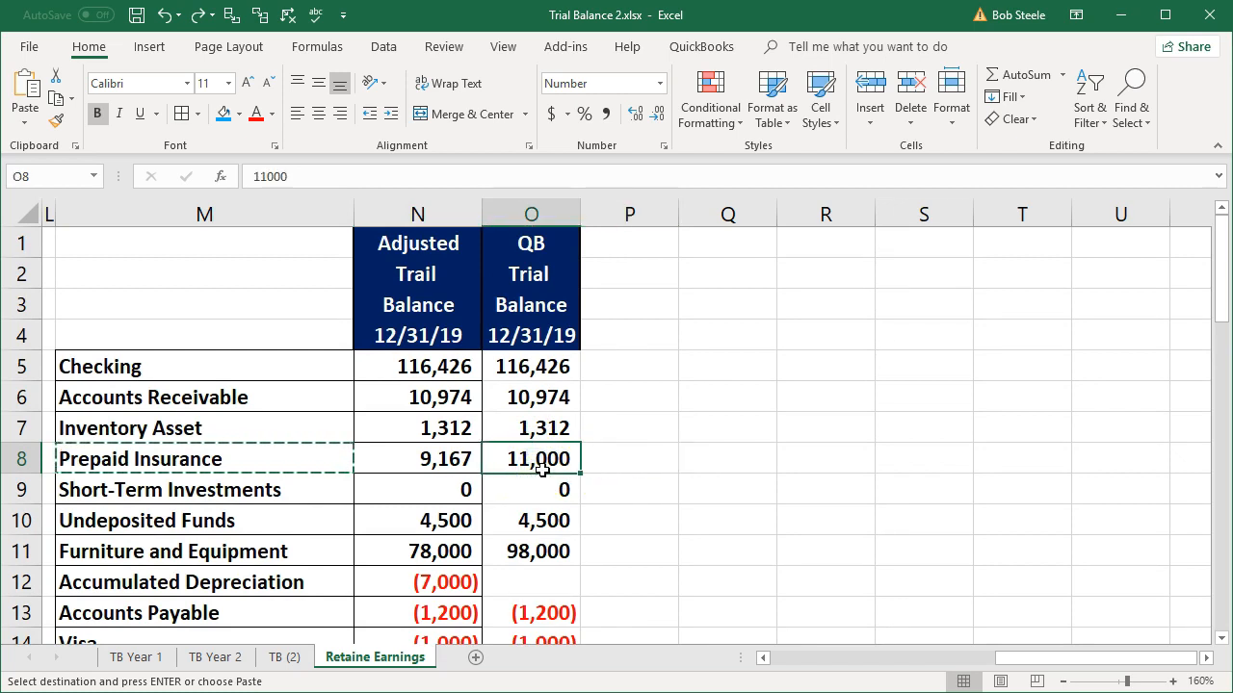
Calculate the Prepaid Insurance difference in P8 with the formula =N8-O8
left_click(604, 462)
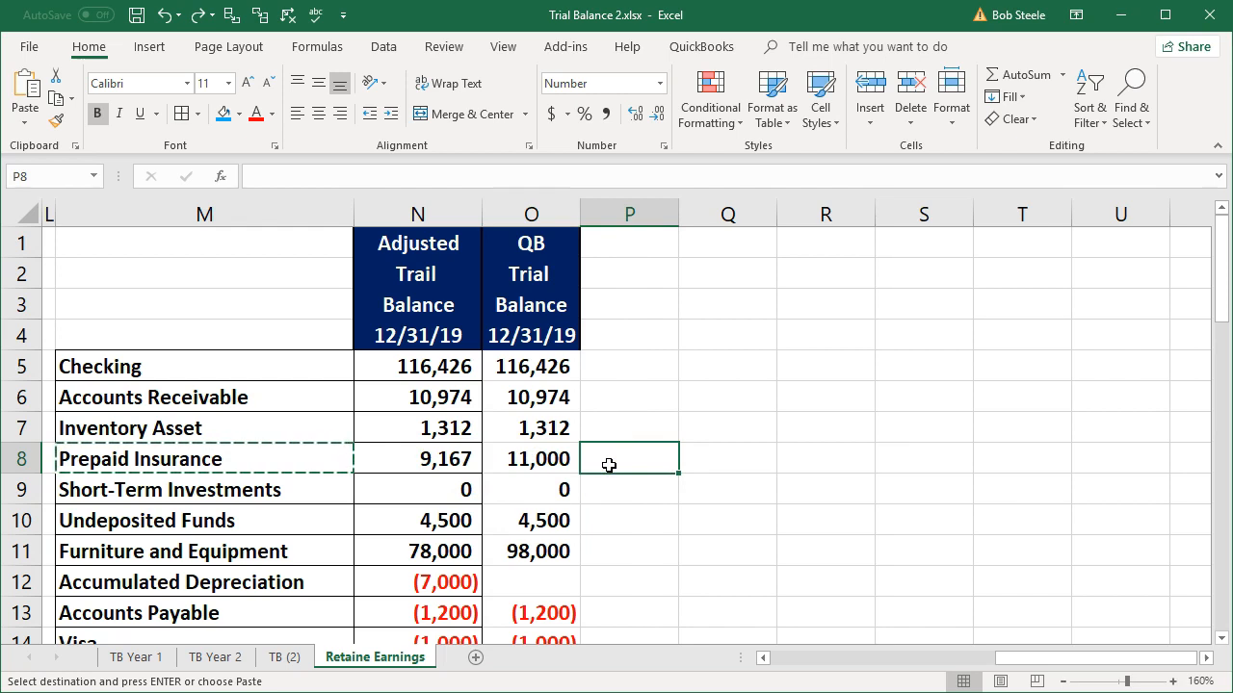
type("=")
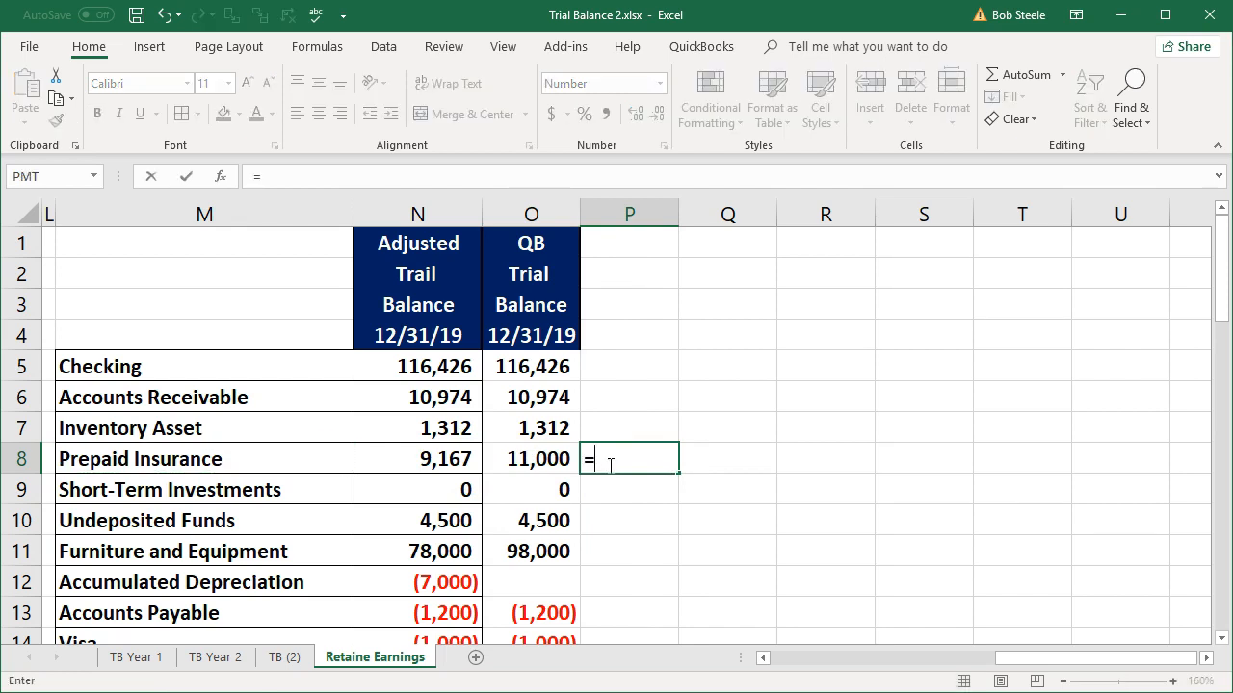
key("Left")
key("Left")
type("-")
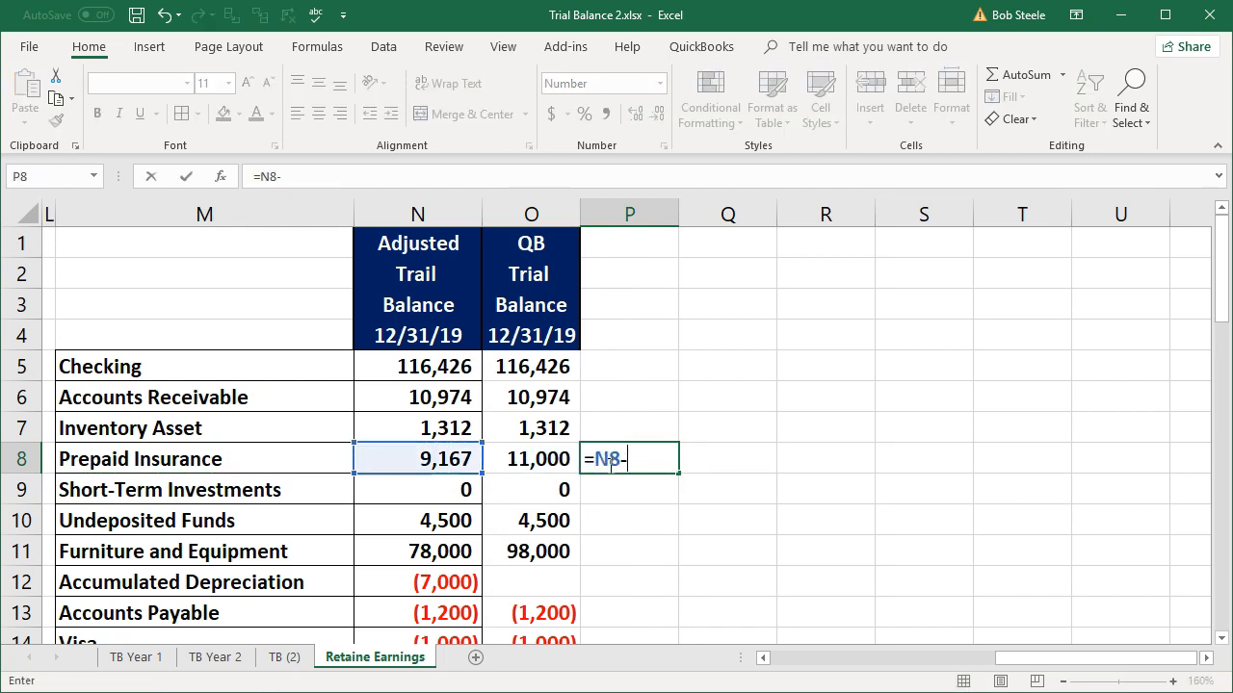
key("Left")
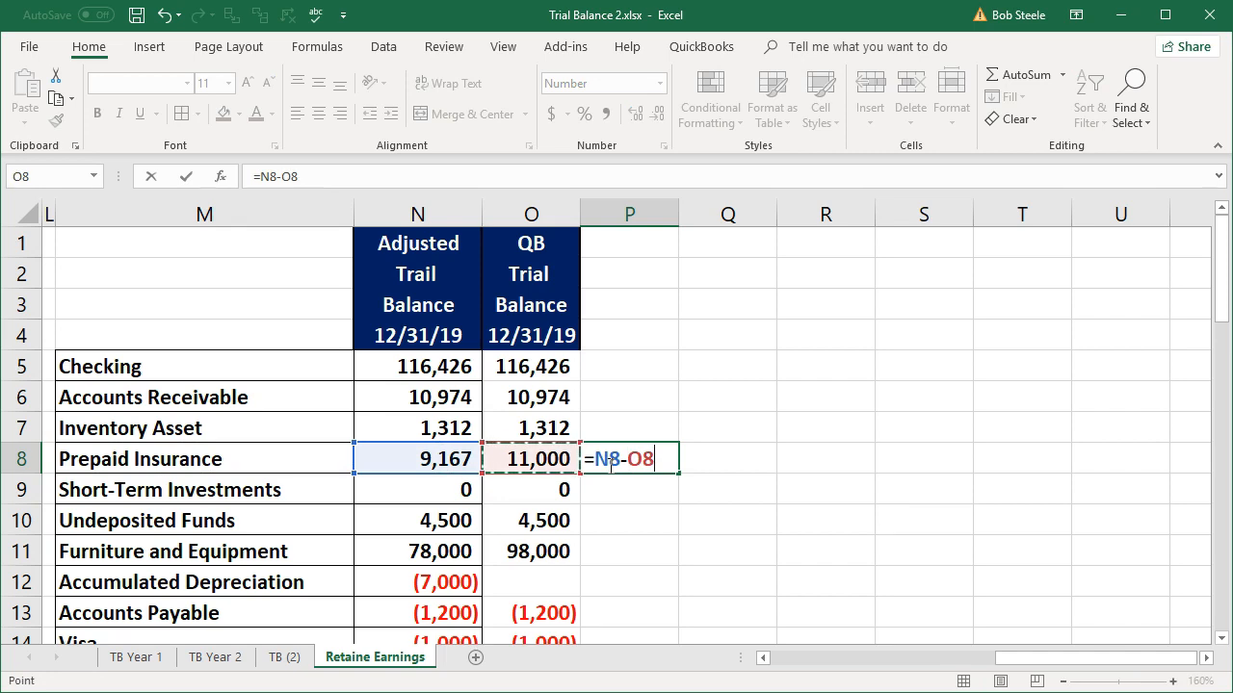
key("Return")
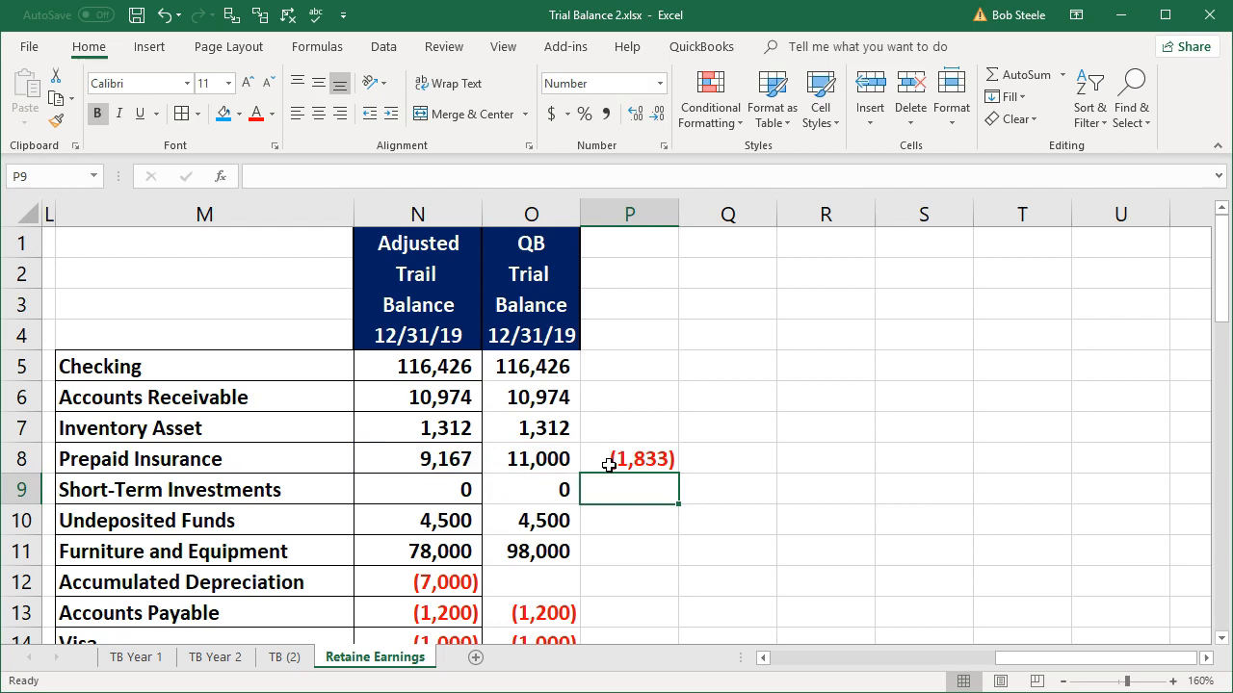
Fill the P8 difference formula up to P5 and down to P20, through Owners Equity
left_click(611, 462)
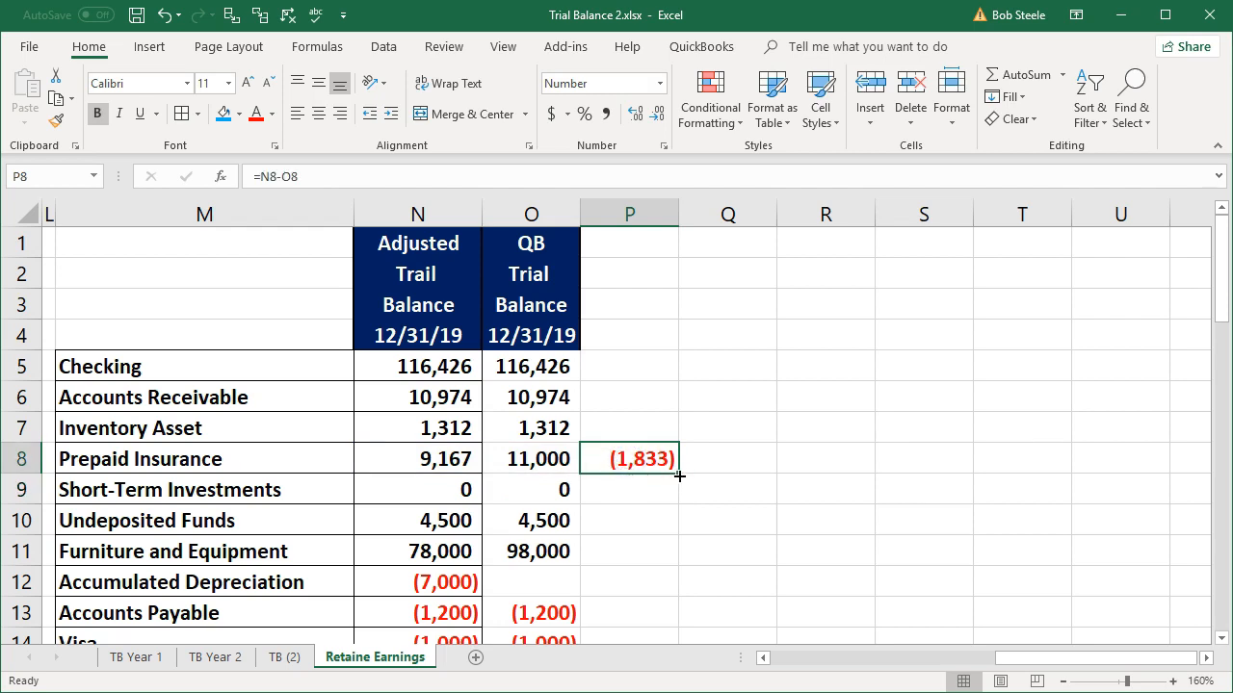
left_click_drag(682, 472, 675, 365)
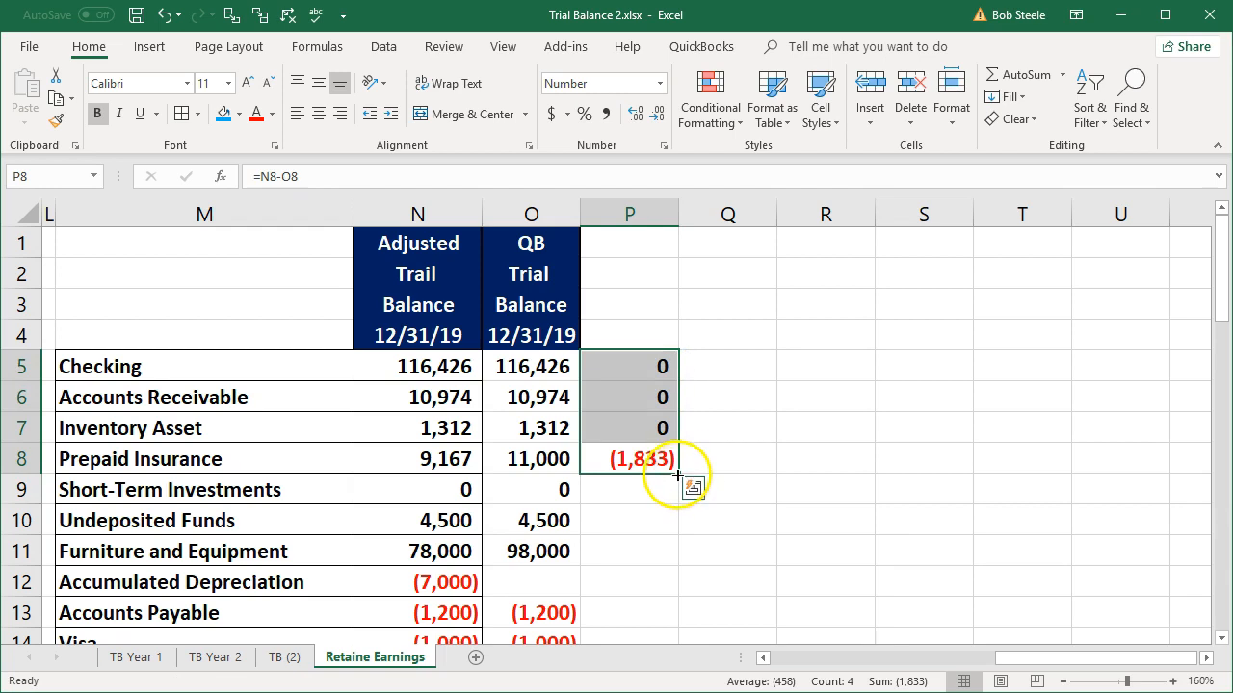
mouse_move(677, 473)
left_mouse_down()
mouse_move(675, 681)
mouse_move(613, 432)
mouse_move(638, 197)
mouse_move(610, 495)
left_mouse_up()
scroll(746, 476, "up", 4)
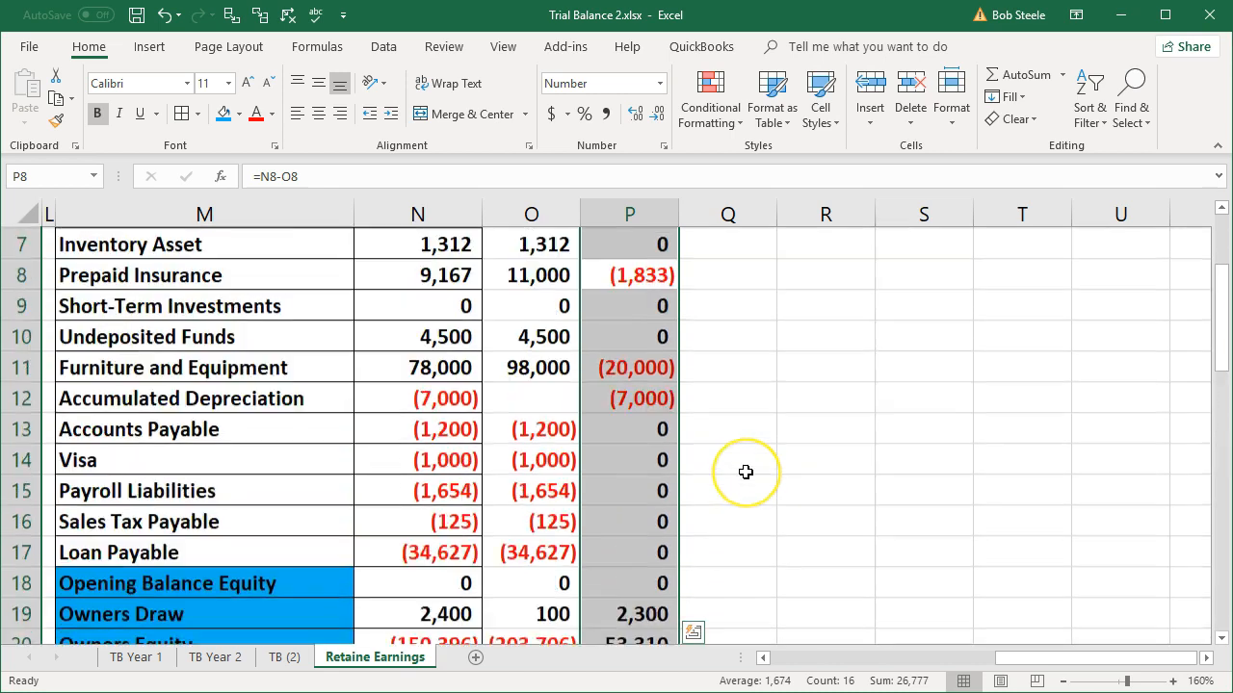
Delete rows 21 through 47, removing the income and expense accounts from Merchandise Sales down to the last non-deductible item
scroll(745, 472, "down", 3)
scroll(745, 472, "down", 1)
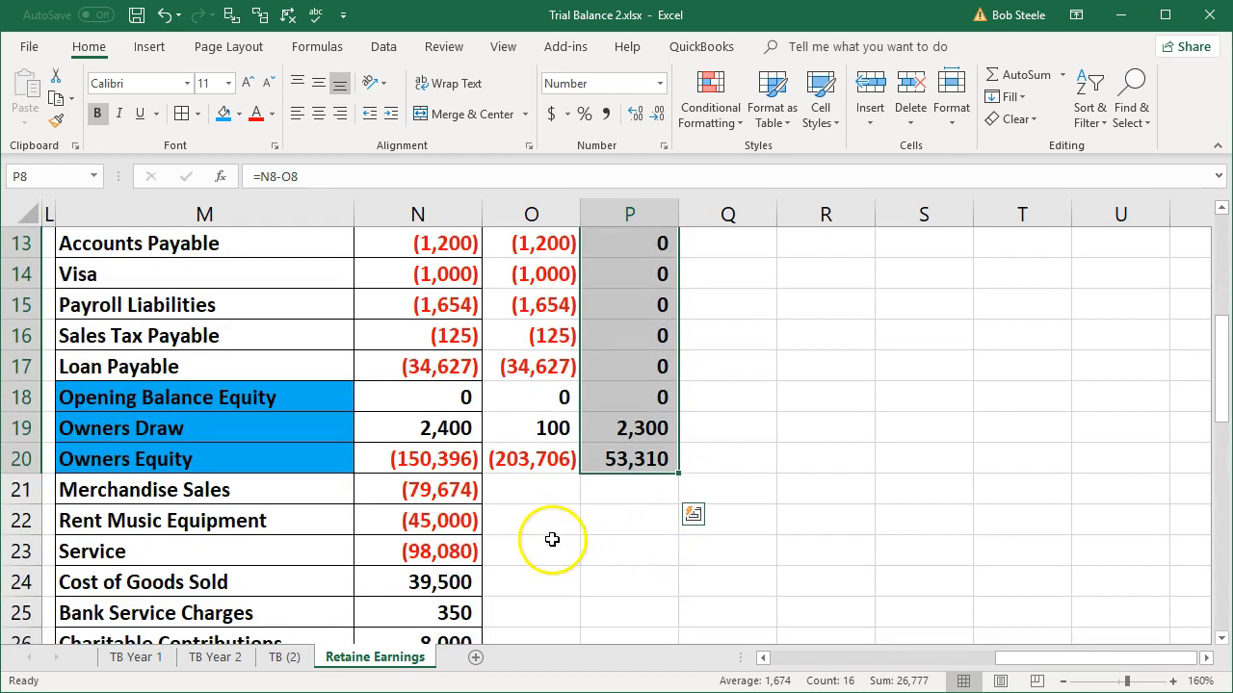
left_click(430, 493)
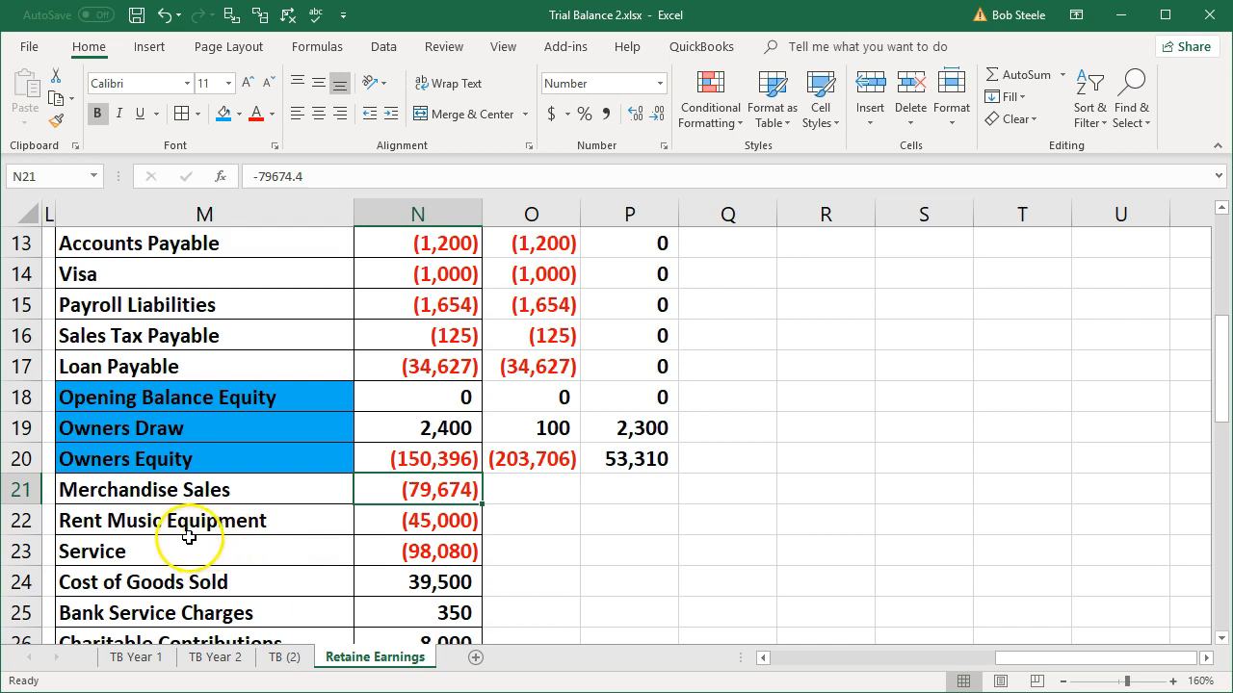
left_click(123, 493)
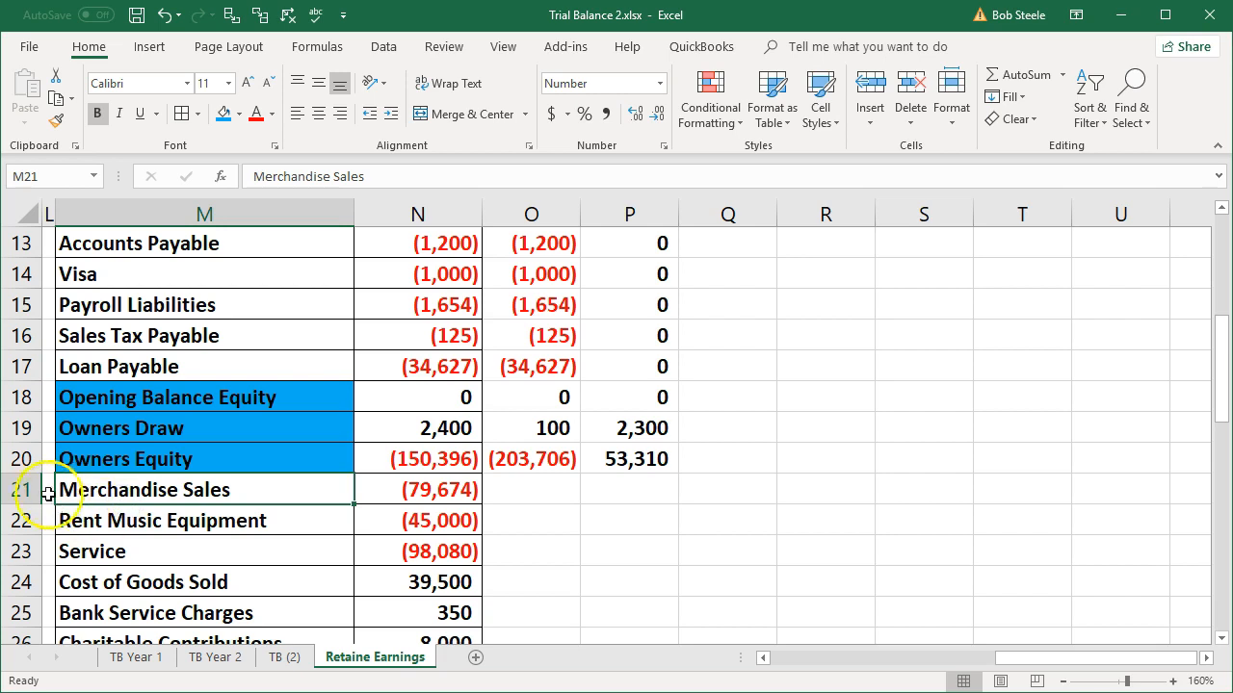
left_click_drag(19, 489, 45, 484)
right_click(168, 461)
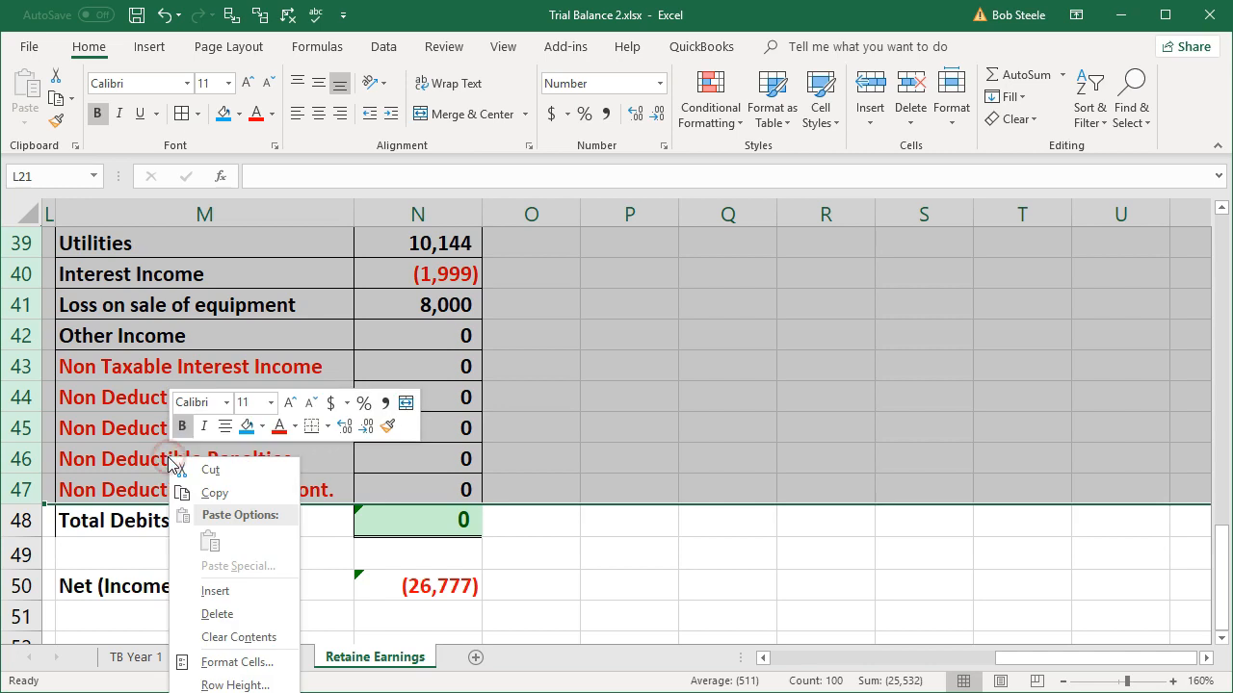
left_click(212, 613)
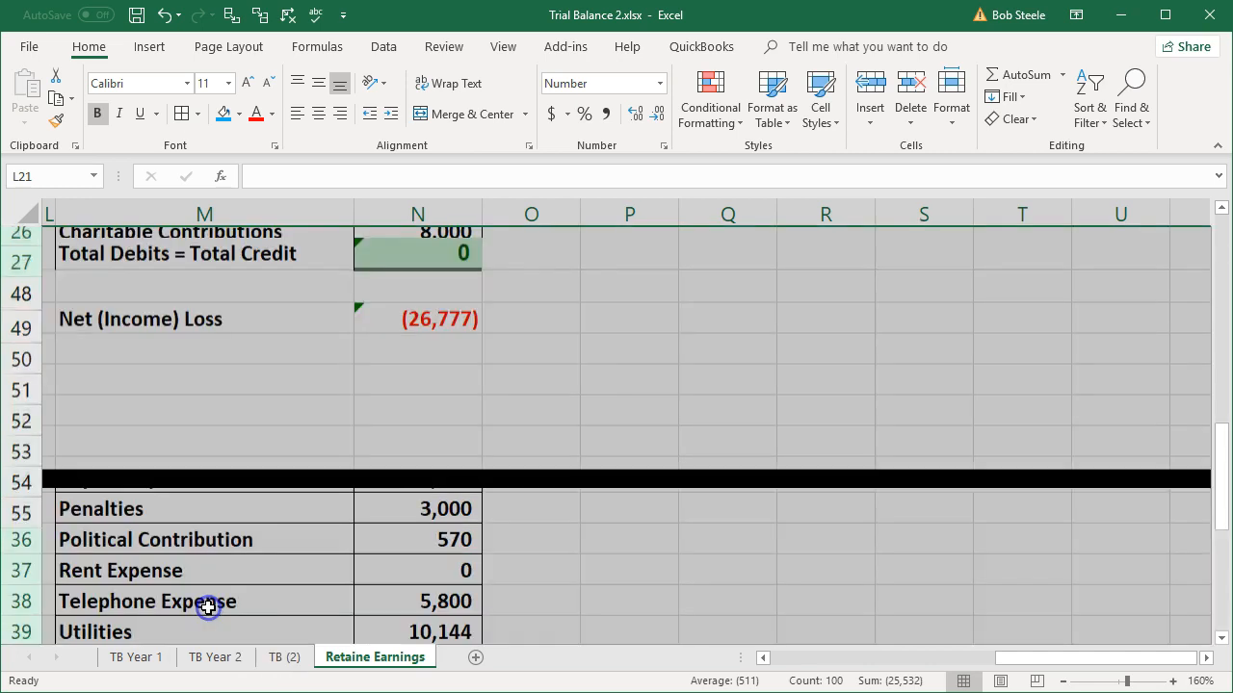
left_click(267, 575)
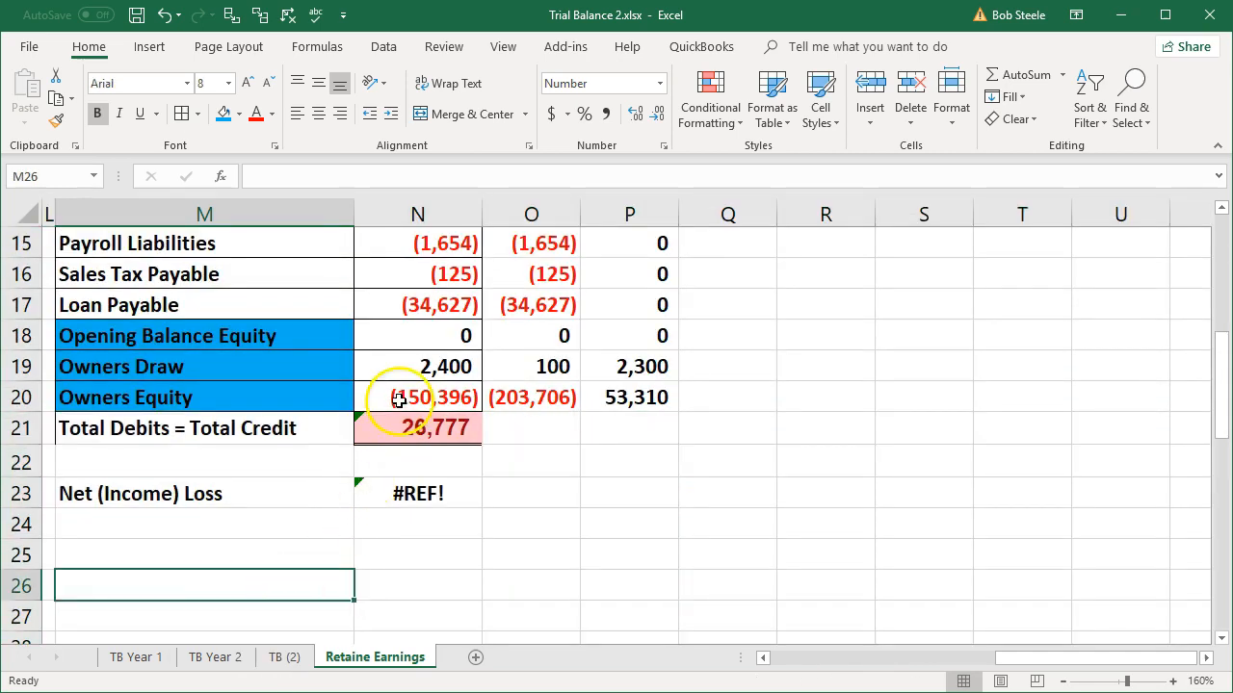
Replace the adjusted Owners Equity balance in N20 with -177173 so it includes the closed net income
left_click(367, 397)
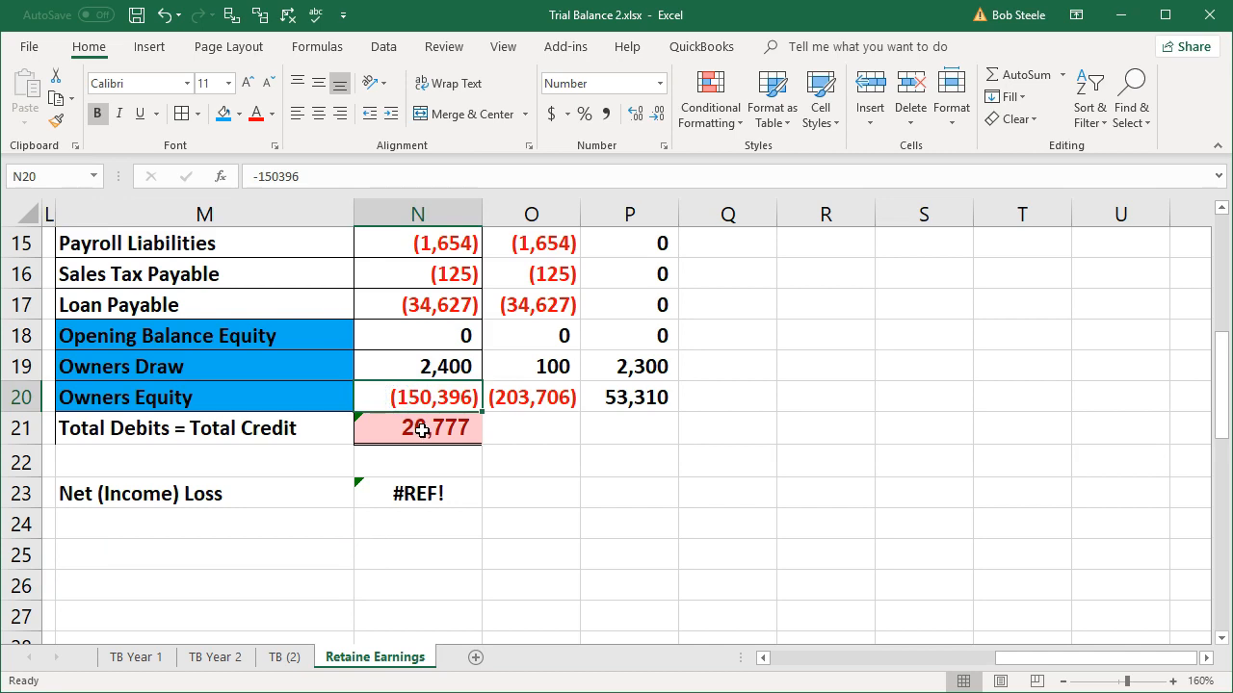
key("Delete")
key("Down")
key("Up")
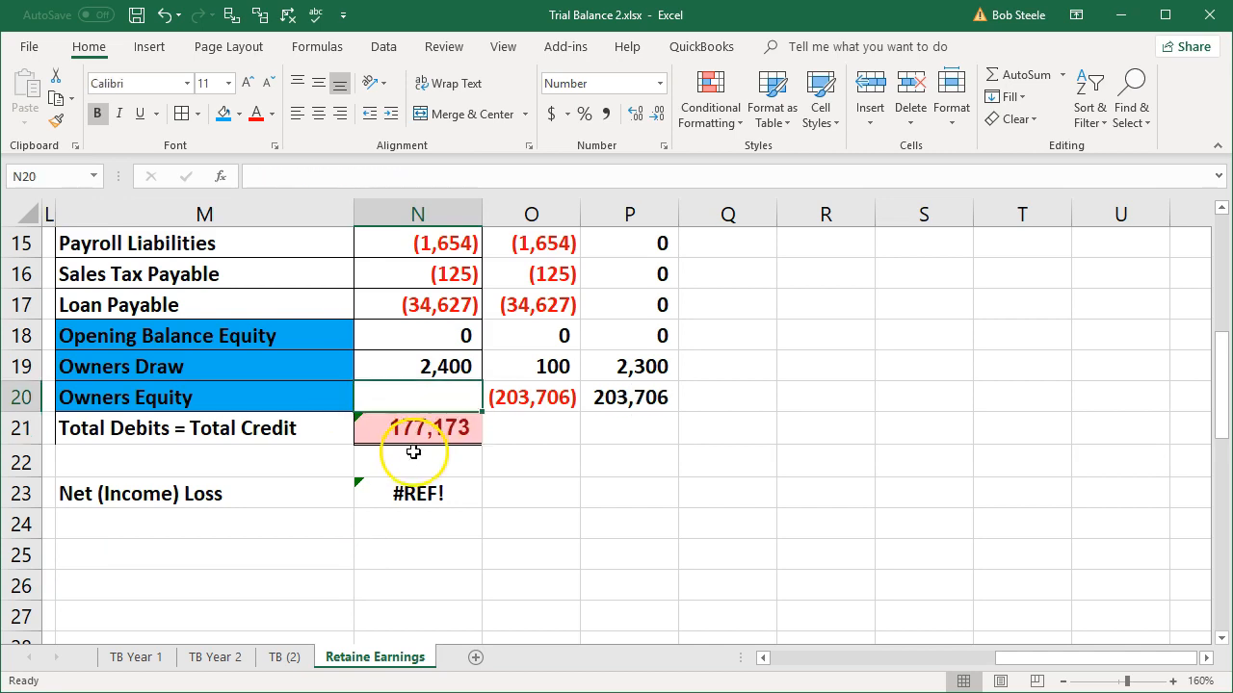
type("-177173")
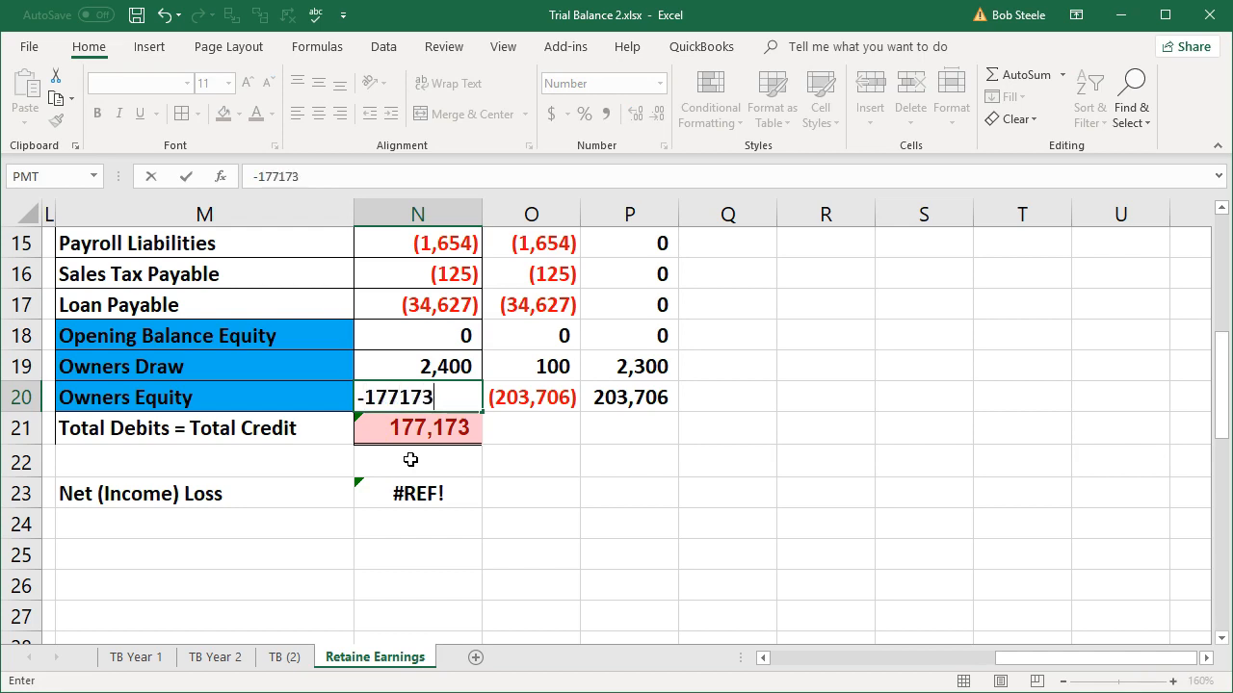
key("ctrl+Return")
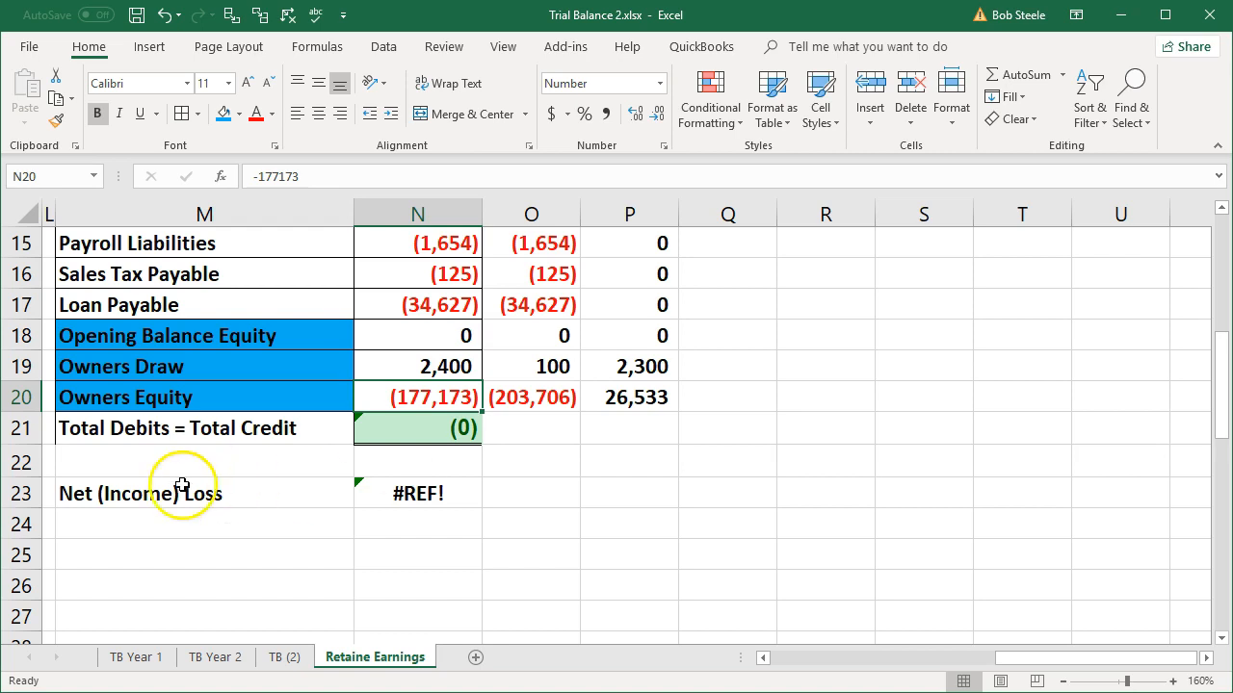
Delete row 23 containing the Net (Income) Loss line
left_click(21, 493)
right_click(120, 491)
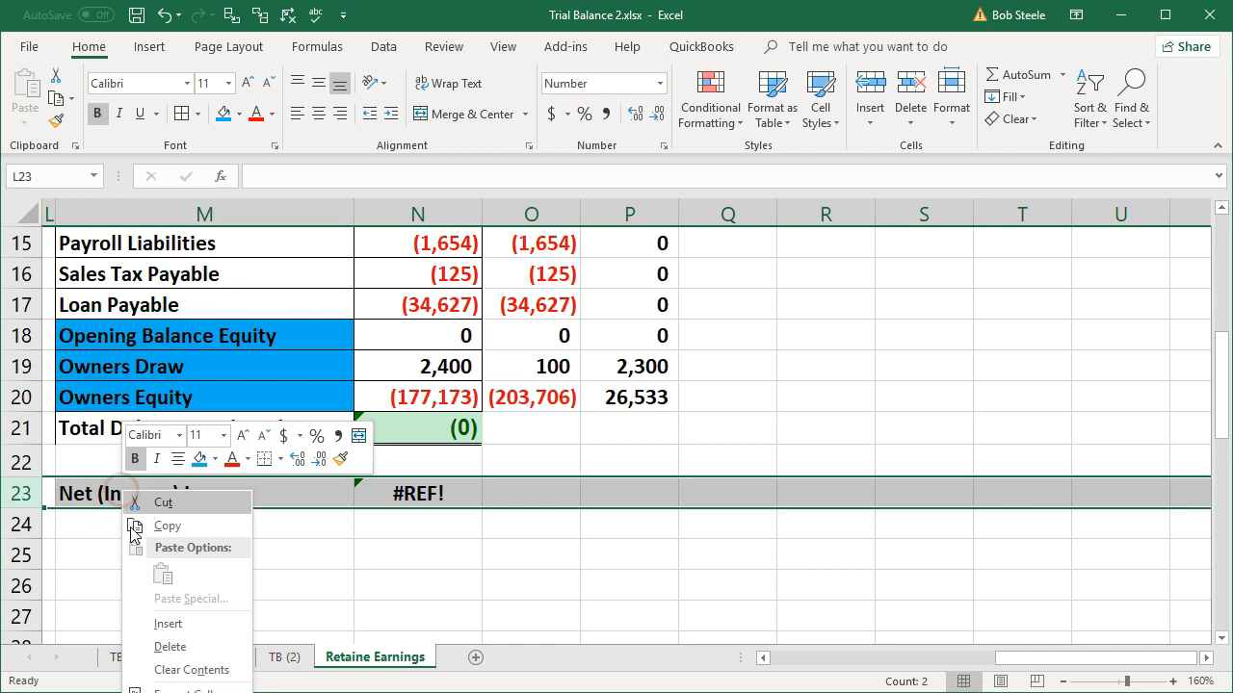
left_click(135, 648)
left_click(694, 585)
Examine the Owners Equity balances in row 20 and the account differences in column P
scroll(687, 565, "up", 4)
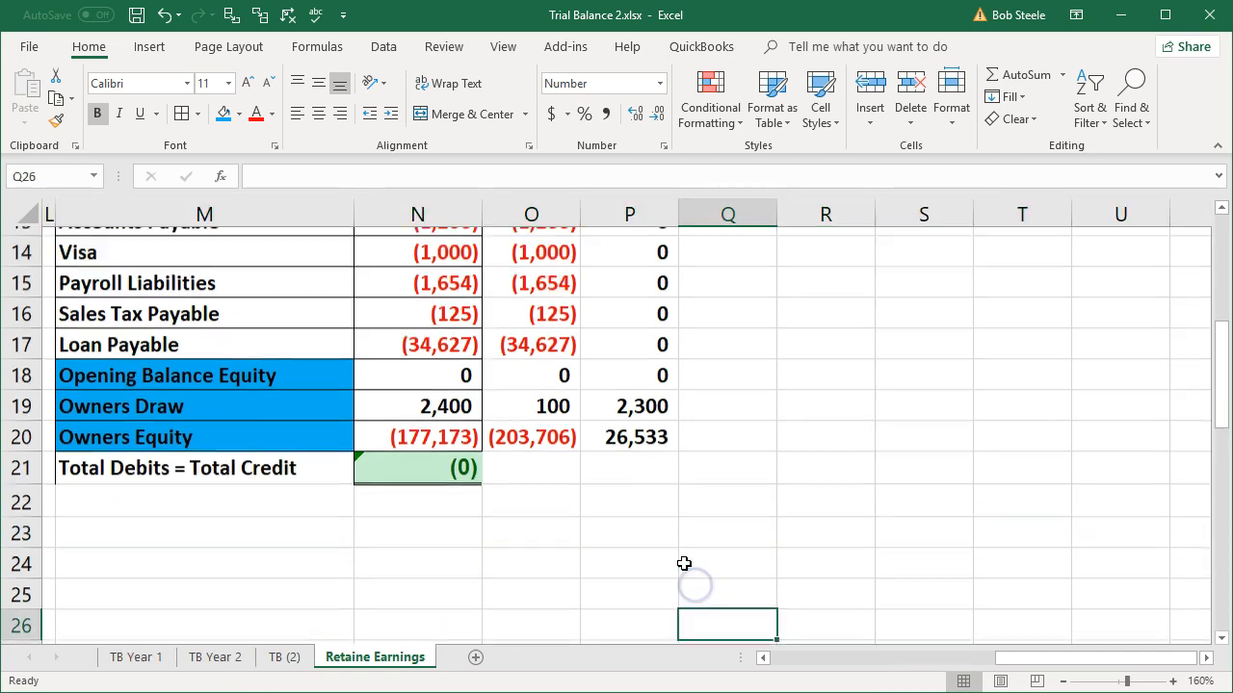
scroll(683, 561, "down", 3)
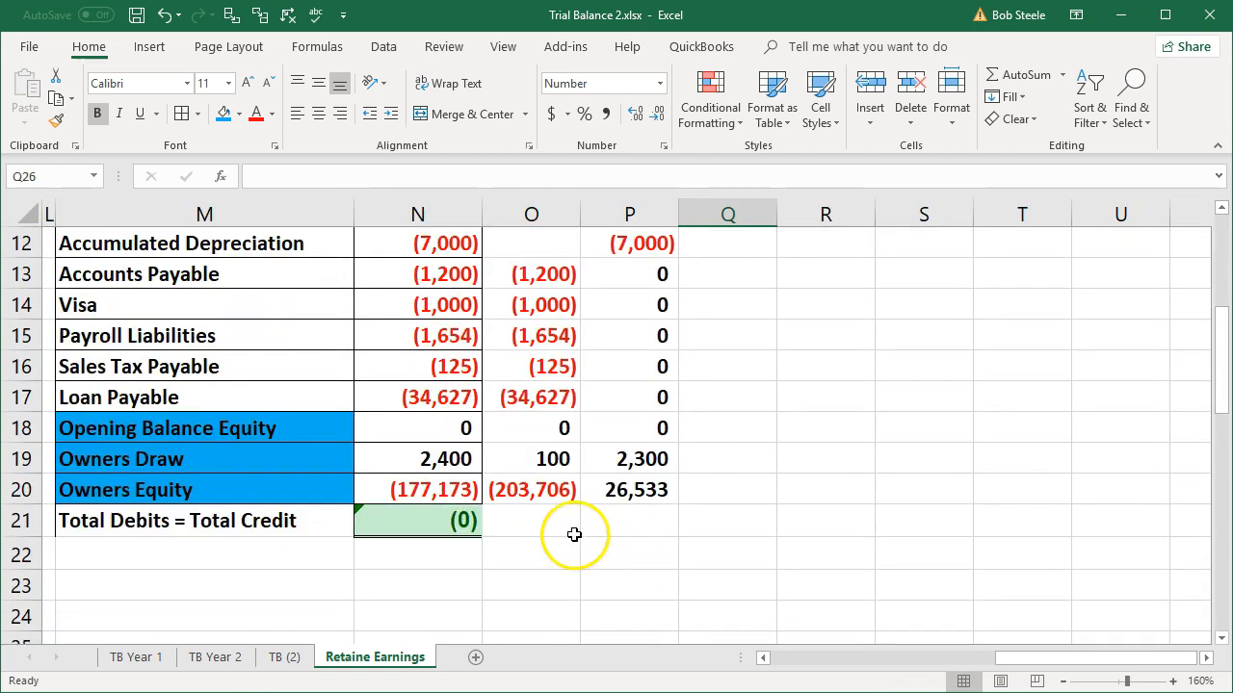
left_click(438, 489)
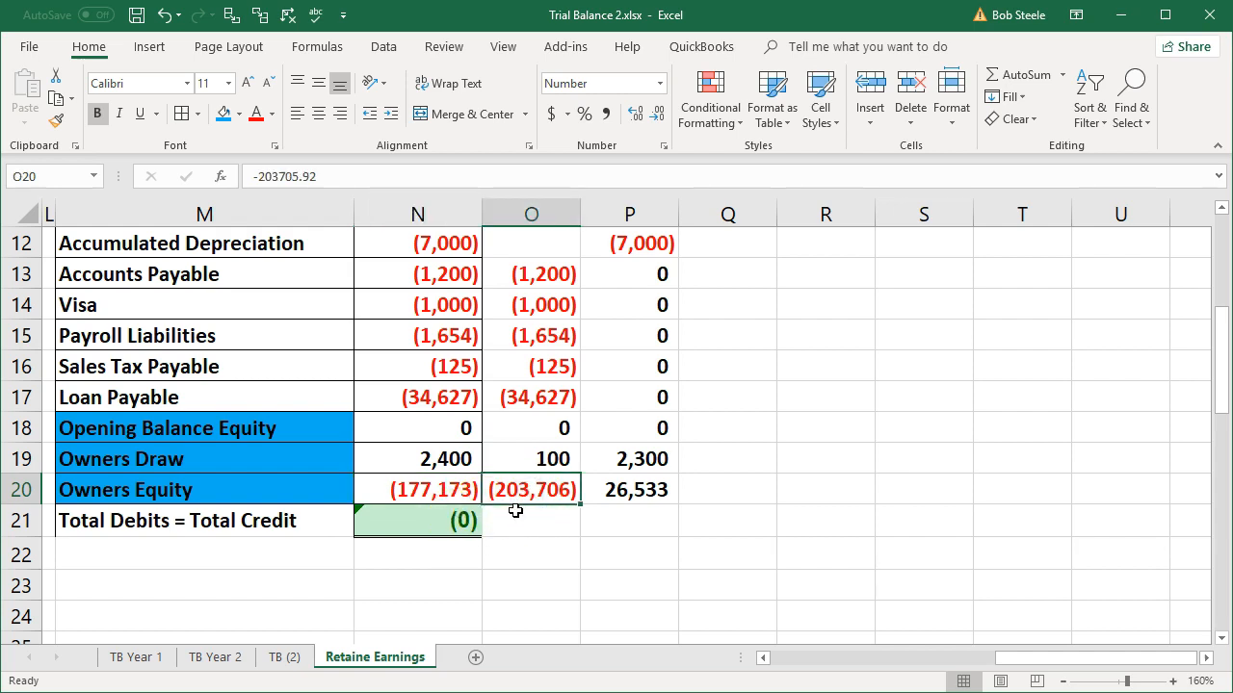
left_click(621, 491)
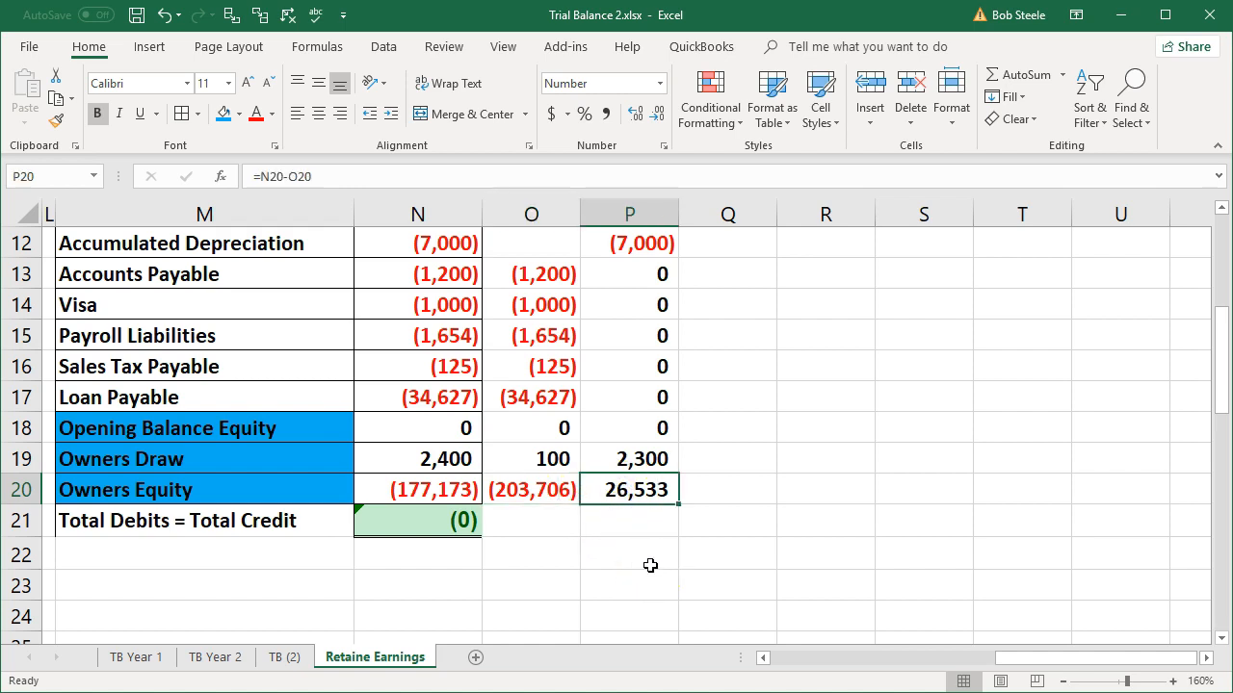
scroll(650, 566, "up", 1)
left_click_drag(638, 546, 622, 381)
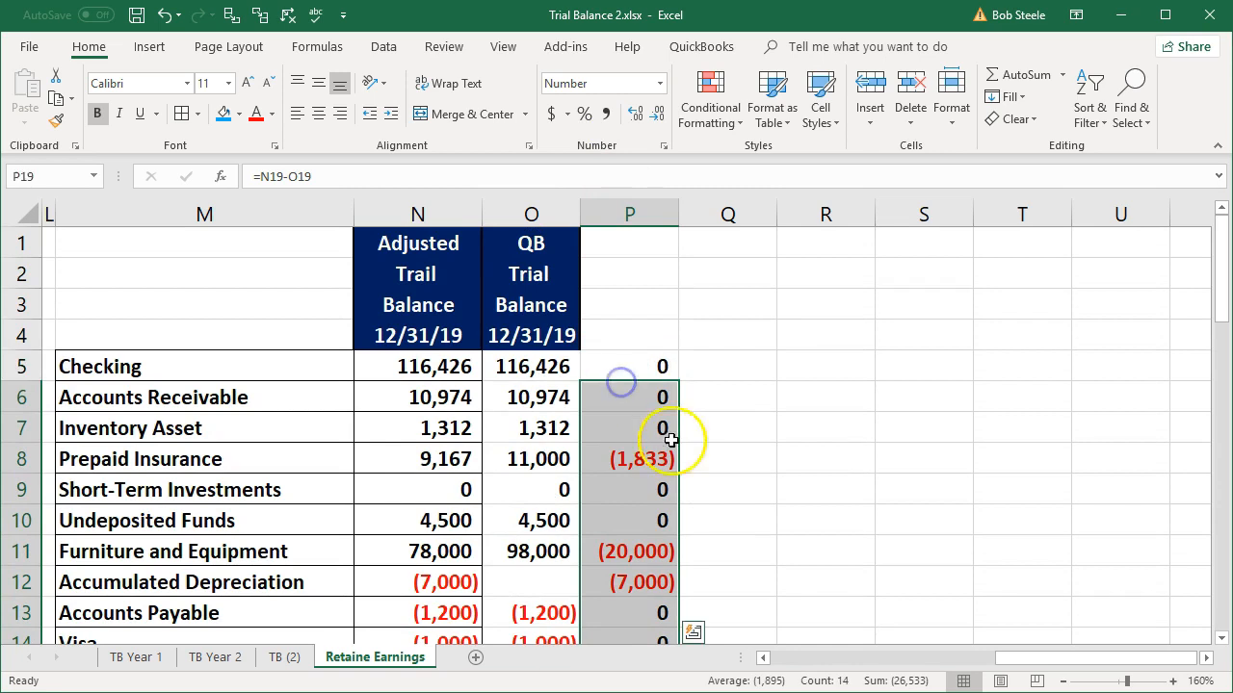
left_click(732, 457)
left_click(337, 457)
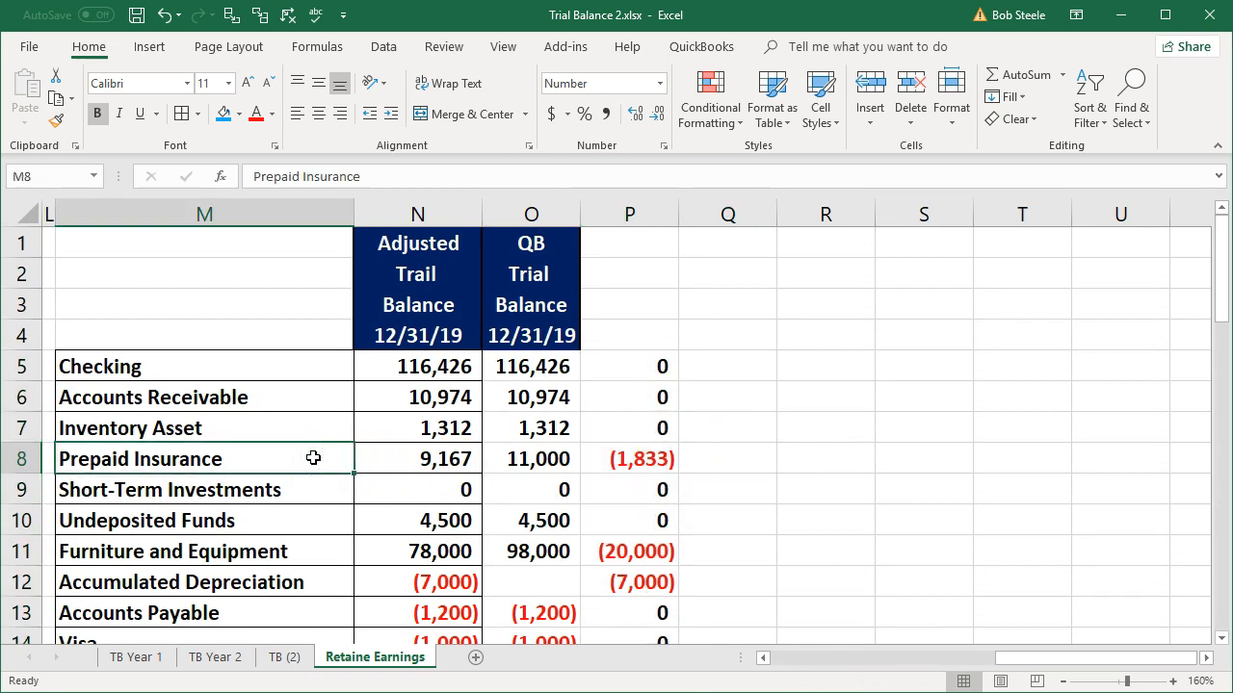
right_click(268, 460)
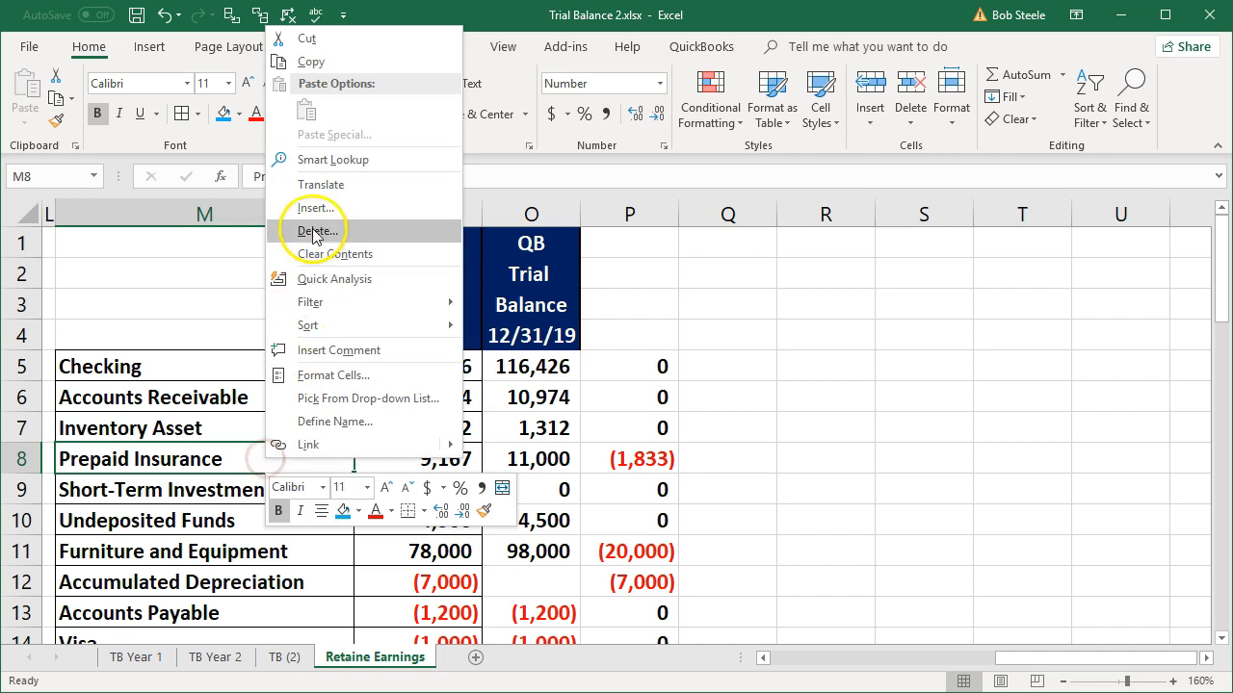
left_click(308, 64)
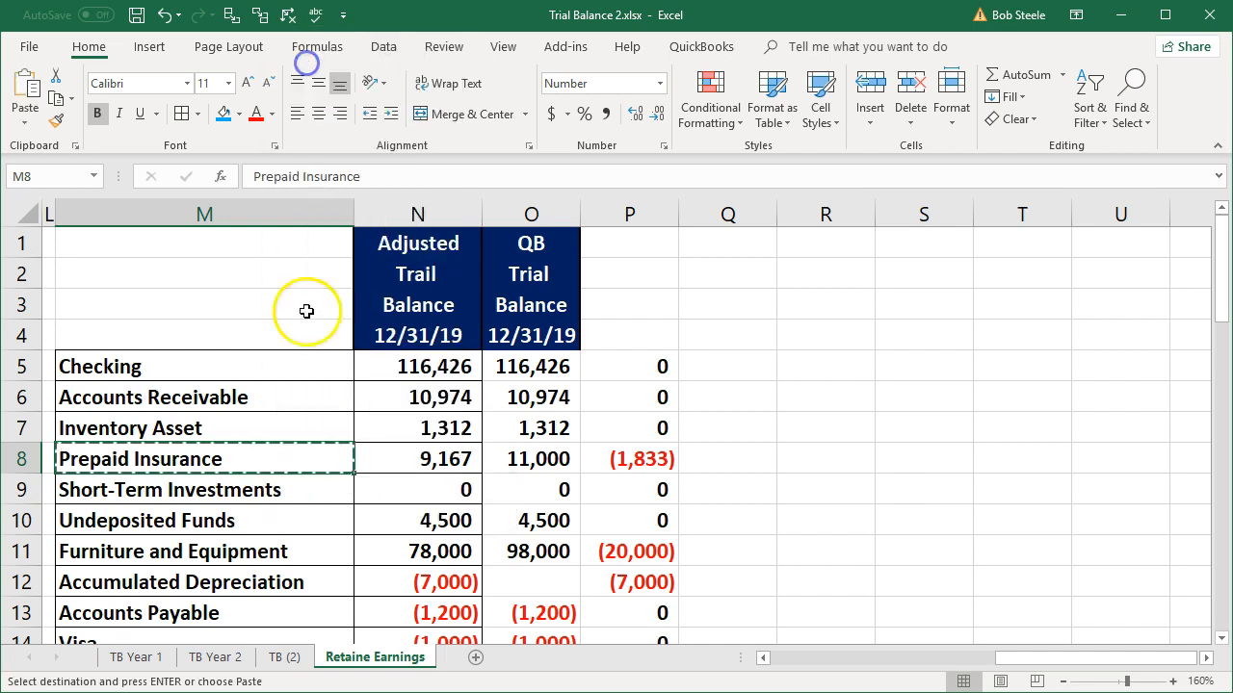
left_click(154, 657)
left_click_drag(1059, 659, 865, 655)
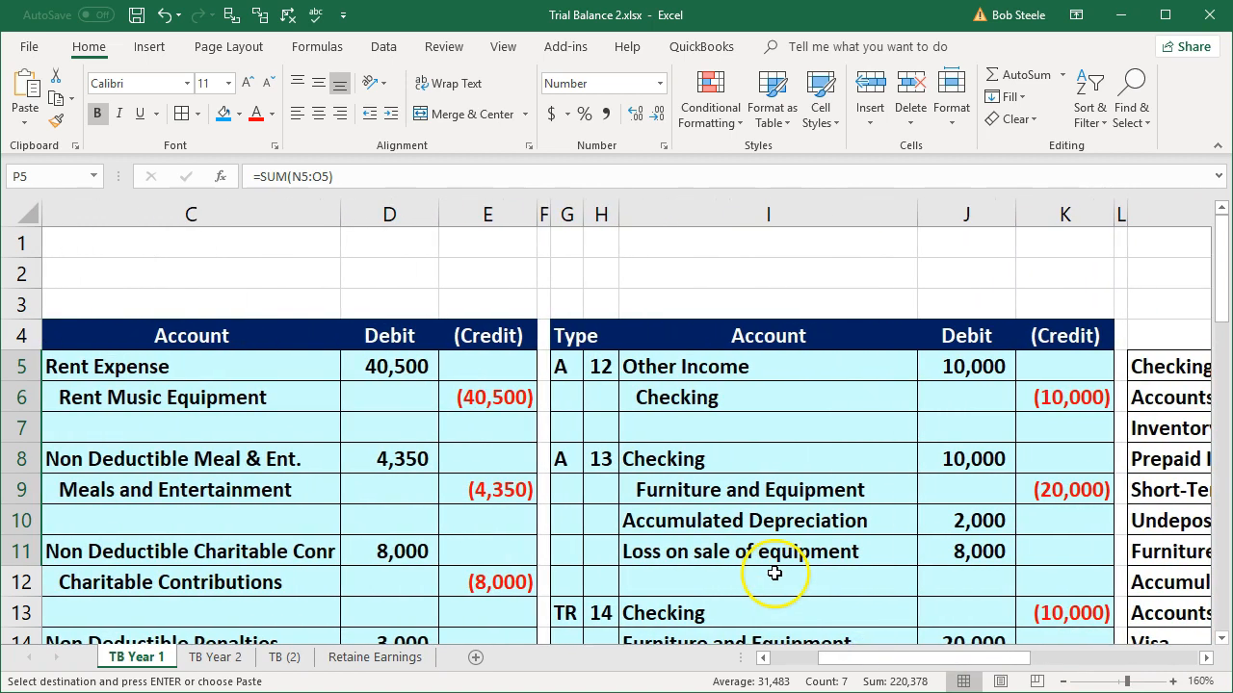
On the TB Year 2 sheet, clear the old adjusting entry types, numbers and accounts from G5:I37
left_click(216, 665)
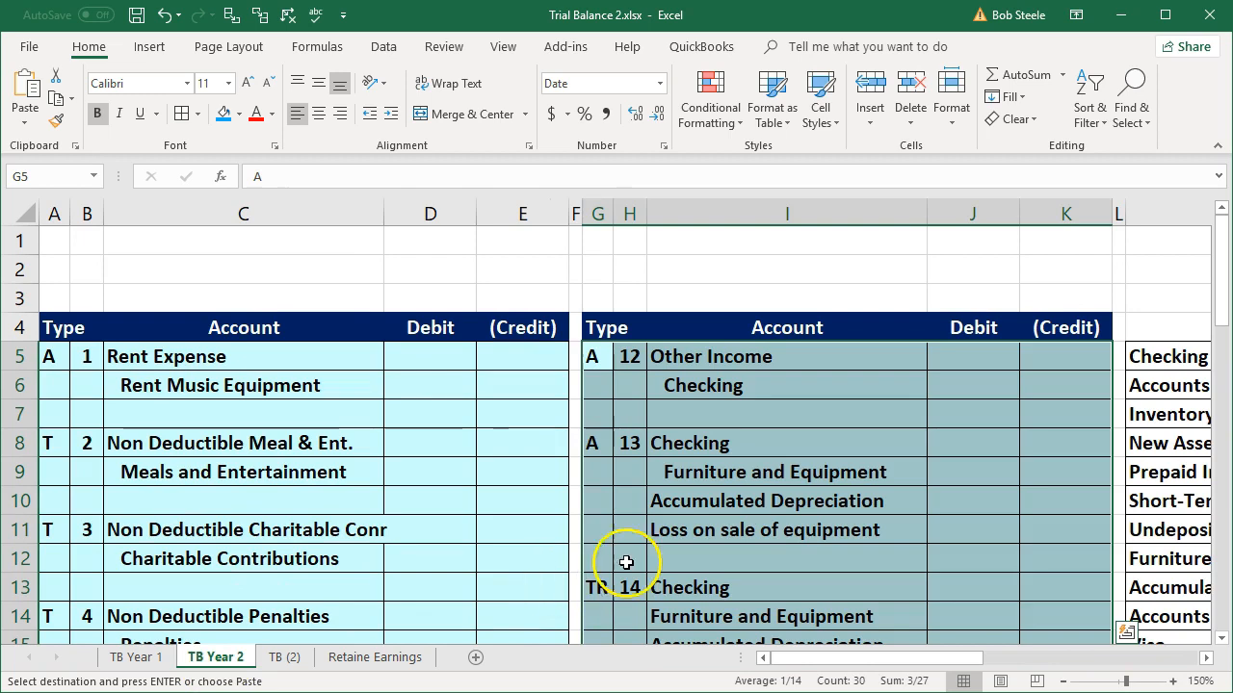
left_click(716, 532)
left_click_drag(604, 364, 825, 379)
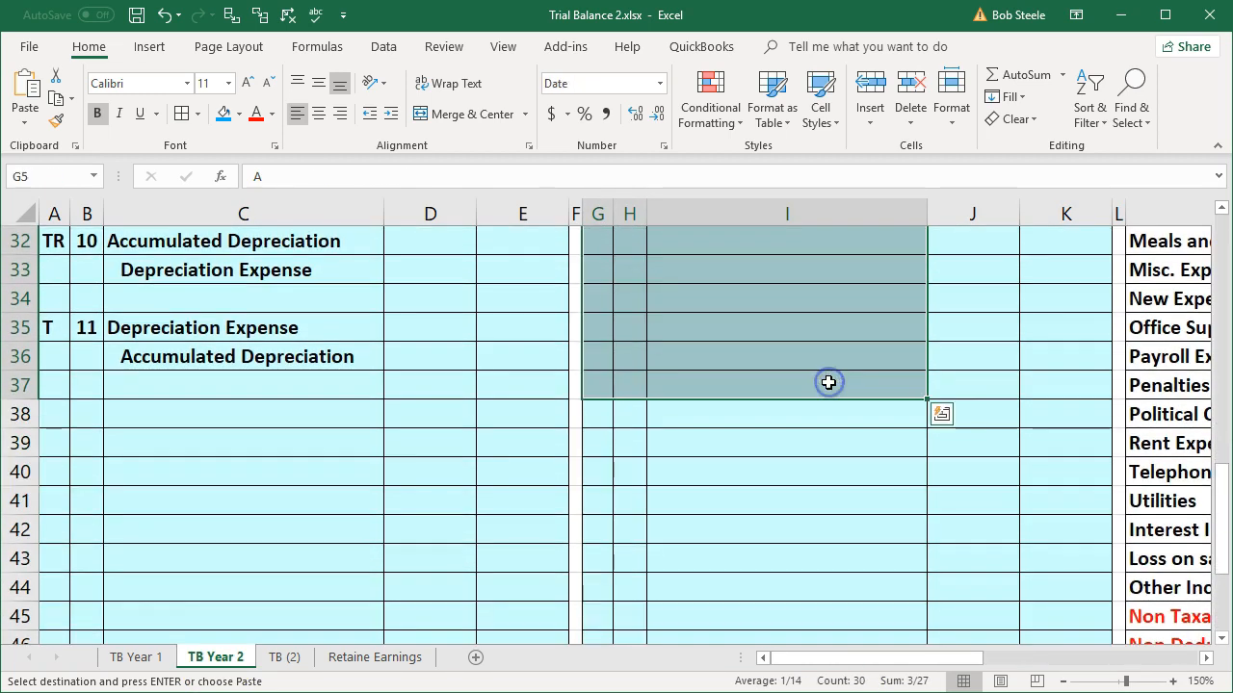
scroll(626, 363, "up", 10)
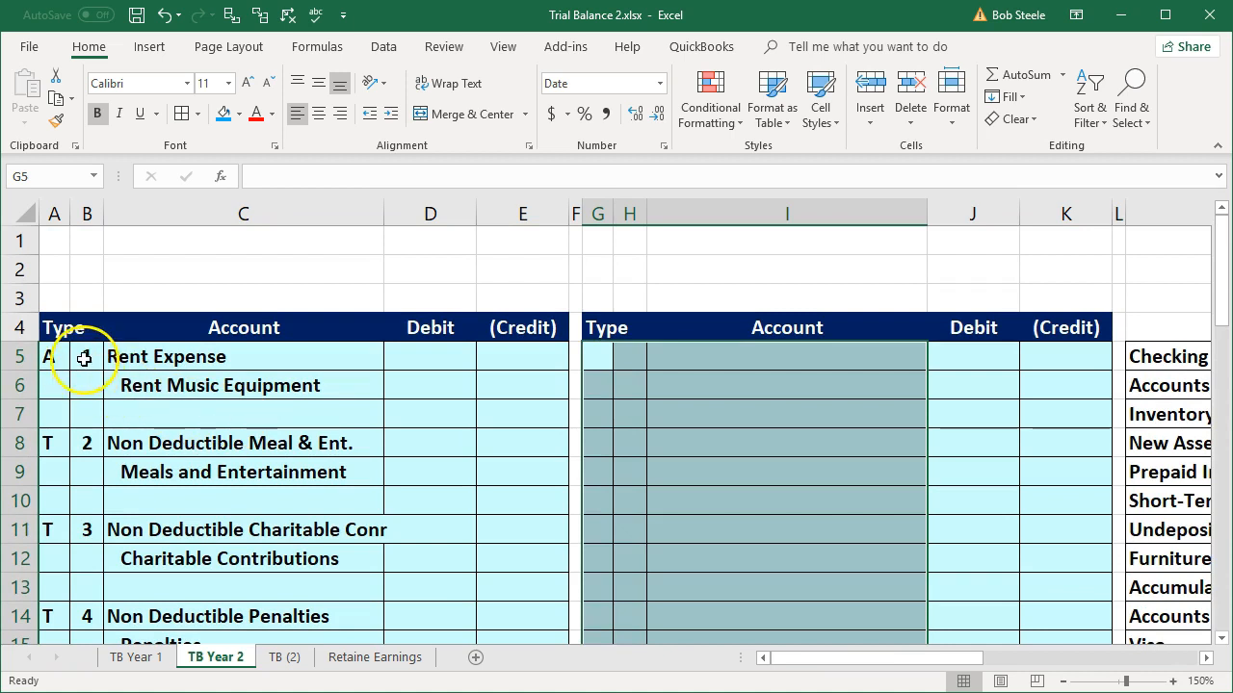
Clear the old adjusting entries in columns A to C below row 5, plus the account name in C5
left_click_drag(60, 378, 253, 542)
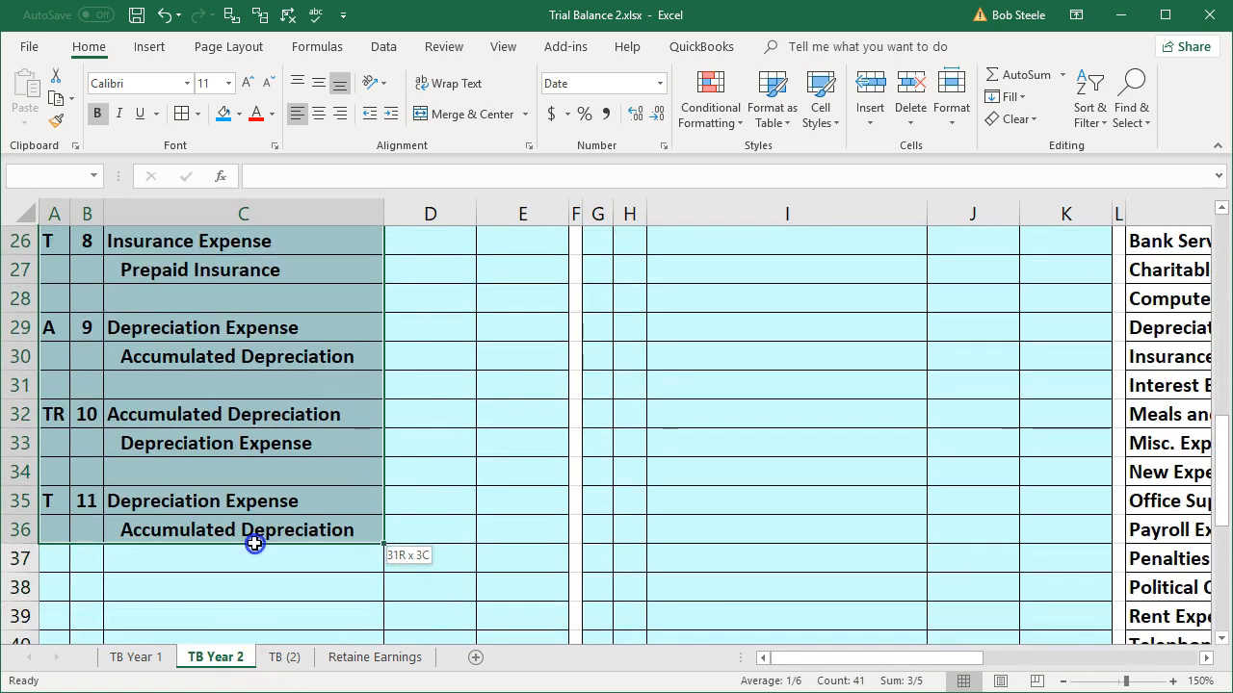
scroll(253, 529, "up", 8)
left_click(207, 358)
key("Delete")
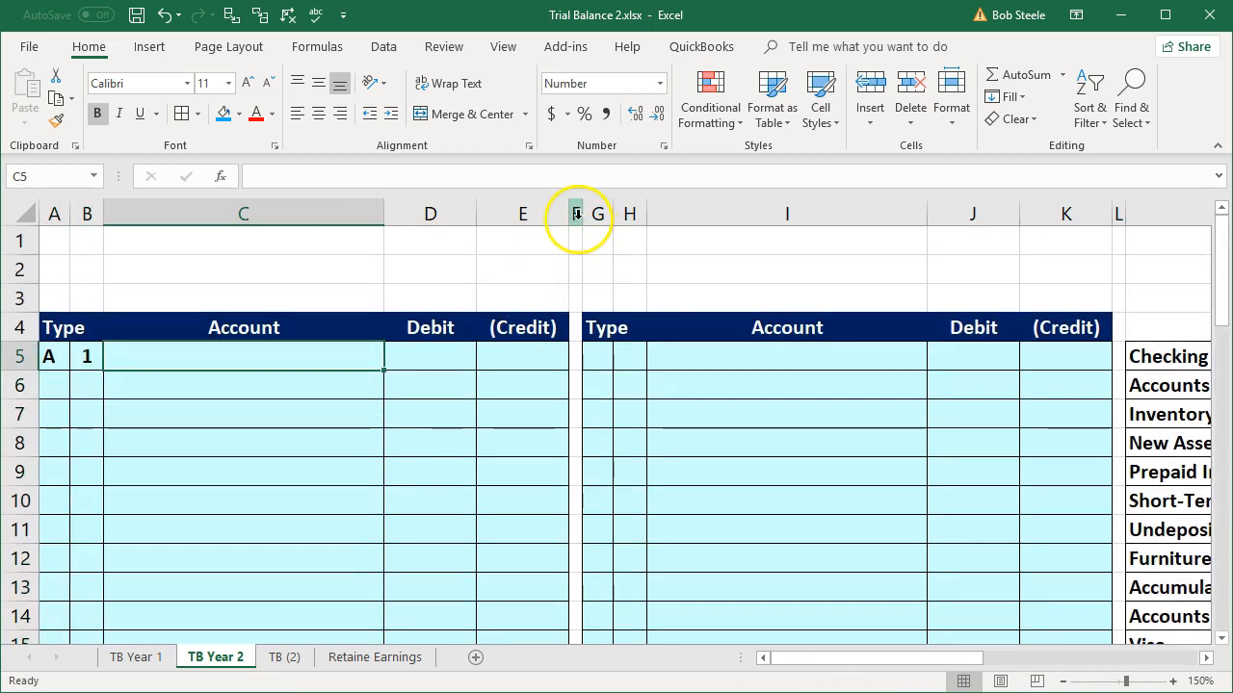
Hide columns F through K so the trial balance sits beside the first journal entry block
left_click_drag(578, 218, 1058, 210)
right_click(982, 266)
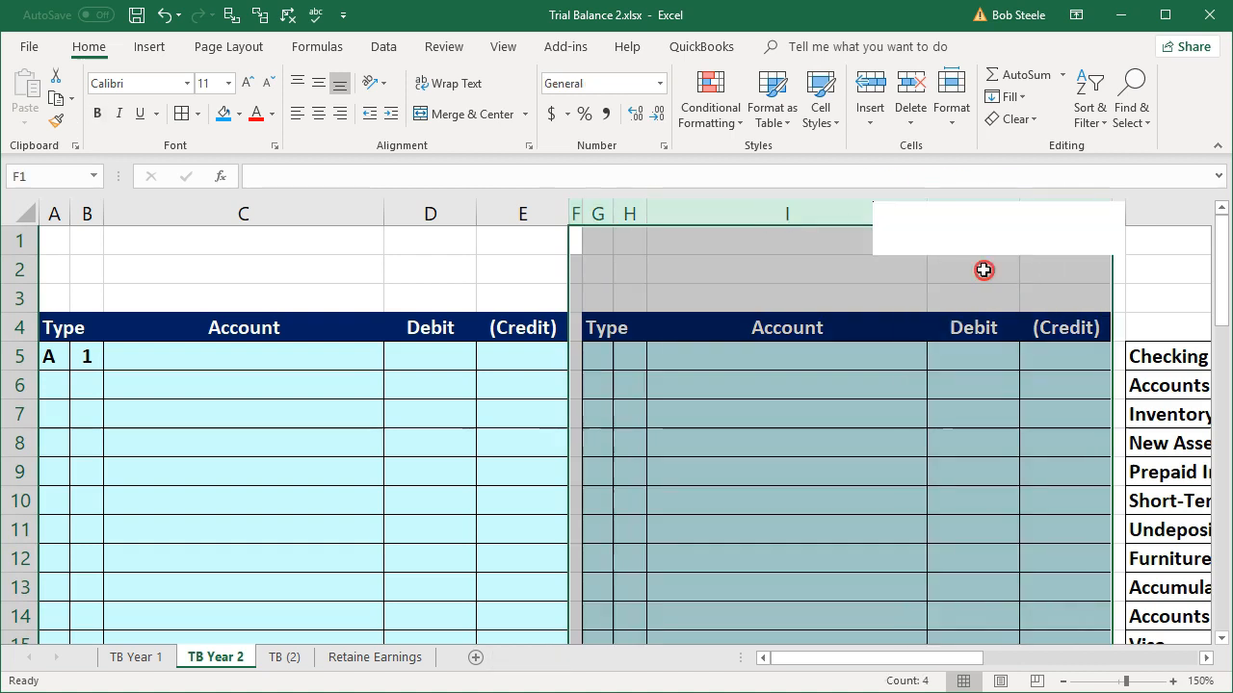
left_click(1026, 521)
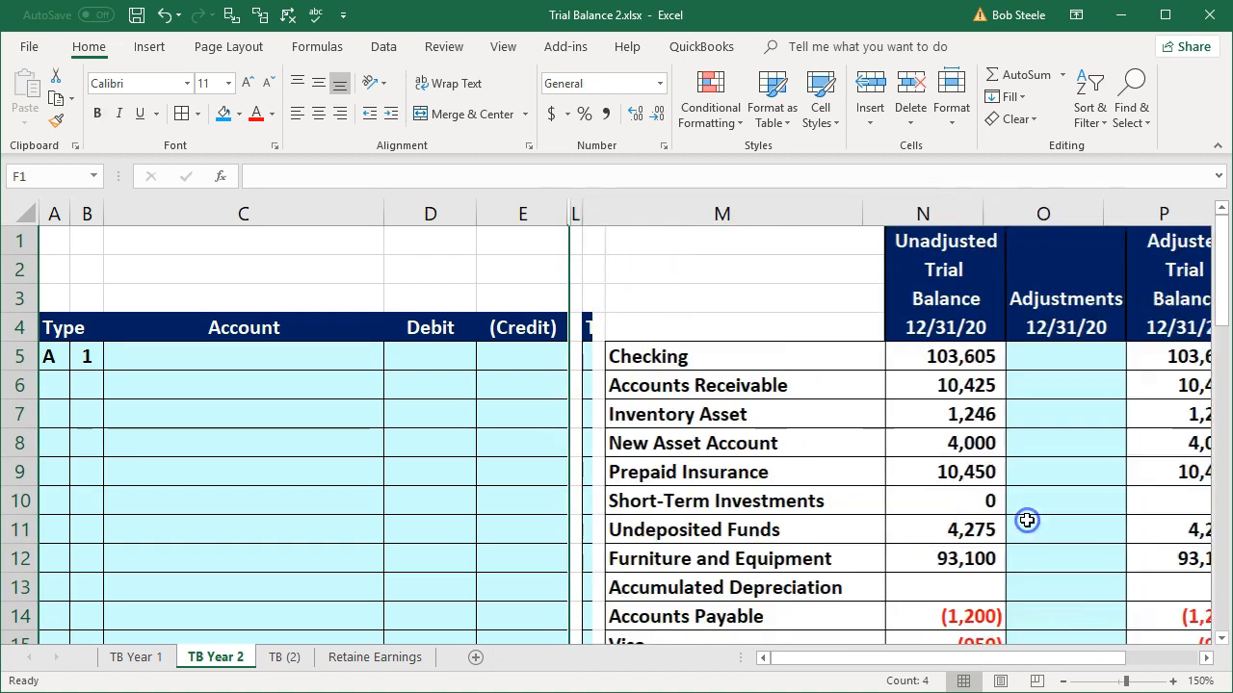
Link C5 on TB Year 2 to the Prepaid Insurance account name with the formula ='Retaine Earnings'!M8
left_click(279, 368)
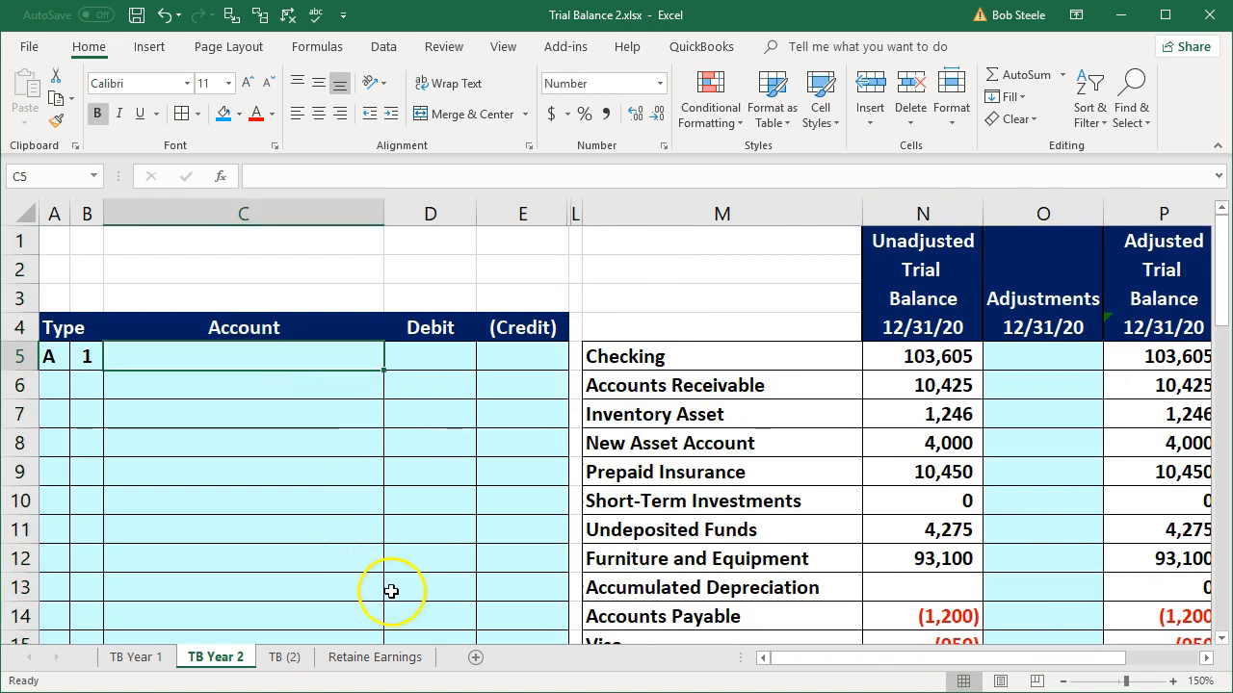
right_click(223, 357)
left_click(190, 364)
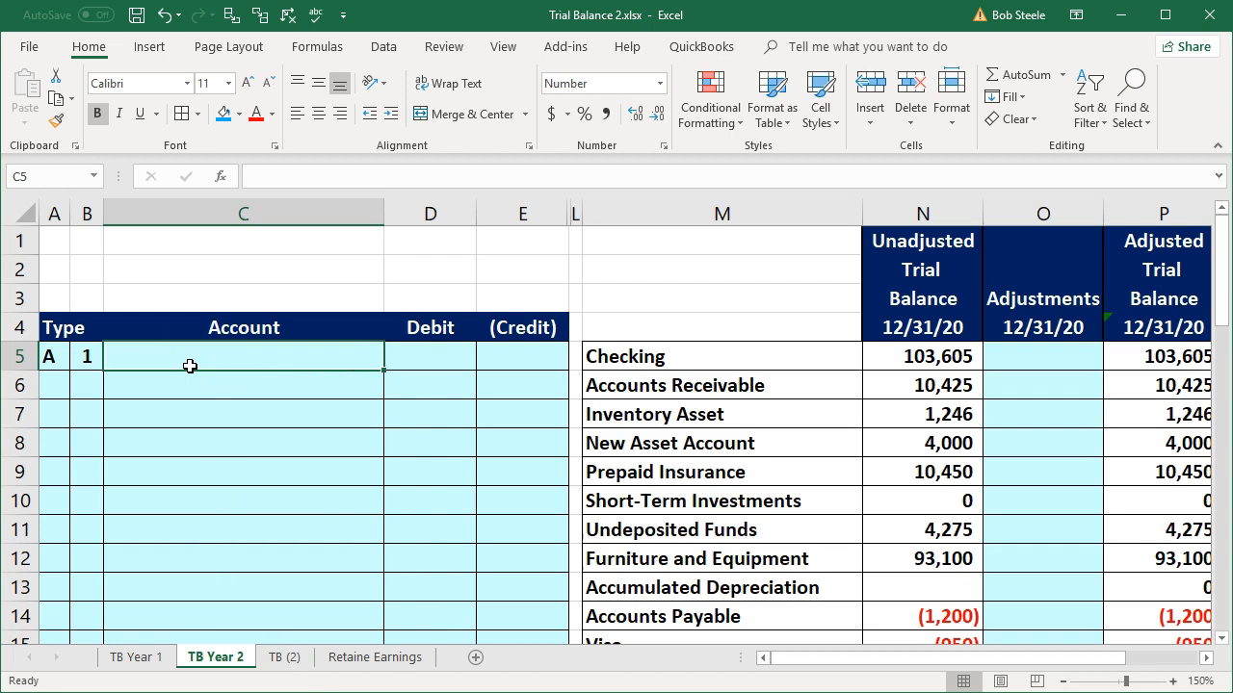
type("=")
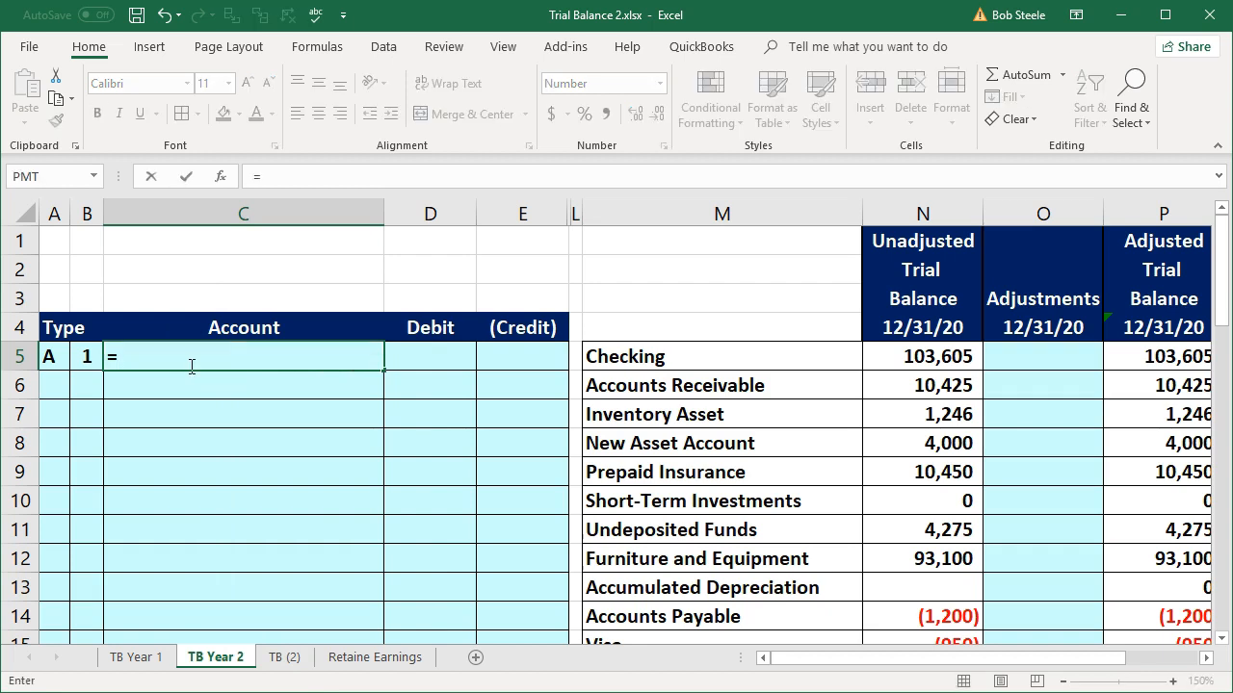
left_click(375, 657)
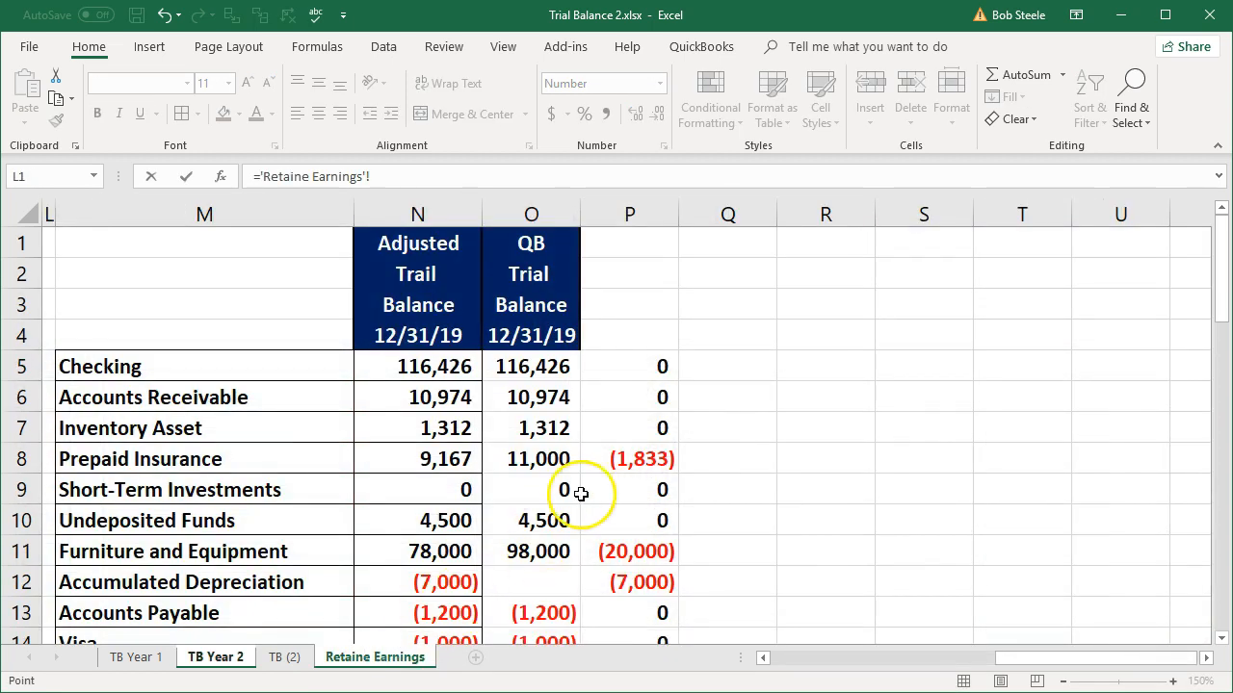
left_click(306, 460)
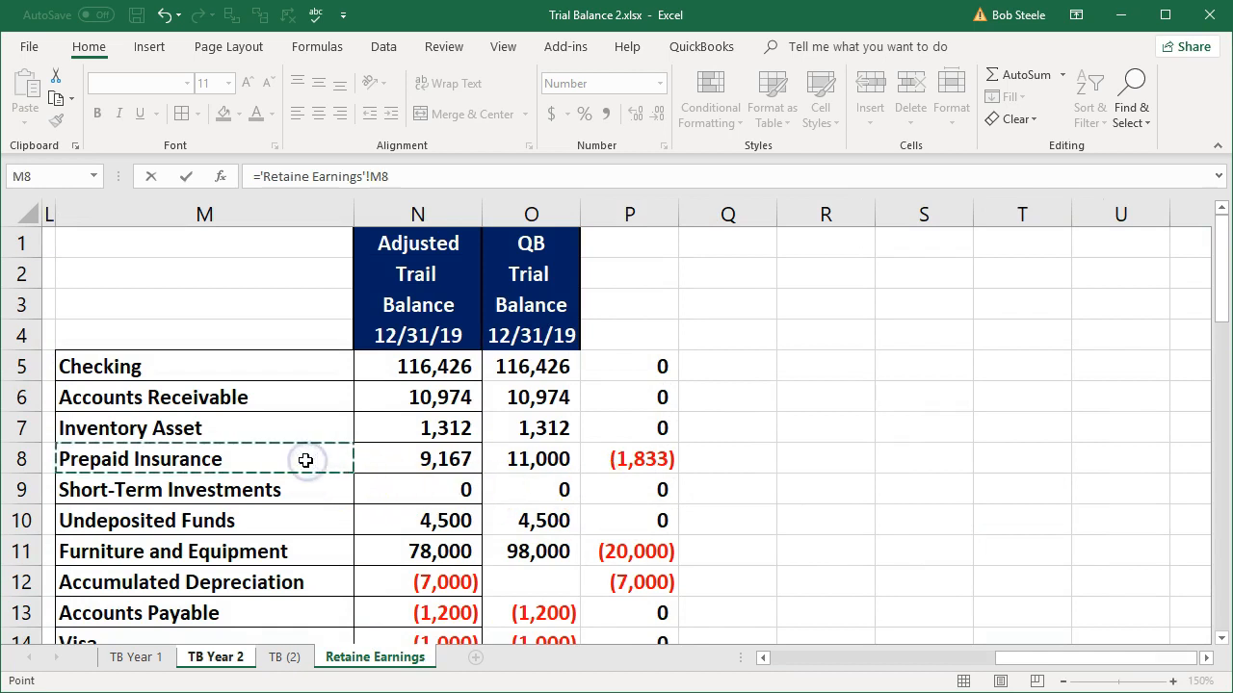
key("Tab")
Link the Prepaid Insurance credit in E5 to its difference with the formula ='Retaine Earnings'!P8
key("Tab")
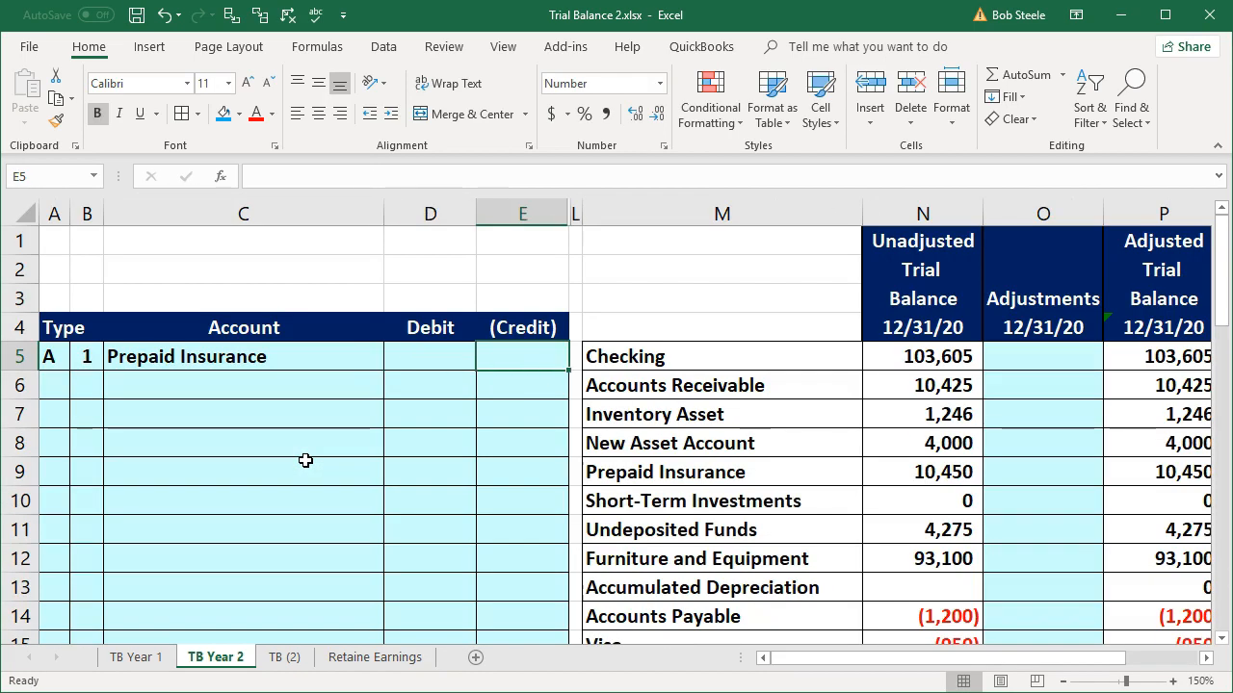
type("=")
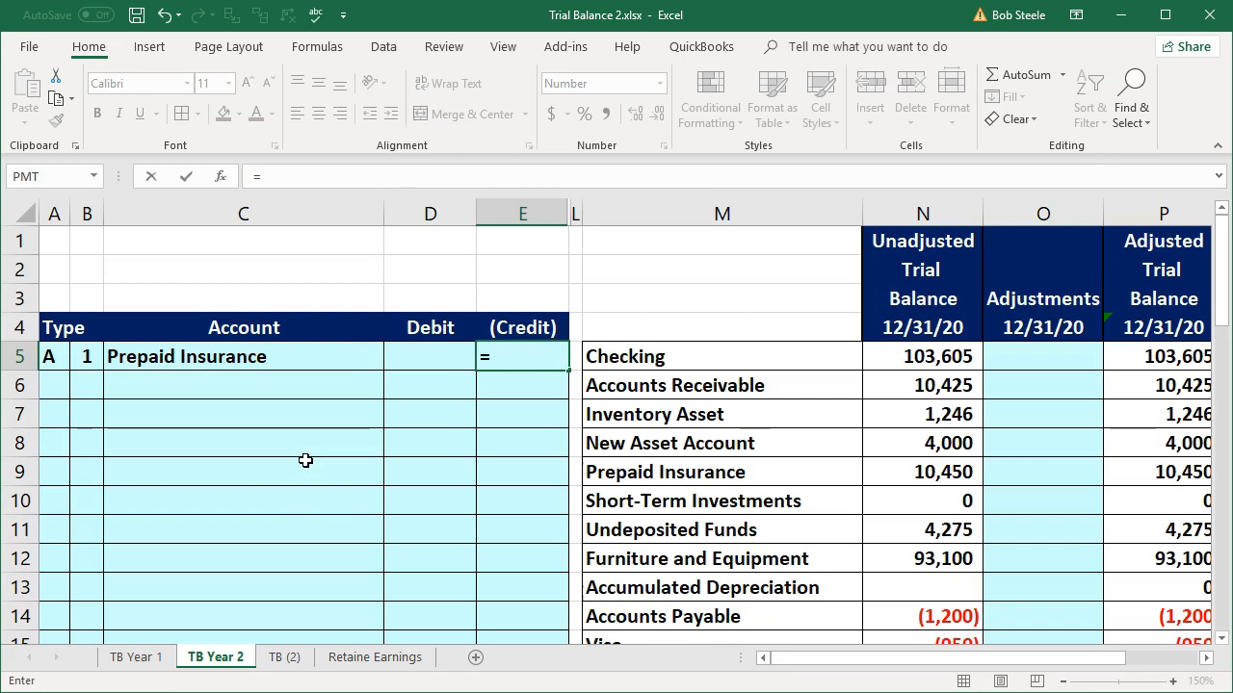
left_click(378, 657)
left_click(610, 467)
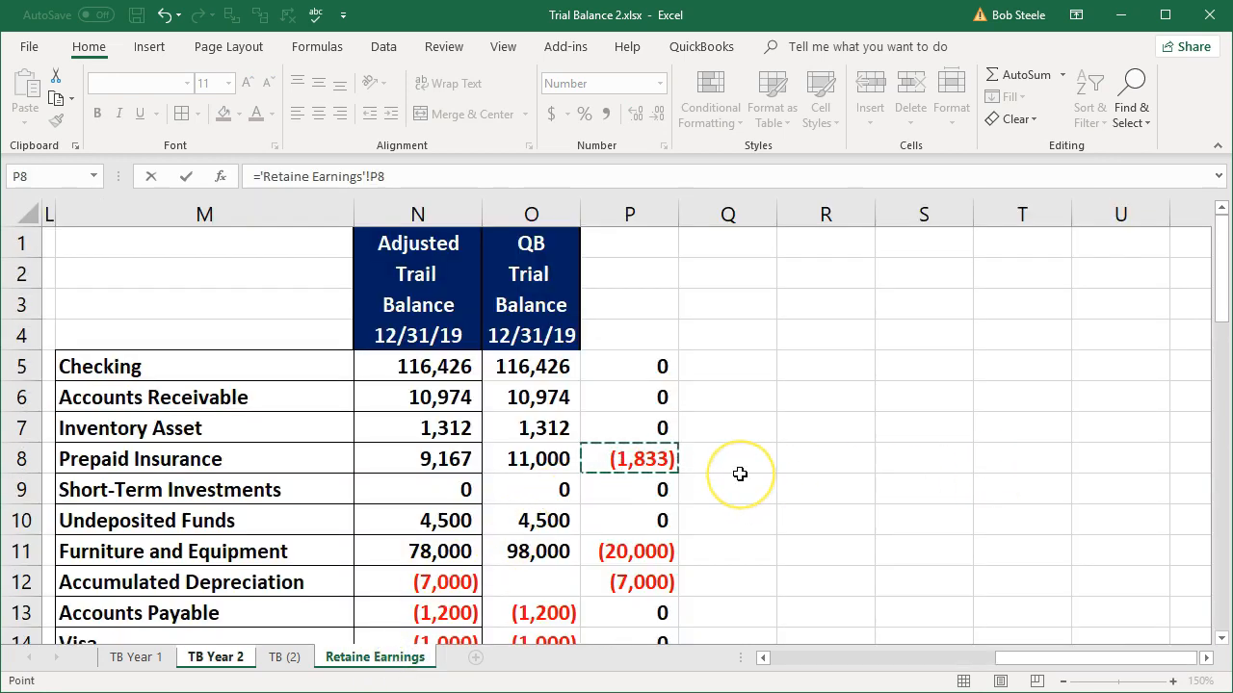
key("Return")
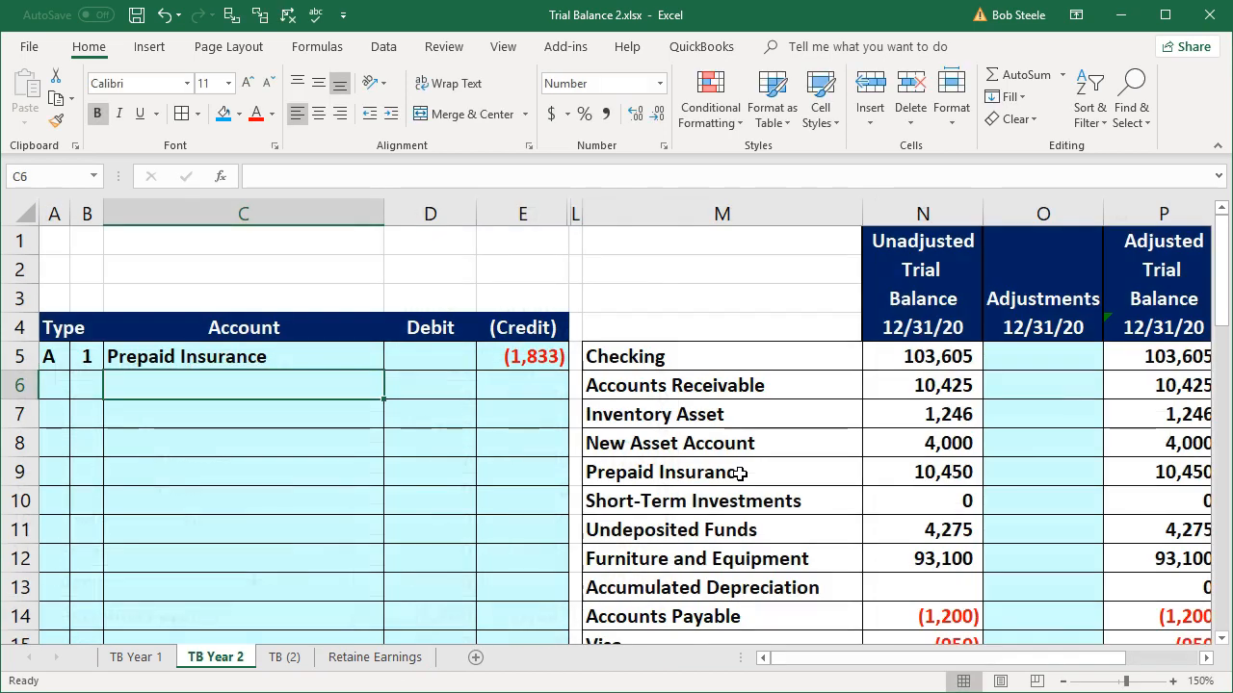
Link C6 on TB Year 2 to the Furniture and Equipment account name with ='Retaine Earnings'!M11
type("=")
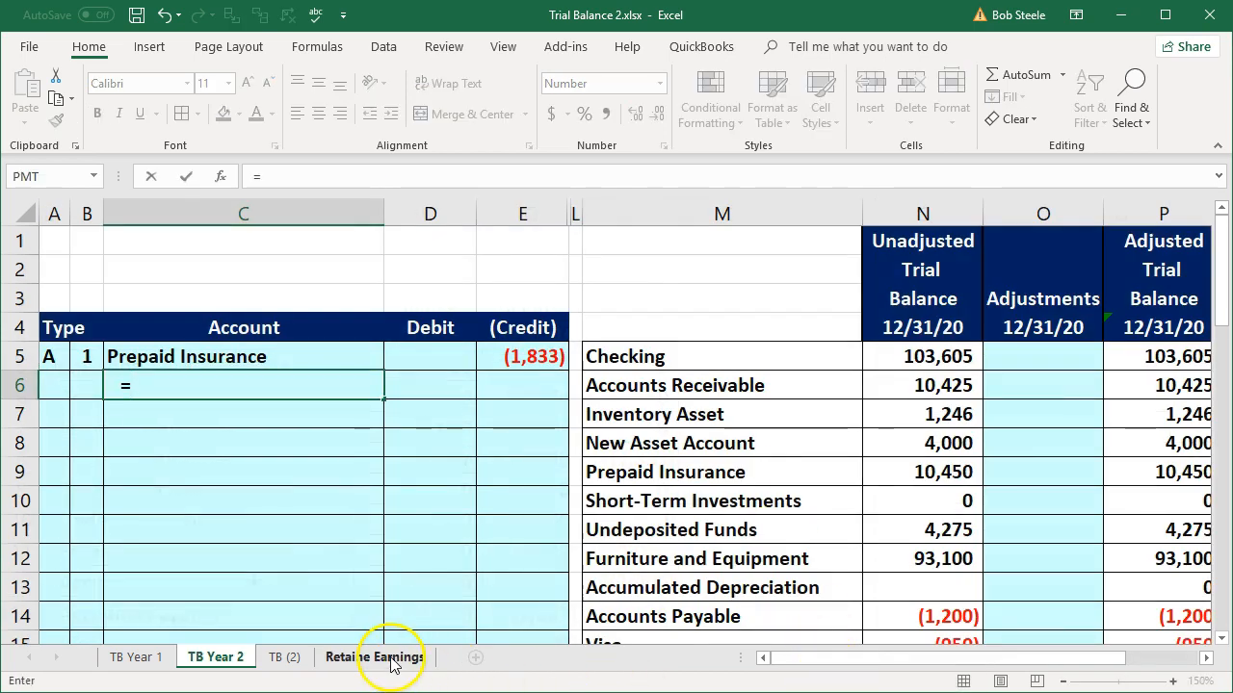
left_click(392, 657)
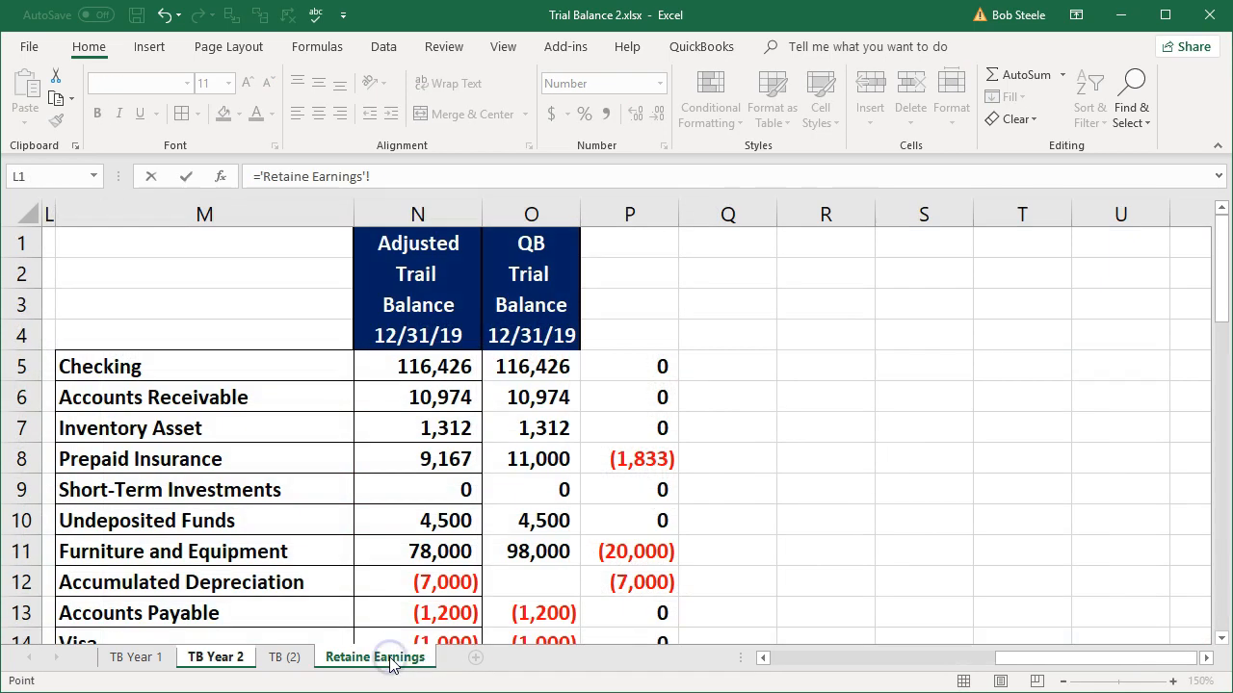
left_click(301, 557)
key("Return")
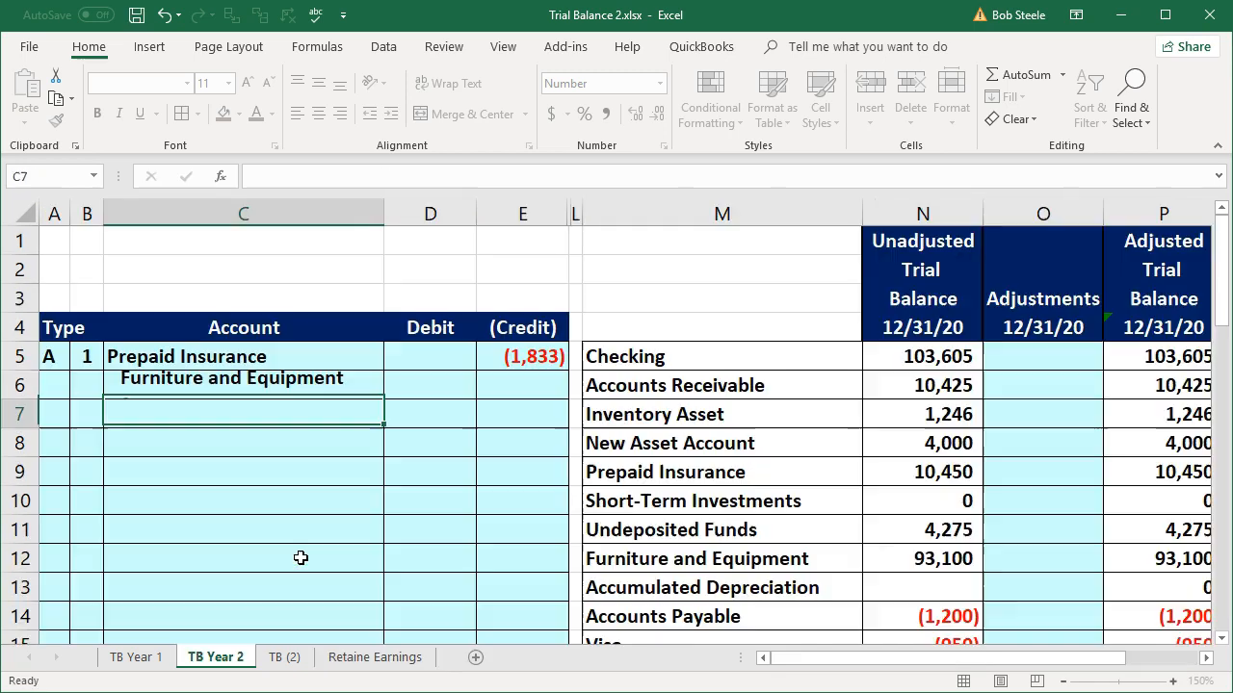
key("Tab")
key("Up")
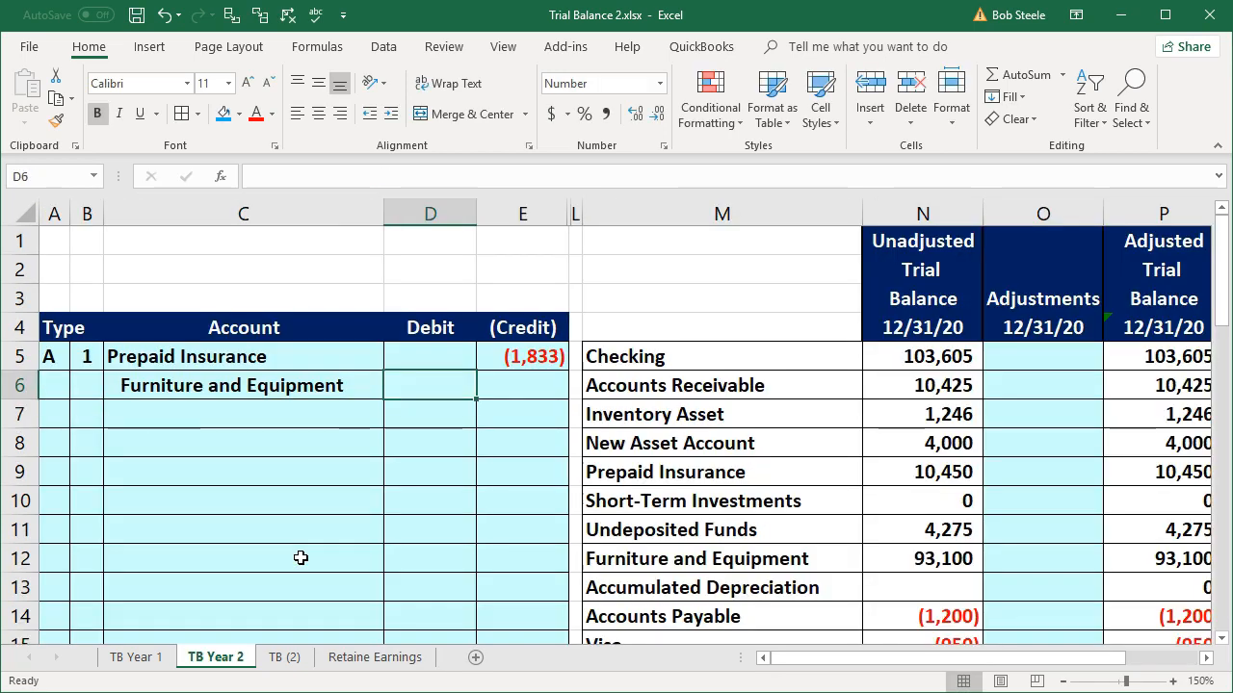
type("=")
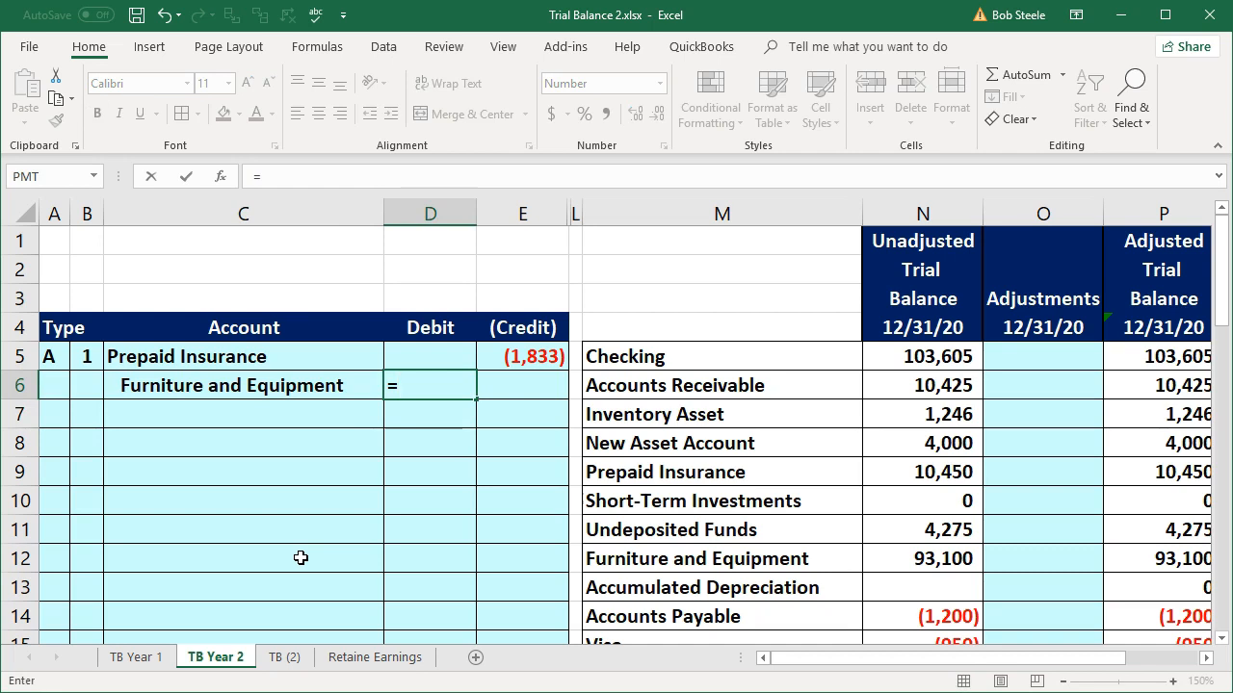
key("Escape")
left_click(375, 659)
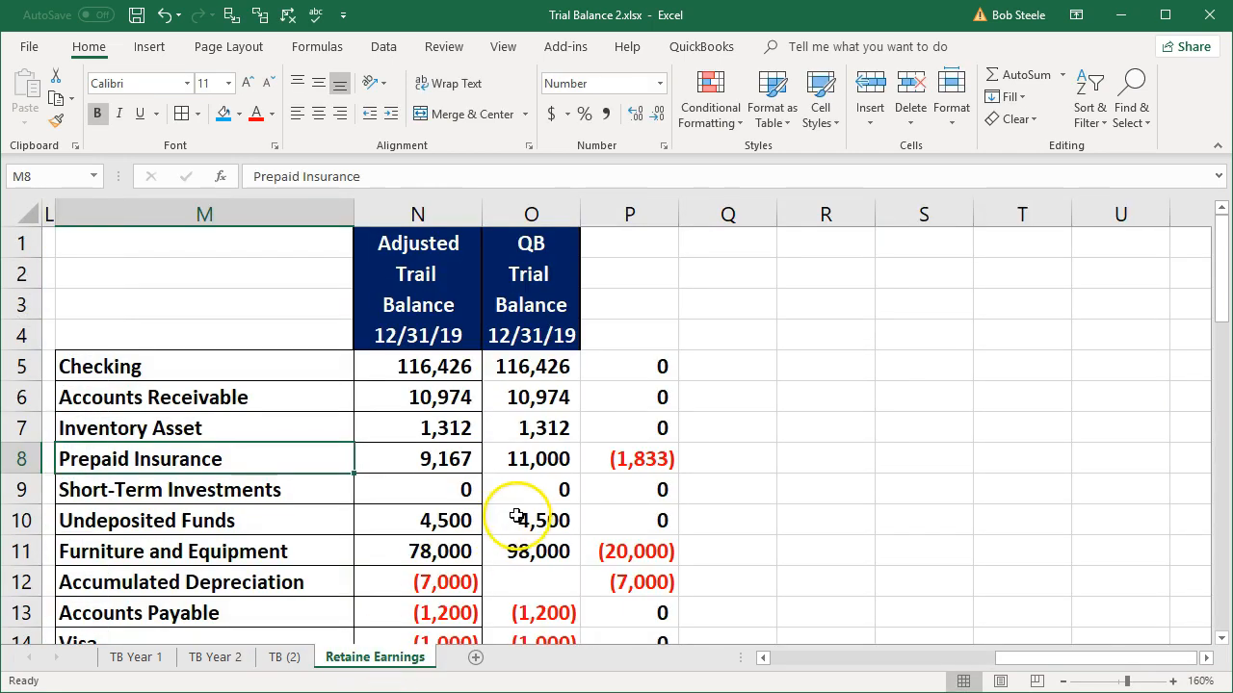
left_click(216, 658)
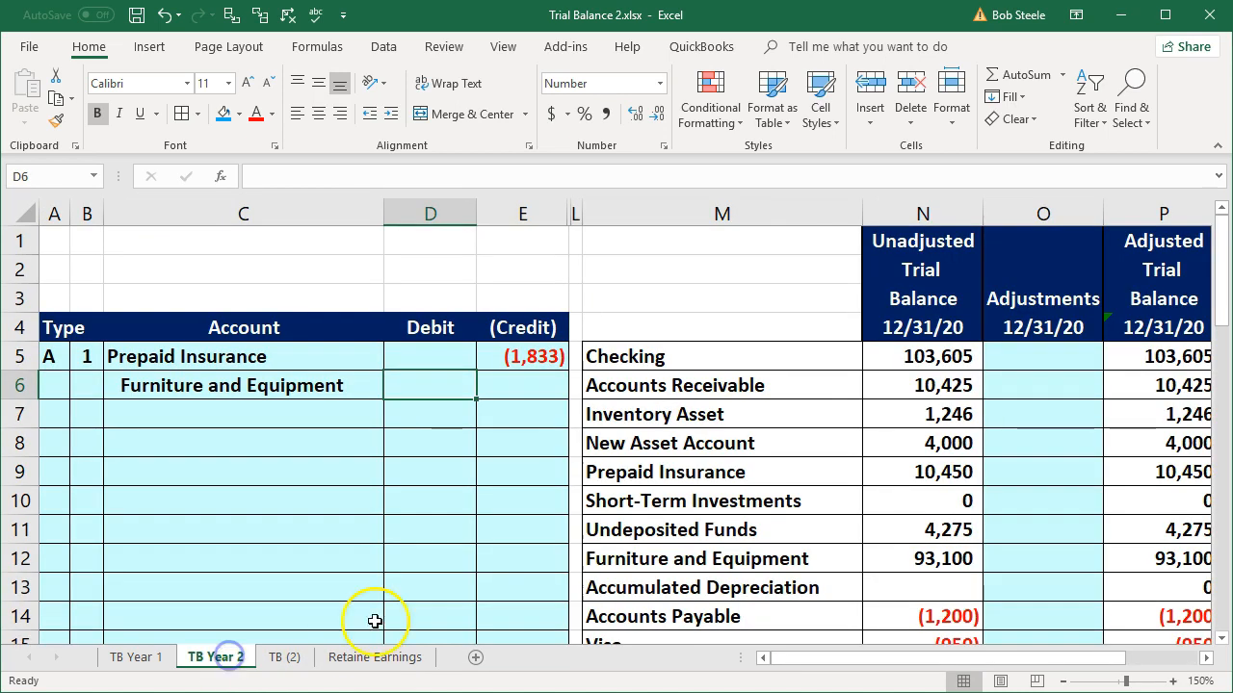
Link the Furniture and Equipment credit in E6 to its difference with the formula ='Retaine Earnings'!P11
left_click(542, 387)
type("=")
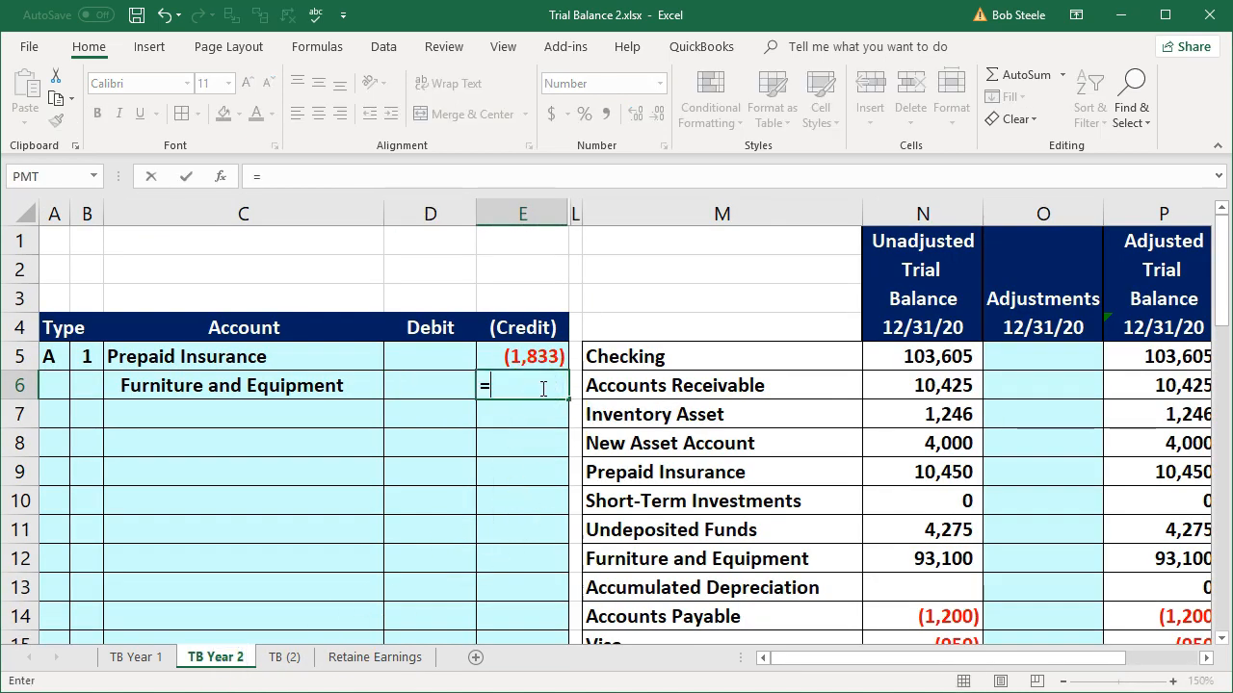
left_click(396, 658)
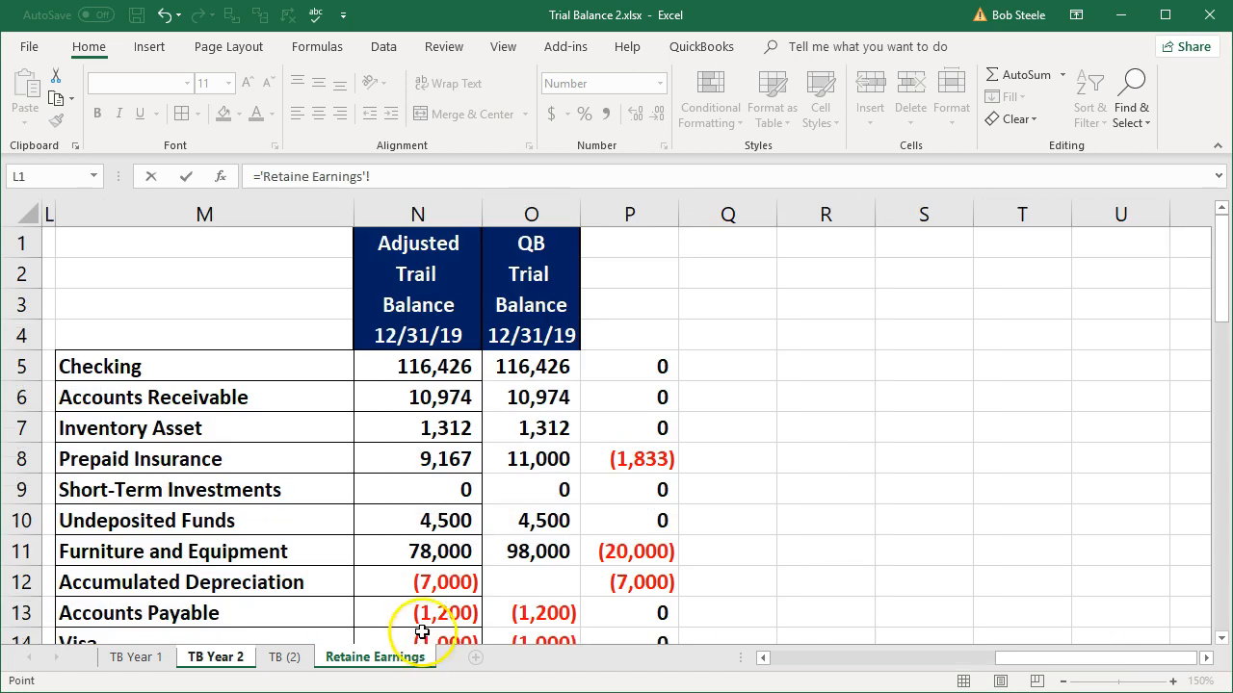
left_click(639, 554)
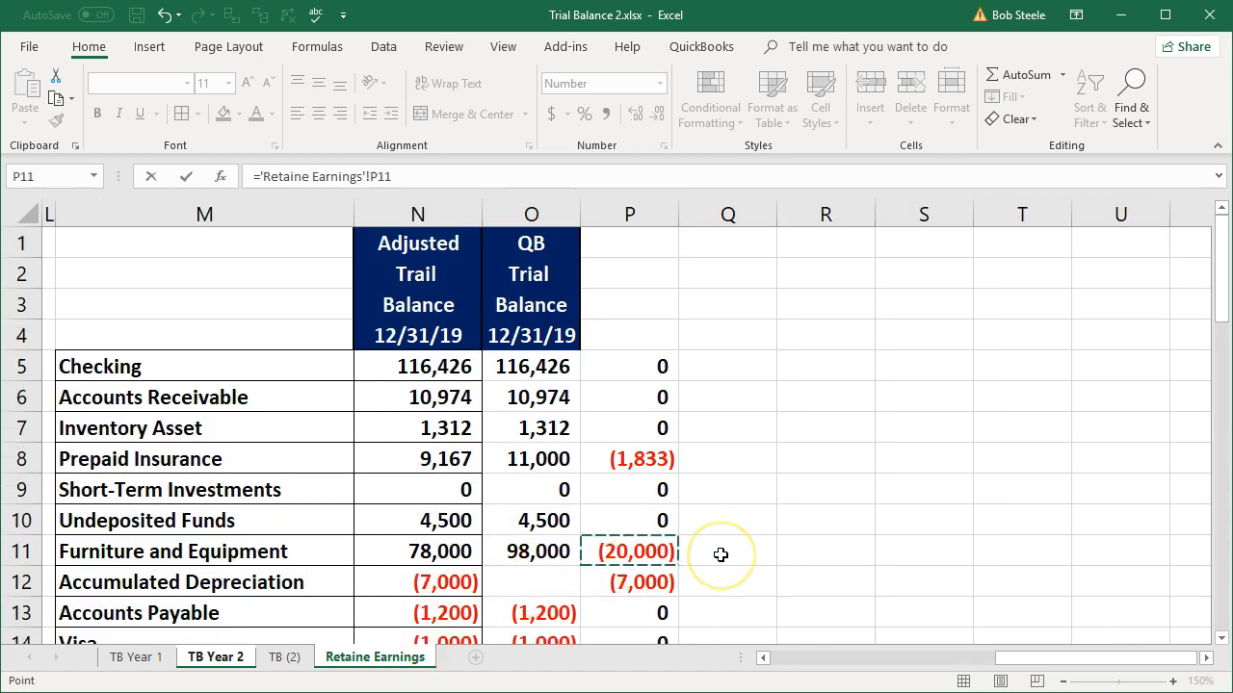
key("Return")
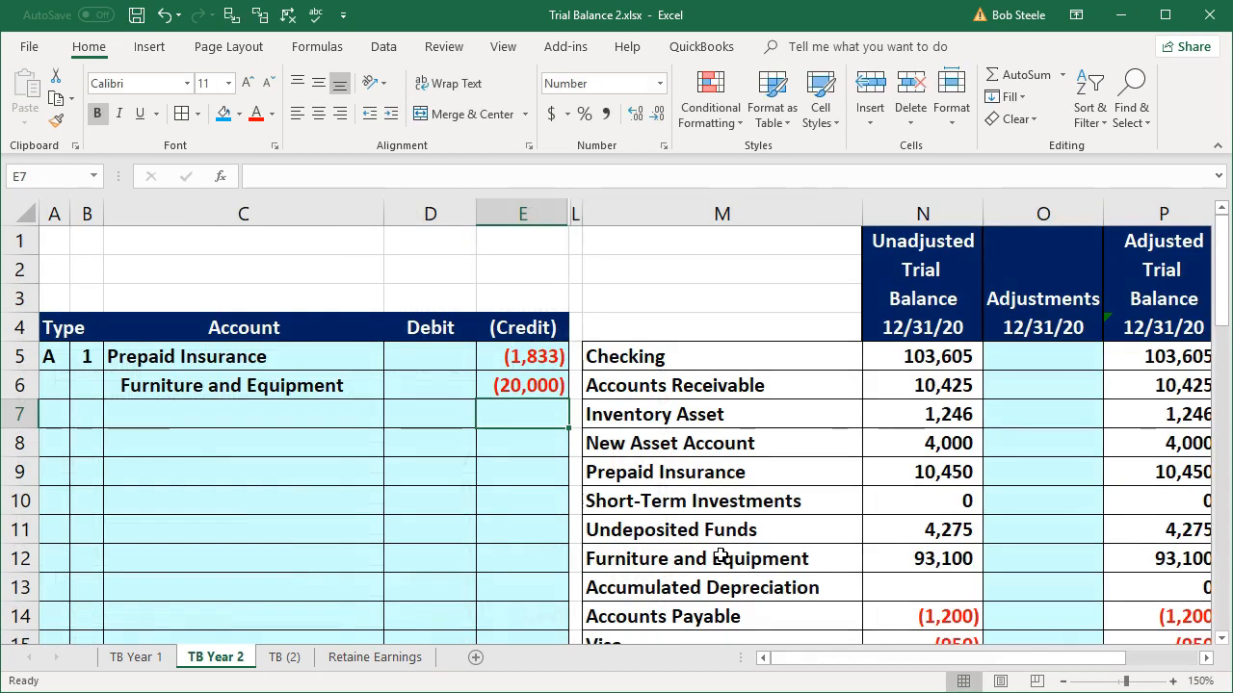
Copy the formatting of C5 onto C6:C12 so the account names share the same alignment
key("Left")
key("Left")
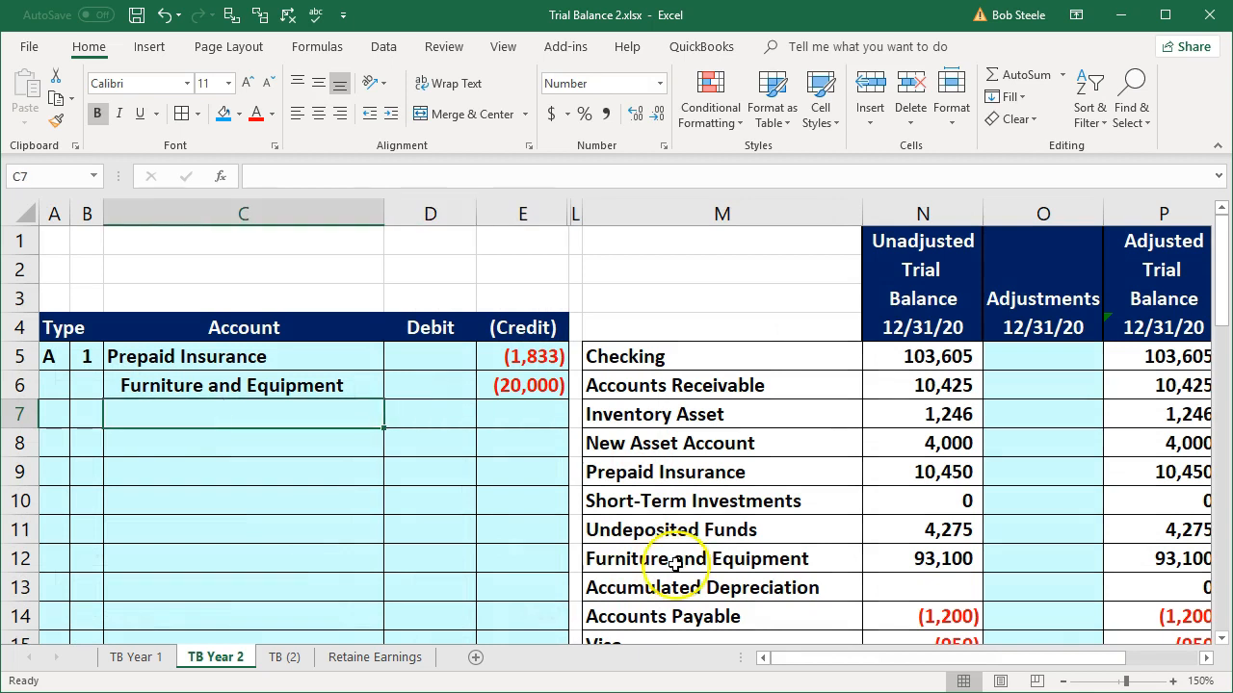
left_click(227, 358)
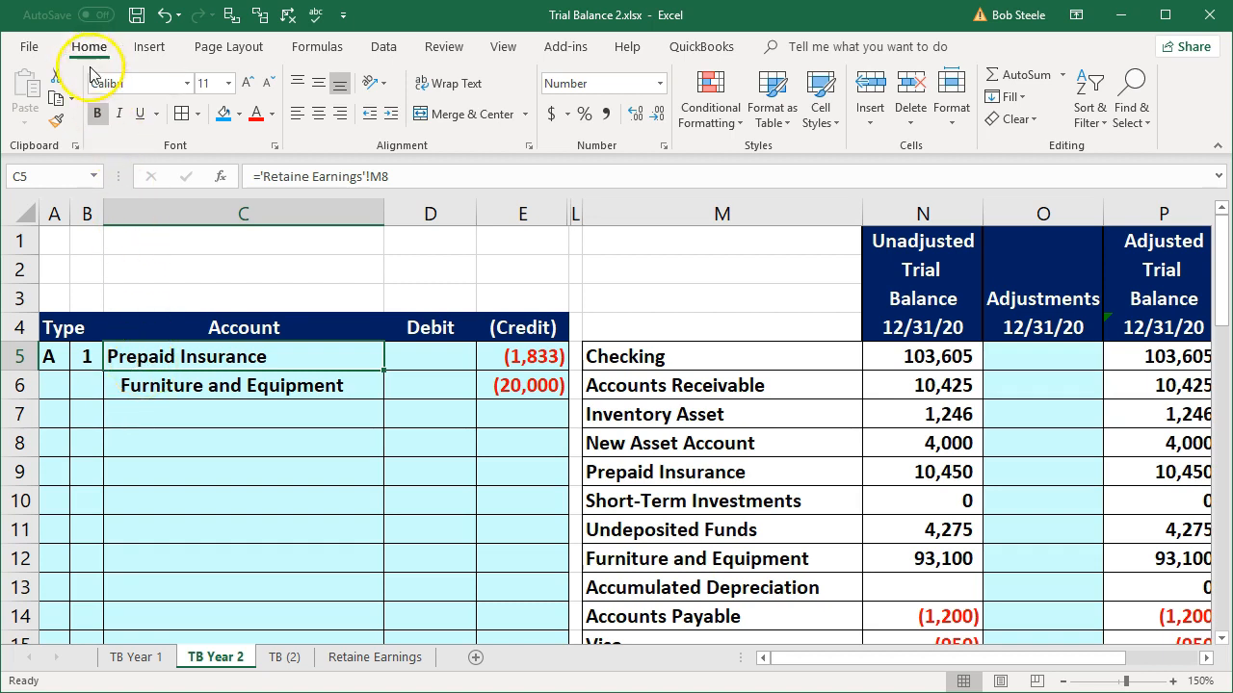
left_click(56, 128)
mouse_move(165, 385)
left_mouse_down()
mouse_move(178, 476)
mouse_move(163, 566)
left_mouse_up()
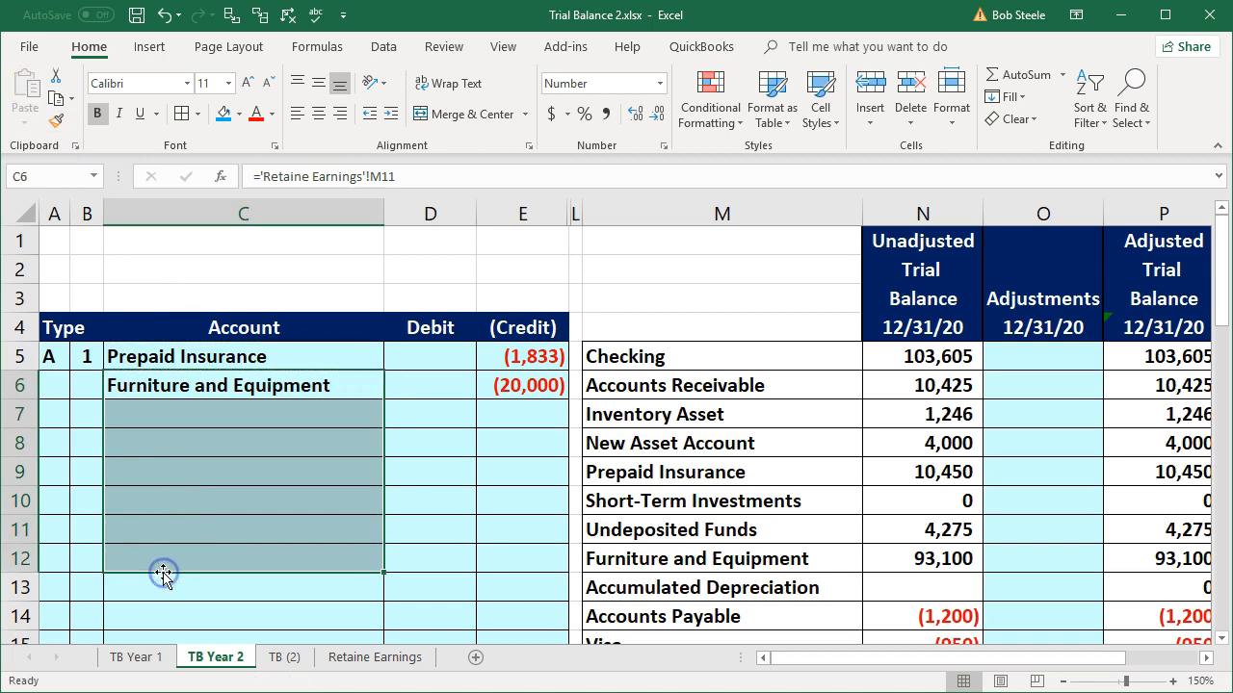
Link C7 on TB Year 2 to the Accumulated Depreciation account name with ='Retaine Earnings'!M12
left_click(181, 416)
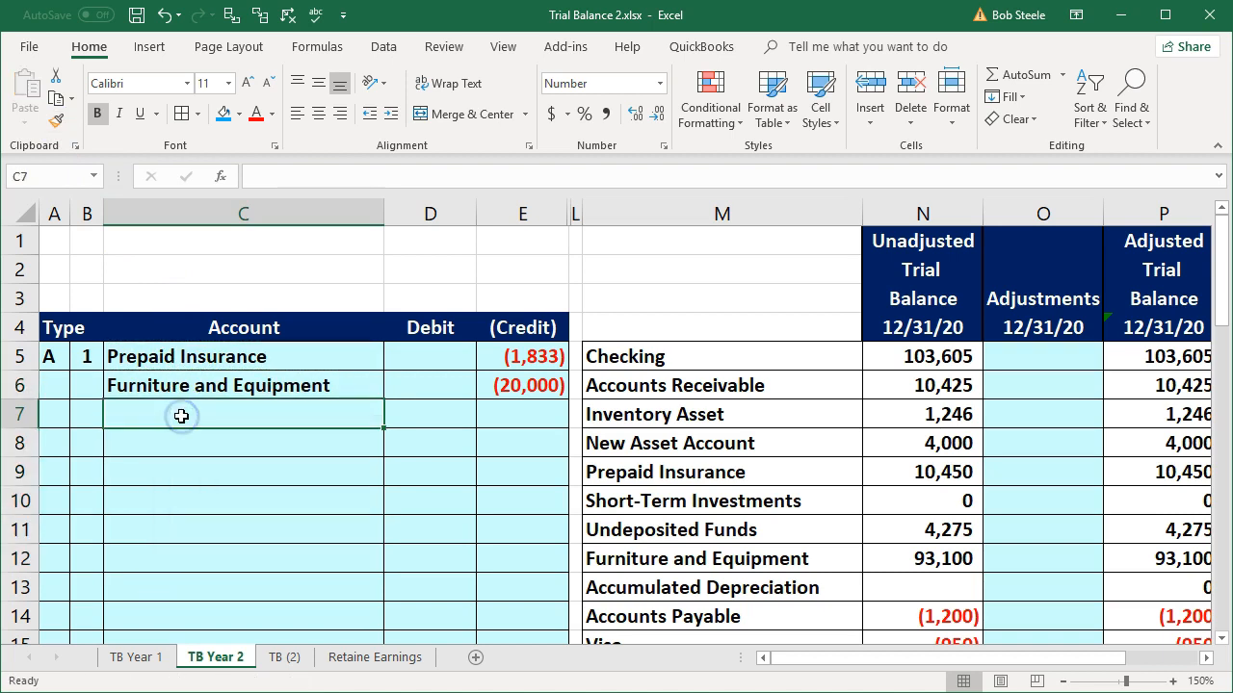
type("=")
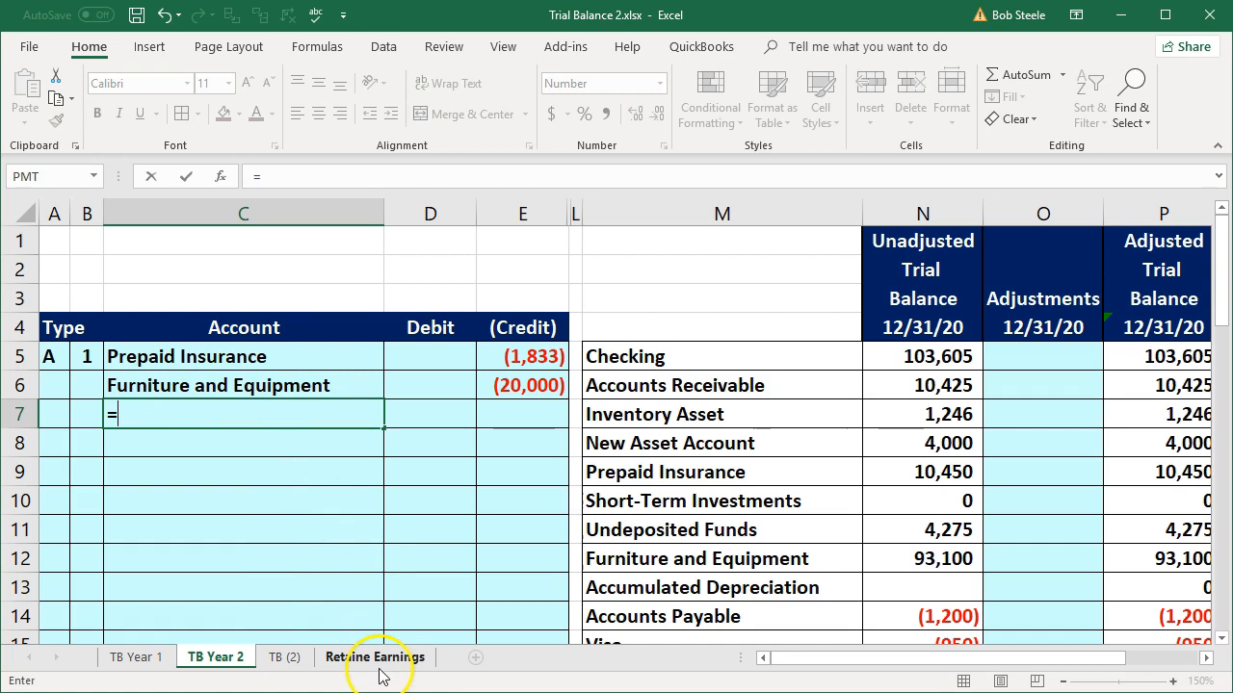
left_click(376, 663)
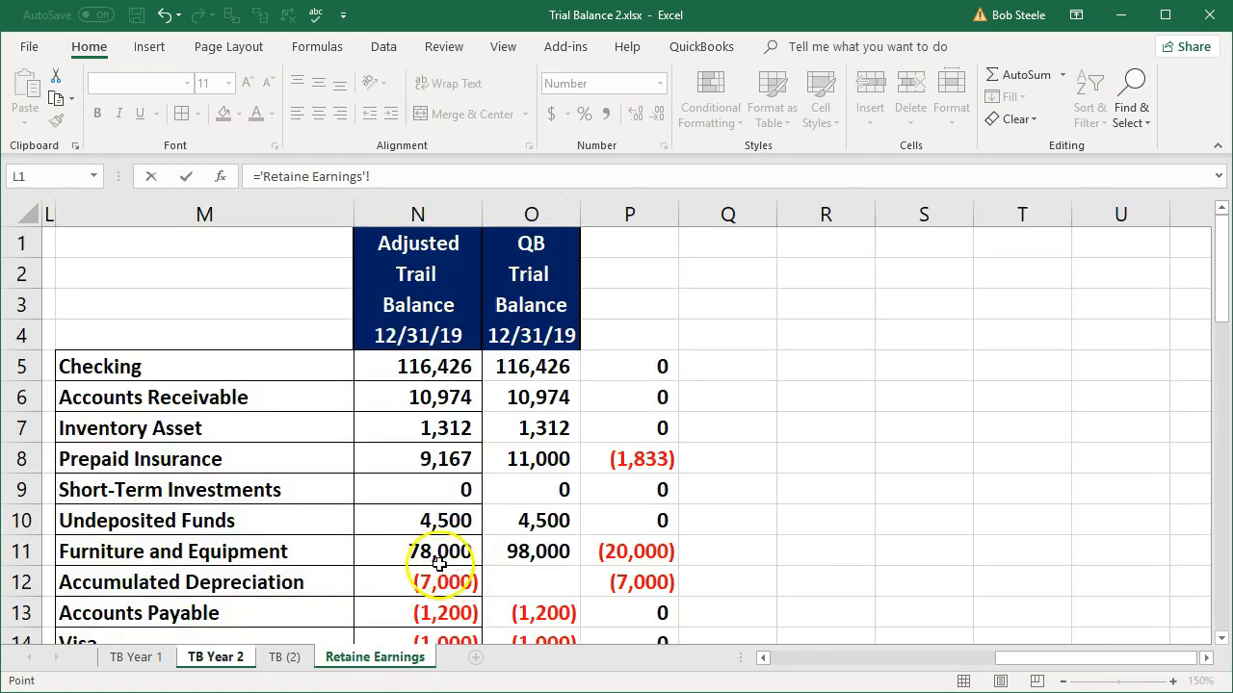
left_click(287, 584)
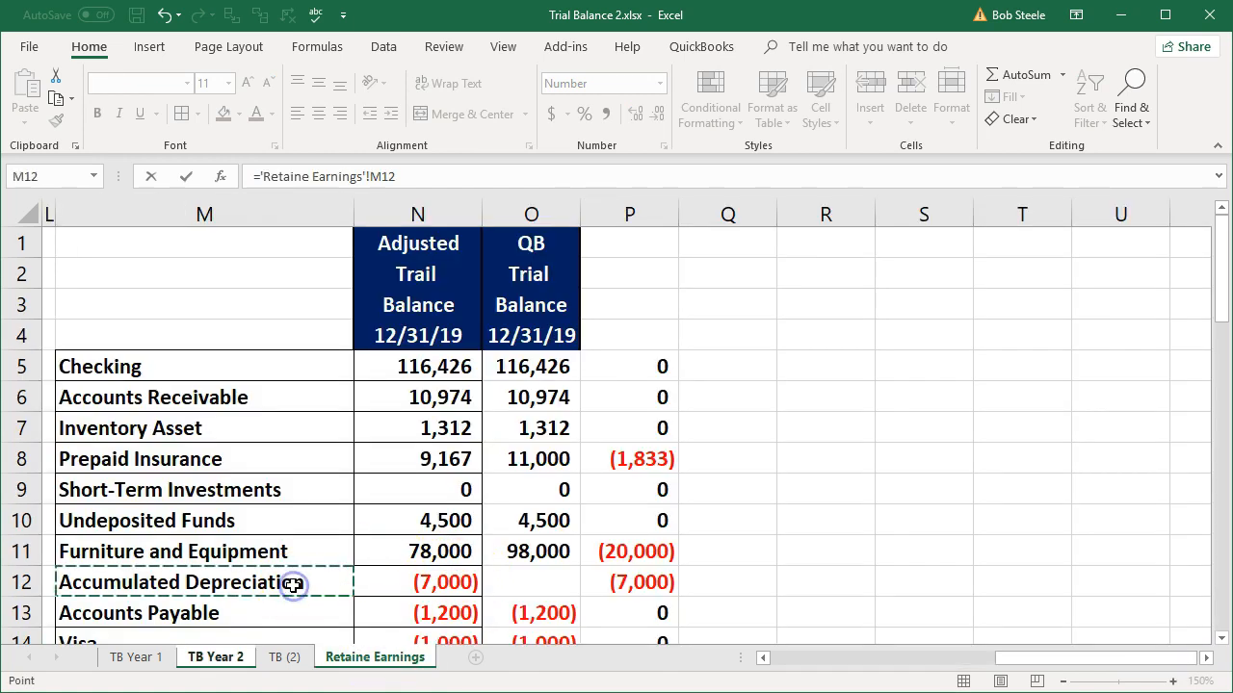
key("Return")
Link the Accumulated Depreciation credit in E7 to its difference with the formula ='Retaine Earnings'!P12
key("Right")
key("Right")
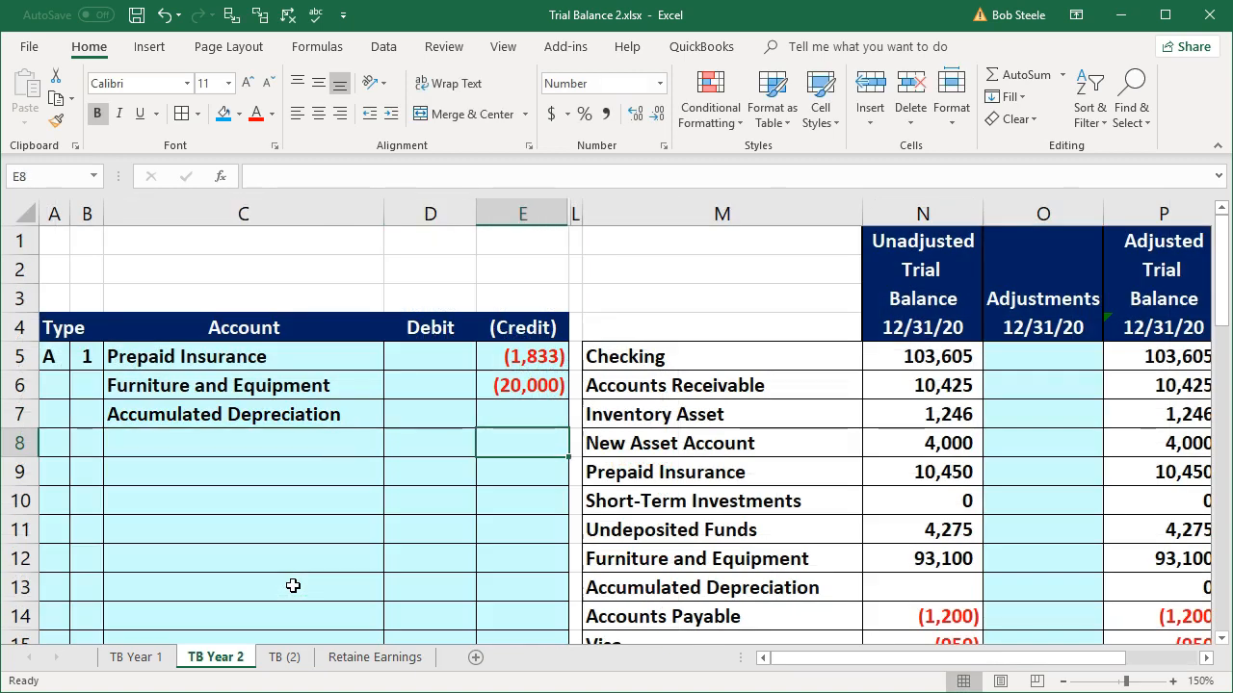
key("Up")
type("=")
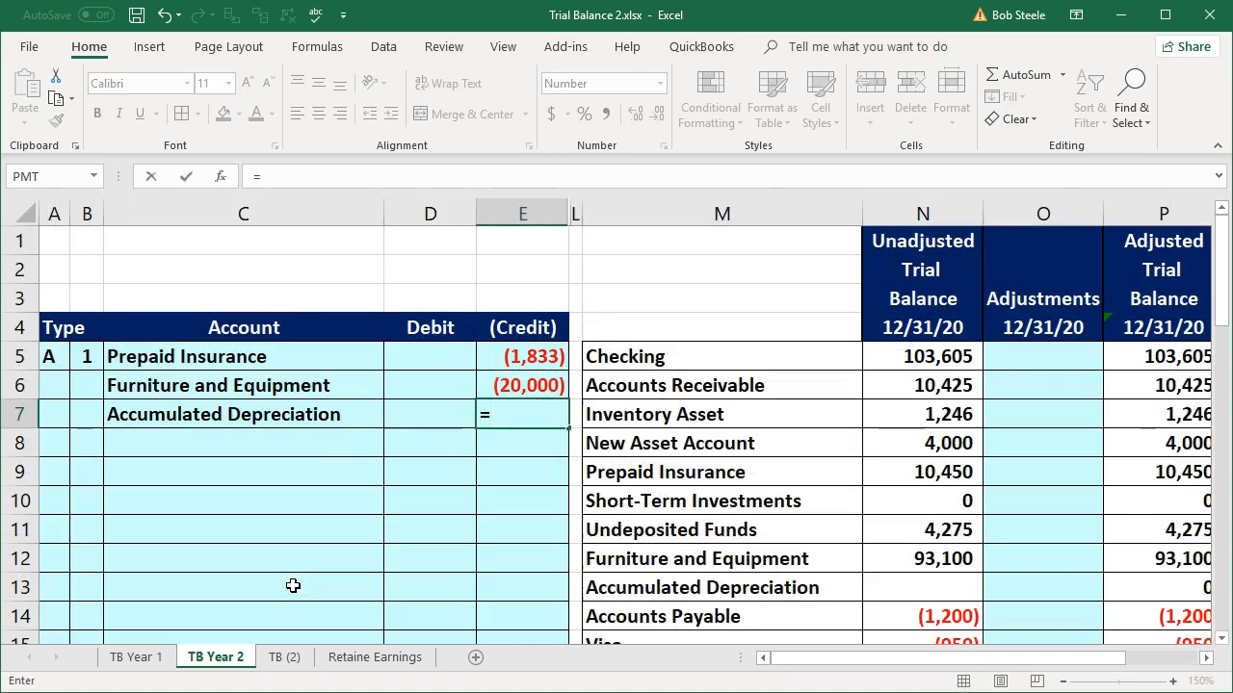
left_click(344, 657)
left_click(627, 585)
key("Return")
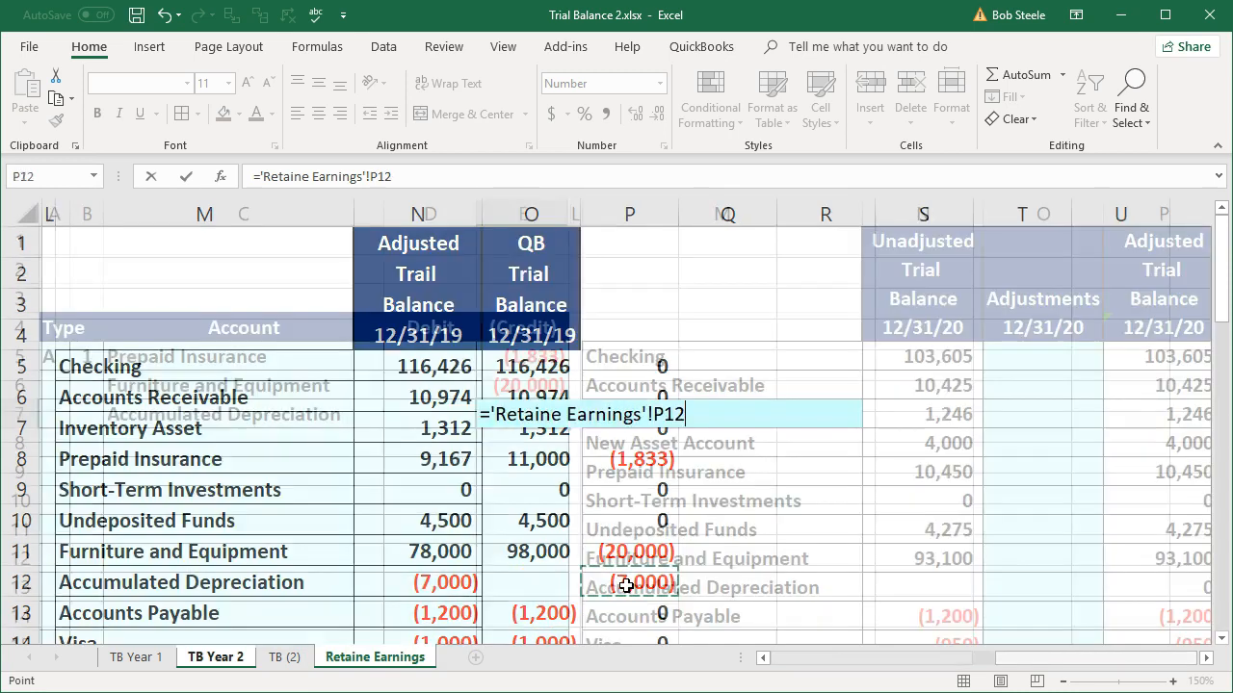
Try to fill C8 with the Owners Draw account name using the formula =-'Retaine Earnings'!M19
type("-")
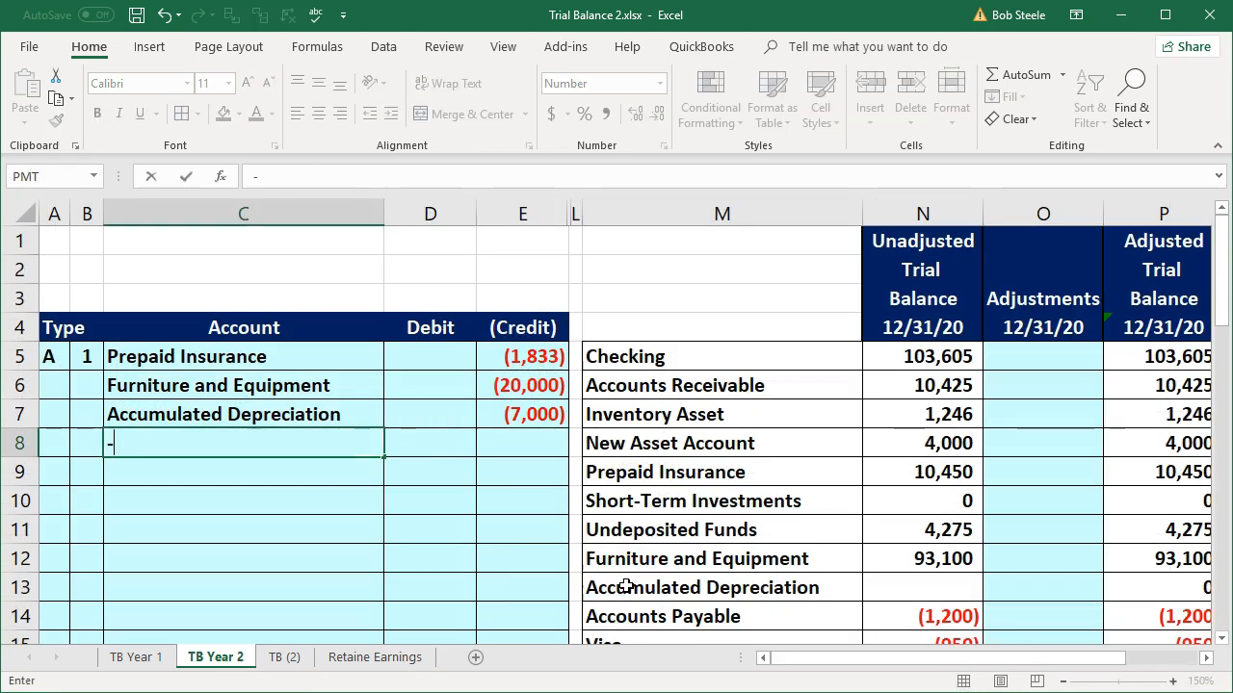
left_click(390, 657)
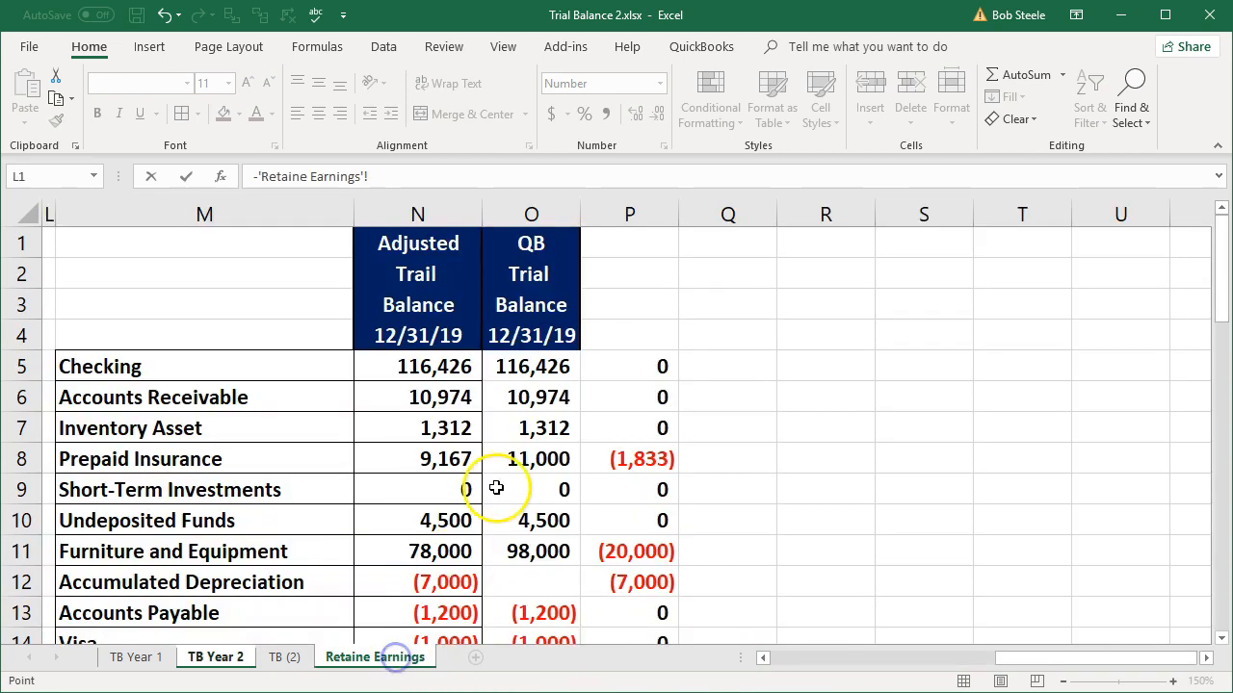
scroll(497, 488, "down", 1)
scroll(497, 488, "down", 3)
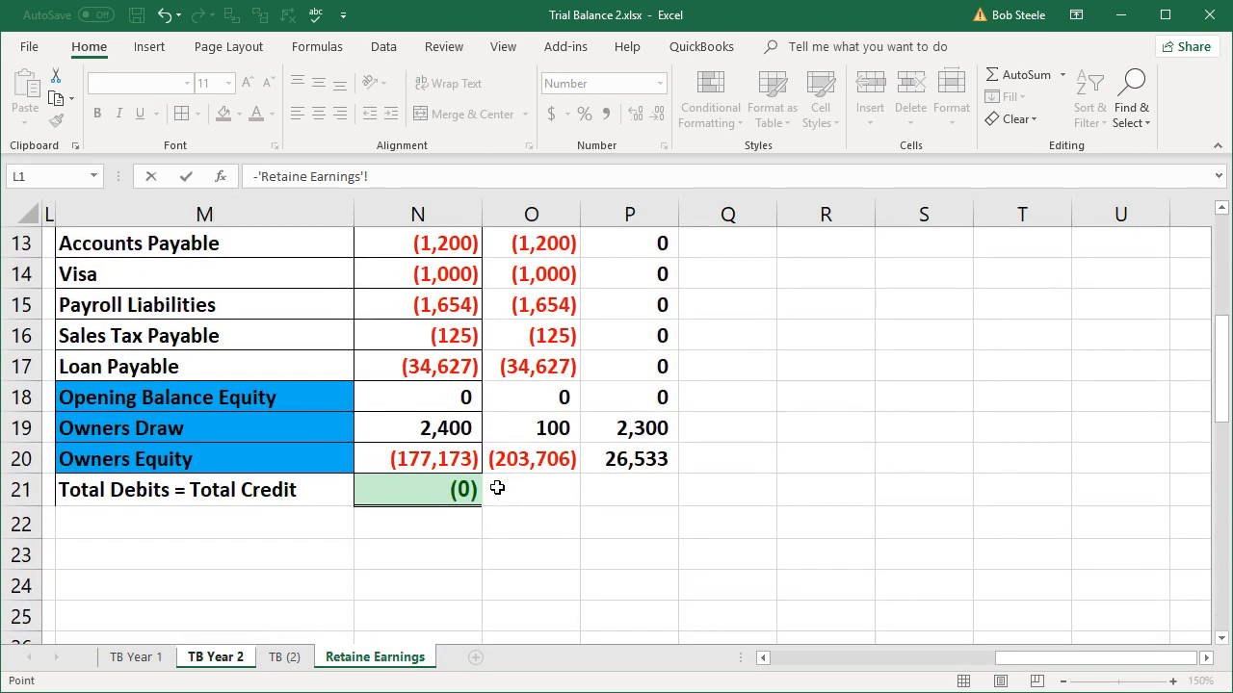
left_click(224, 434)
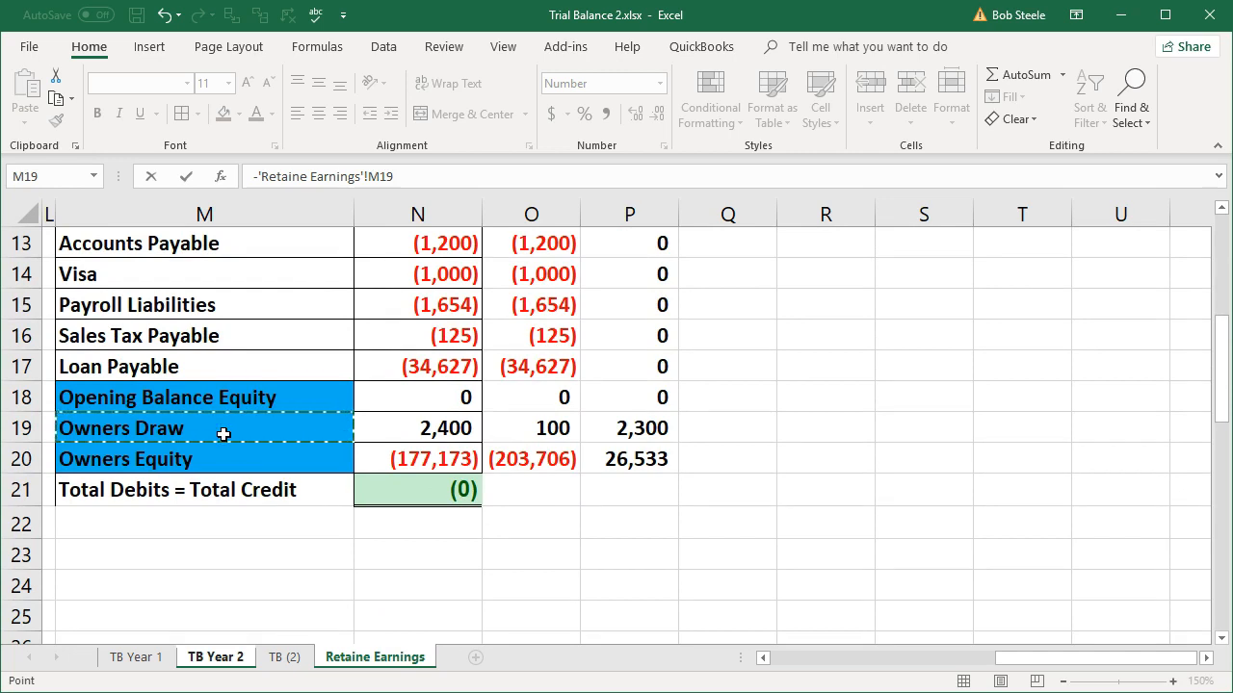
key("Return")
Replace the formula in C8 with ='Retaine Earnings'!M19 to bring in the Owners Draw account name
left_click(224, 434)
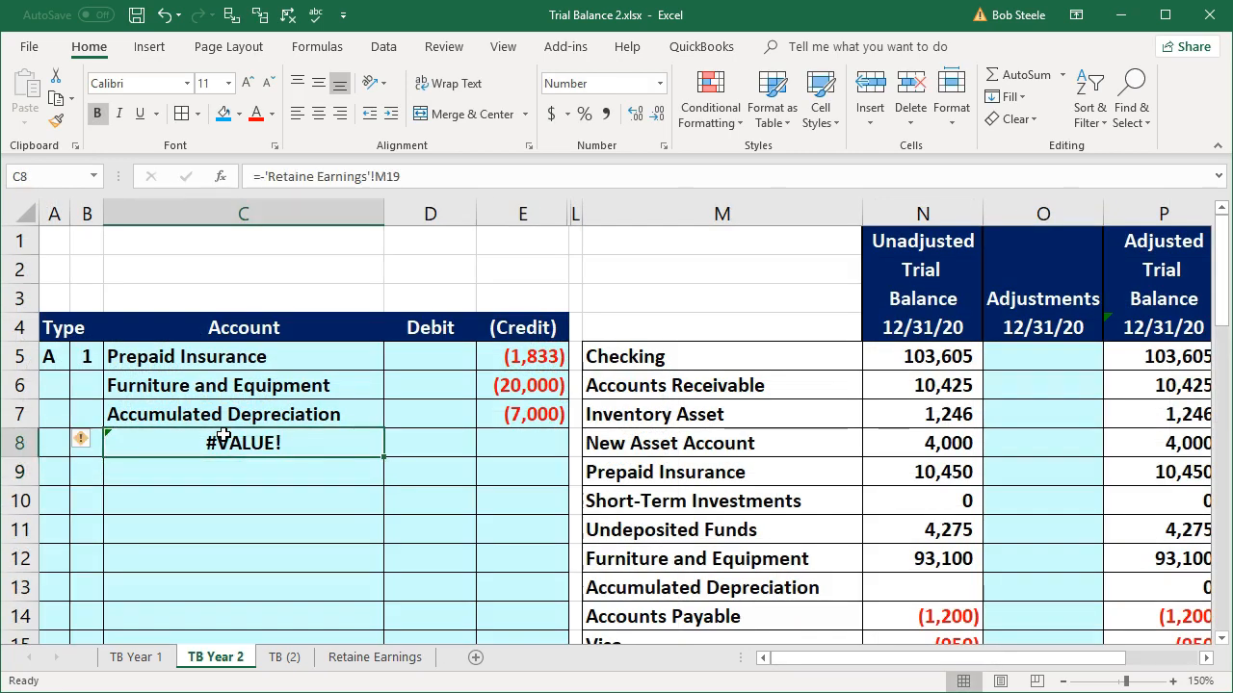
type("=")
left_click(370, 655)
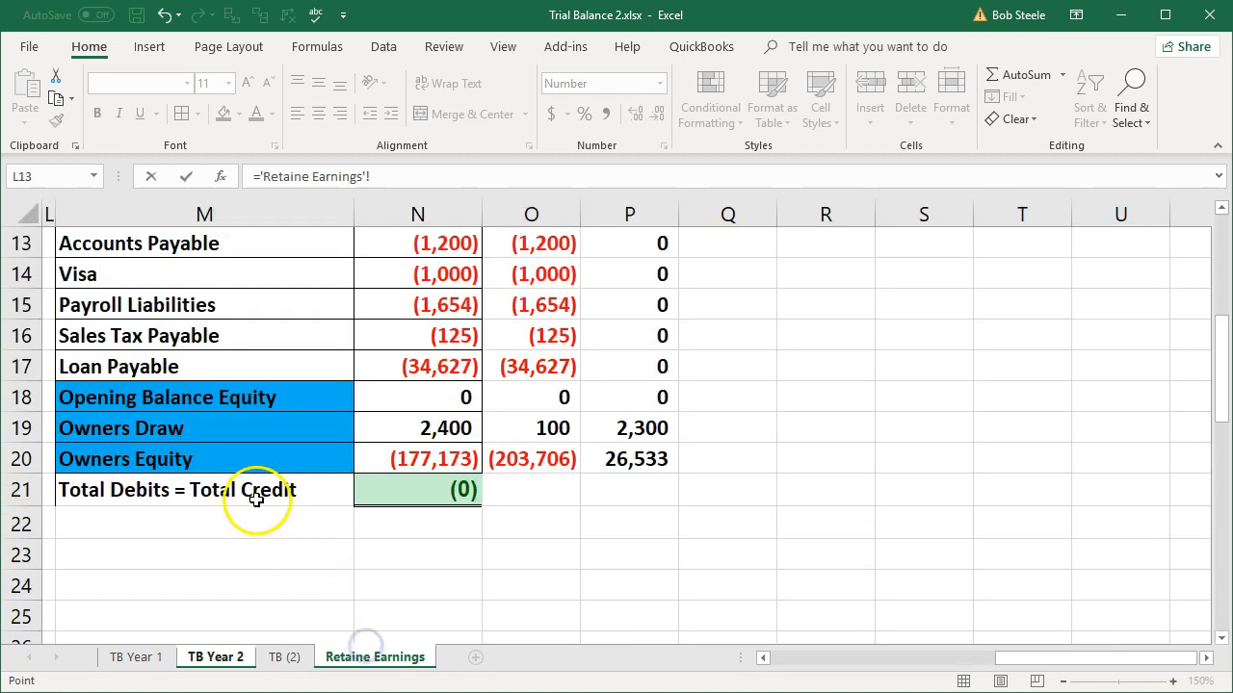
left_click(198, 429)
key("Return")
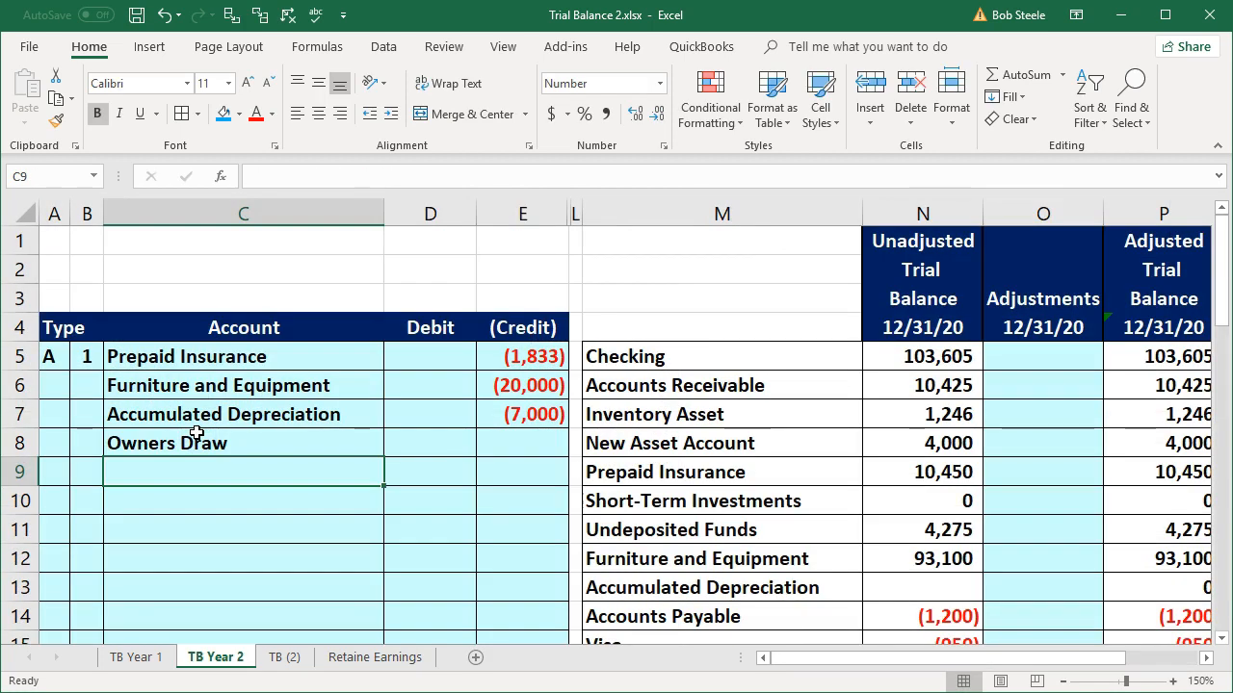
Link the Owners Draw debit in D8 on TB Year 2 to its difference with ='Retaine Earnings'!P19
left_click(385, 657)
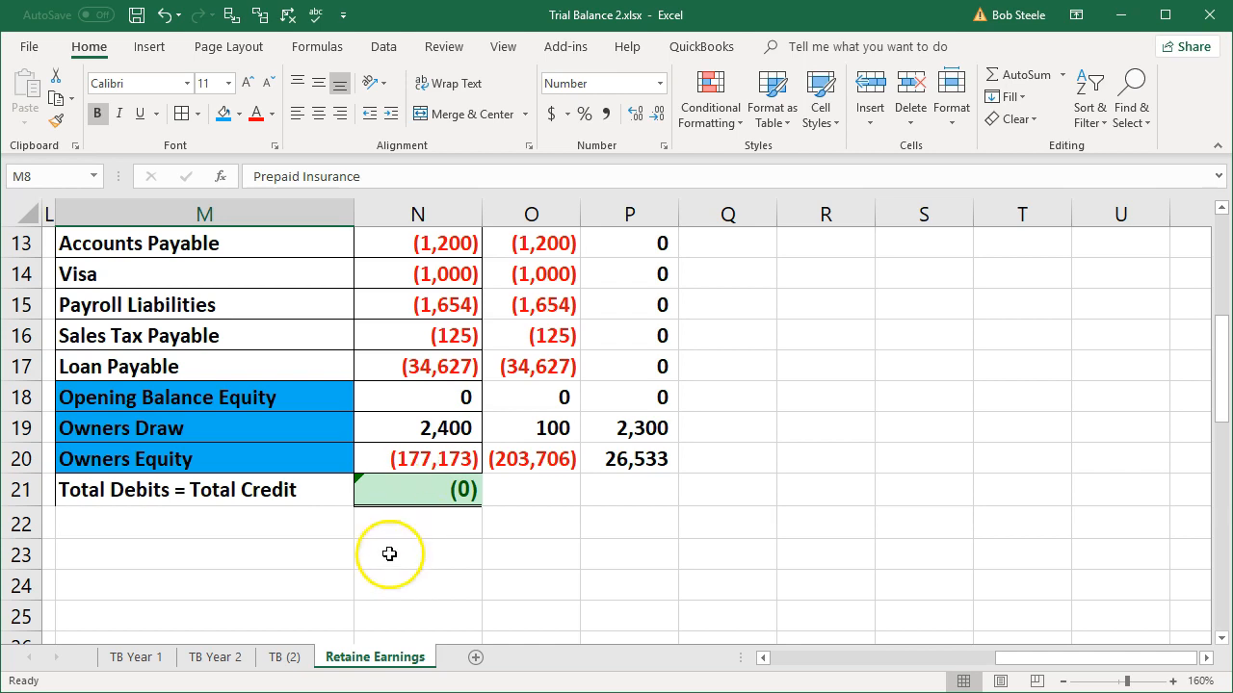
left_click(219, 657)
left_click(354, 655)
left_click(220, 662)
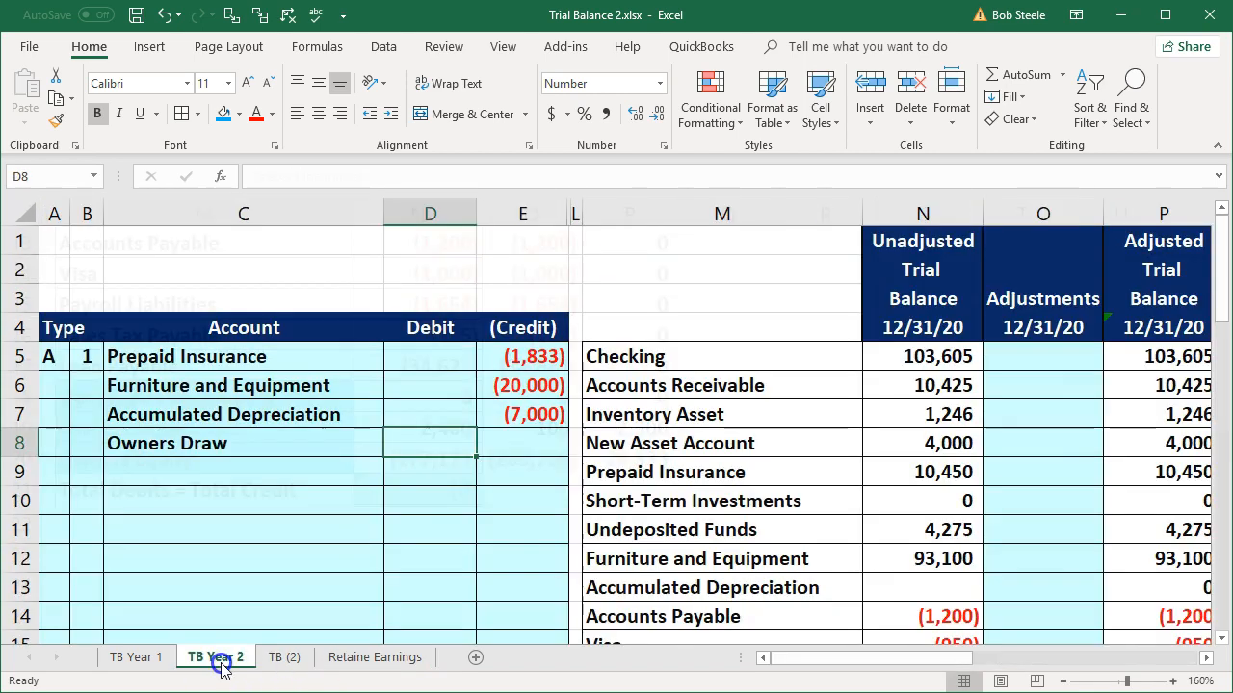
type("=")
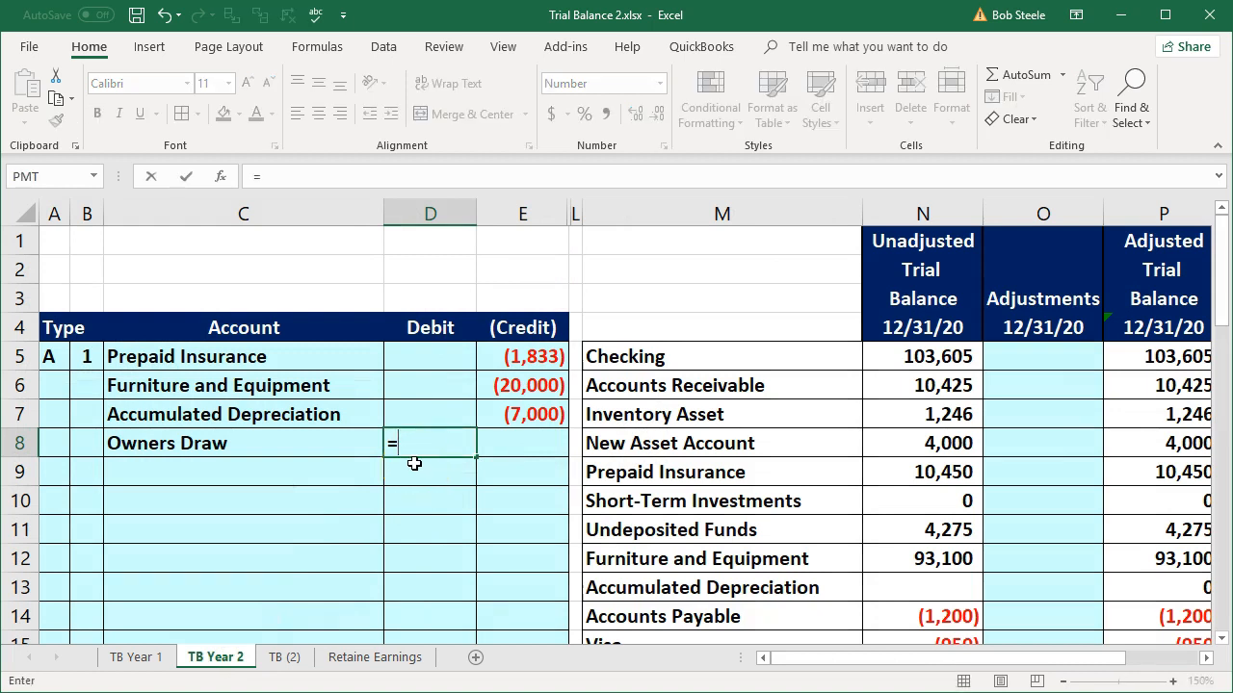
left_click(369, 656)
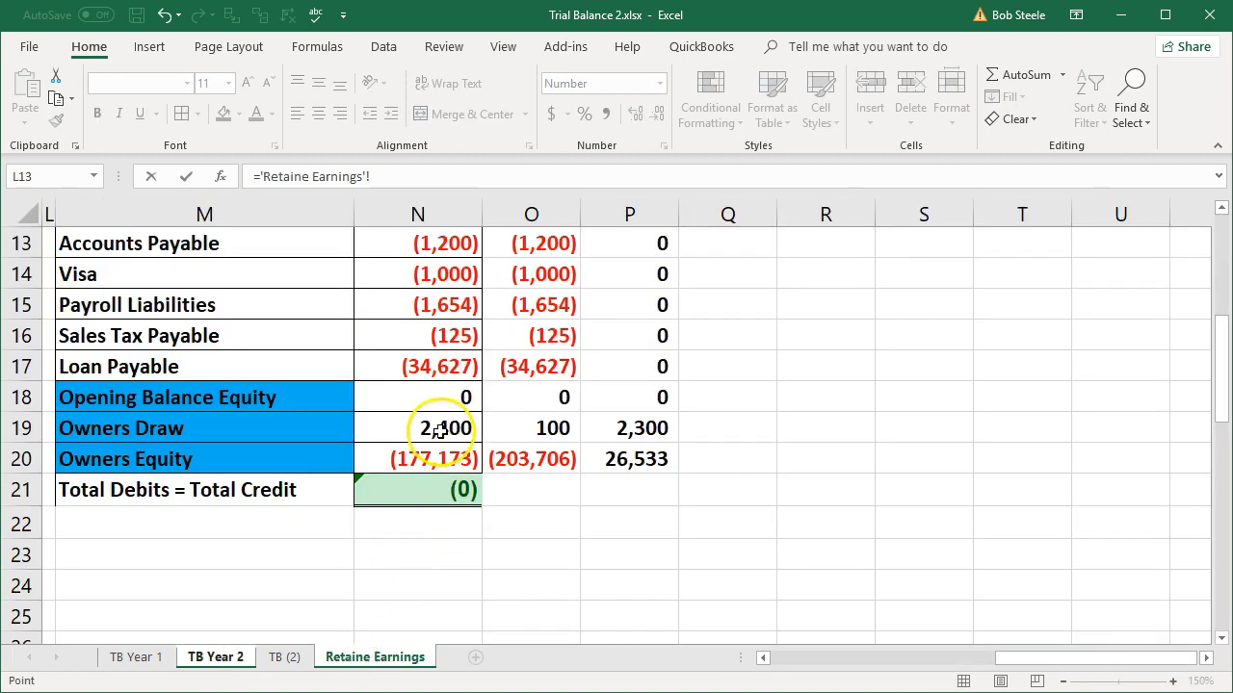
left_click(631, 428)
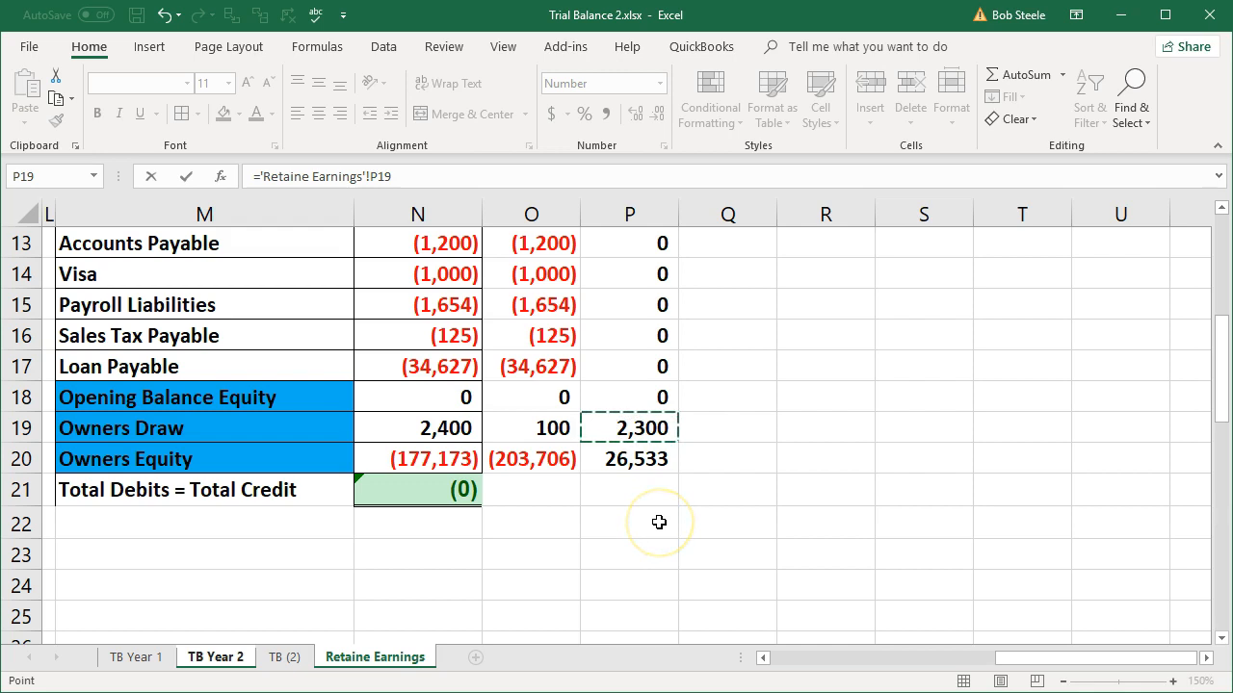
key("Return")
Link C9 to the Owners Equity account name in M20 of the Retaine Earnings sheet
key("Left")
type("=")
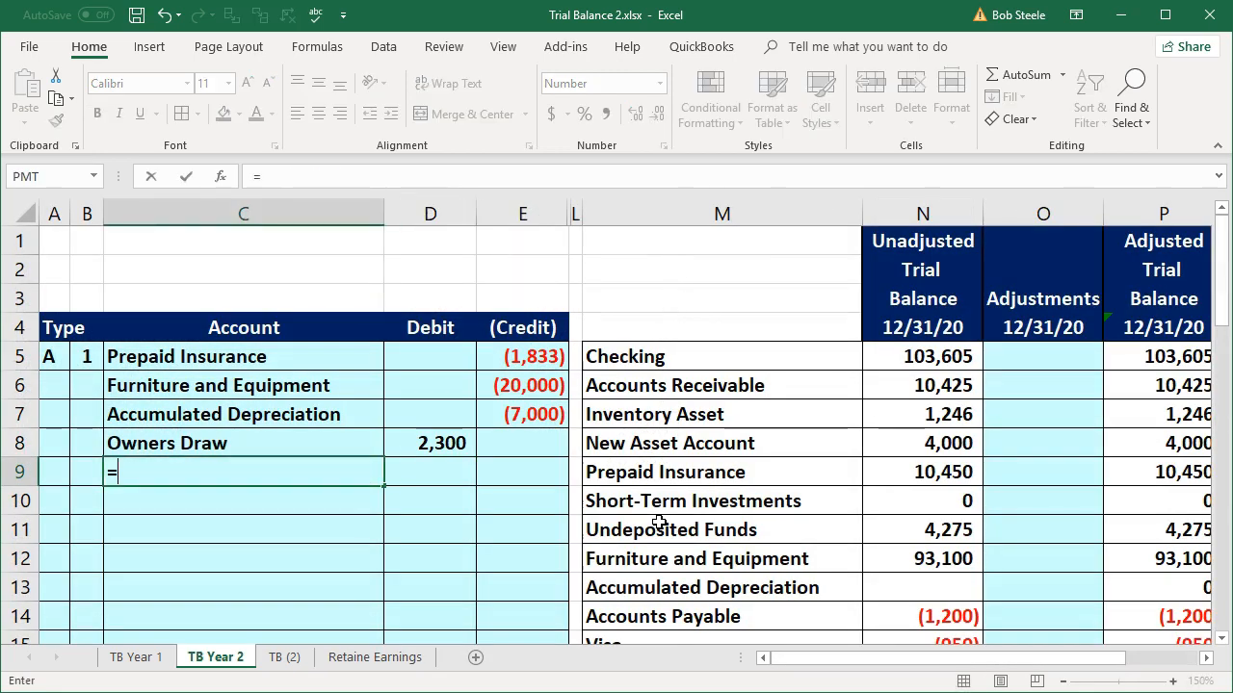
left_click(382, 639)
left_click(384, 657)
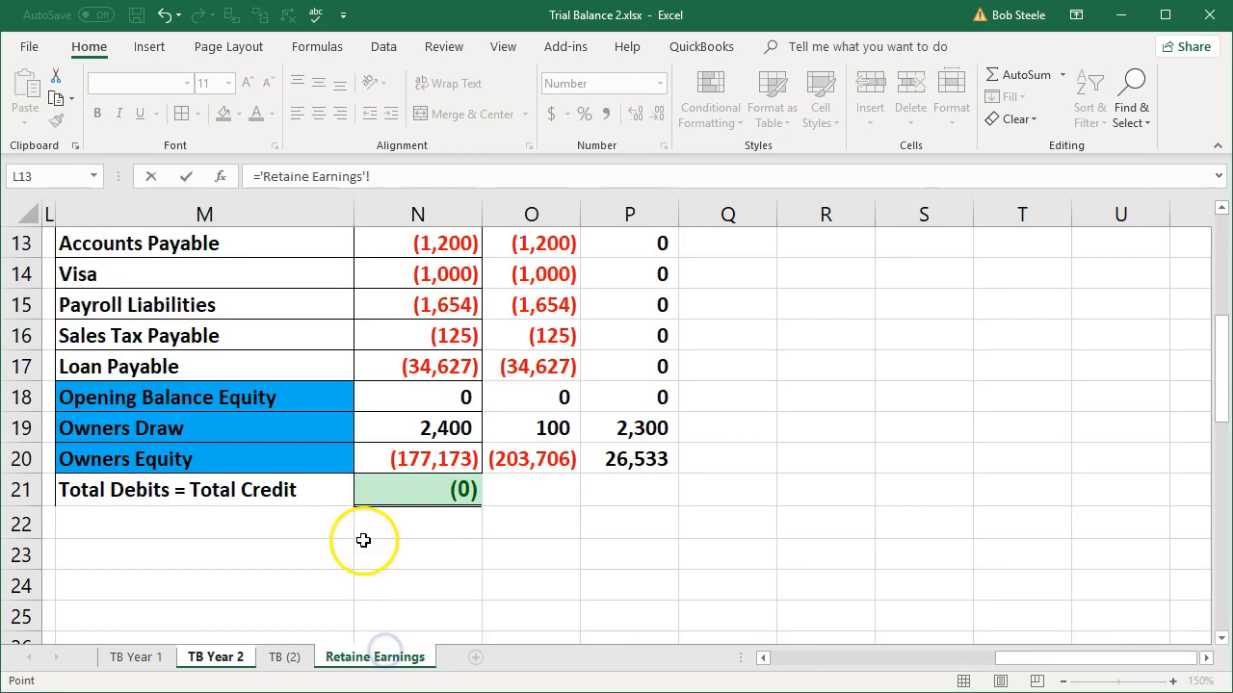
left_click(244, 465)
key("Tab")
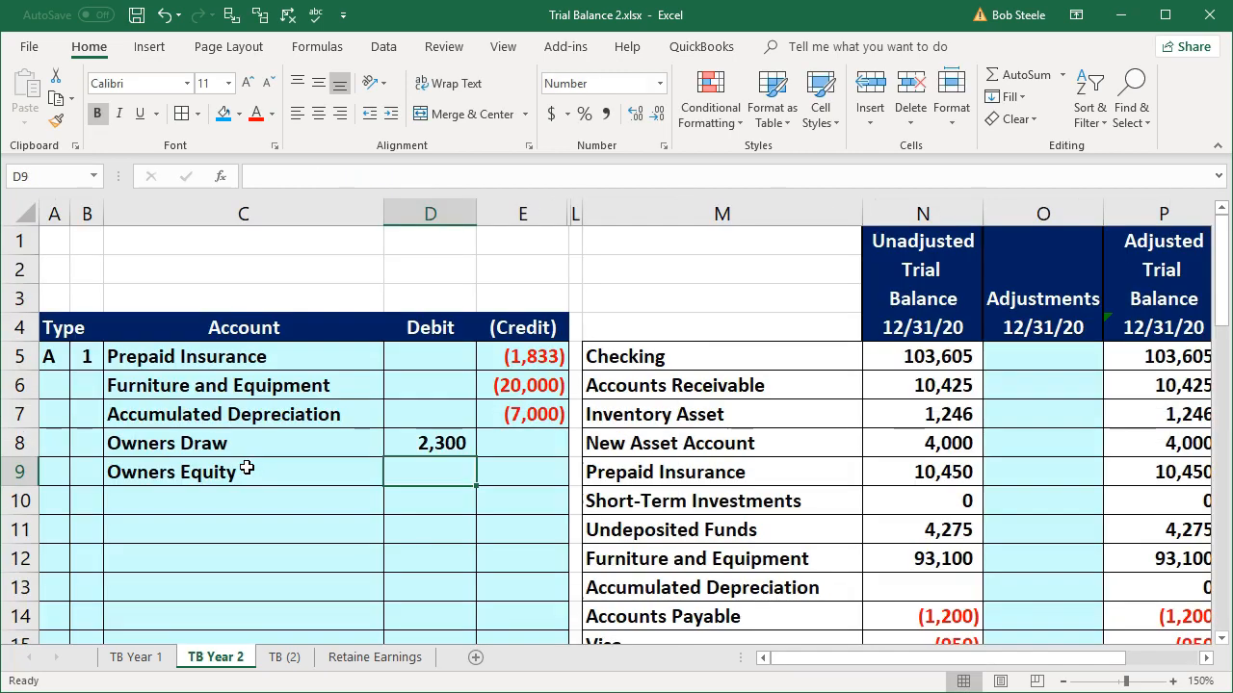
Link the Owners Equity debit in D9 with ='Retaine Earnings'!P20 and check the sum of the entry's amounts in D5:E9
type("=")
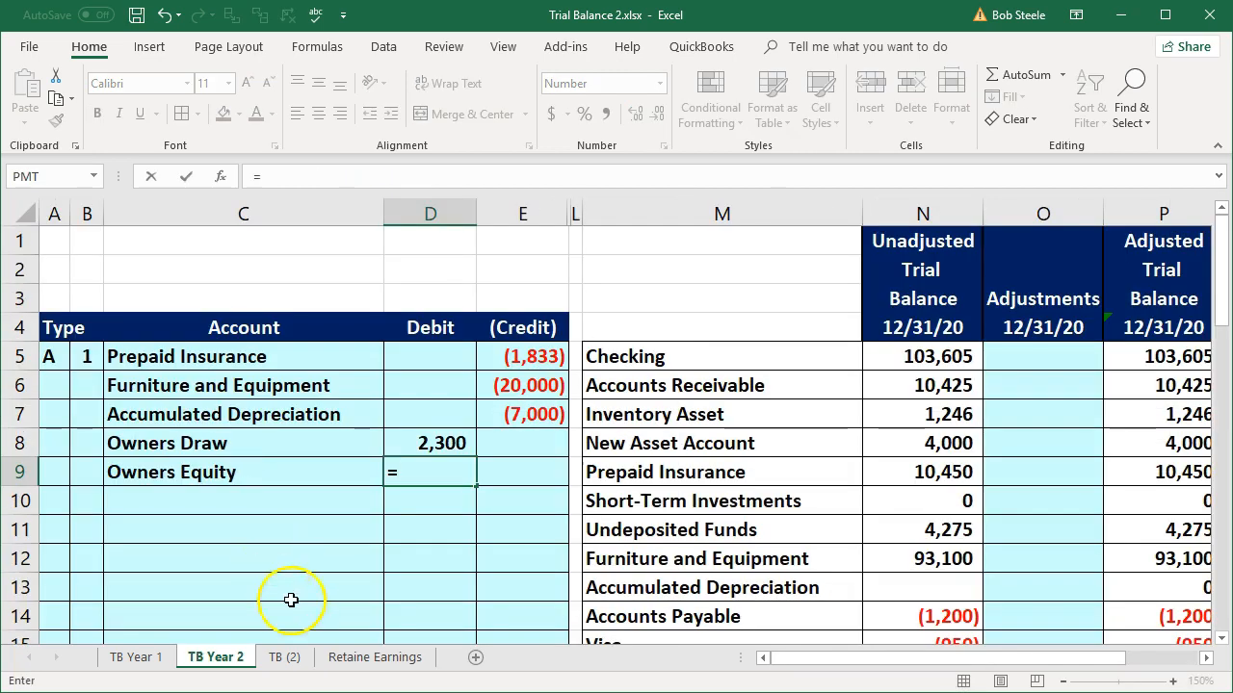
left_click(351, 657)
left_click(637, 464)
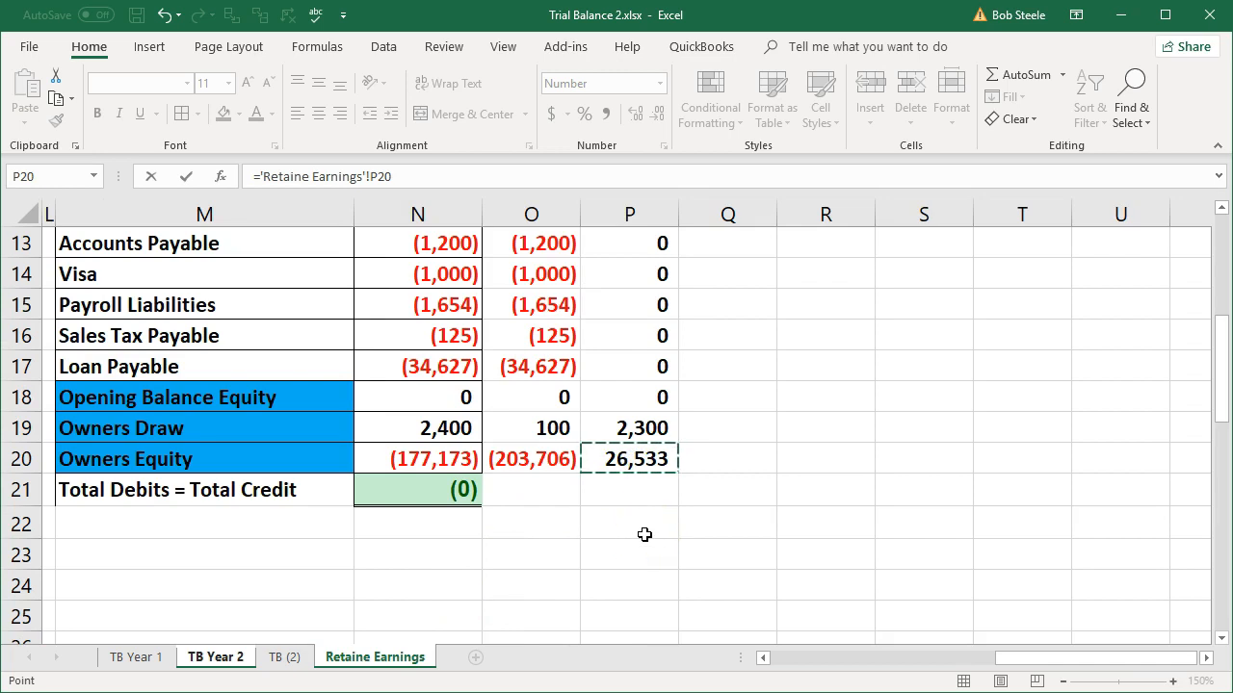
key("Return")
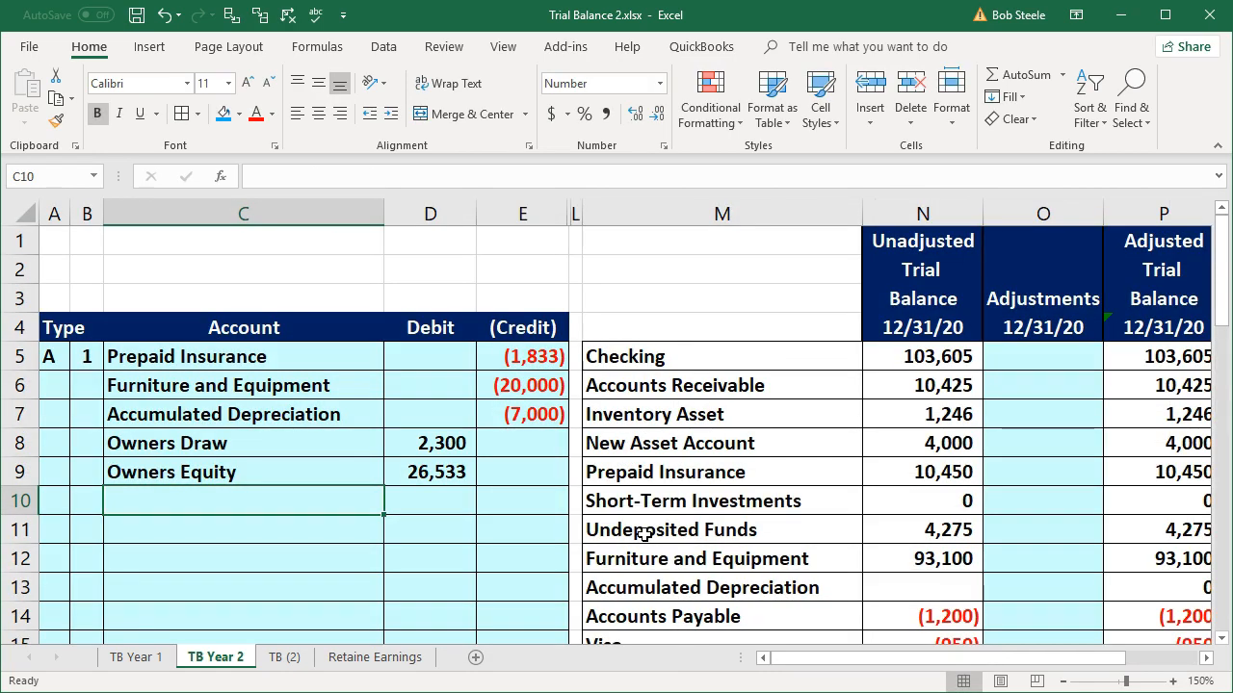
left_click(415, 444)
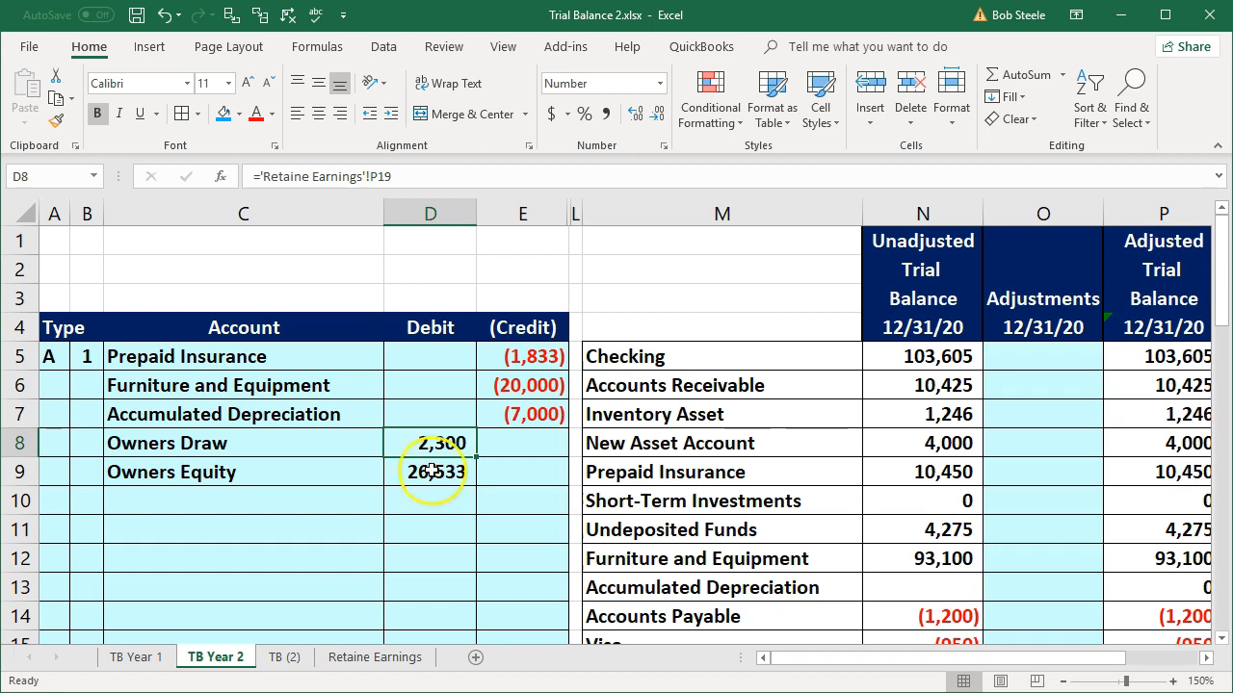
left_click_drag(415, 358, 508, 476)
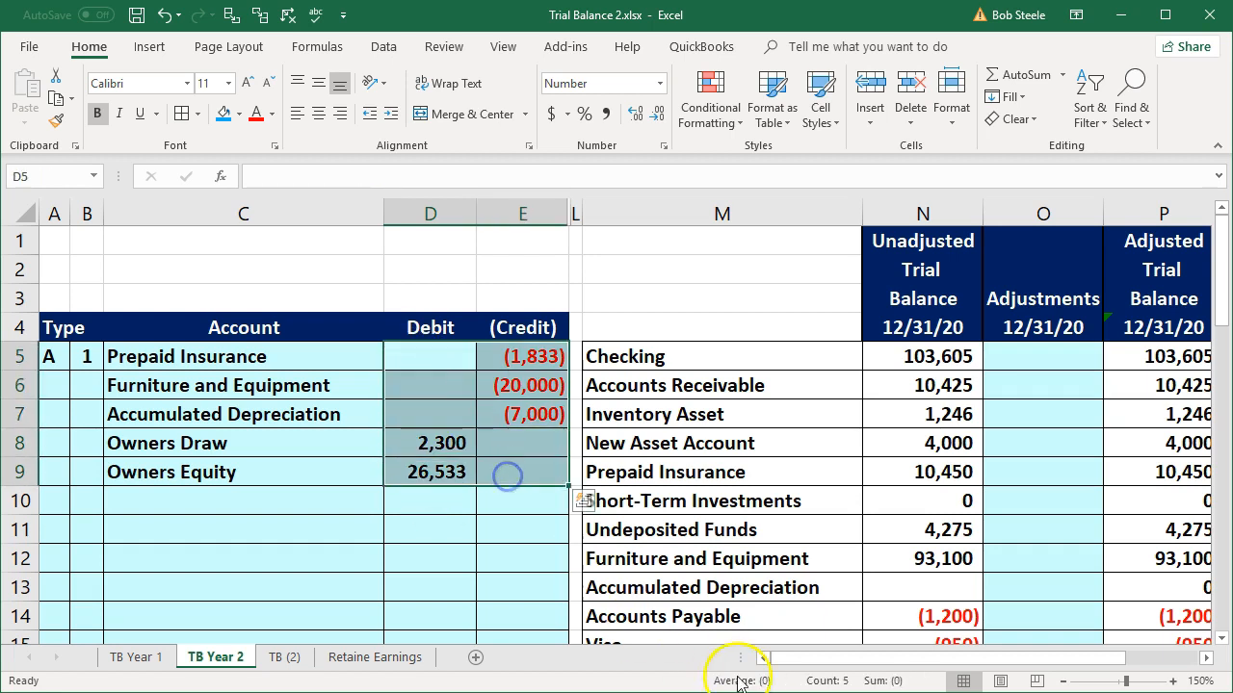
Post the Prepaid Insurance credit to the Adjustments column by entering =E5 in O9
left_click(644, 382)
key("Right")
key("Right")
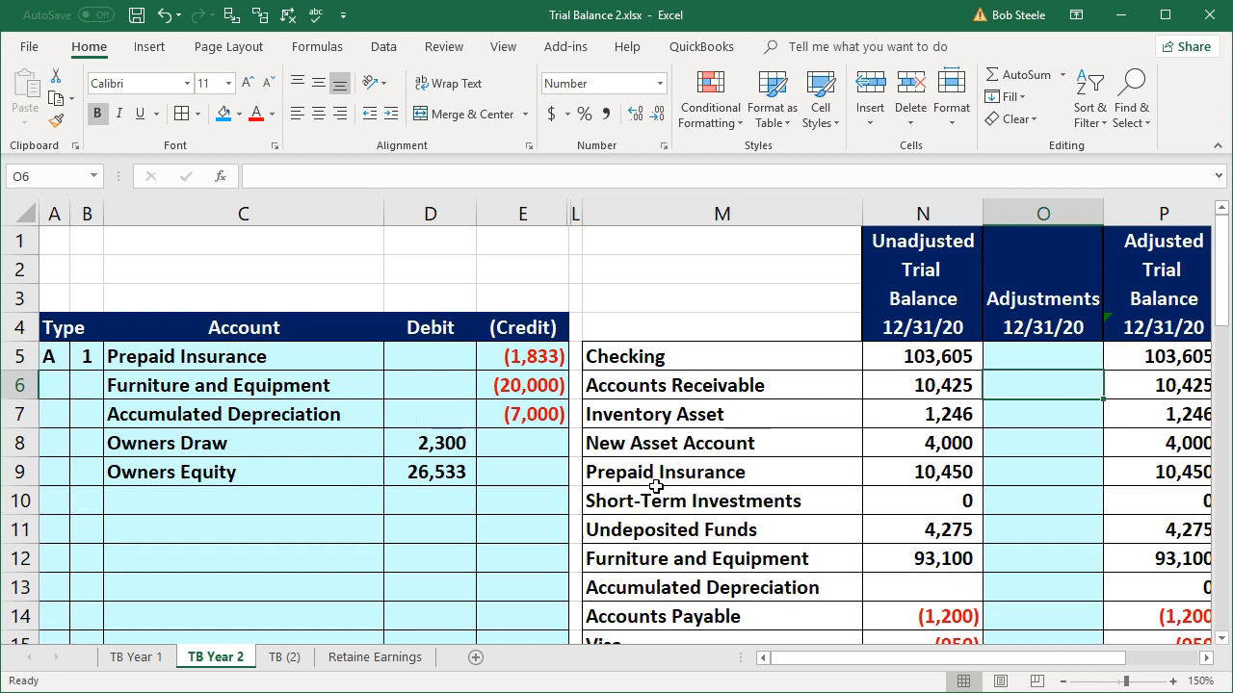
key("Down")
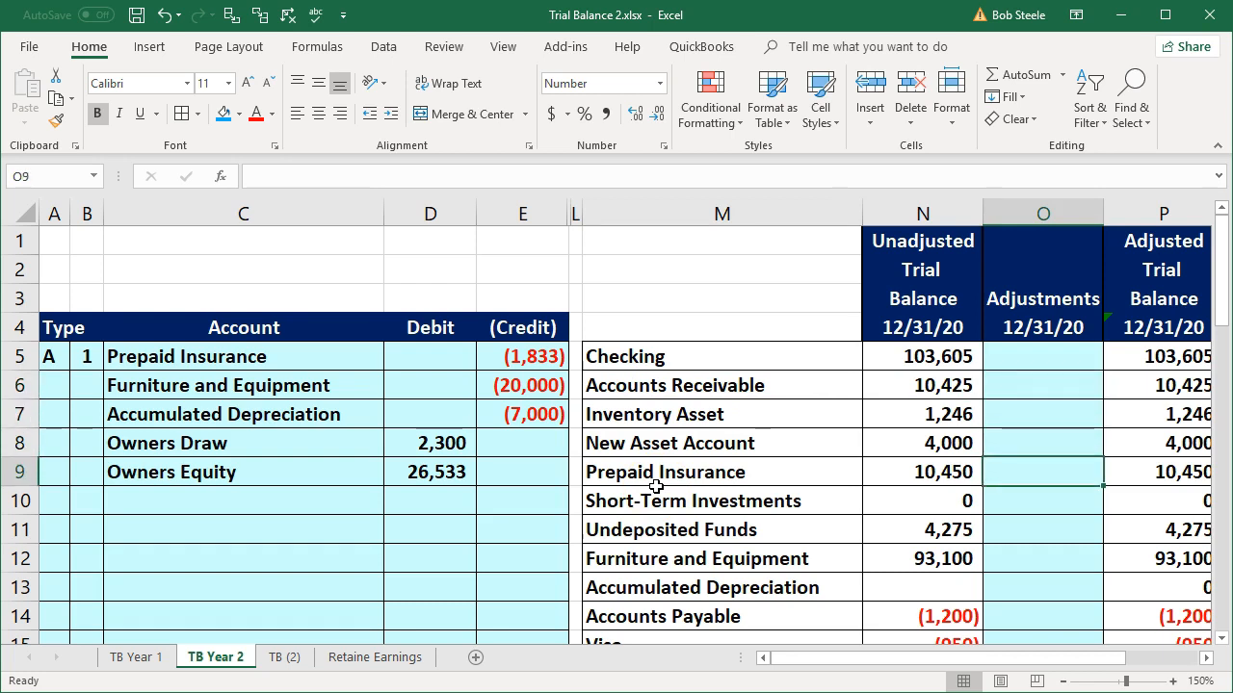
type("=")
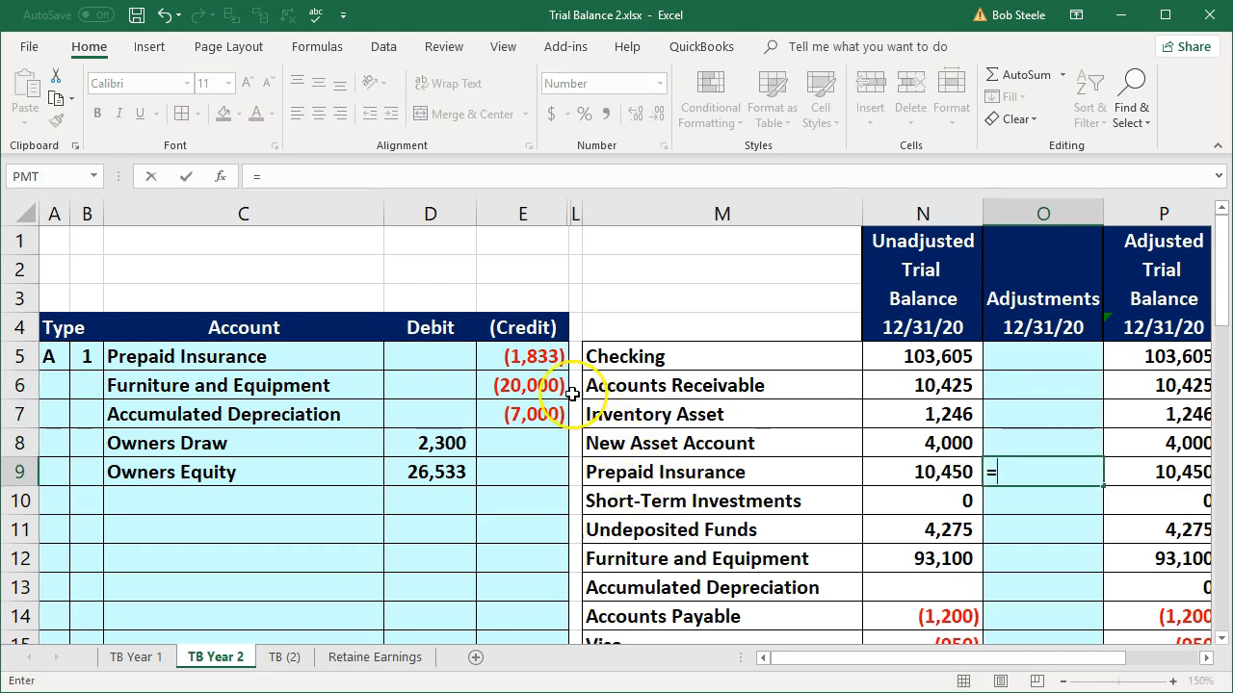
left_click(536, 356)
key("ctrl+Return")
key("Down")
key("Down")
key("Down")
key("Down")
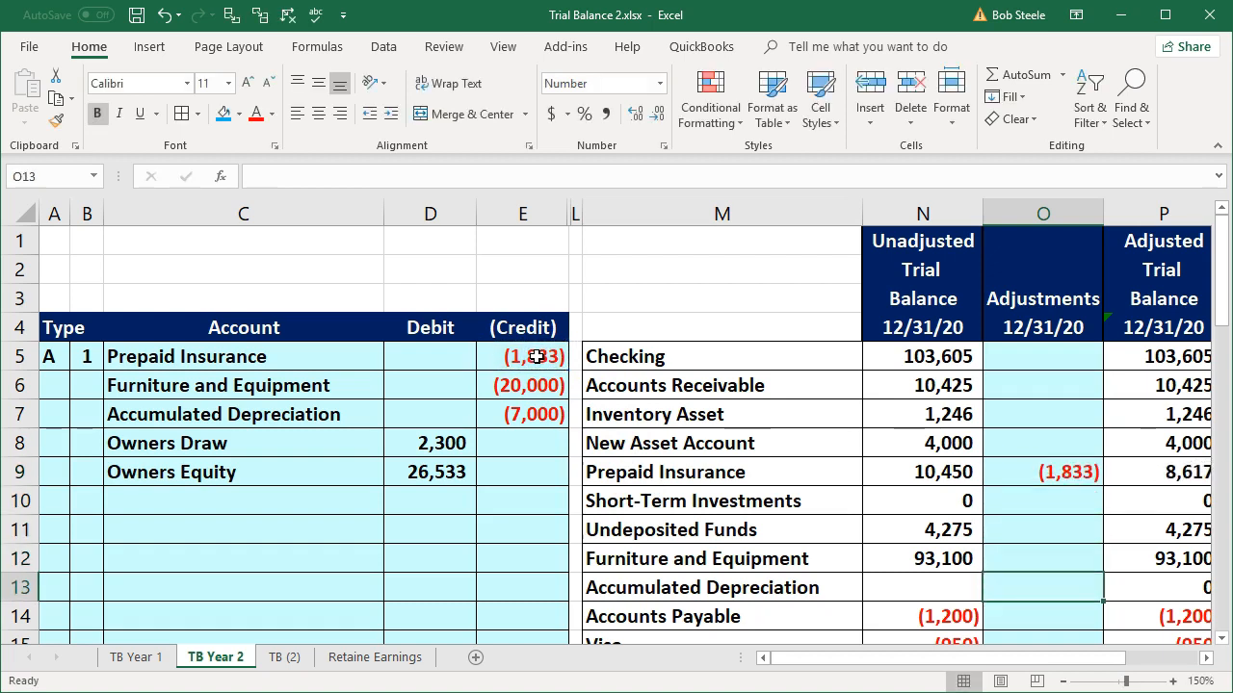
type("=")
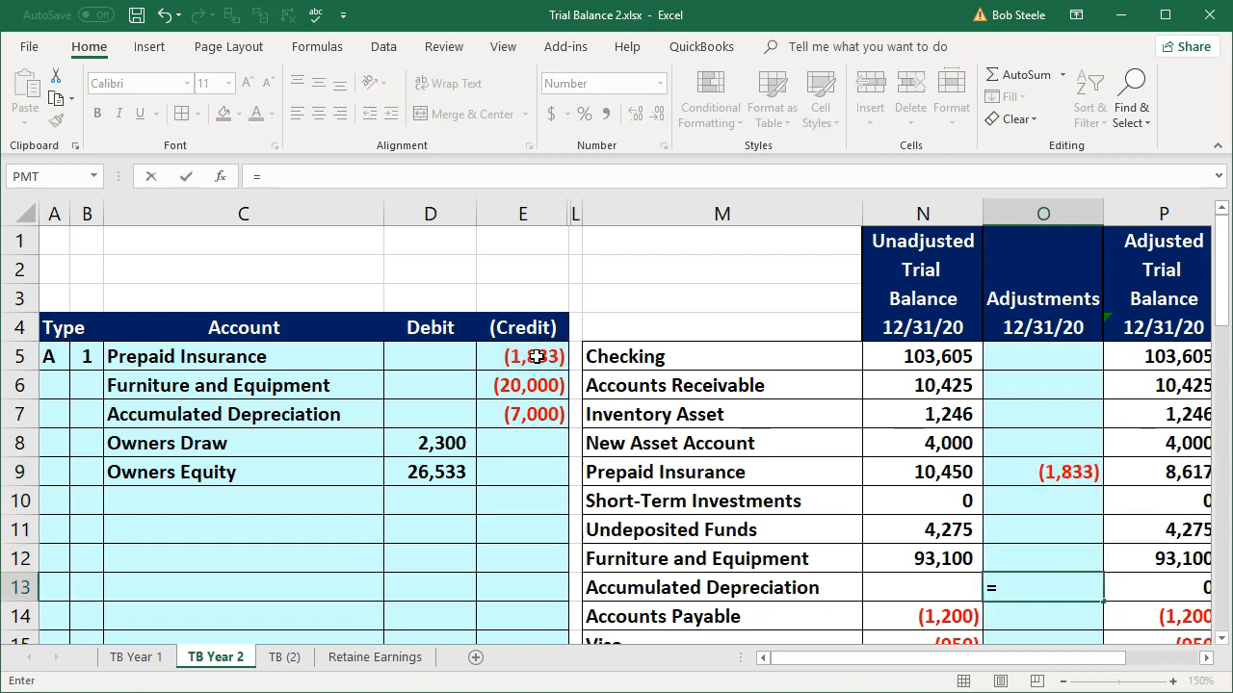
left_click(523, 385)
key("BackSpace")
key("BackSpace")
key("BackSpace")
Post the Furniture and Equipment credit to the Adjustments column by entering =E6 in O12
key("Up")
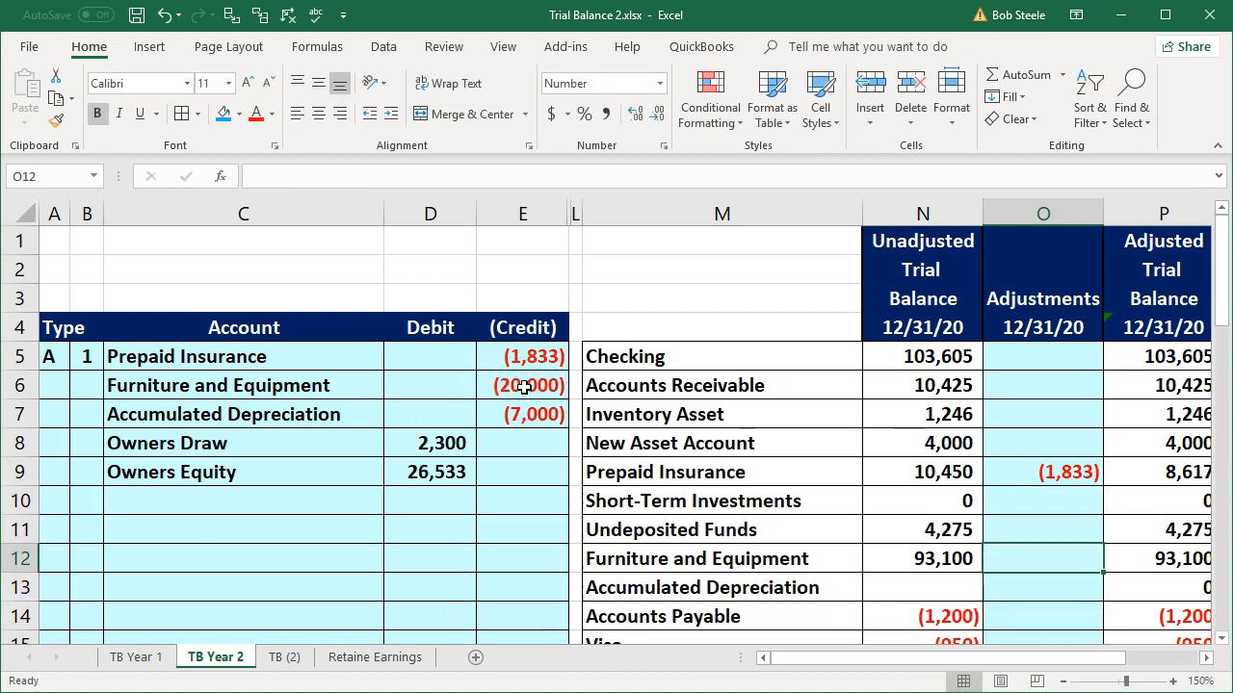
type("=")
left_click(523, 385)
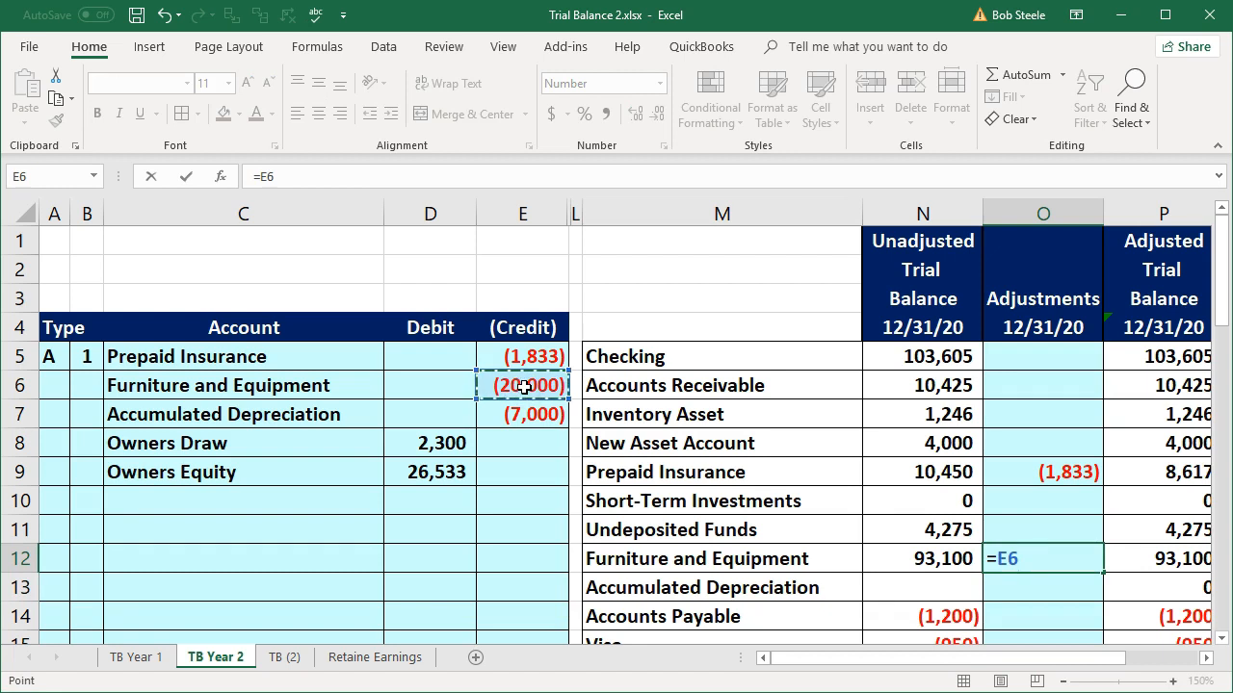
key("Return")
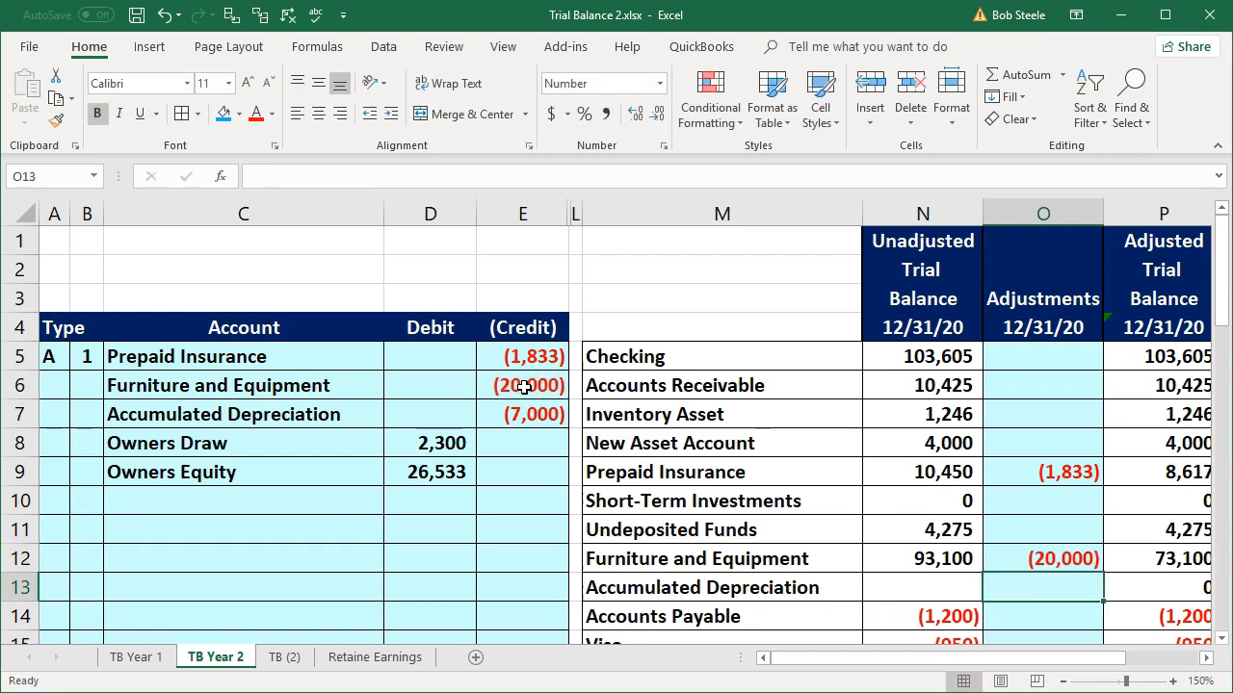
Post the Accumulated Depreciation credit to the Adjustments column by entering =E7 in O13
type("=")
left_click(530, 412)
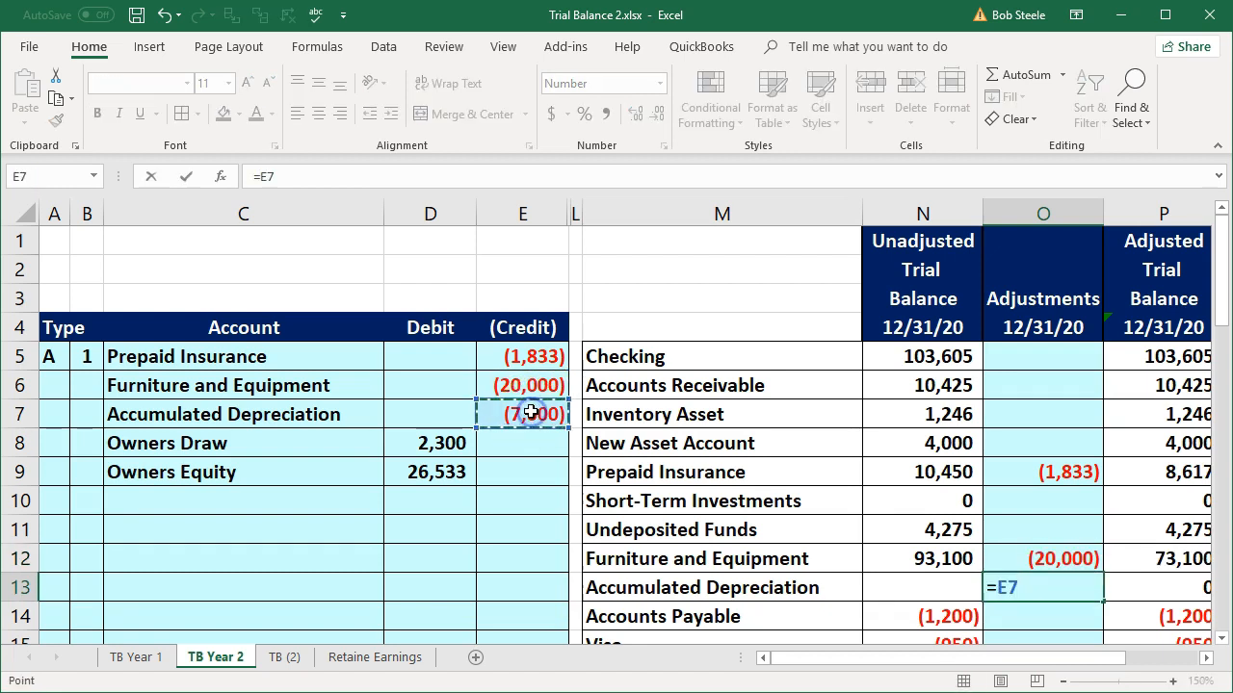
key("Return")
Post the Owners Draw debit to the Adjustments column by entering =D8 in O20
key("Down")
key("Down")
key("Down")
key("Down")
key("Down")
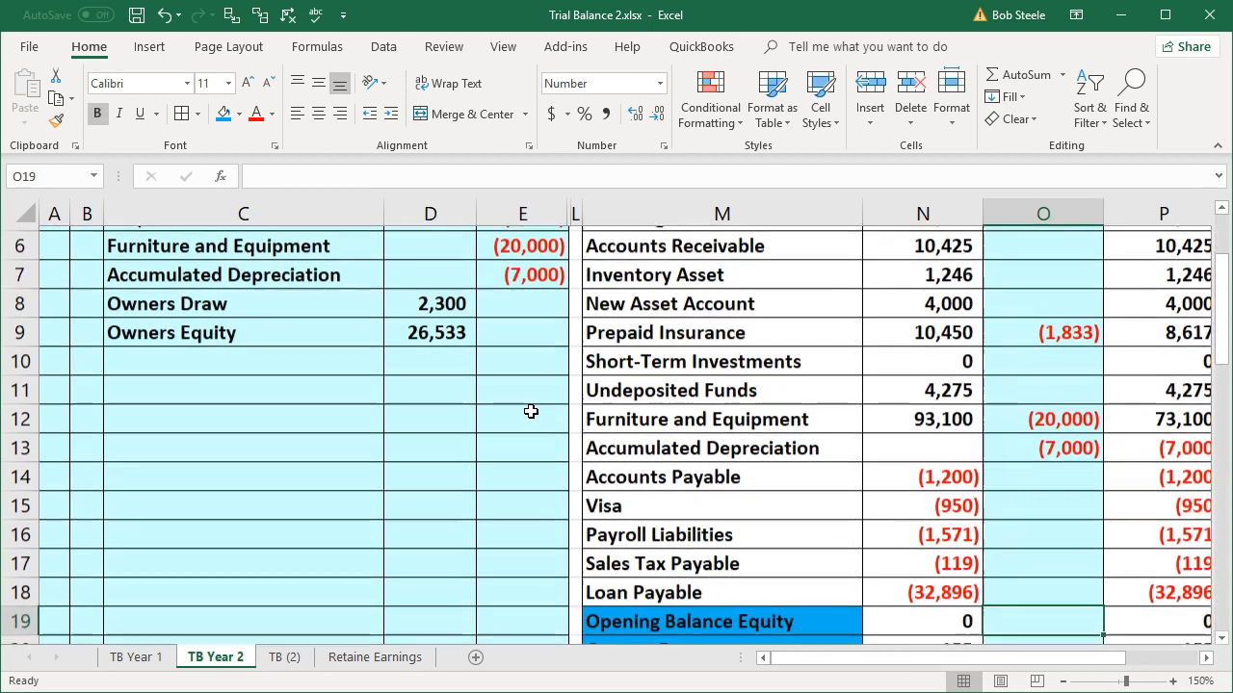
key("Down")
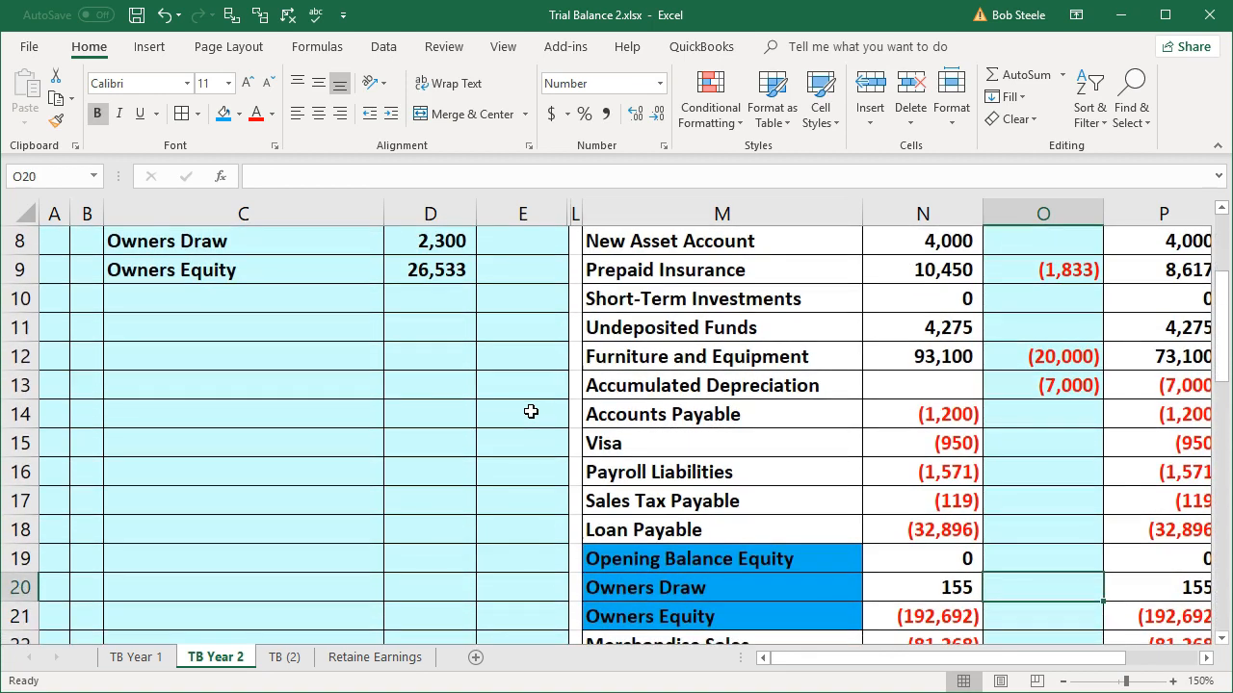
type("=")
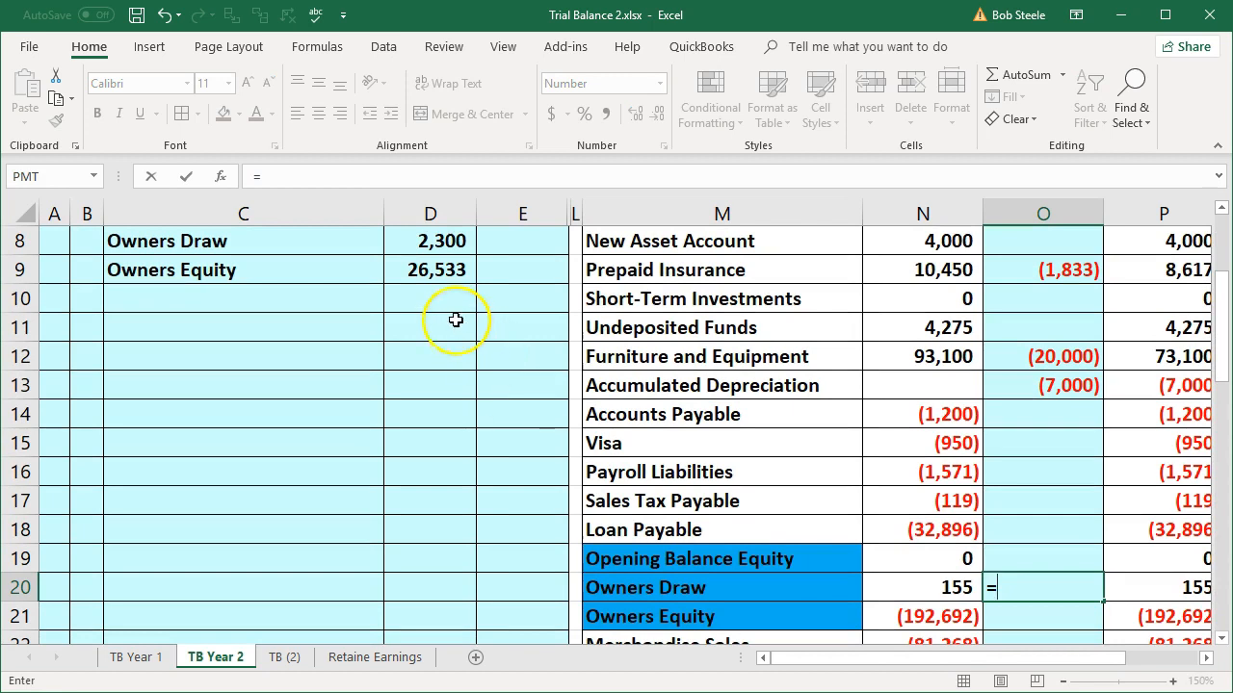
left_click(435, 243)
key("Return")
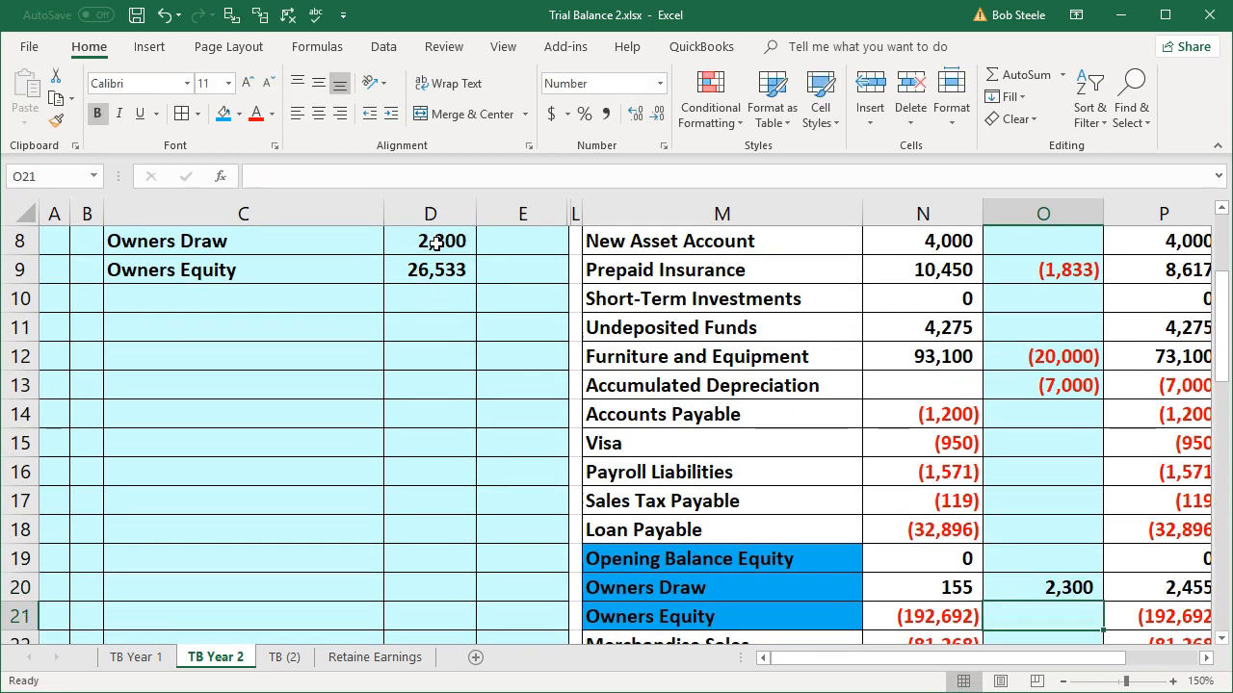
Post the Owners Equity debit to the Adjustments column by entering =D9 in O21
type("=")
left_click(428, 272)
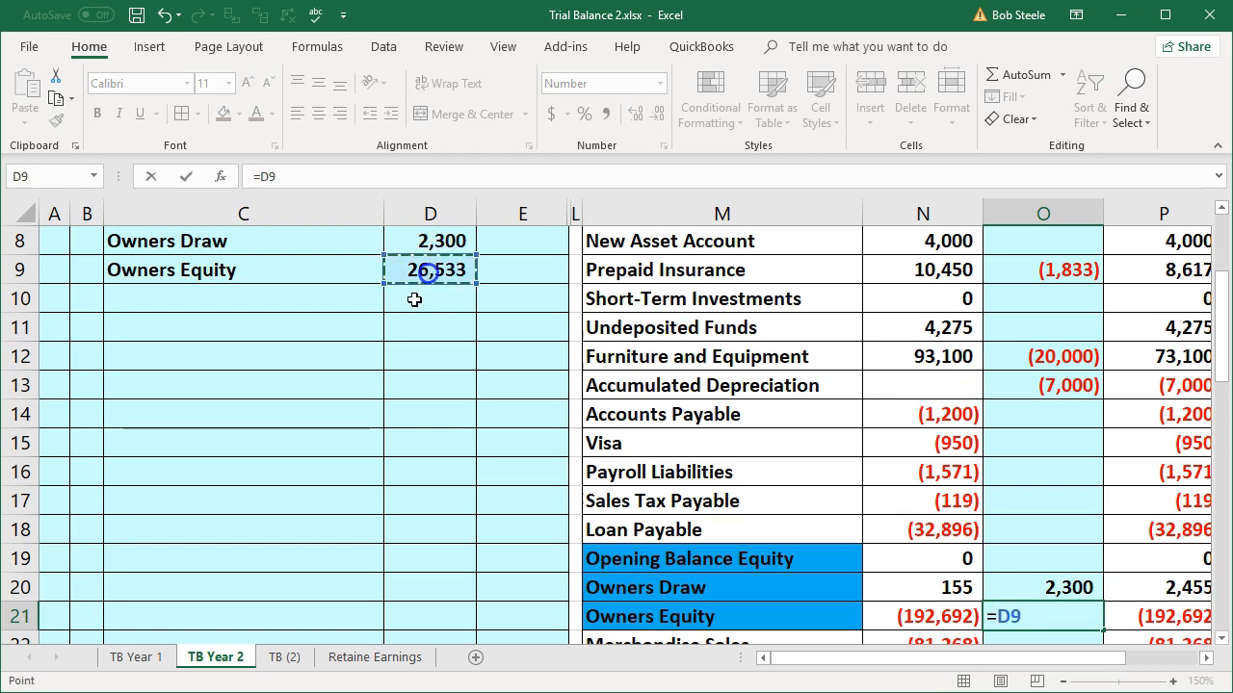
key("Return")
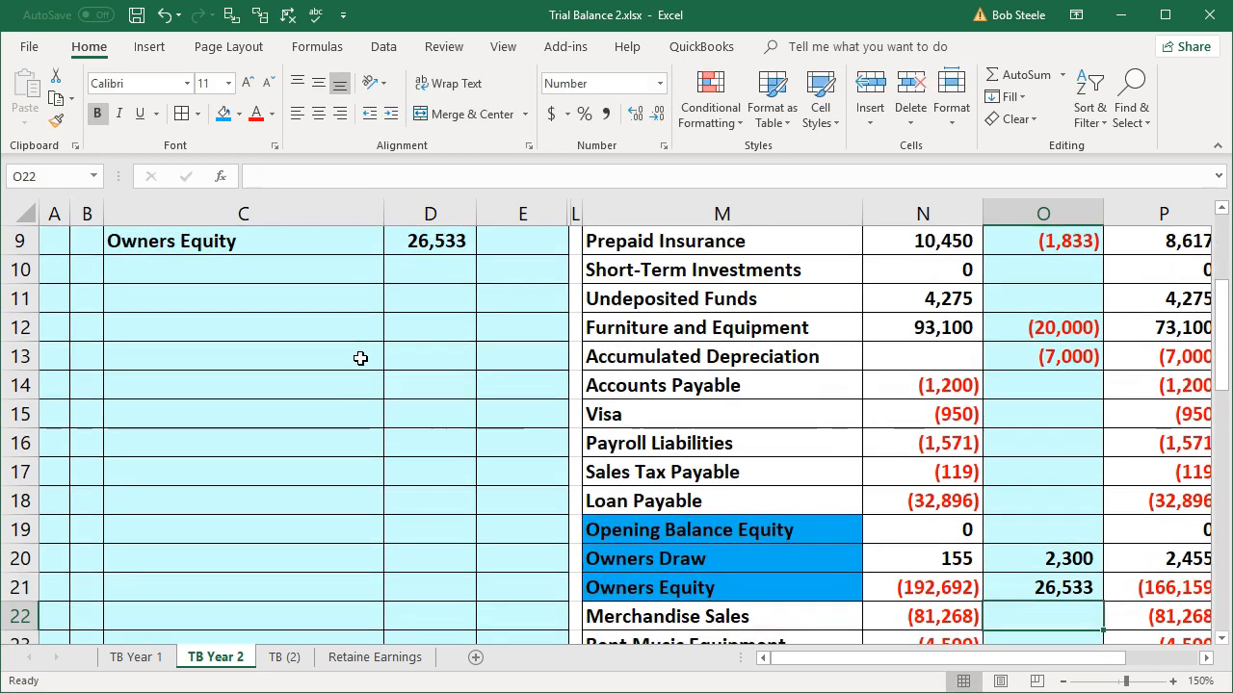
Review the adjustments and adjusted balances for the equity accounts, and compare the unadjusted trial balance with the adjusting entry
key("Right")
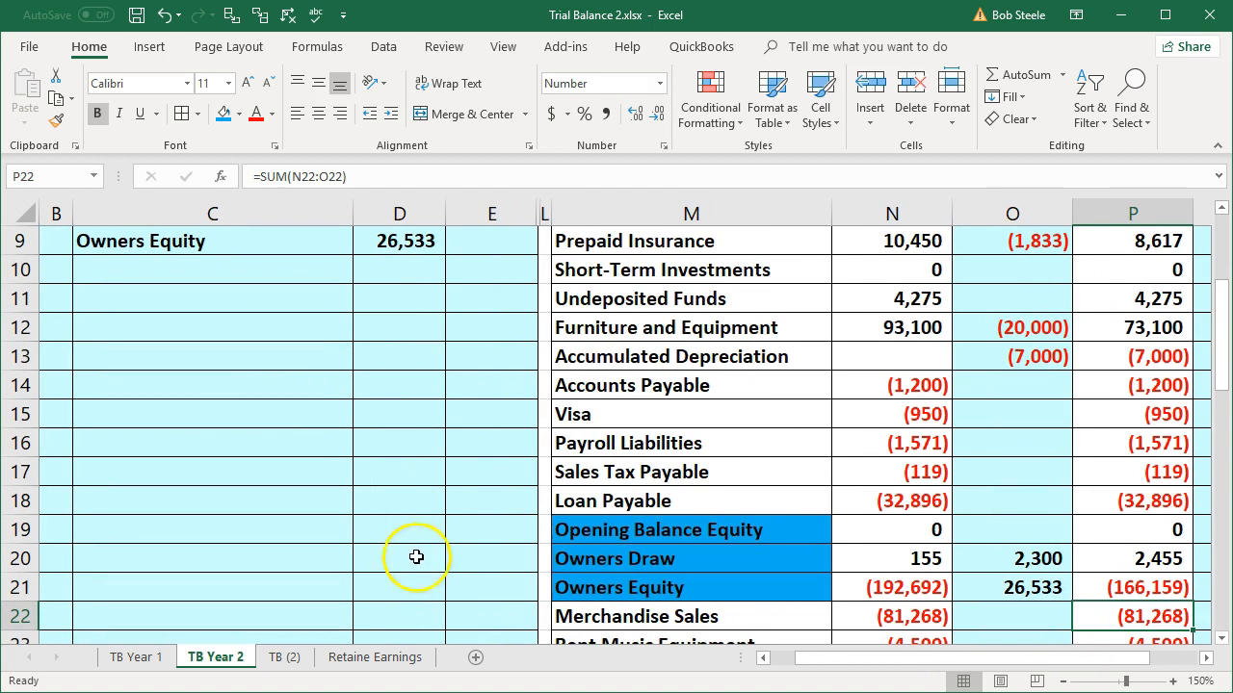
left_click(994, 561)
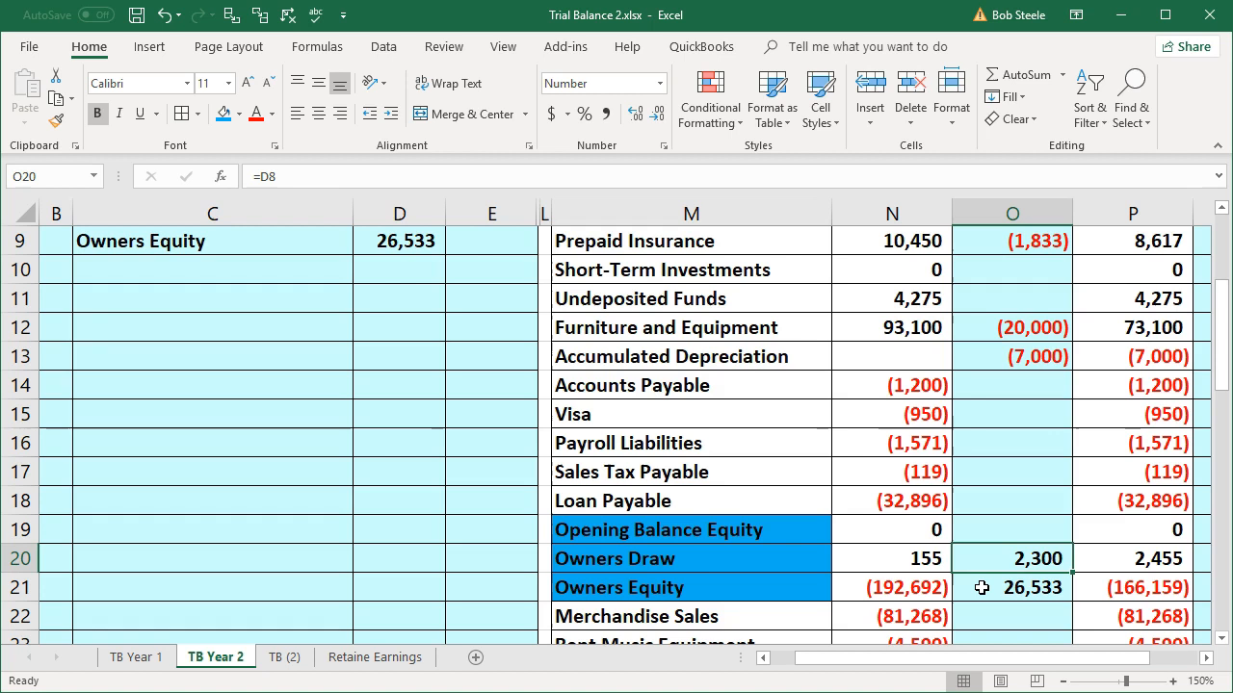
left_click(1125, 591)
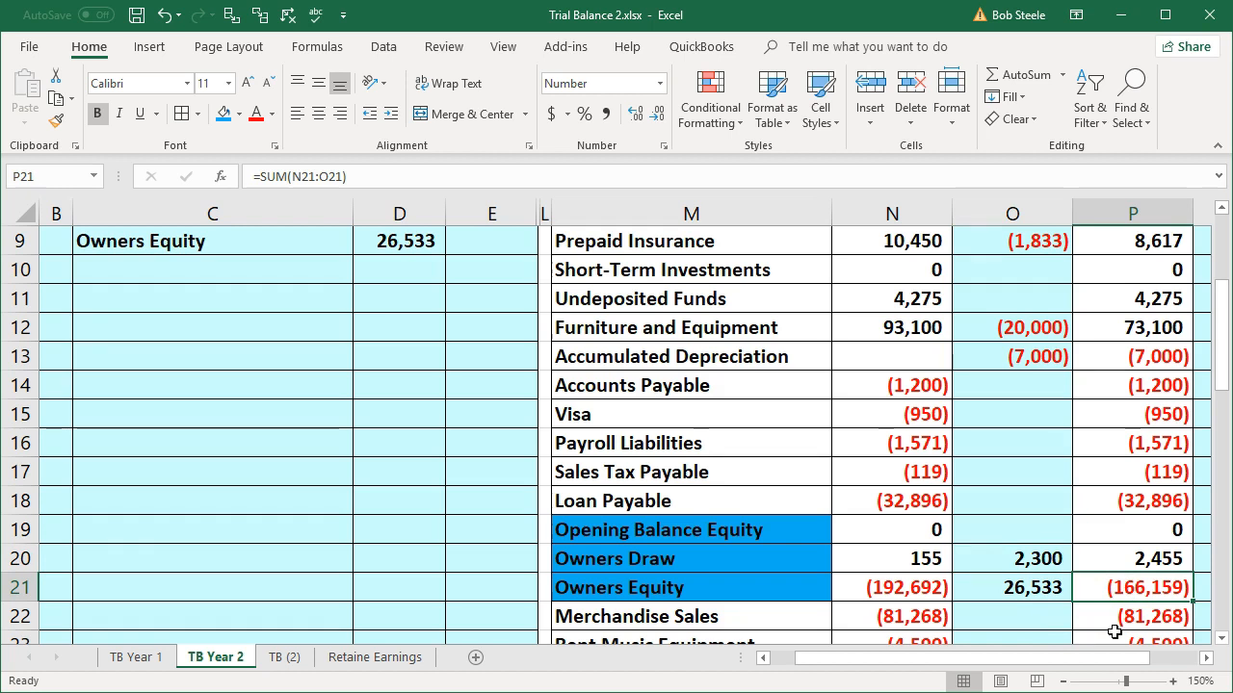
left_click(1147, 591)
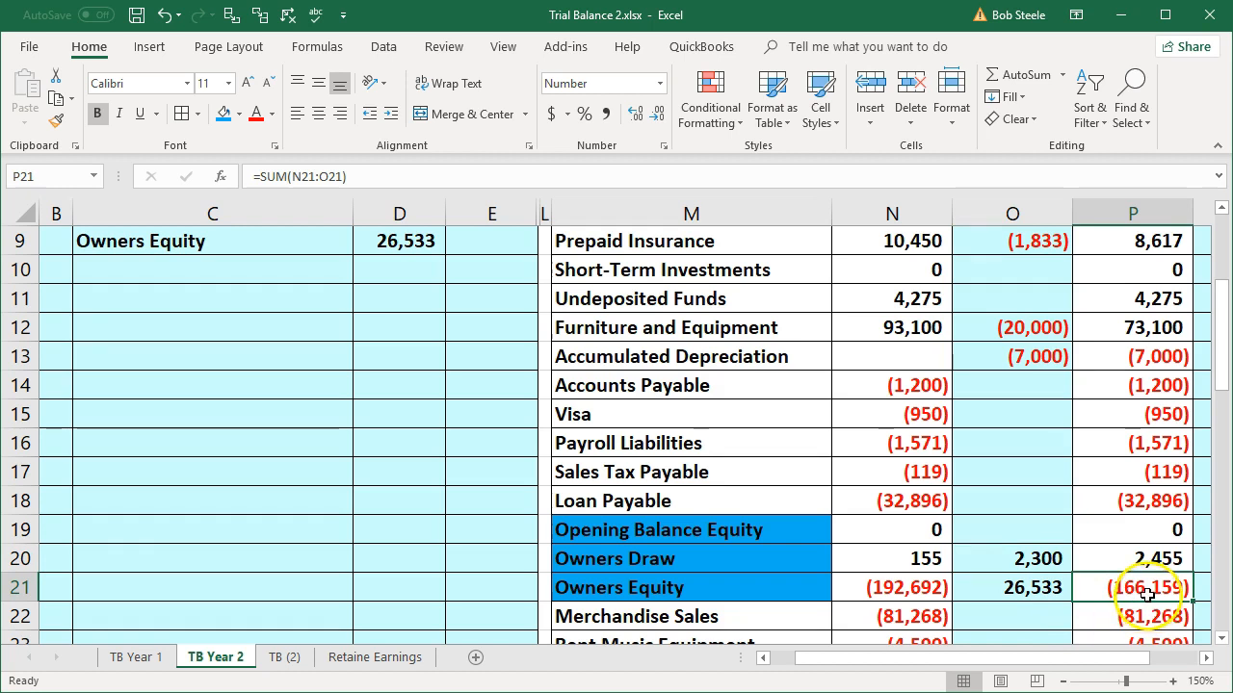
left_click(442, 527)
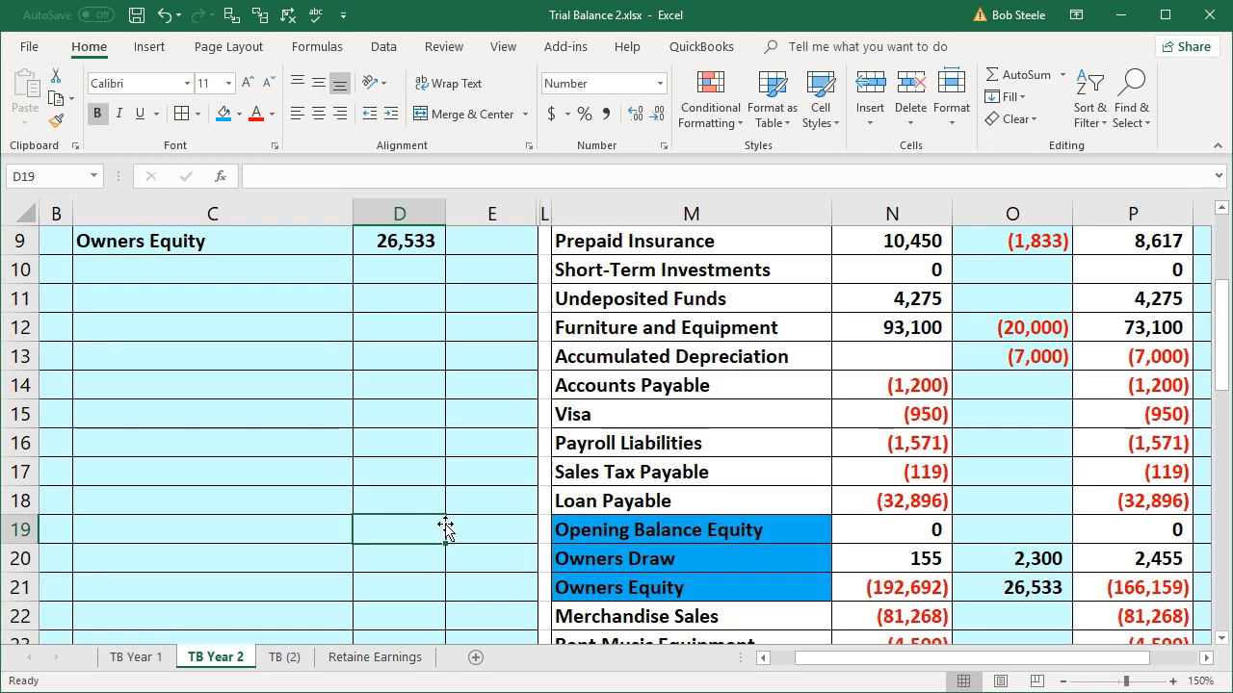
left_click(757, 551)
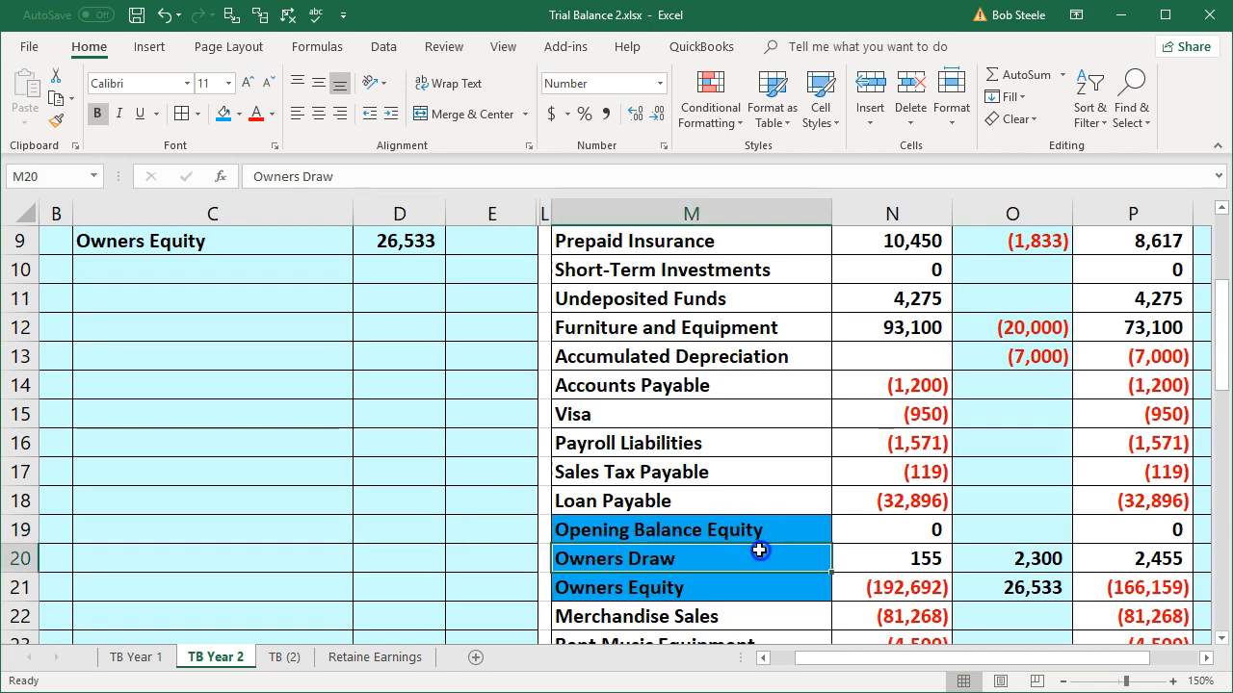
scroll(759, 551, "up", 3)
left_click_drag(682, 358, 859, 364)
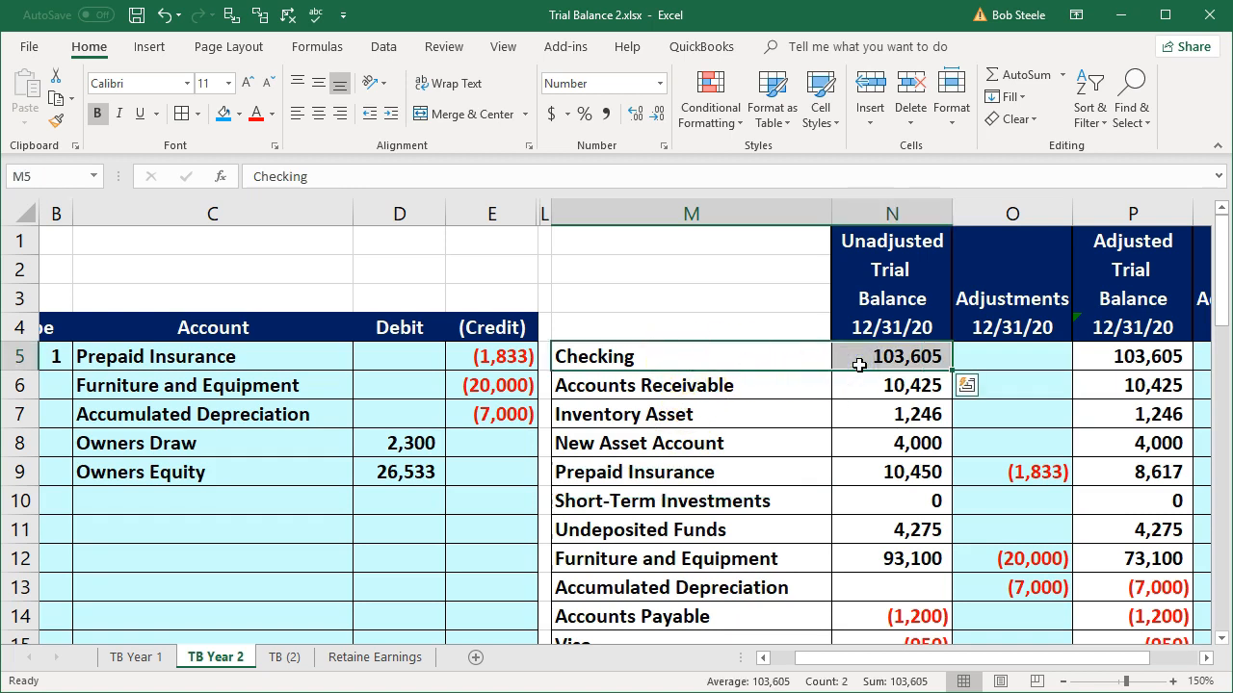
Examine the adjusting entry and the 12/31/20 unadjusted balances on the TB Year 2 sheet, down to the equity accounts
left_click(415, 377)
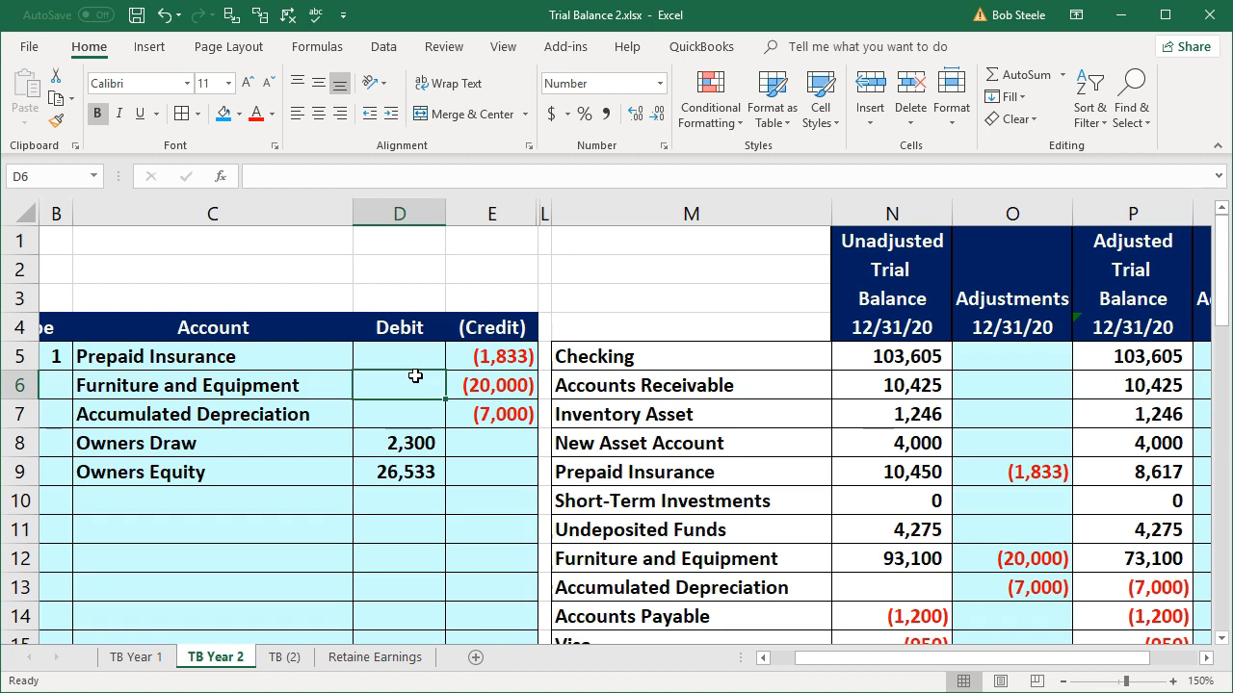
left_click(870, 344)
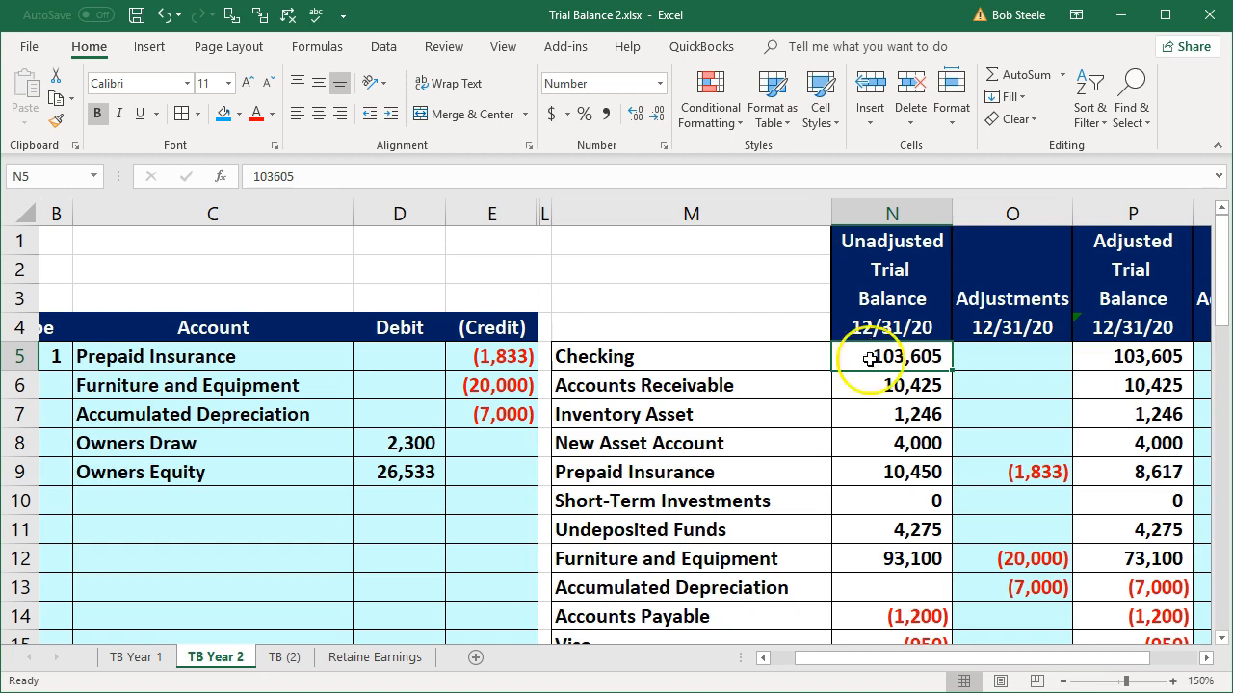
left_click(870, 386)
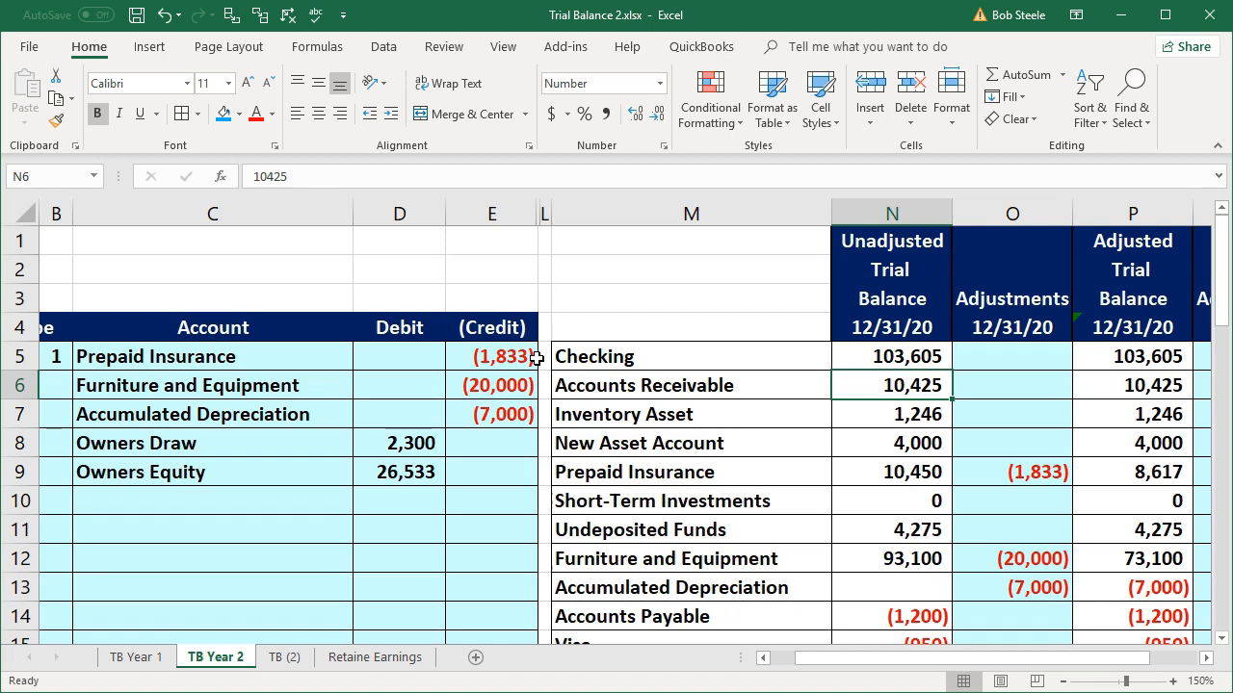
left_click(653, 355)
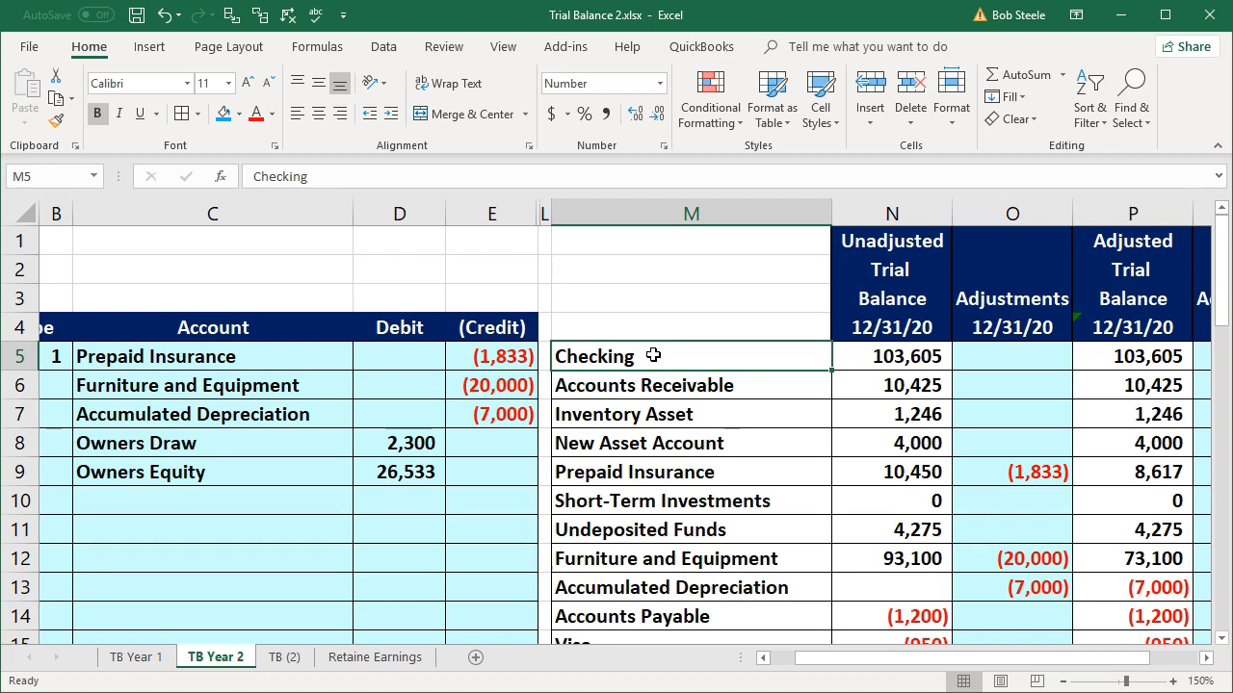
left_click(661, 380)
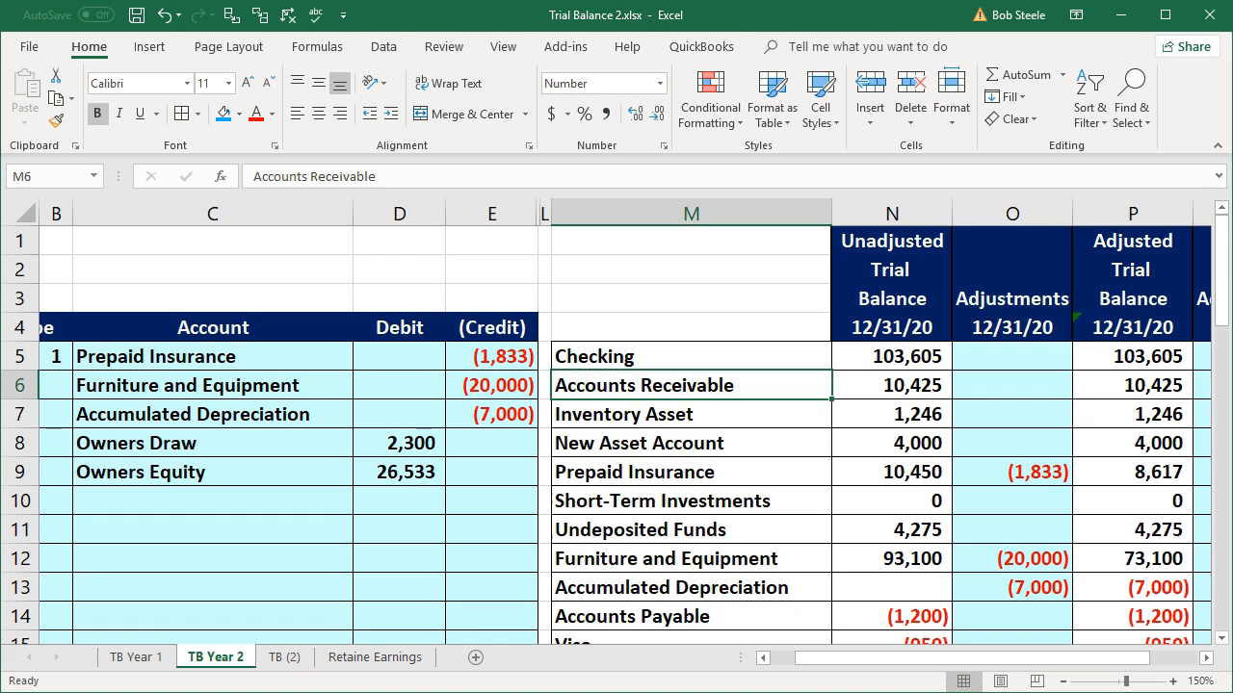
scroll(770, 517, "down", 6)
left_click(770, 517)
scroll(776, 518, "up", 3)
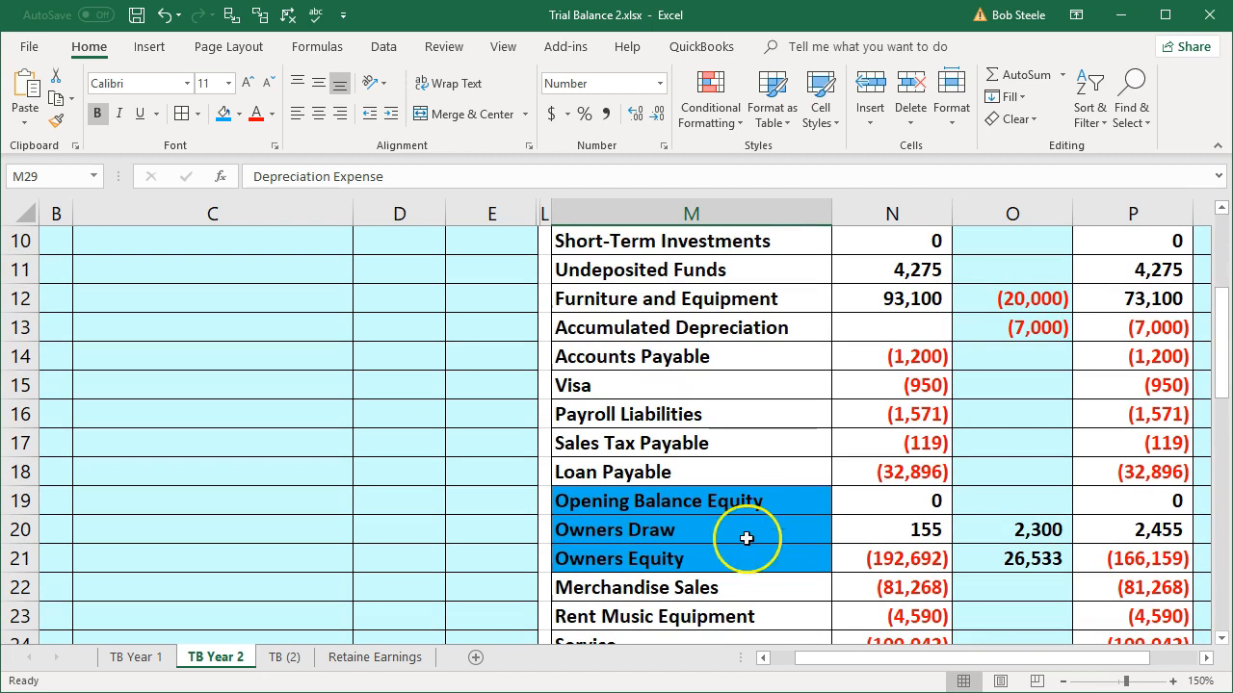
scroll(639, 570, "up", 3)
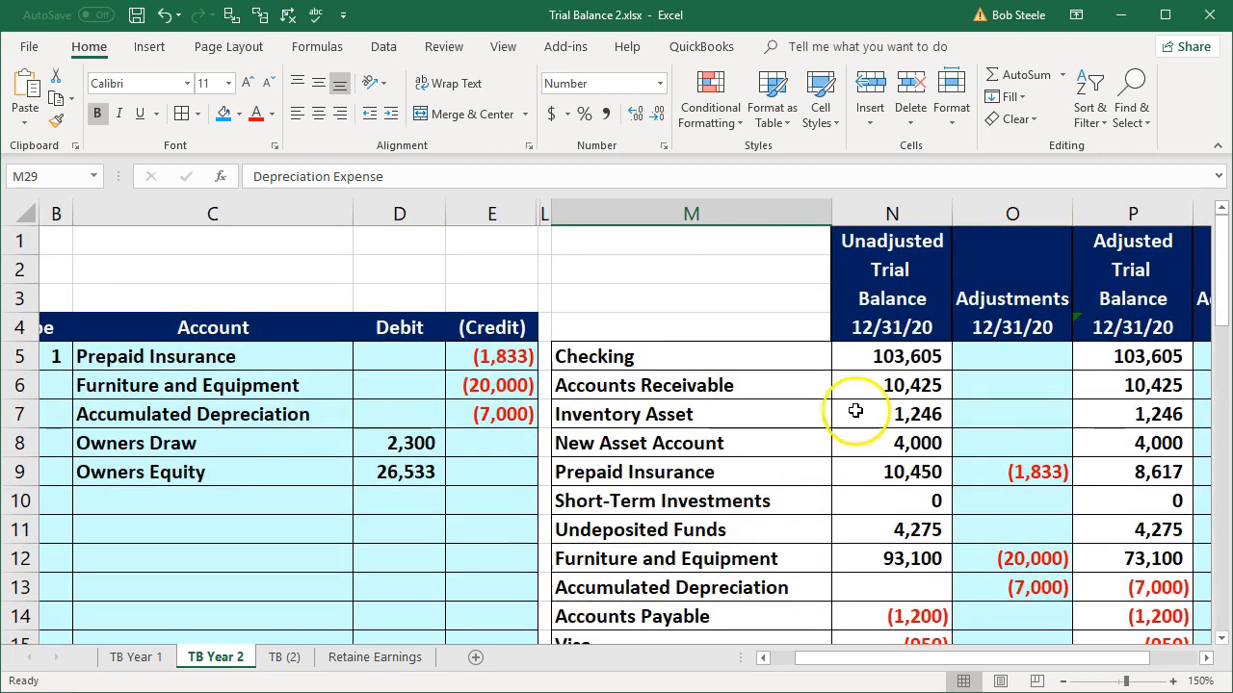
left_click(895, 328)
scroll(894, 395, "down", 4)
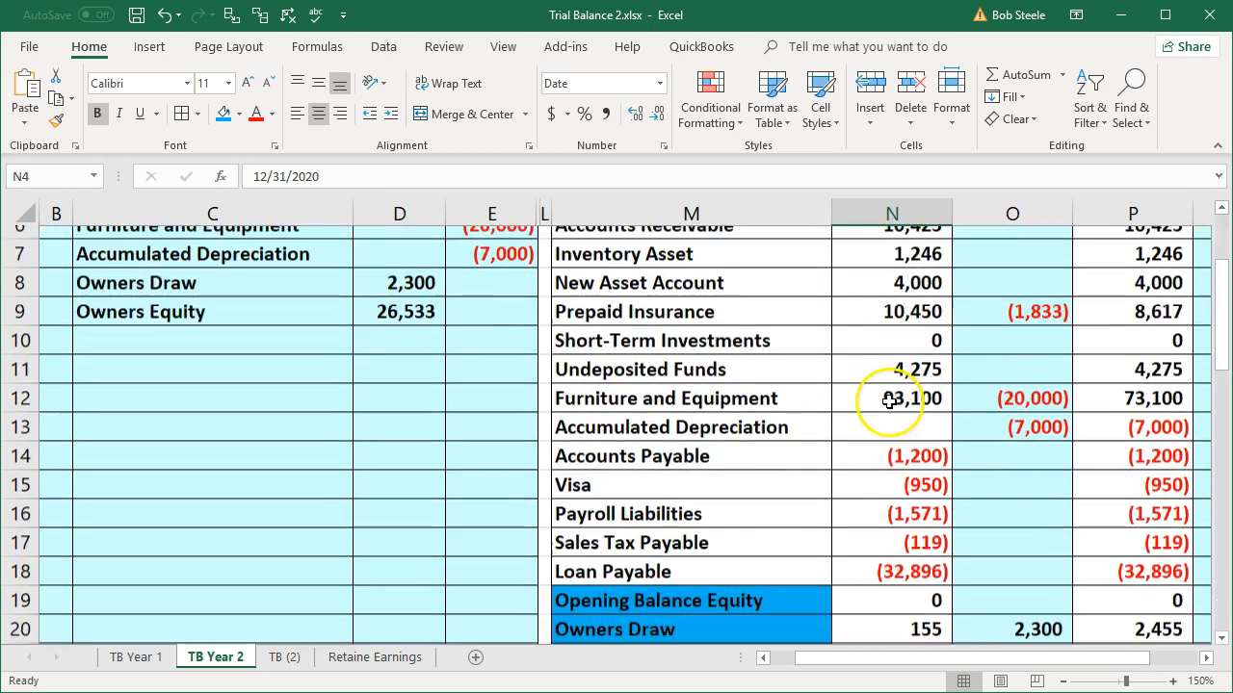
left_click(878, 470)
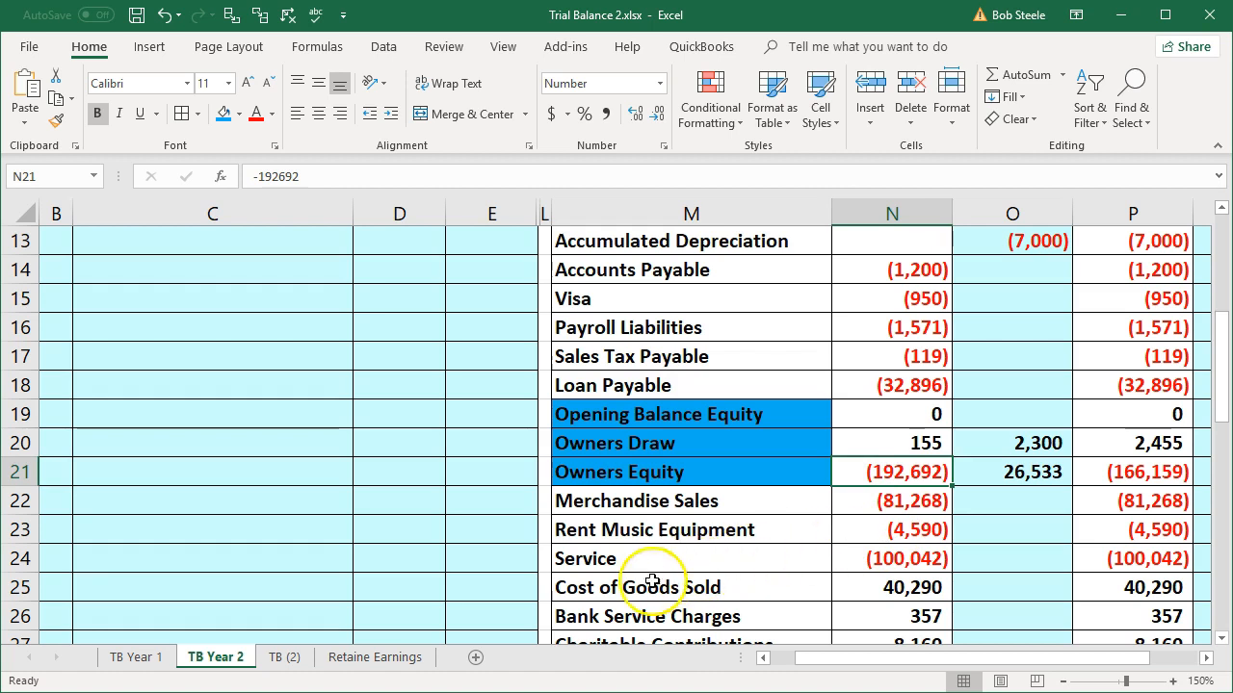
Compare the adjusted and QB 12/31/19 trial balances on the Retaine Earnings sheet, focusing on the Owners Equity difference
left_click(409, 657)
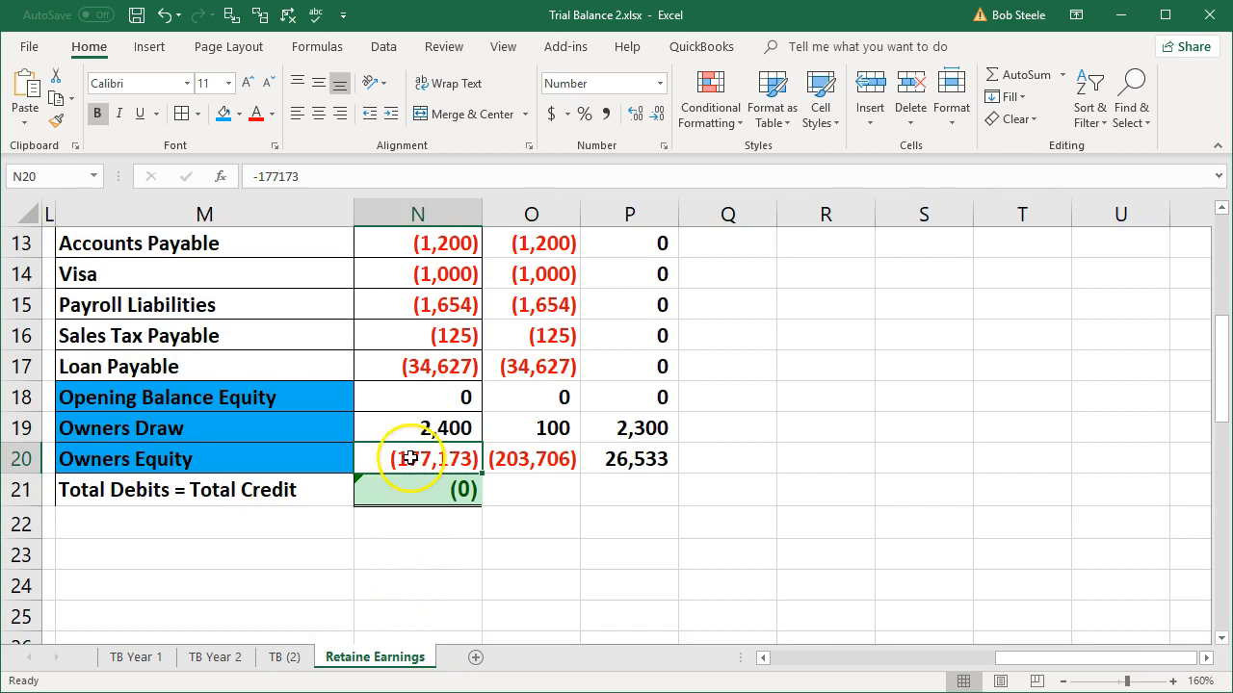
scroll(405, 482, "up", 4)
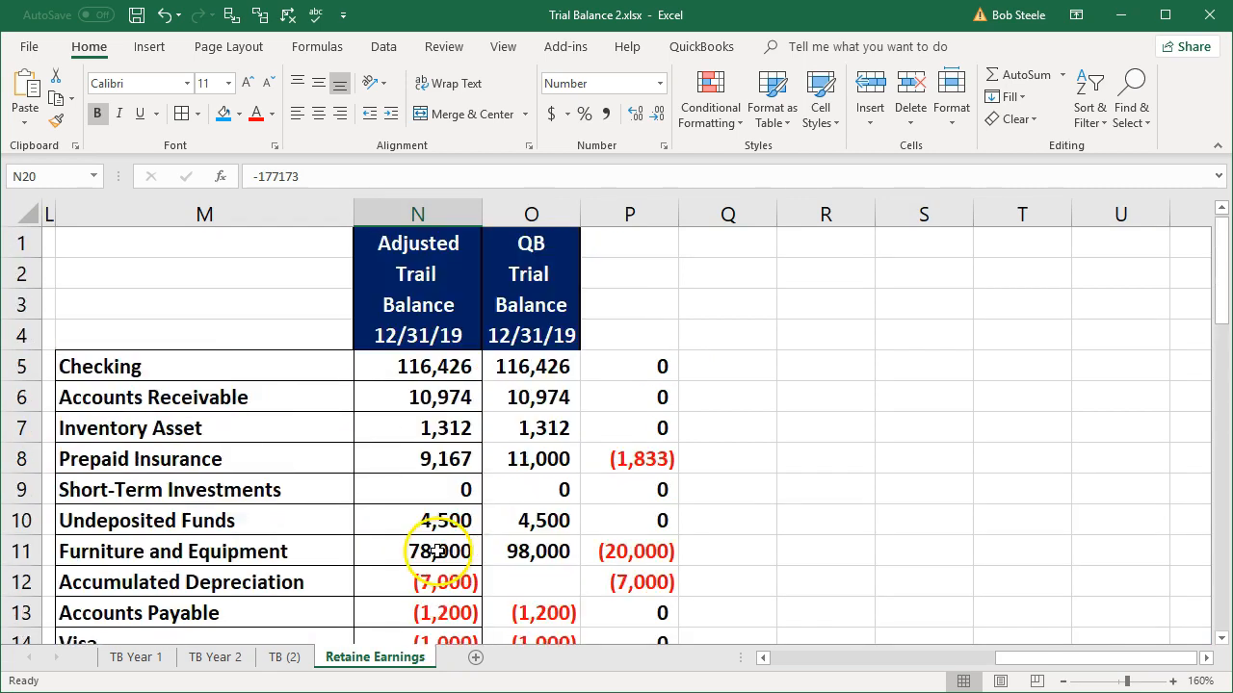
scroll(418, 462, "down", 1)
scroll(418, 463, "down", 2)
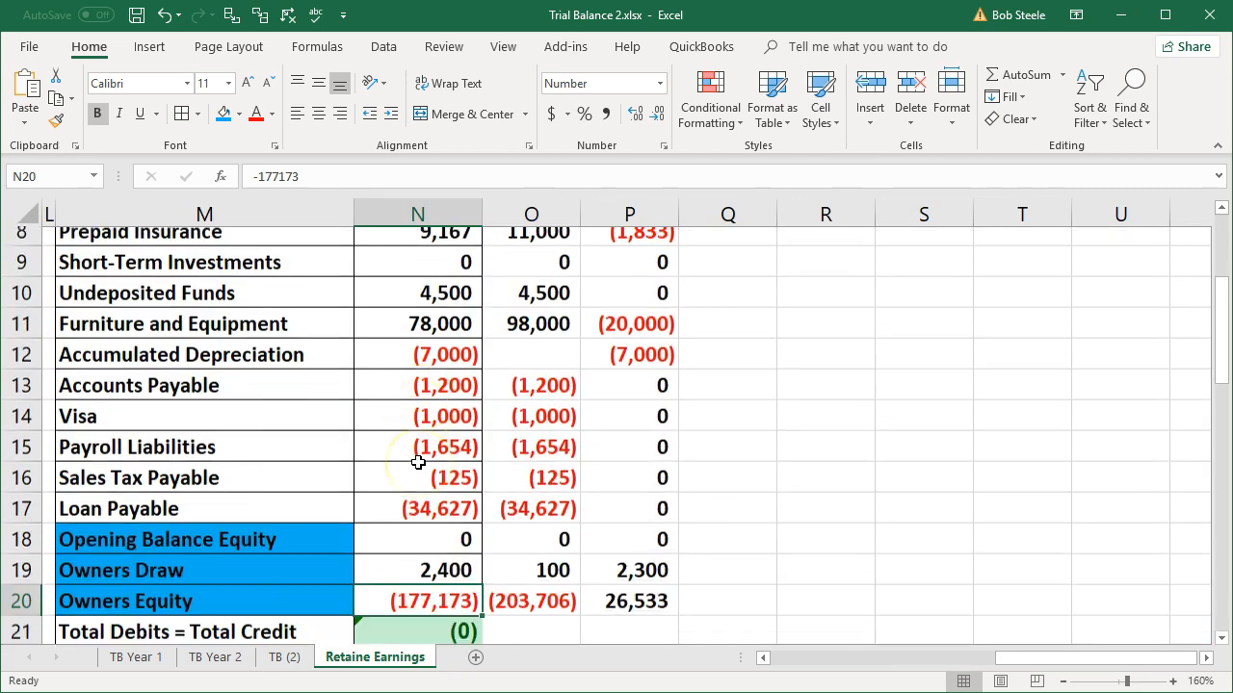
left_click(654, 552)
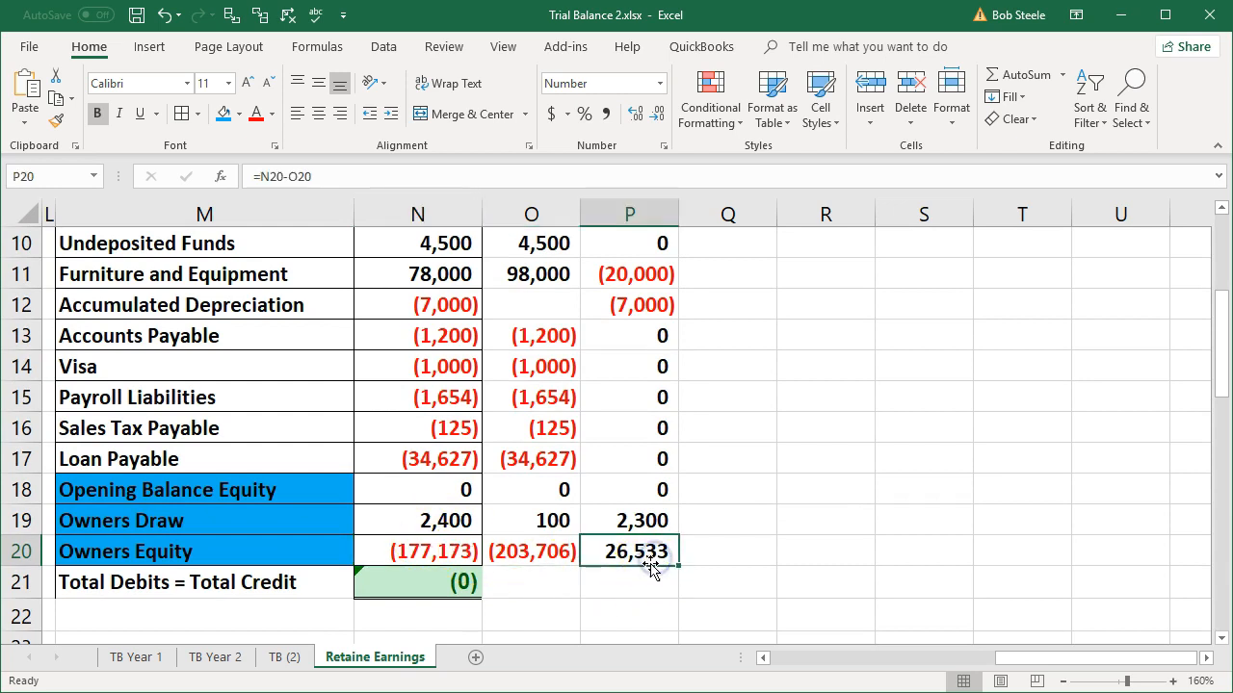
left_click(469, 547)
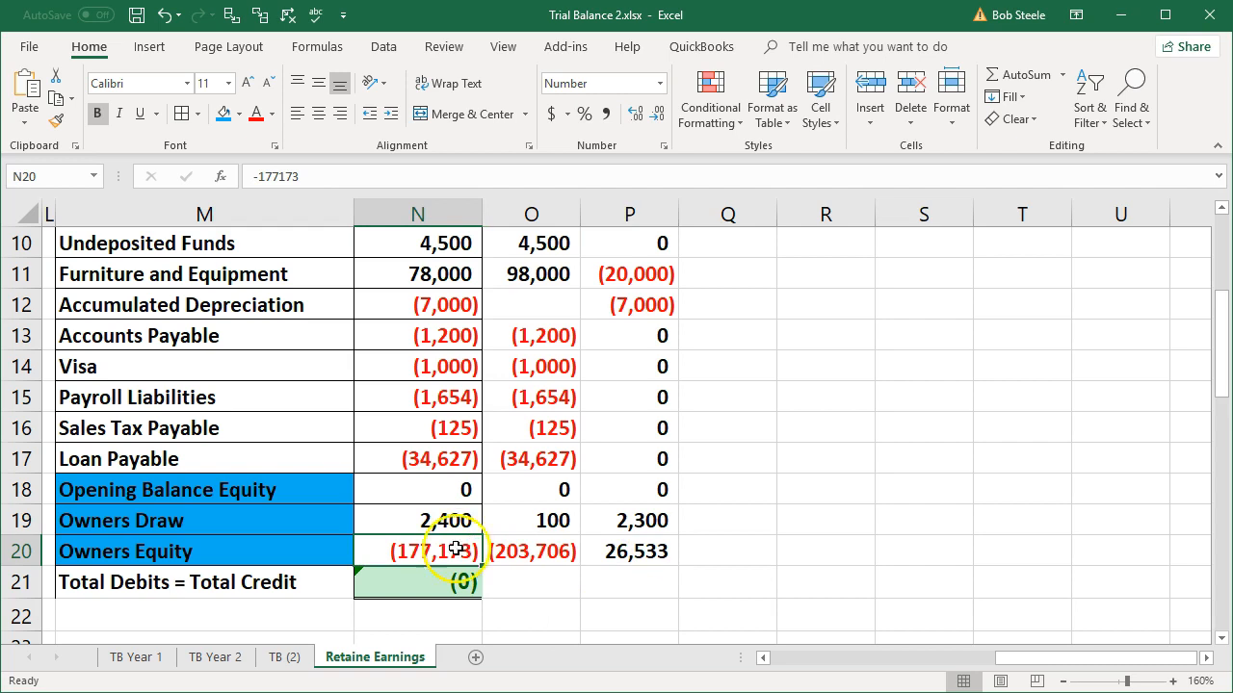
Check the unadjusted Owners Equity and Owners Draw balances on TB Year 2, and view the QuickBooks balance sheet as of January 1, 2020
left_click(219, 661)
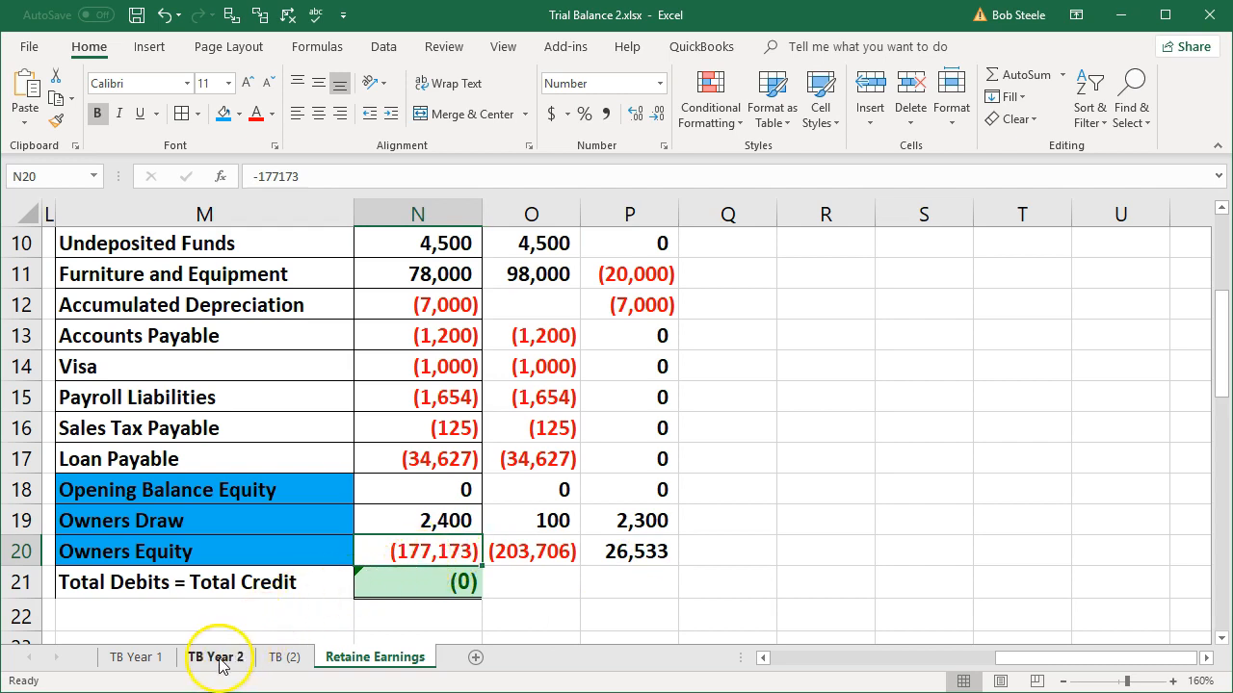
left_click(854, 473)
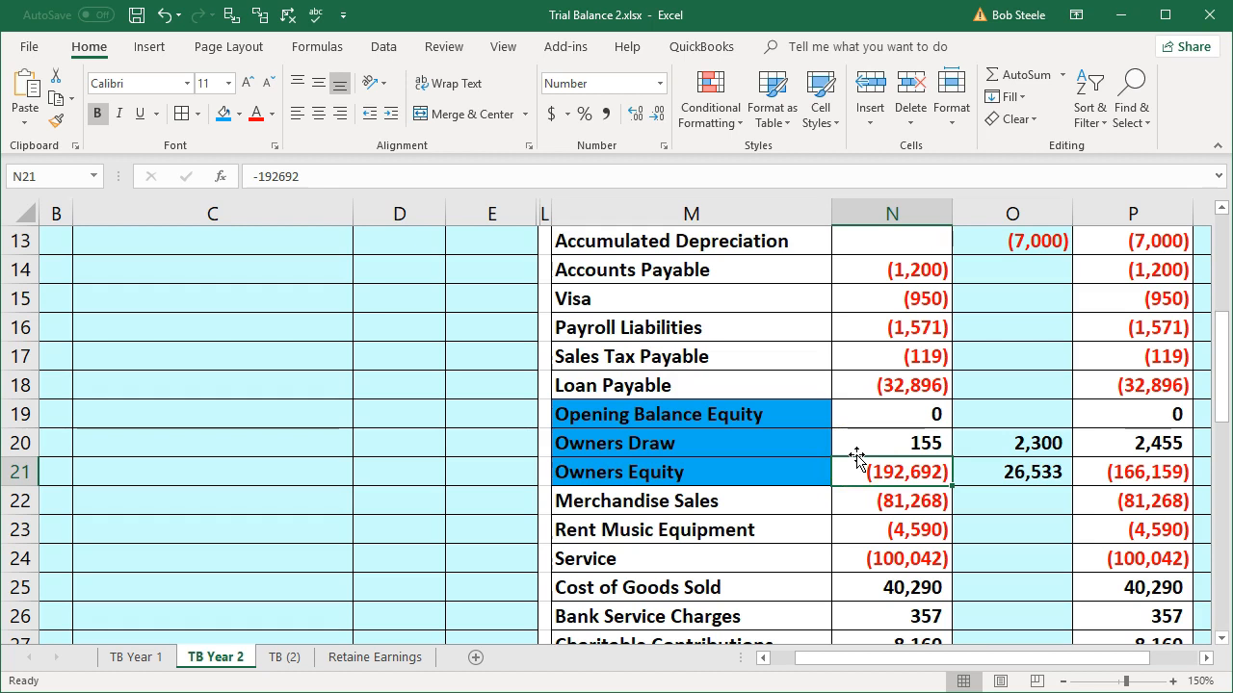
left_click(866, 442)
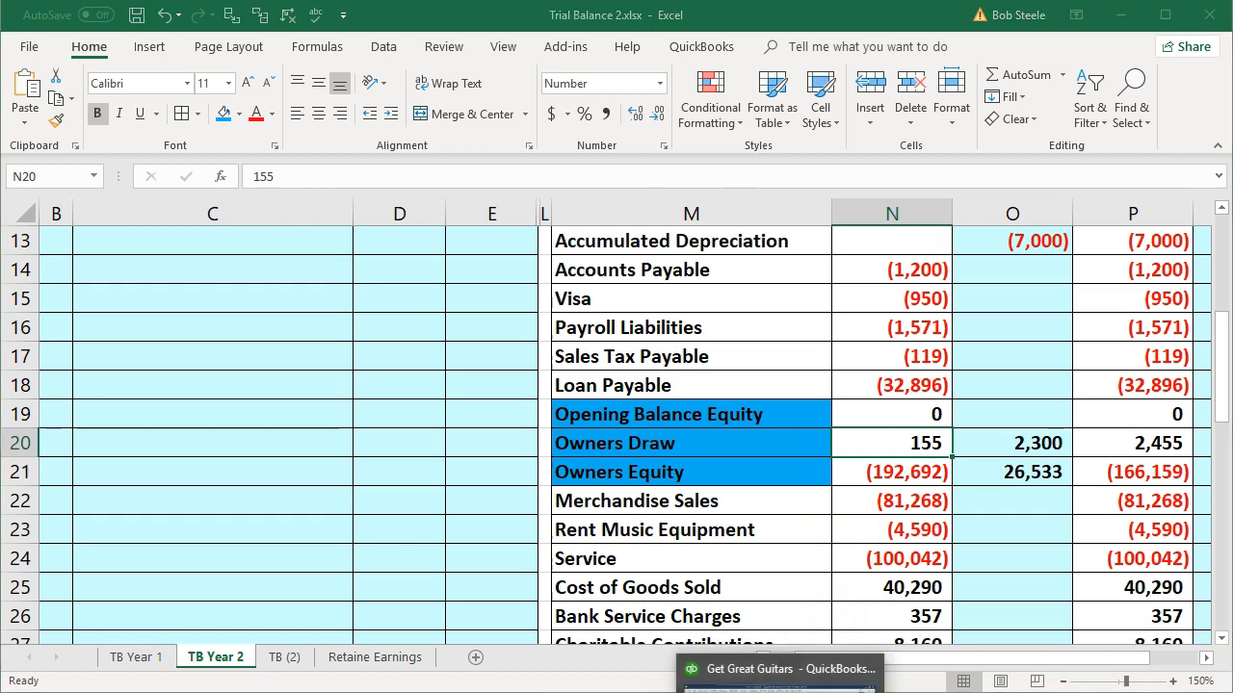
left_click(785, 671)
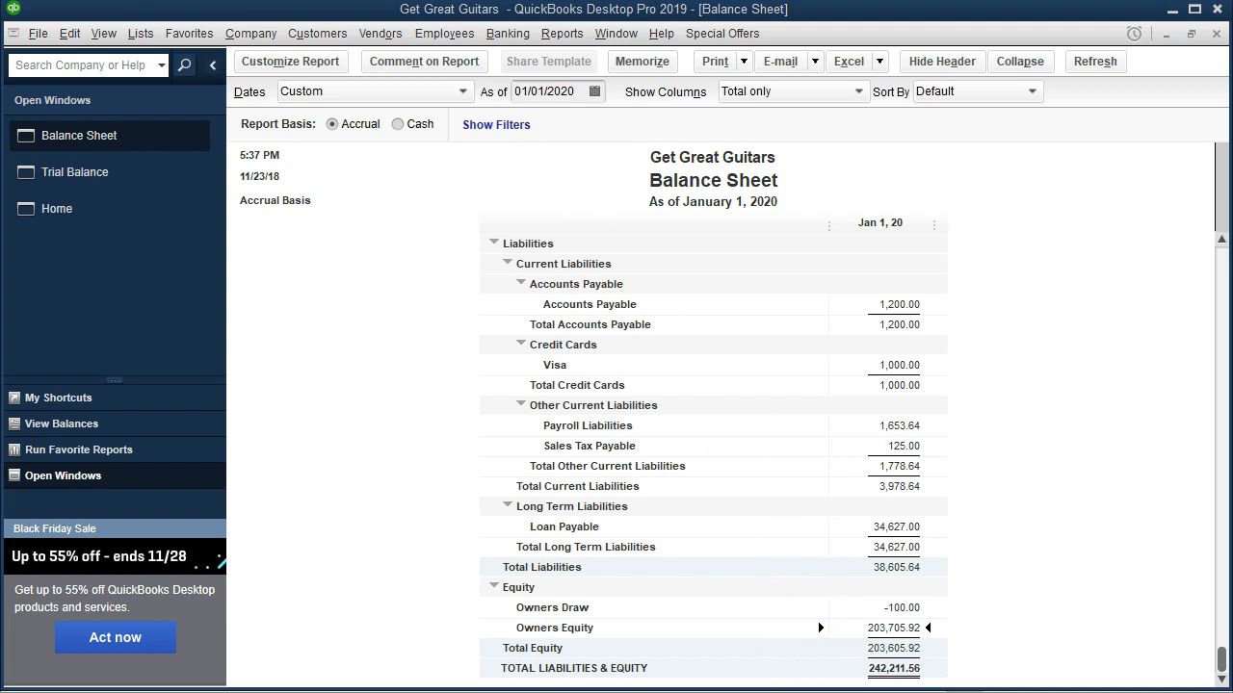
mouse_move(499, 688)
left_click(572, 655)
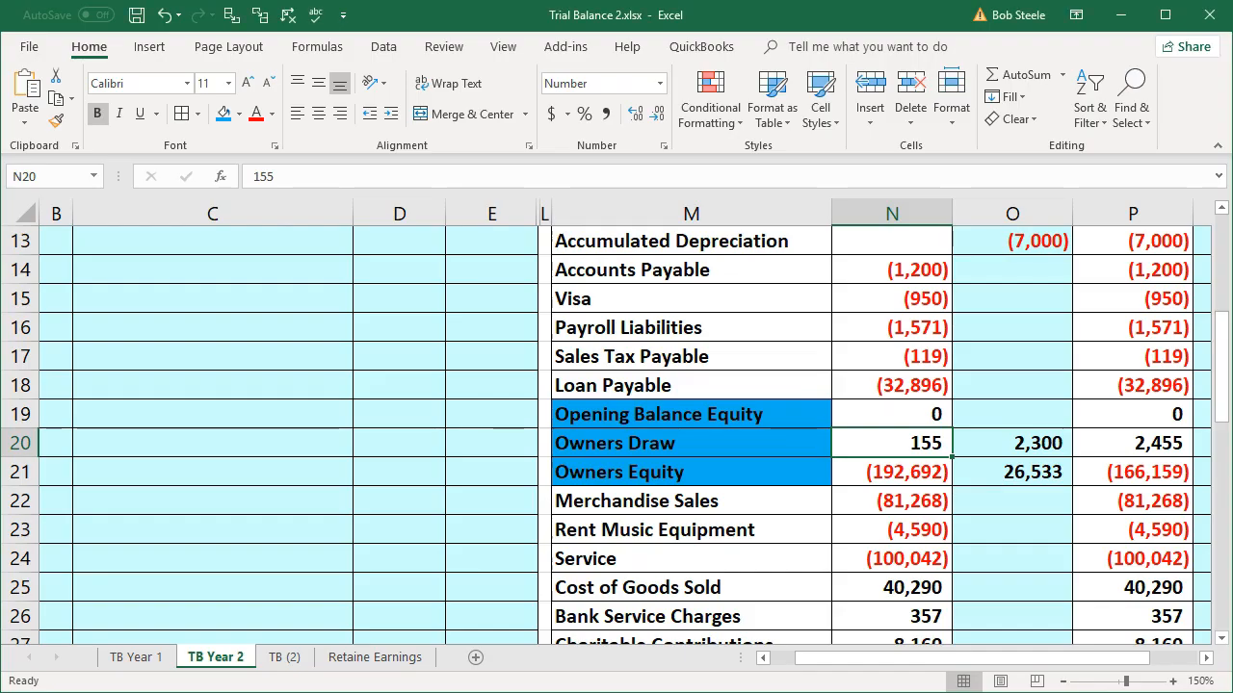
Review how the 12/31/19 QB Owners Equity balance and its difference lead to the adjusted balance on the Retaine Earnings sheet
left_click(374, 657)
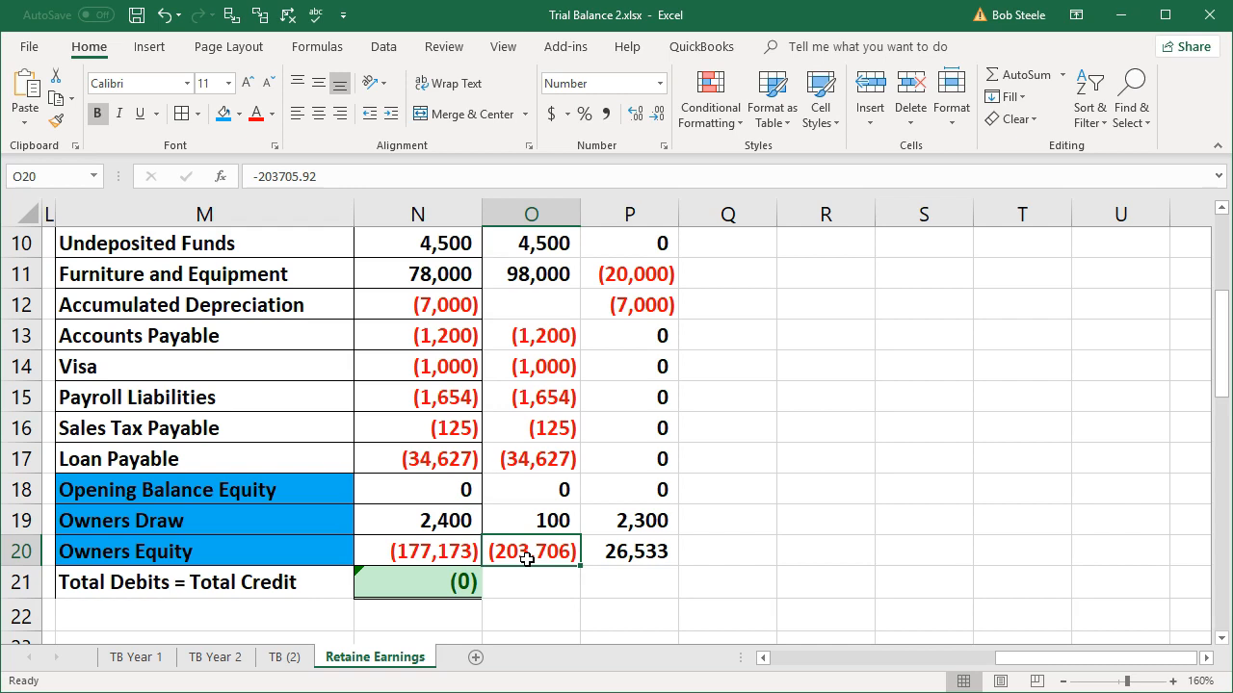
left_click(577, 562)
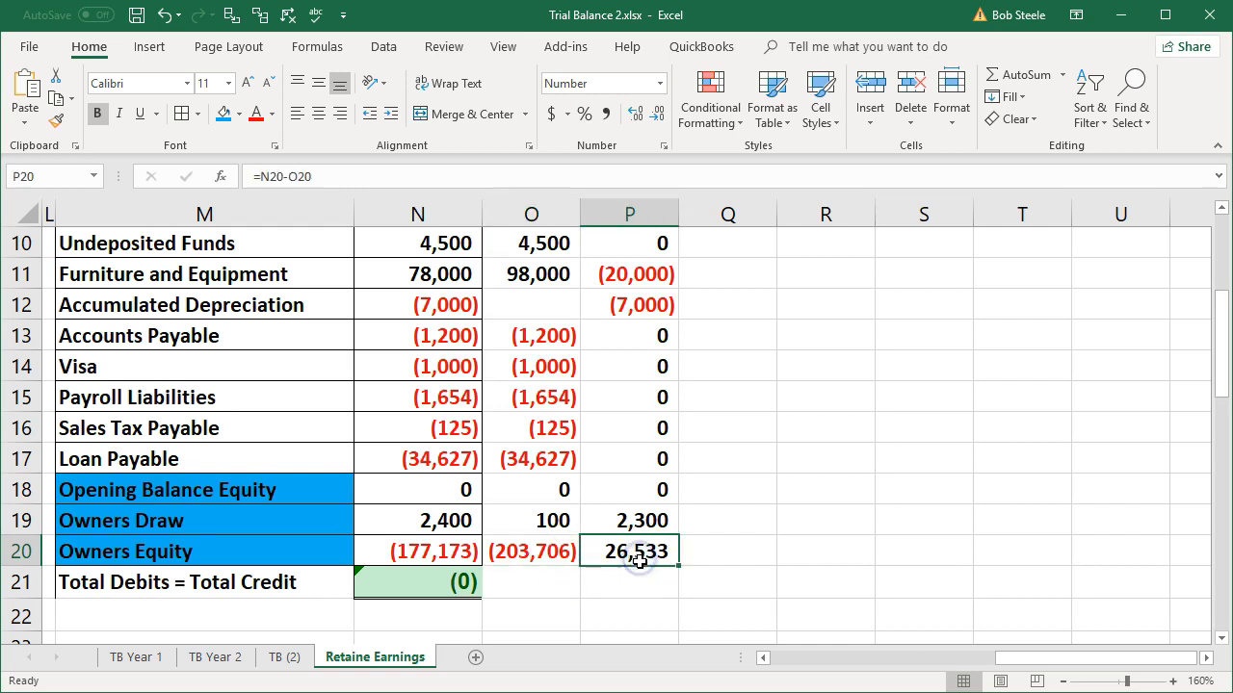
left_click(446, 554)
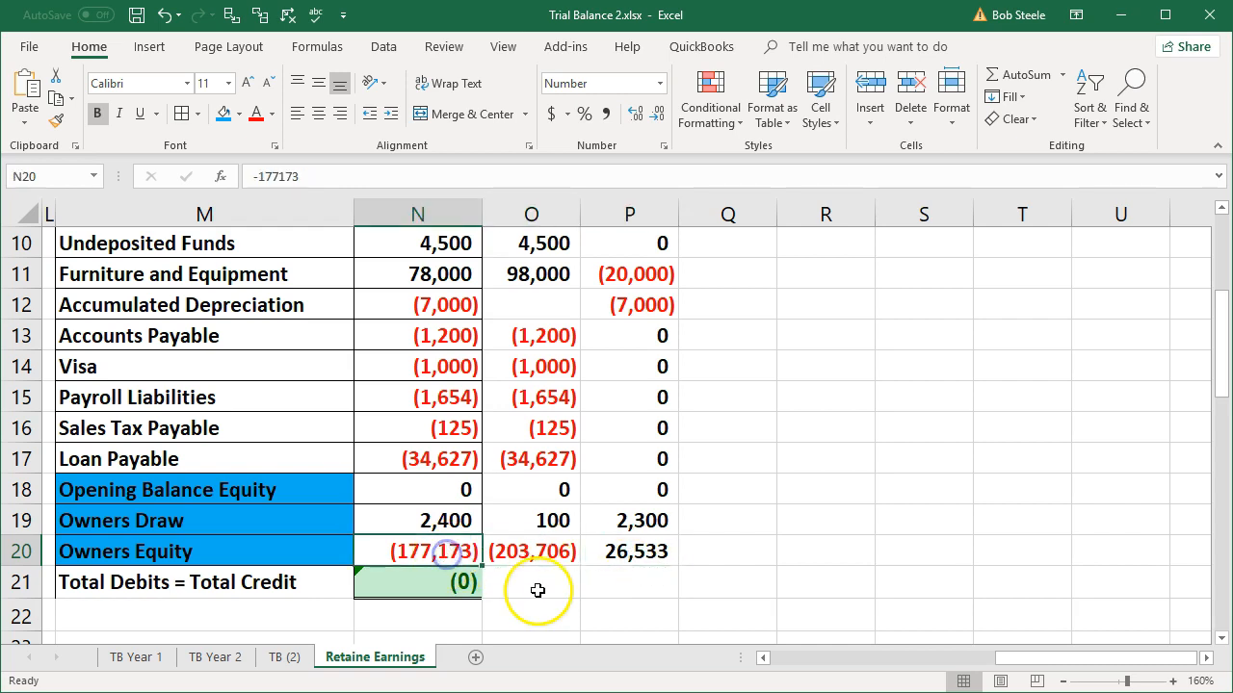
Switch to QuickBooks, open the Owners Equity transactions through 12/31/20 from the balance sheet, and review both general journal amounts
key("alt+Tab")
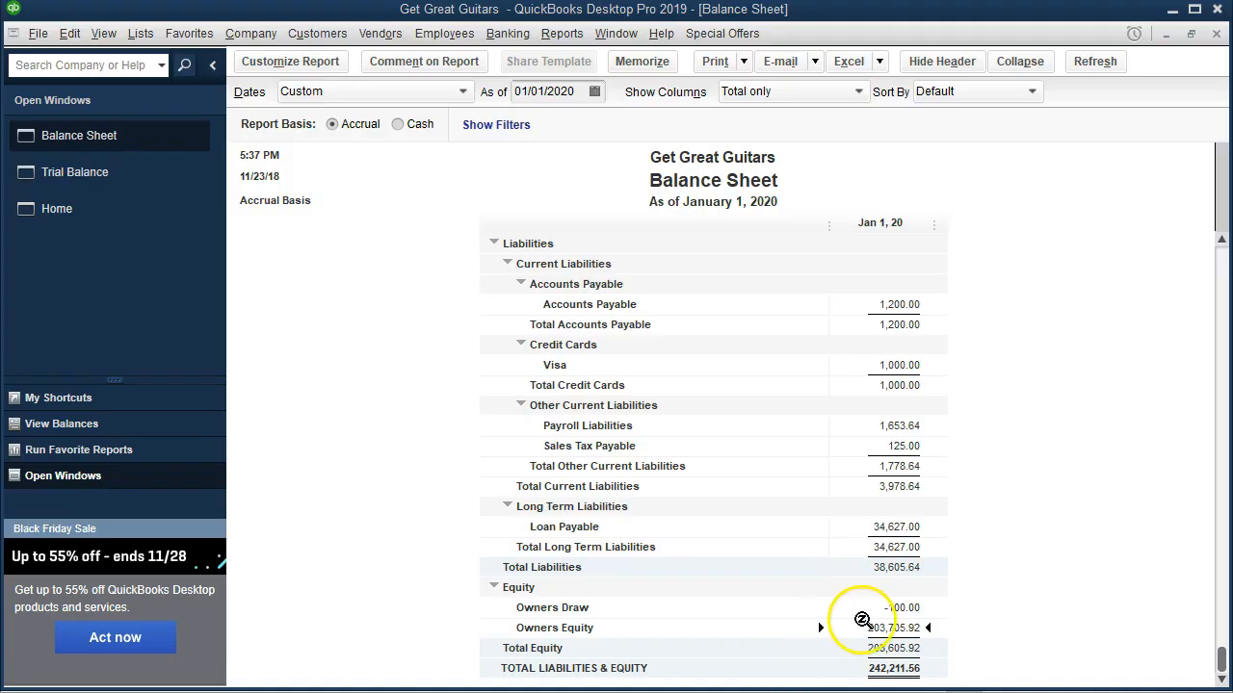
double_click(883, 628)
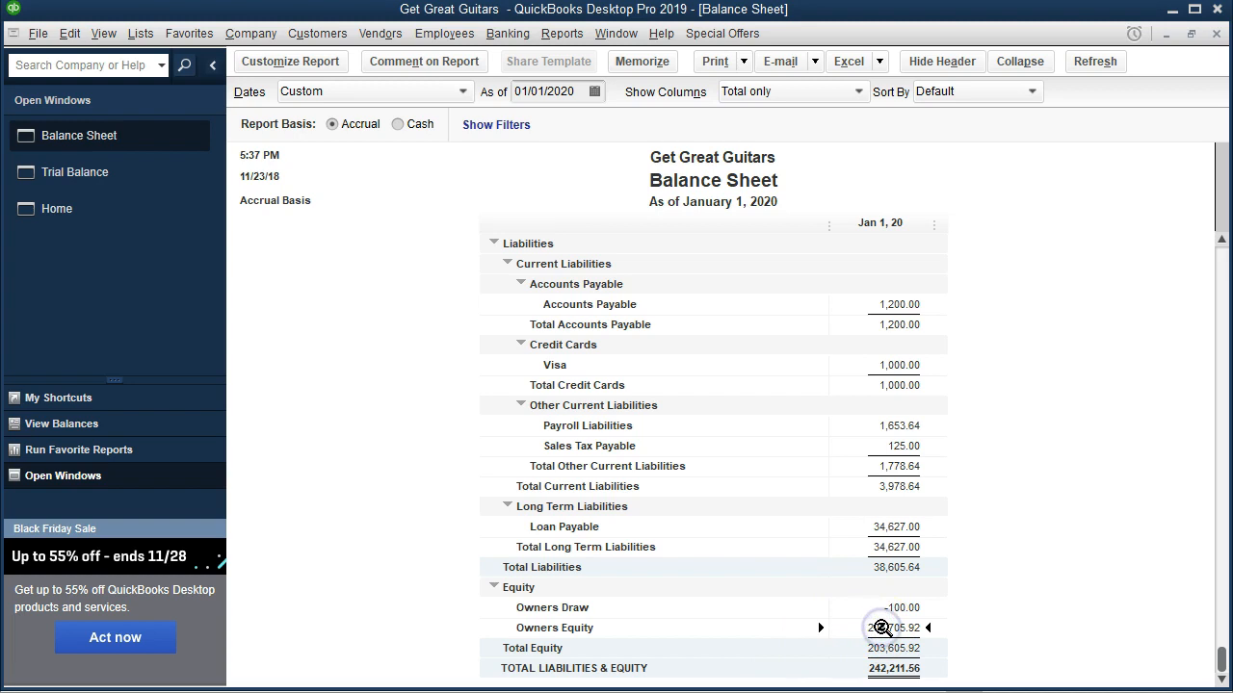
double_click(881, 628)
left_click(661, 97)
type("12/31/20")
key("Tab")
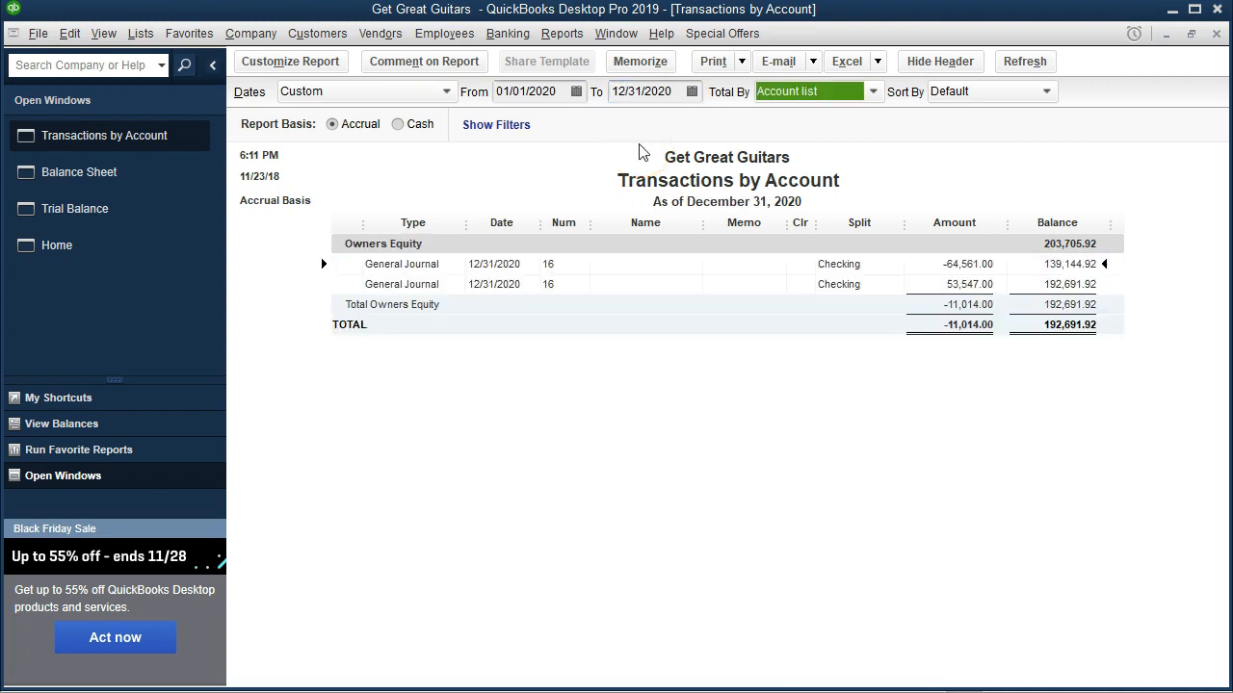
left_click(949, 264)
left_click(963, 286)
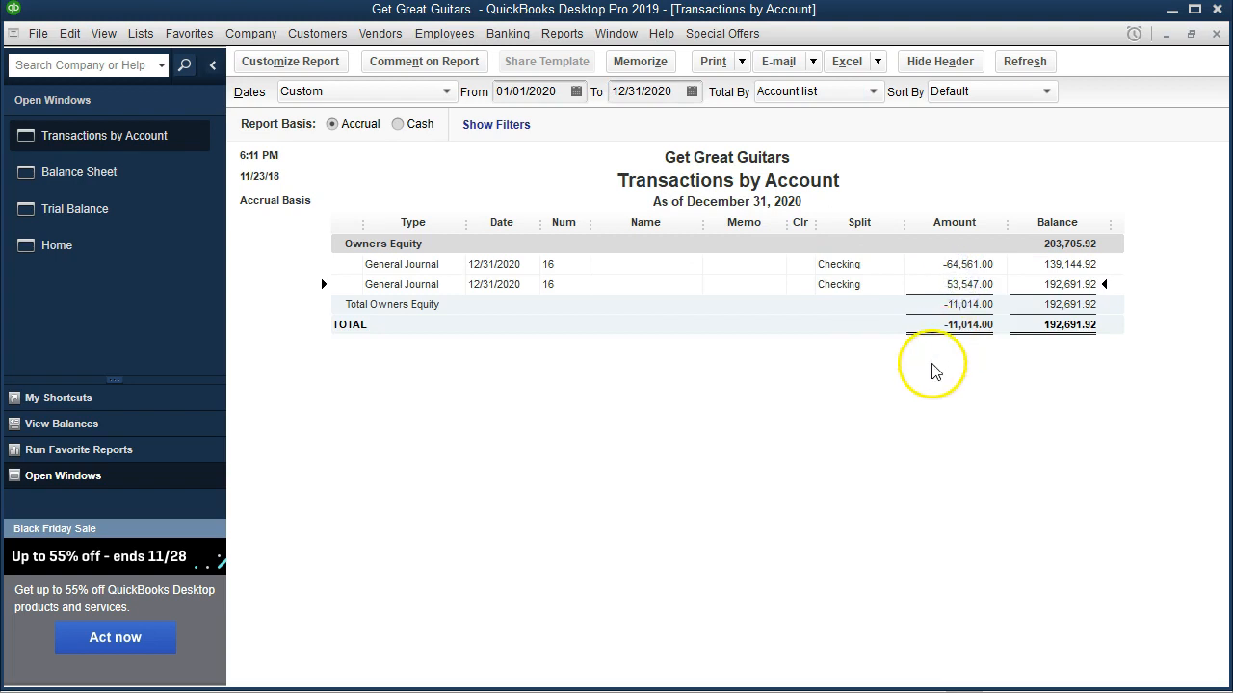